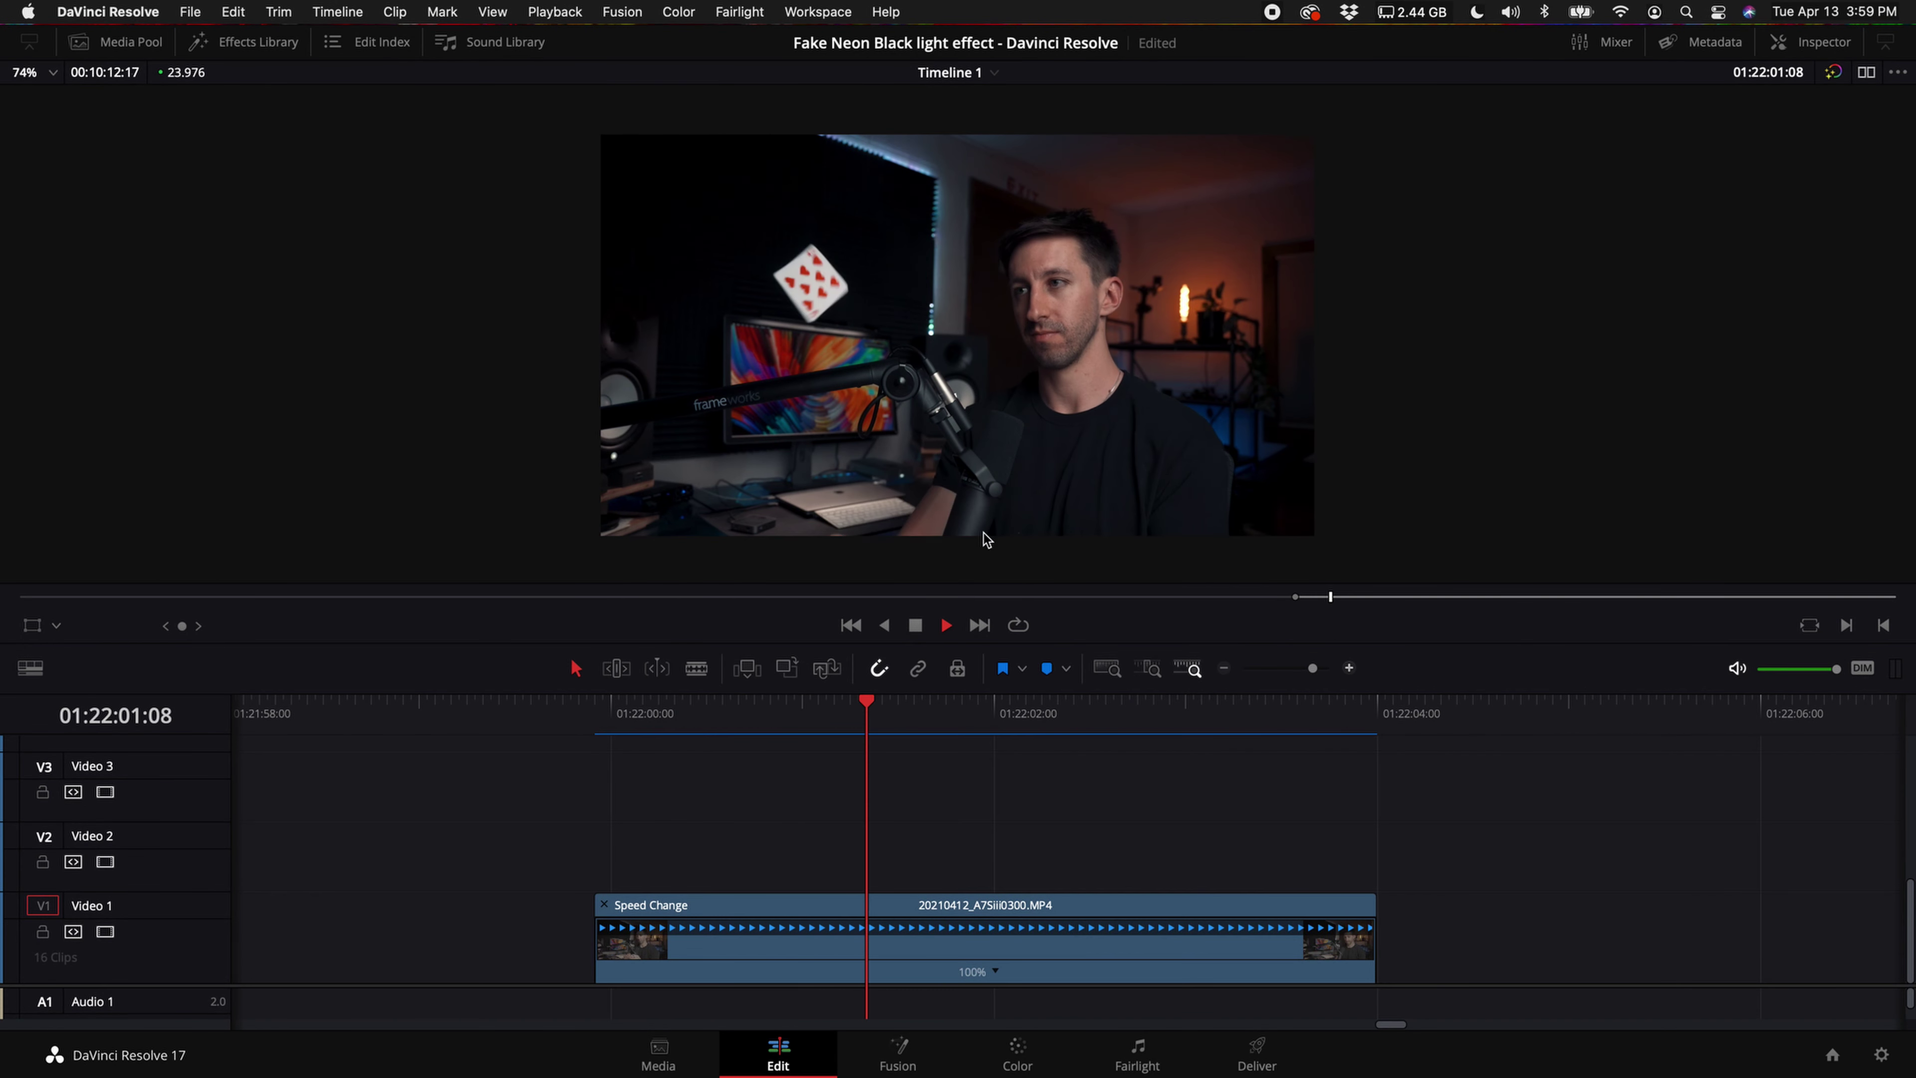
- Show the retime controls on the card-throw clip and add a speed point at 01:22:01:01
key(space)
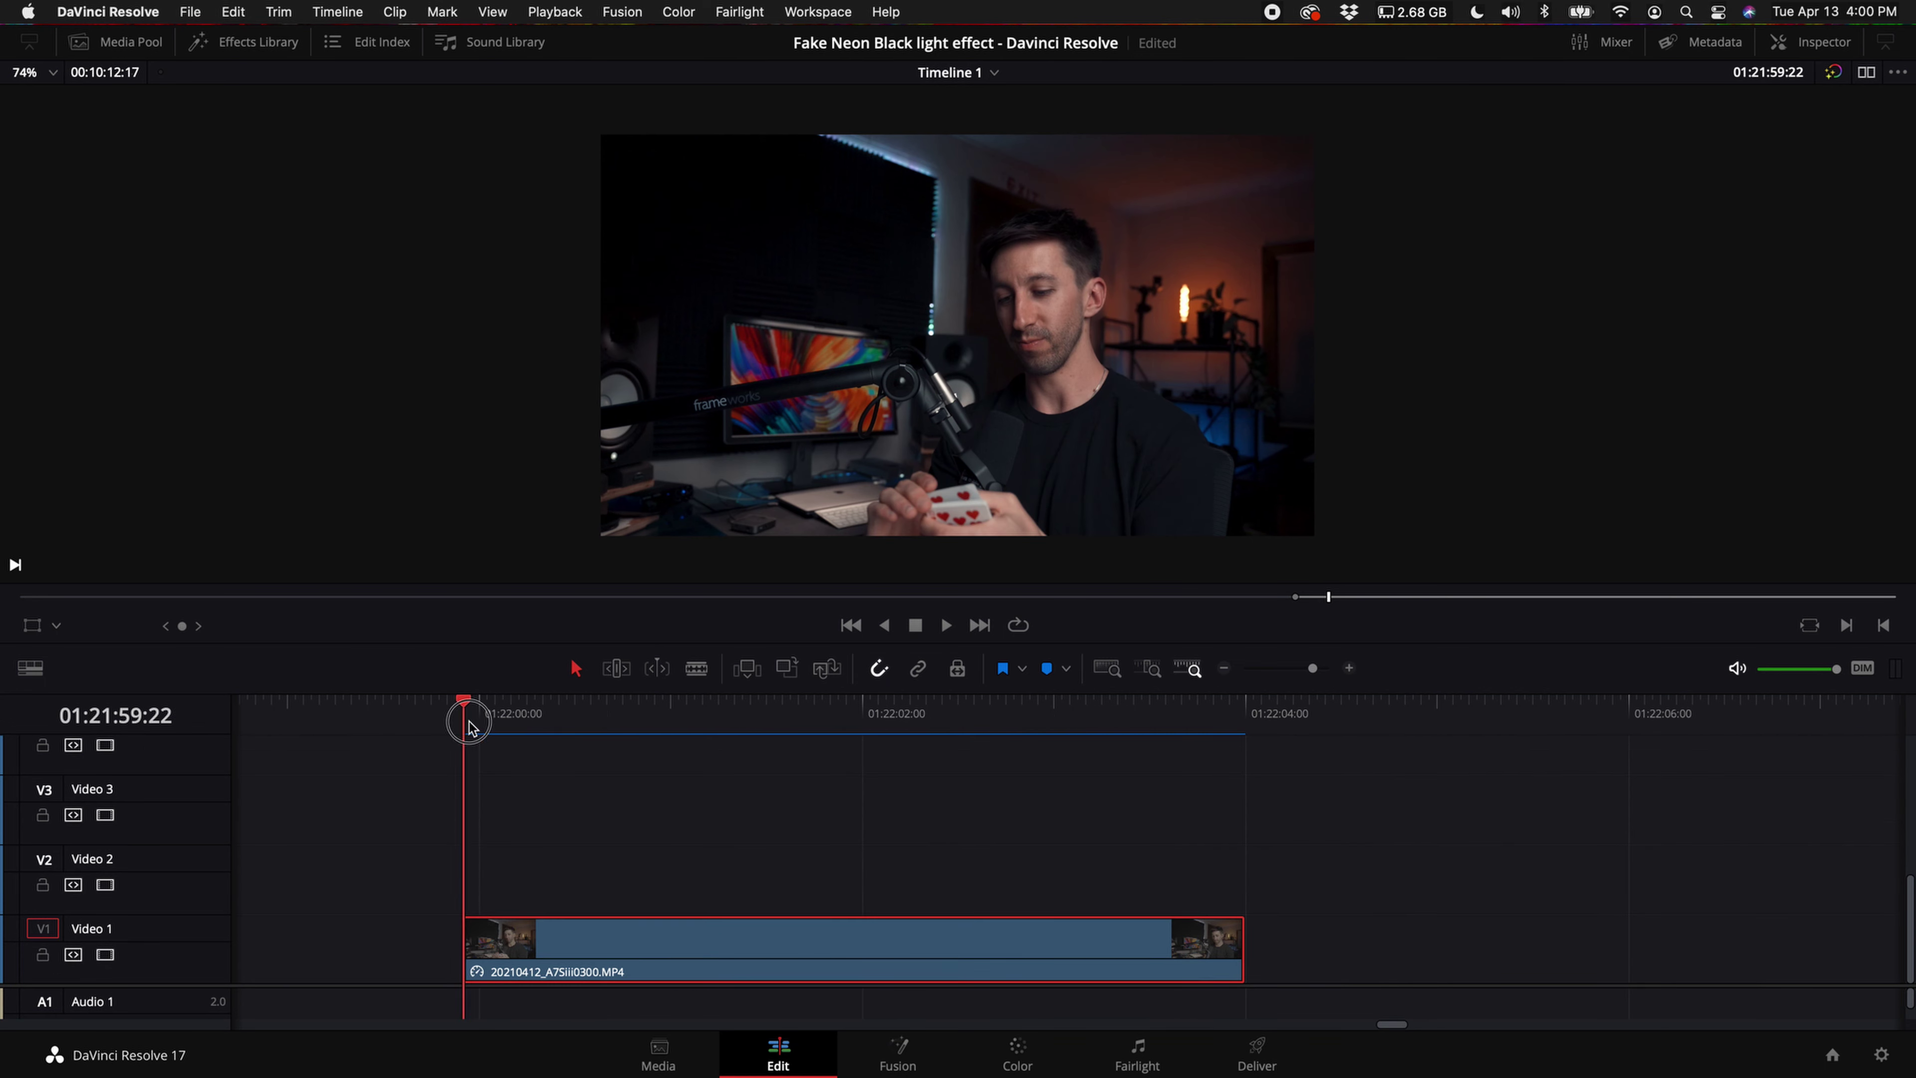
drag(466, 719, 679, 714)
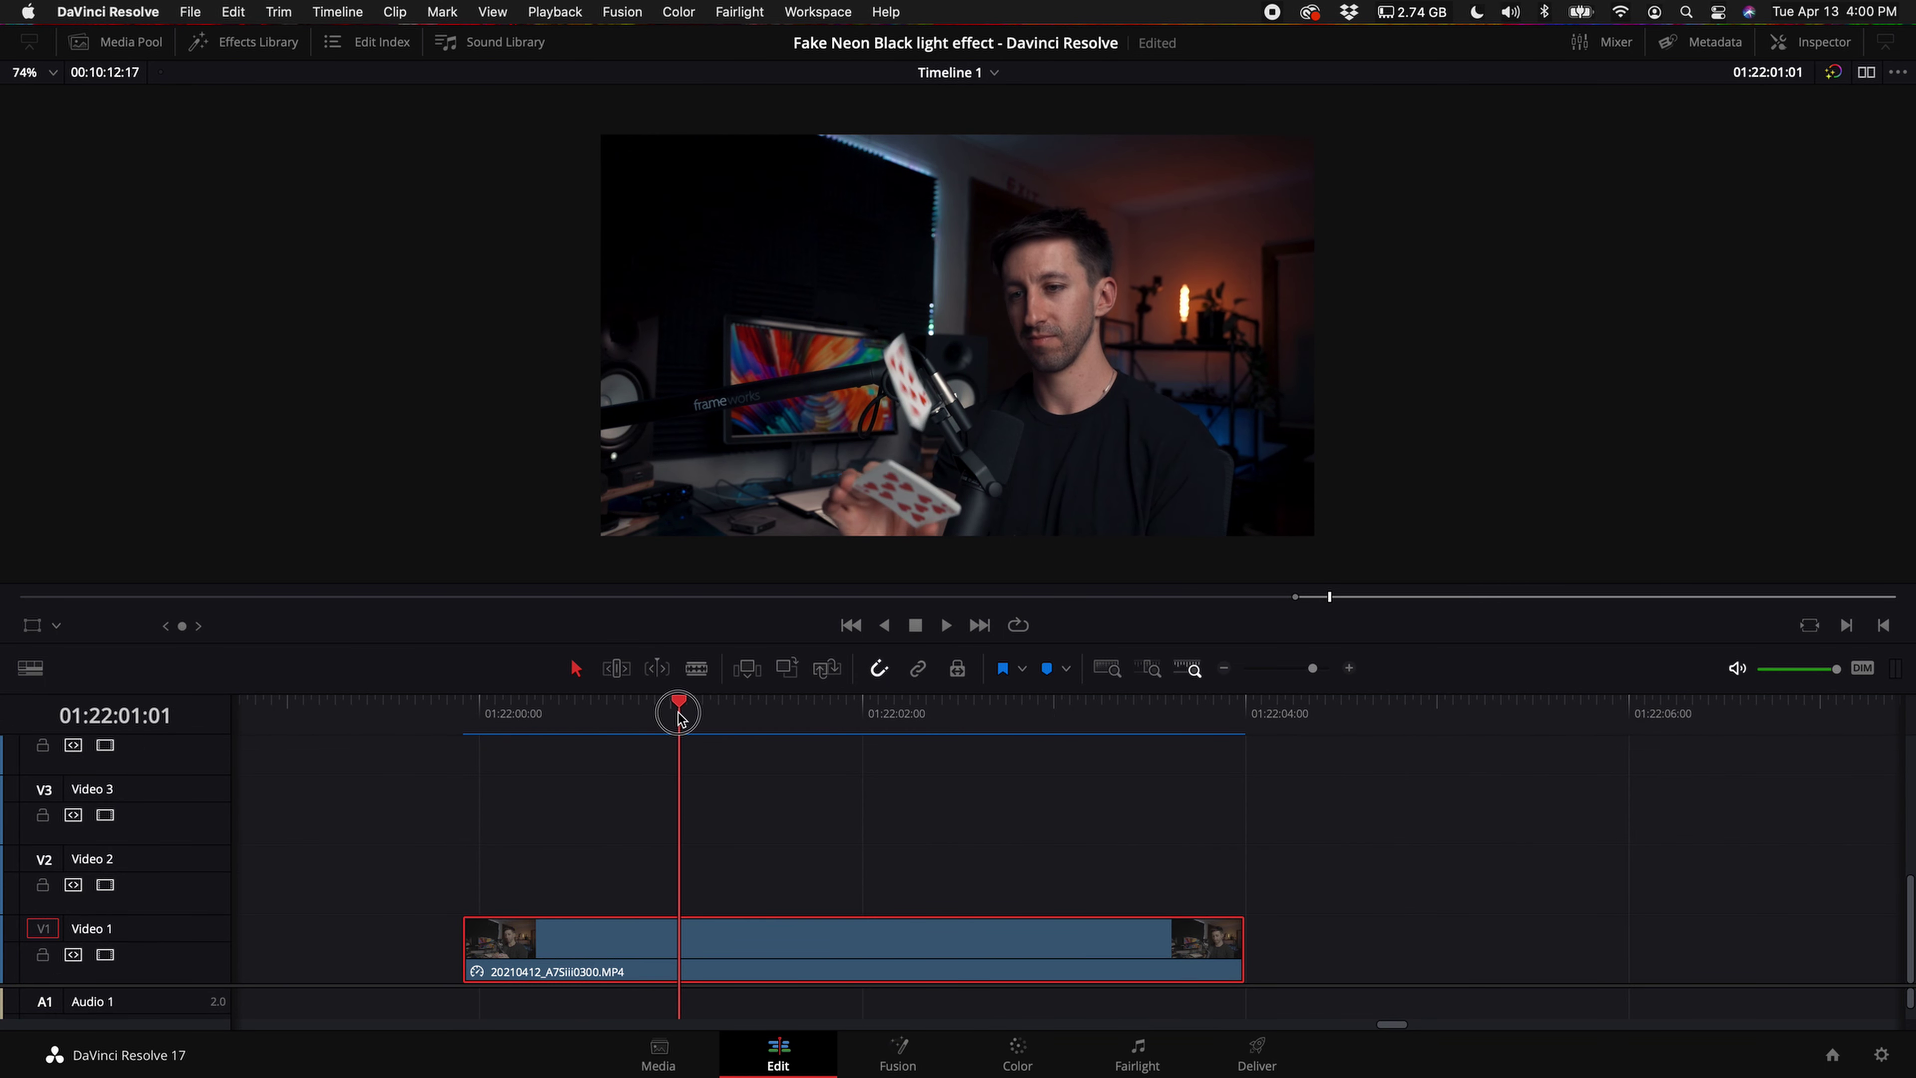
right_click(703, 962)
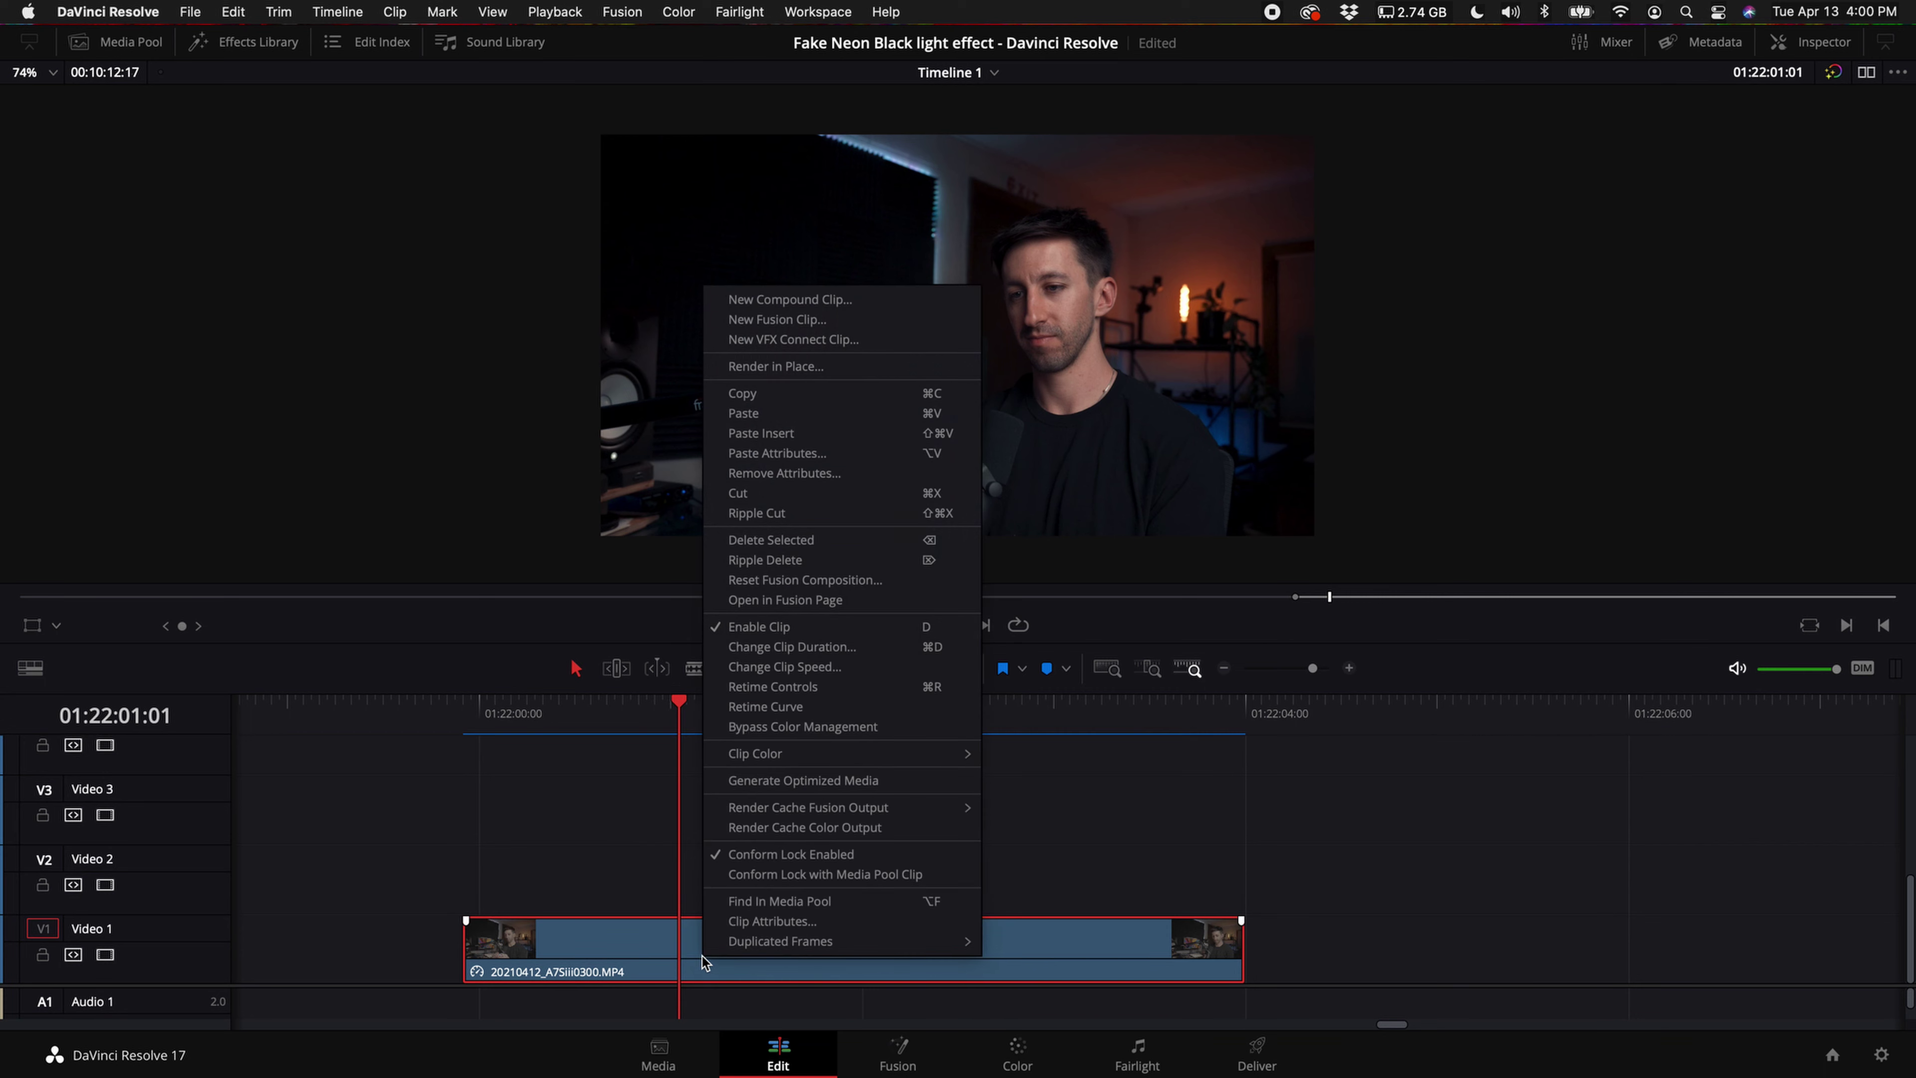
click(809, 689)
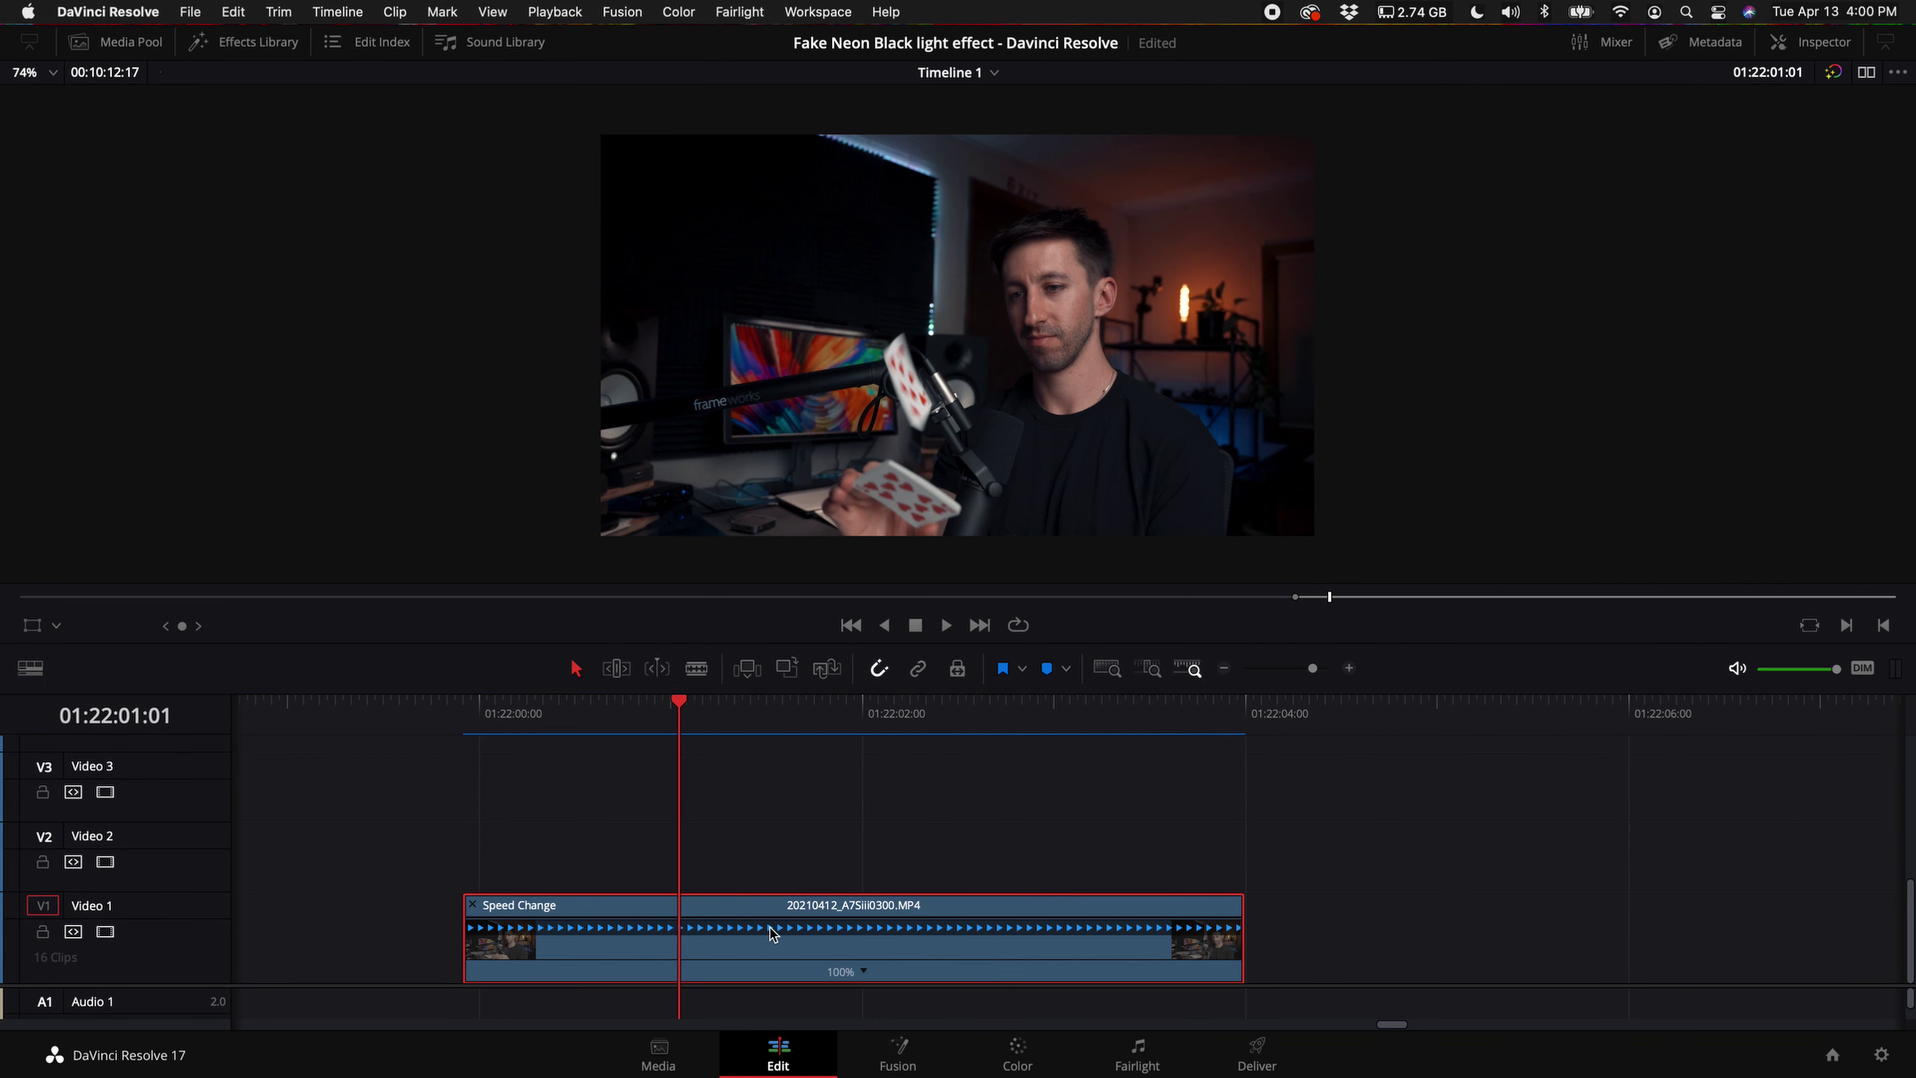
click(865, 972)
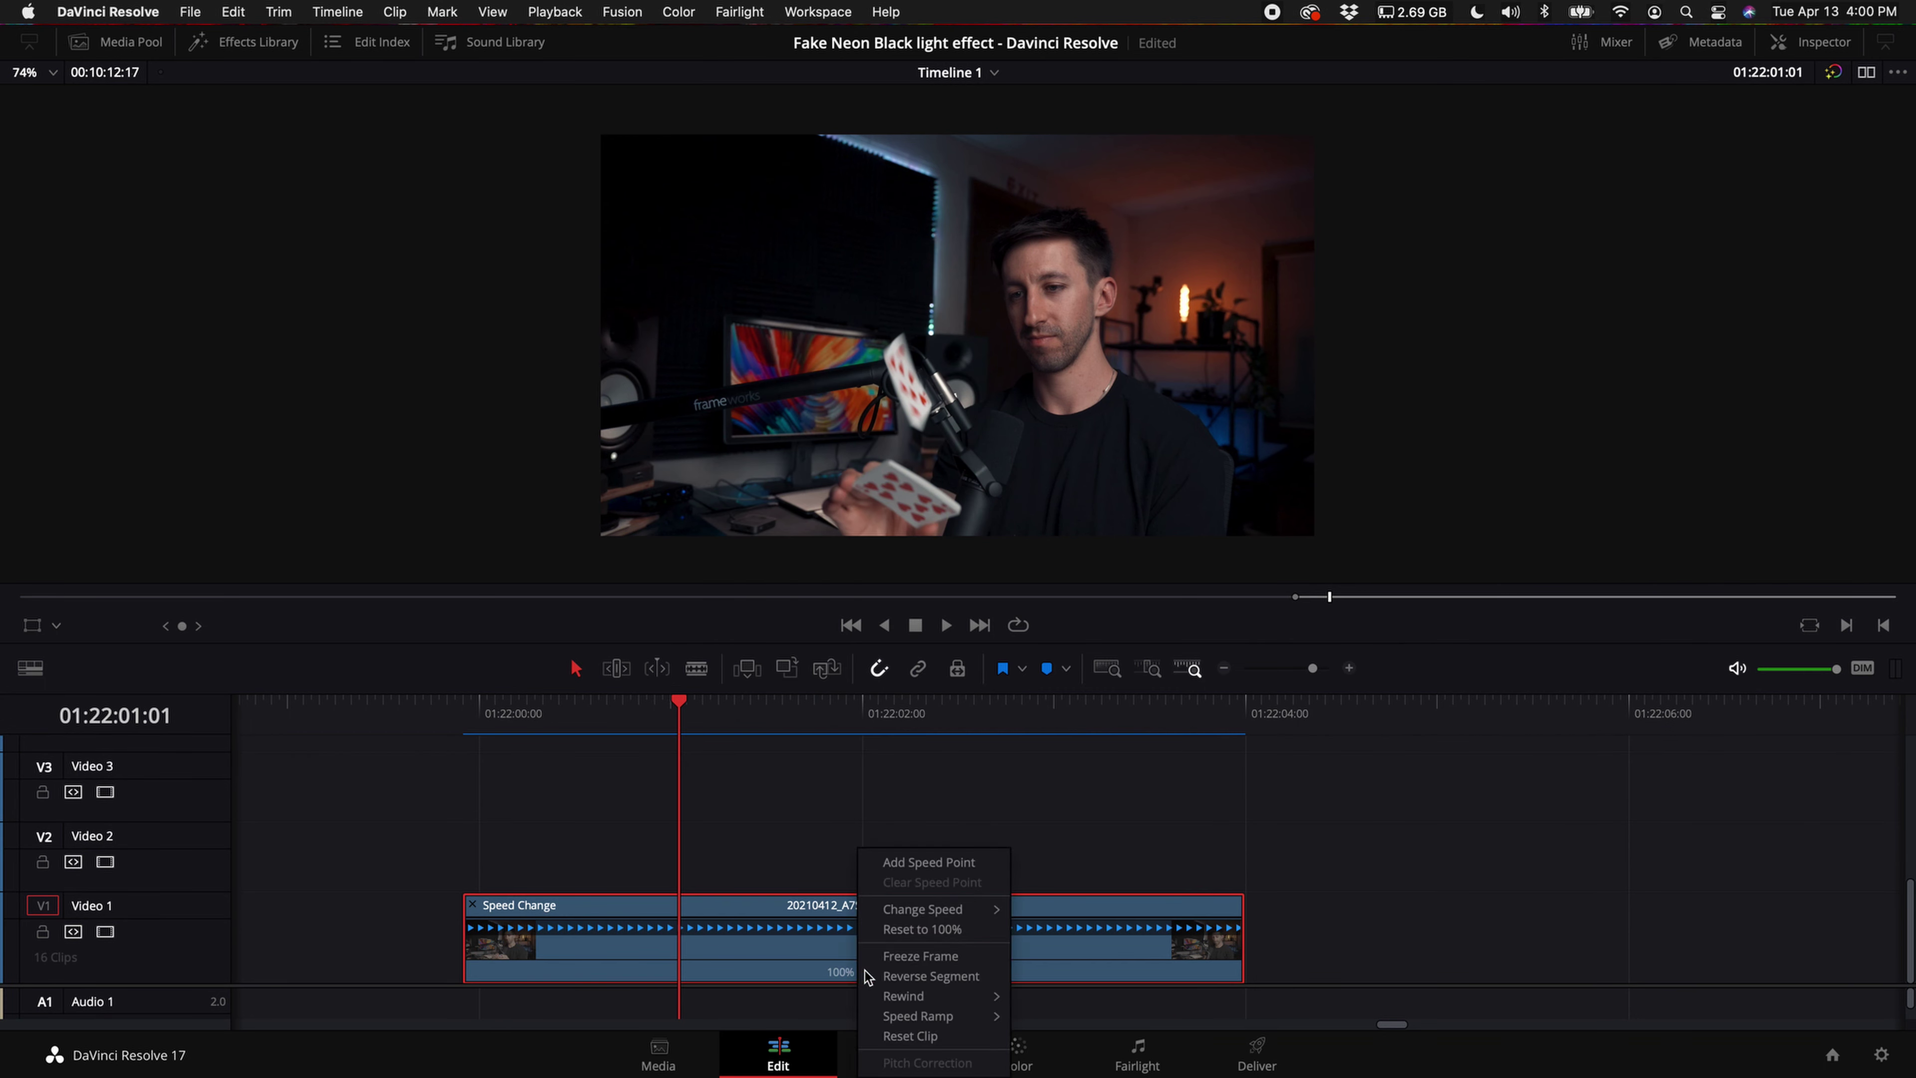
click(919, 864)
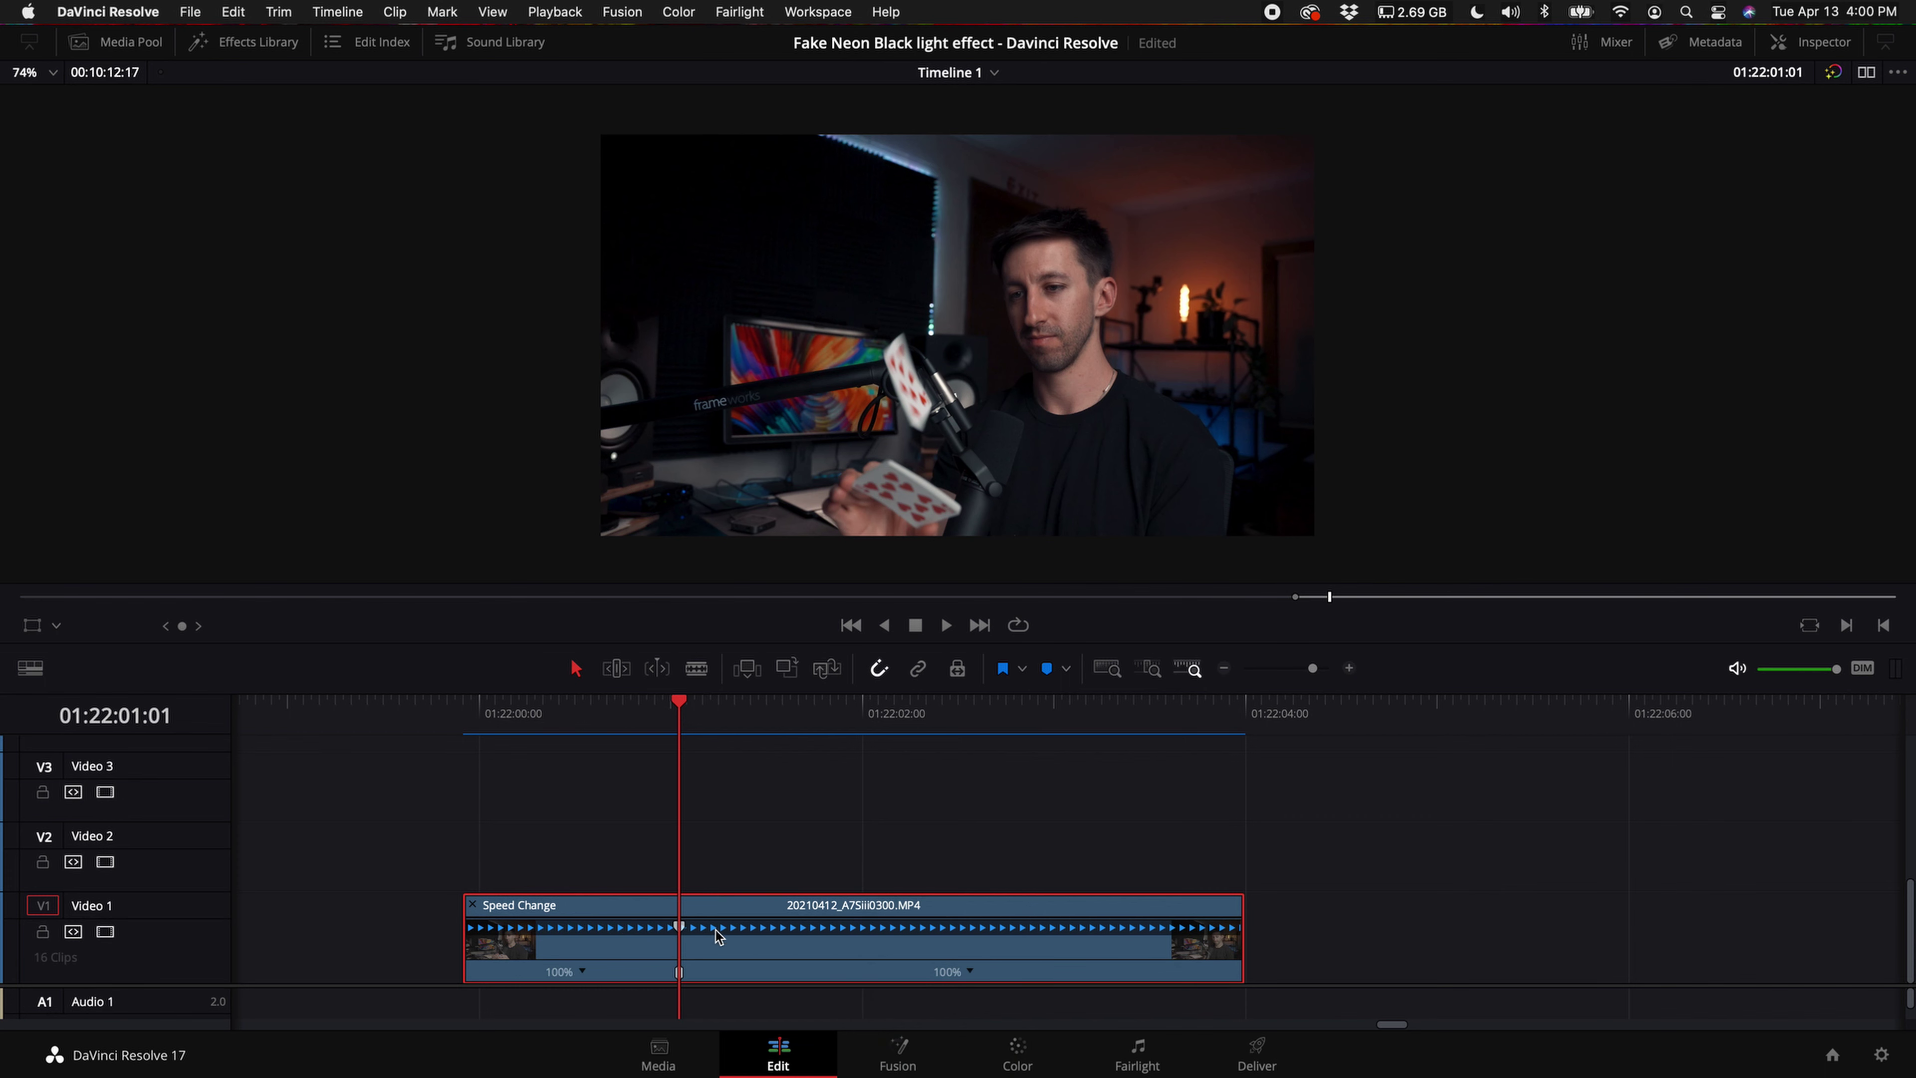
- Add a second speed point at 01:22:01:13 and slow the segment between the two speed points to 20%
drag(679, 713, 775, 724)
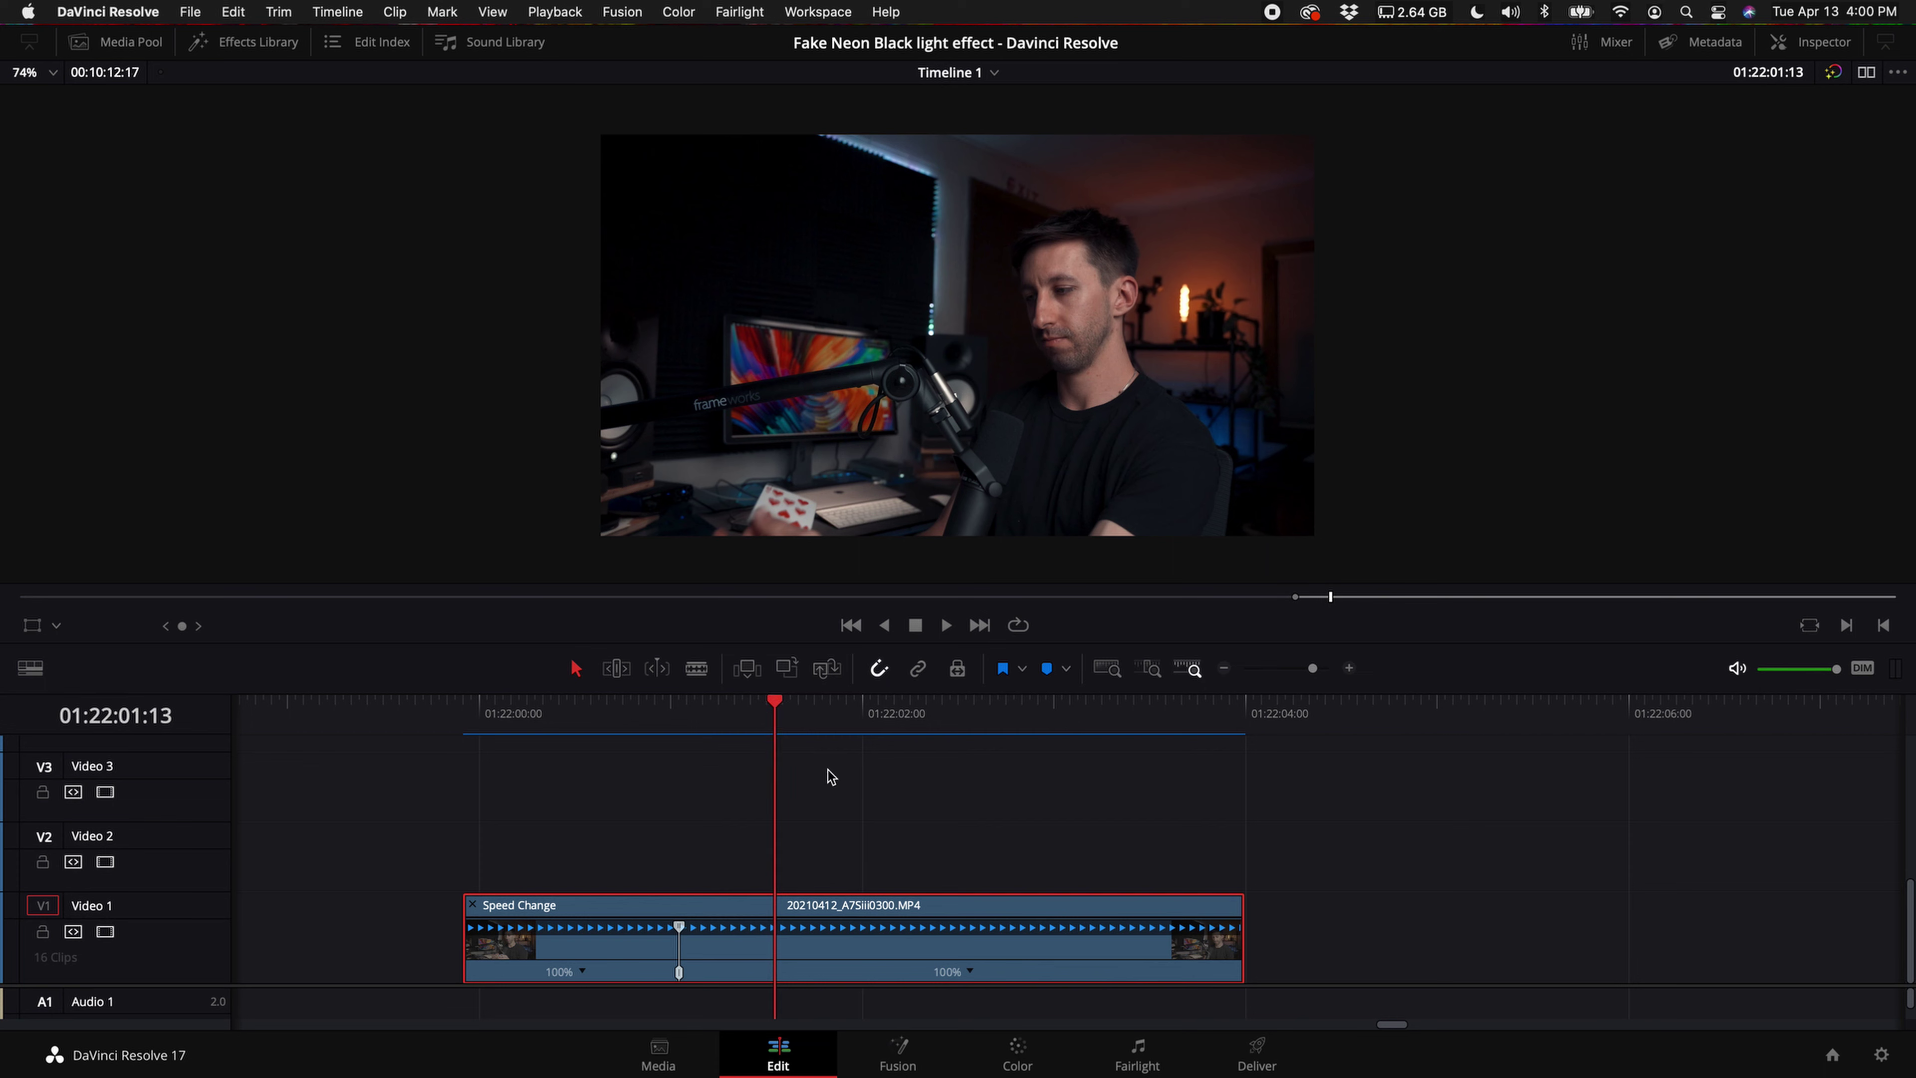
click(970, 976)
click(1017, 868)
drag(775, 927, 1156, 934)
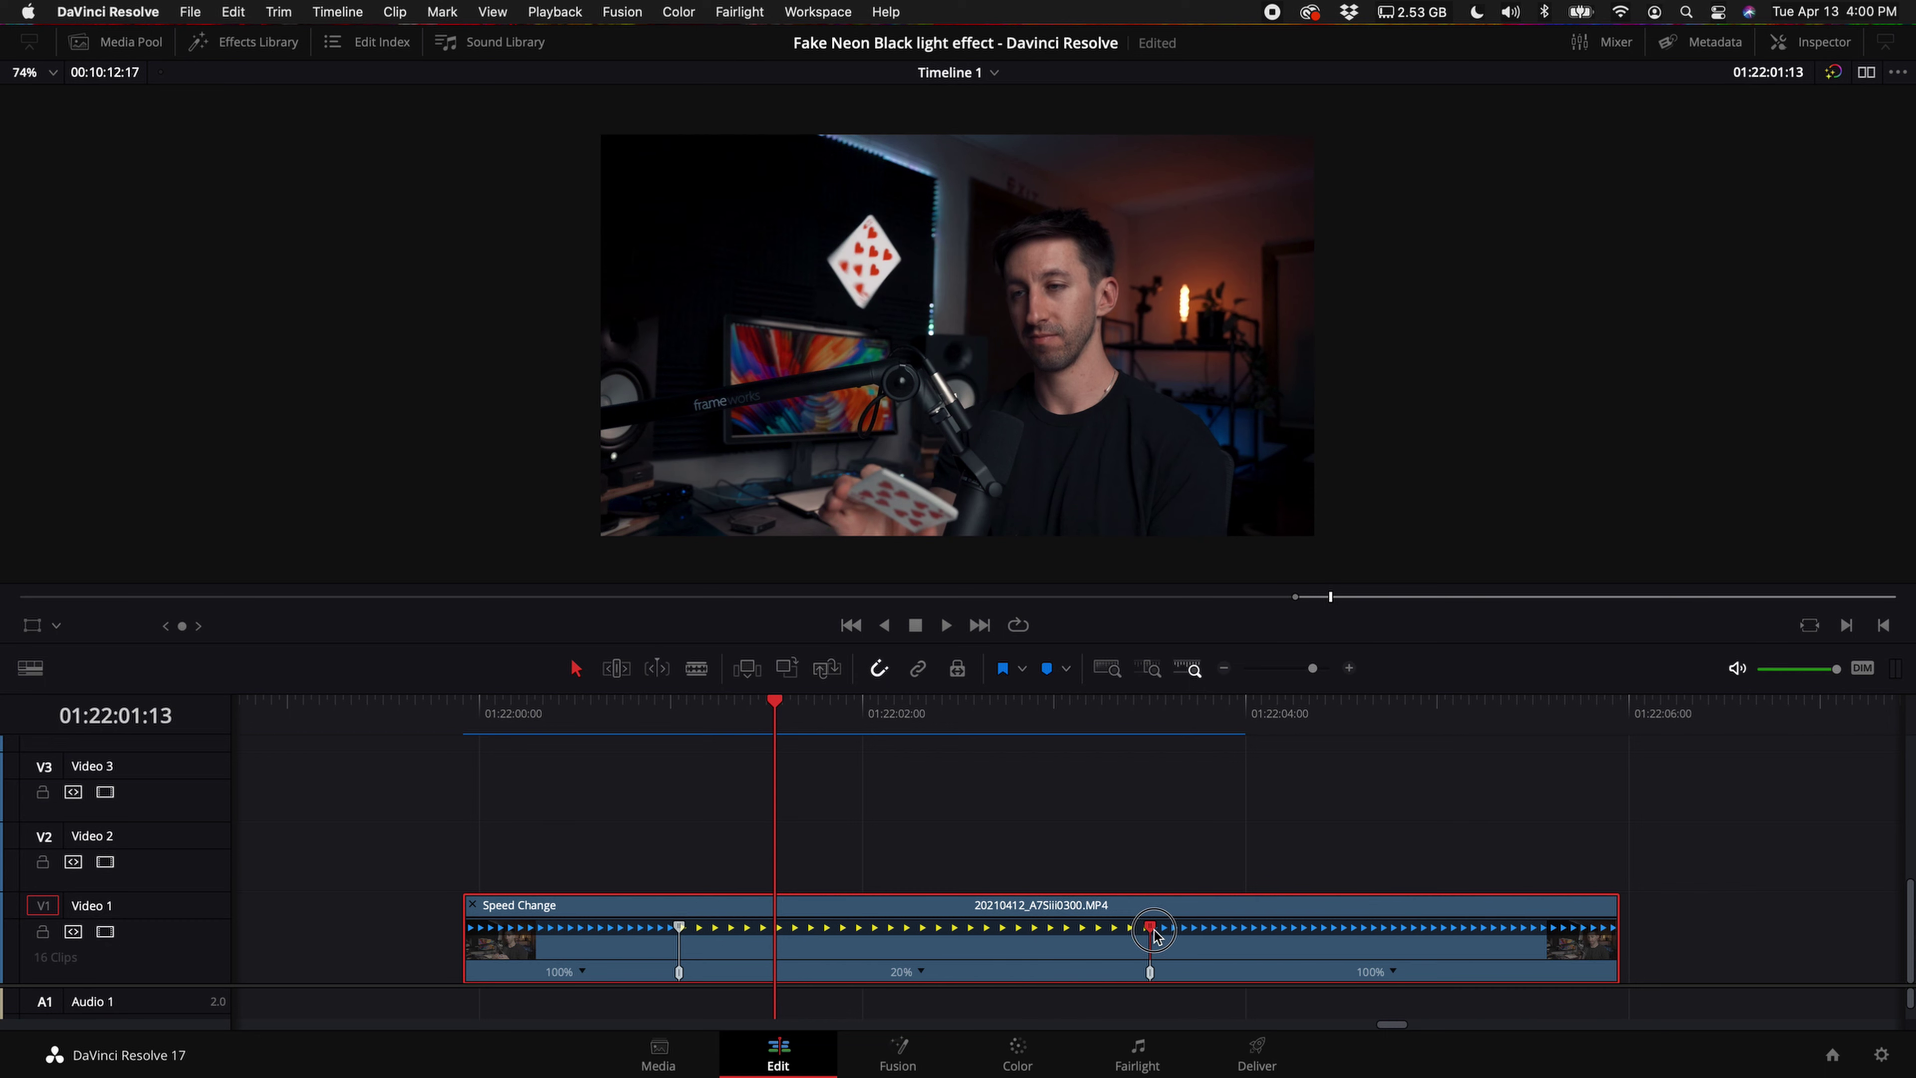
- Hide the clip's retime controls and open its Retime Curve showing Retime Speed
right_click(639, 960)
click(709, 683)
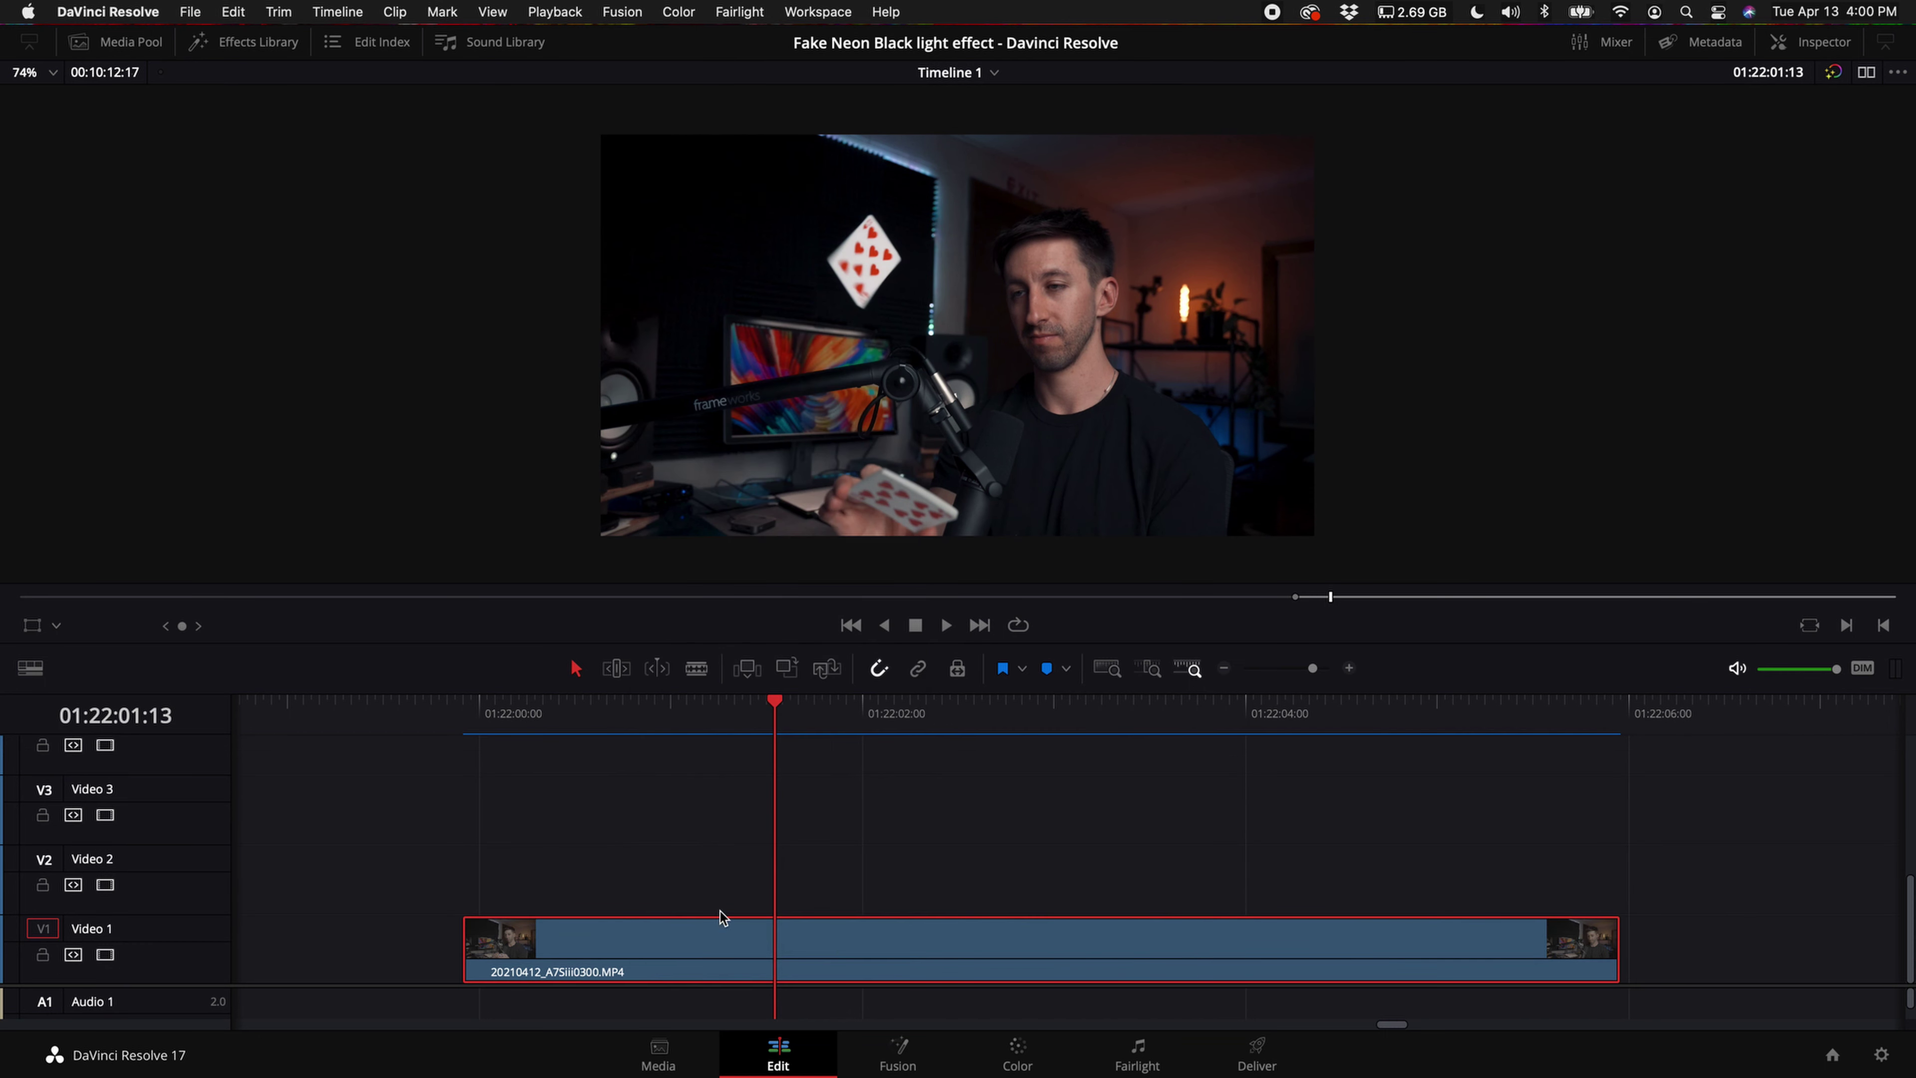
right_click(719, 966)
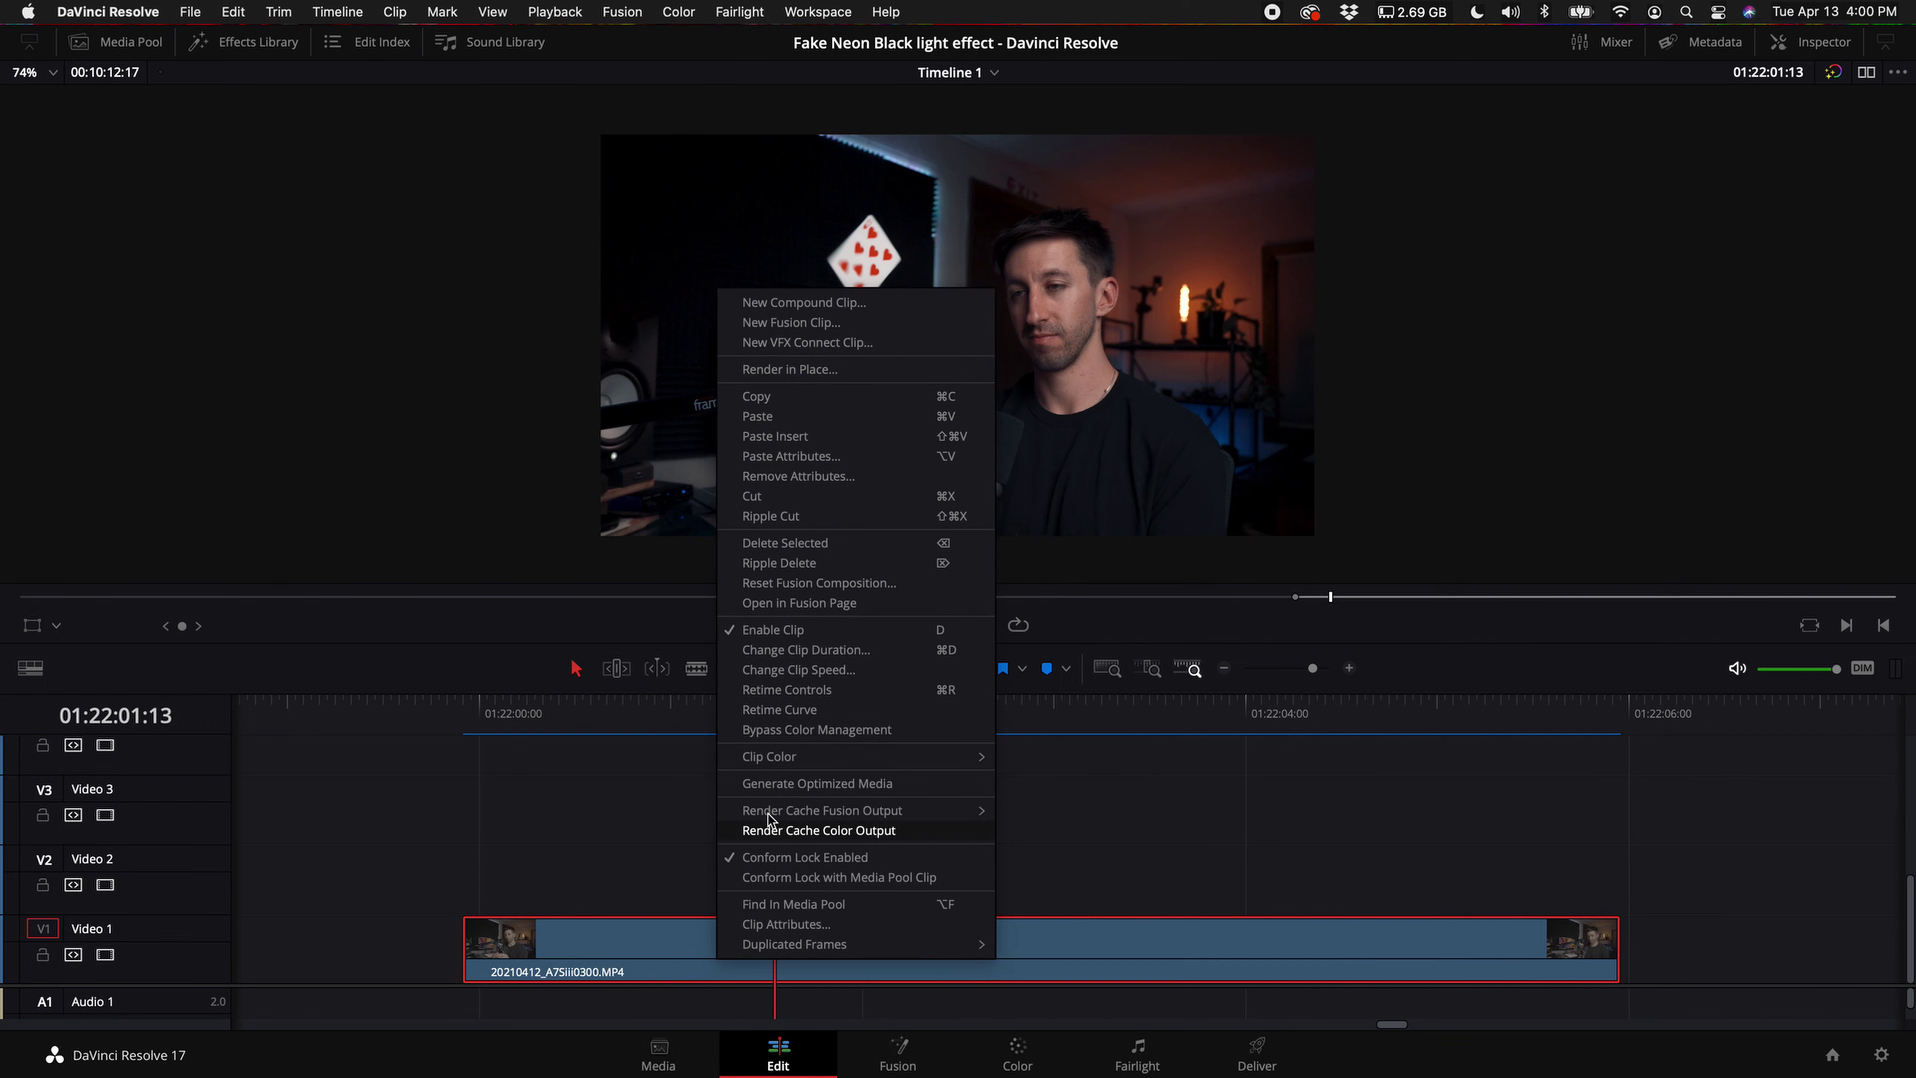
click(806, 718)
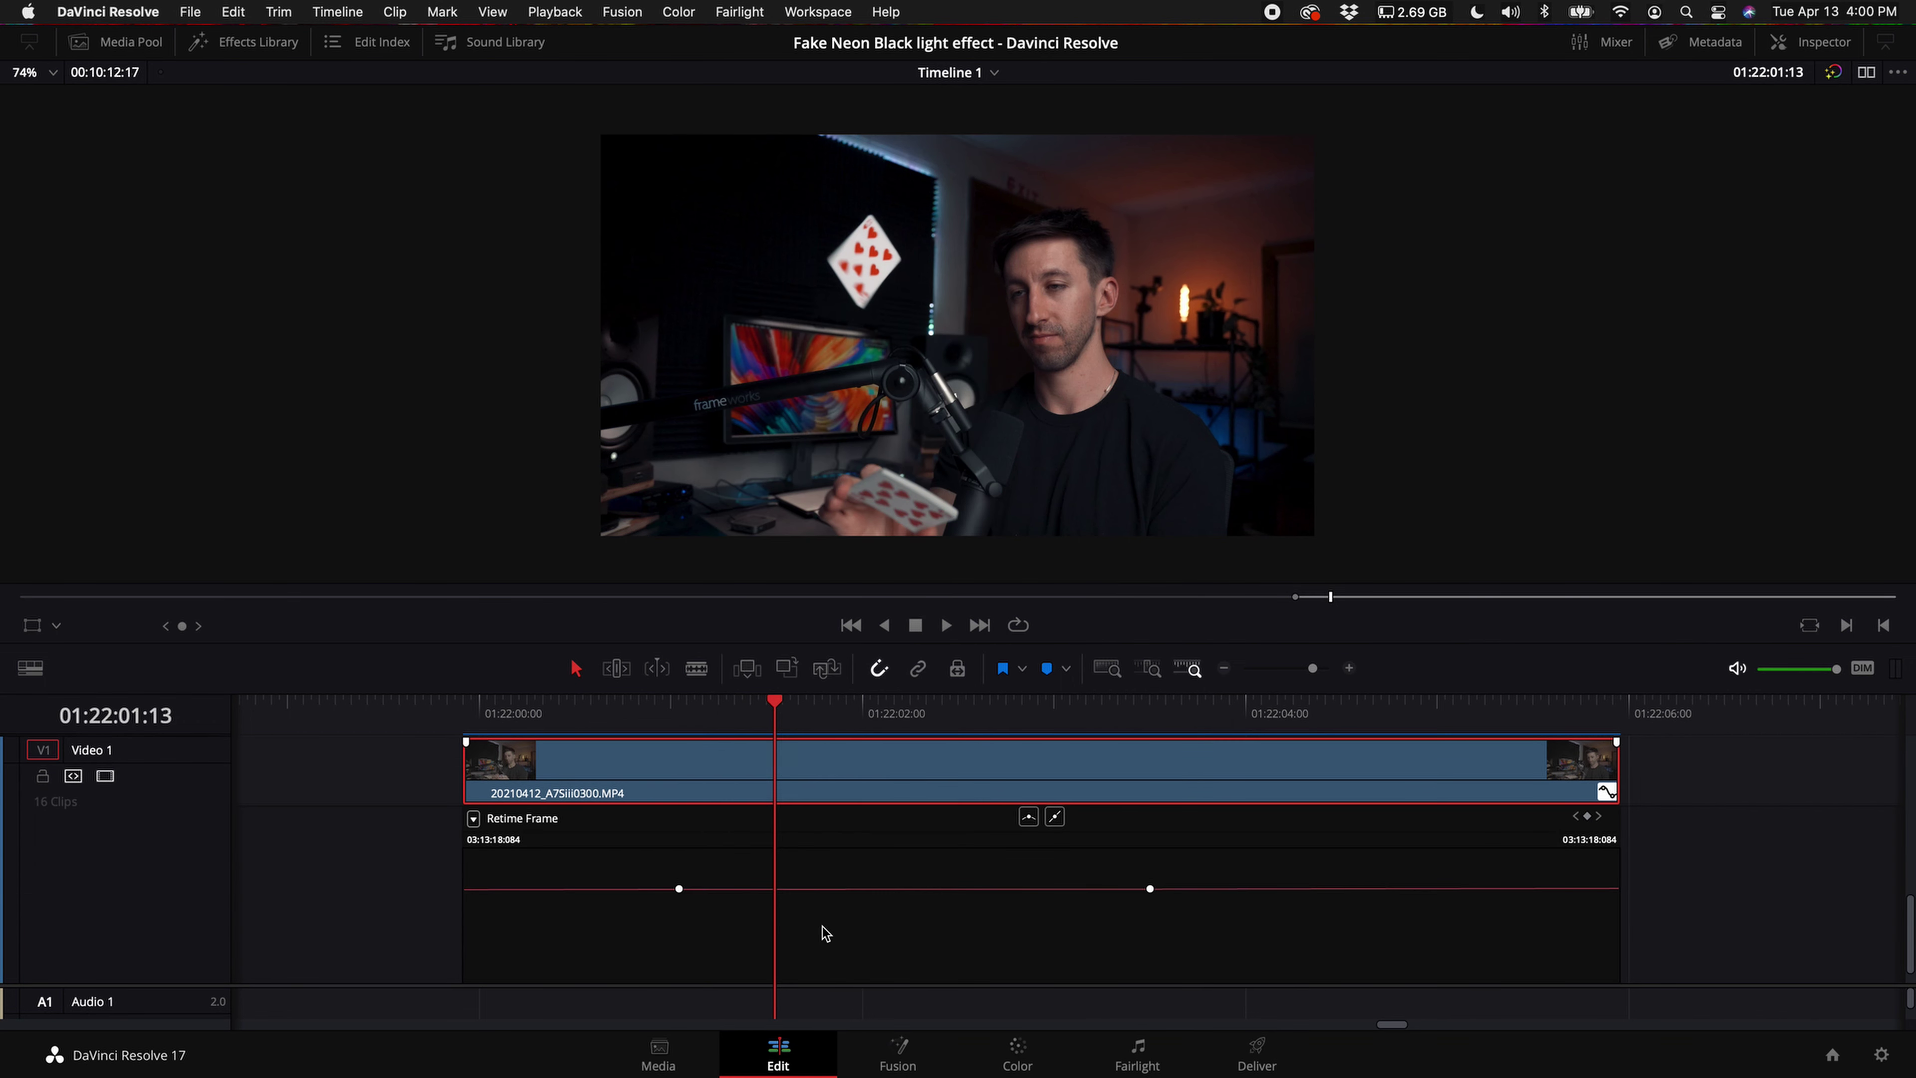
click(473, 819)
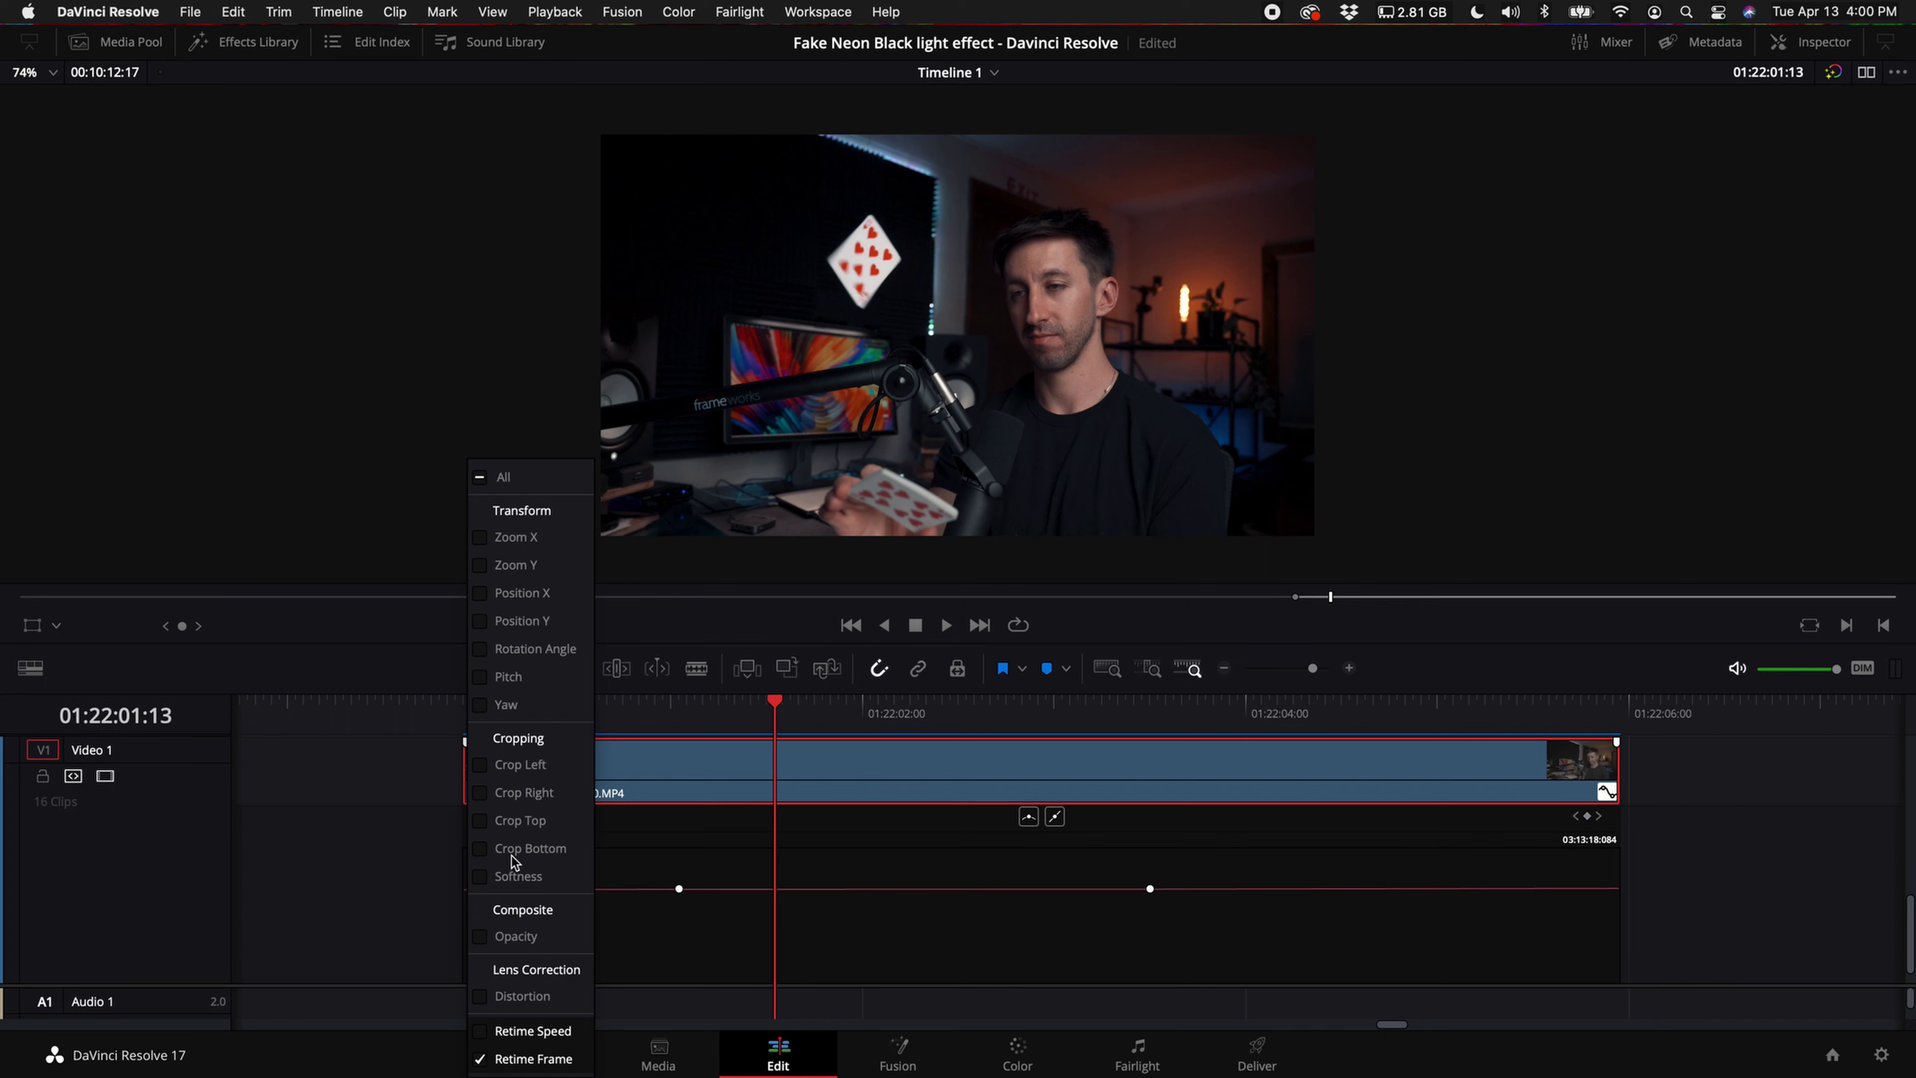
click(520, 1031)
scroll(738, 943, down, 1)
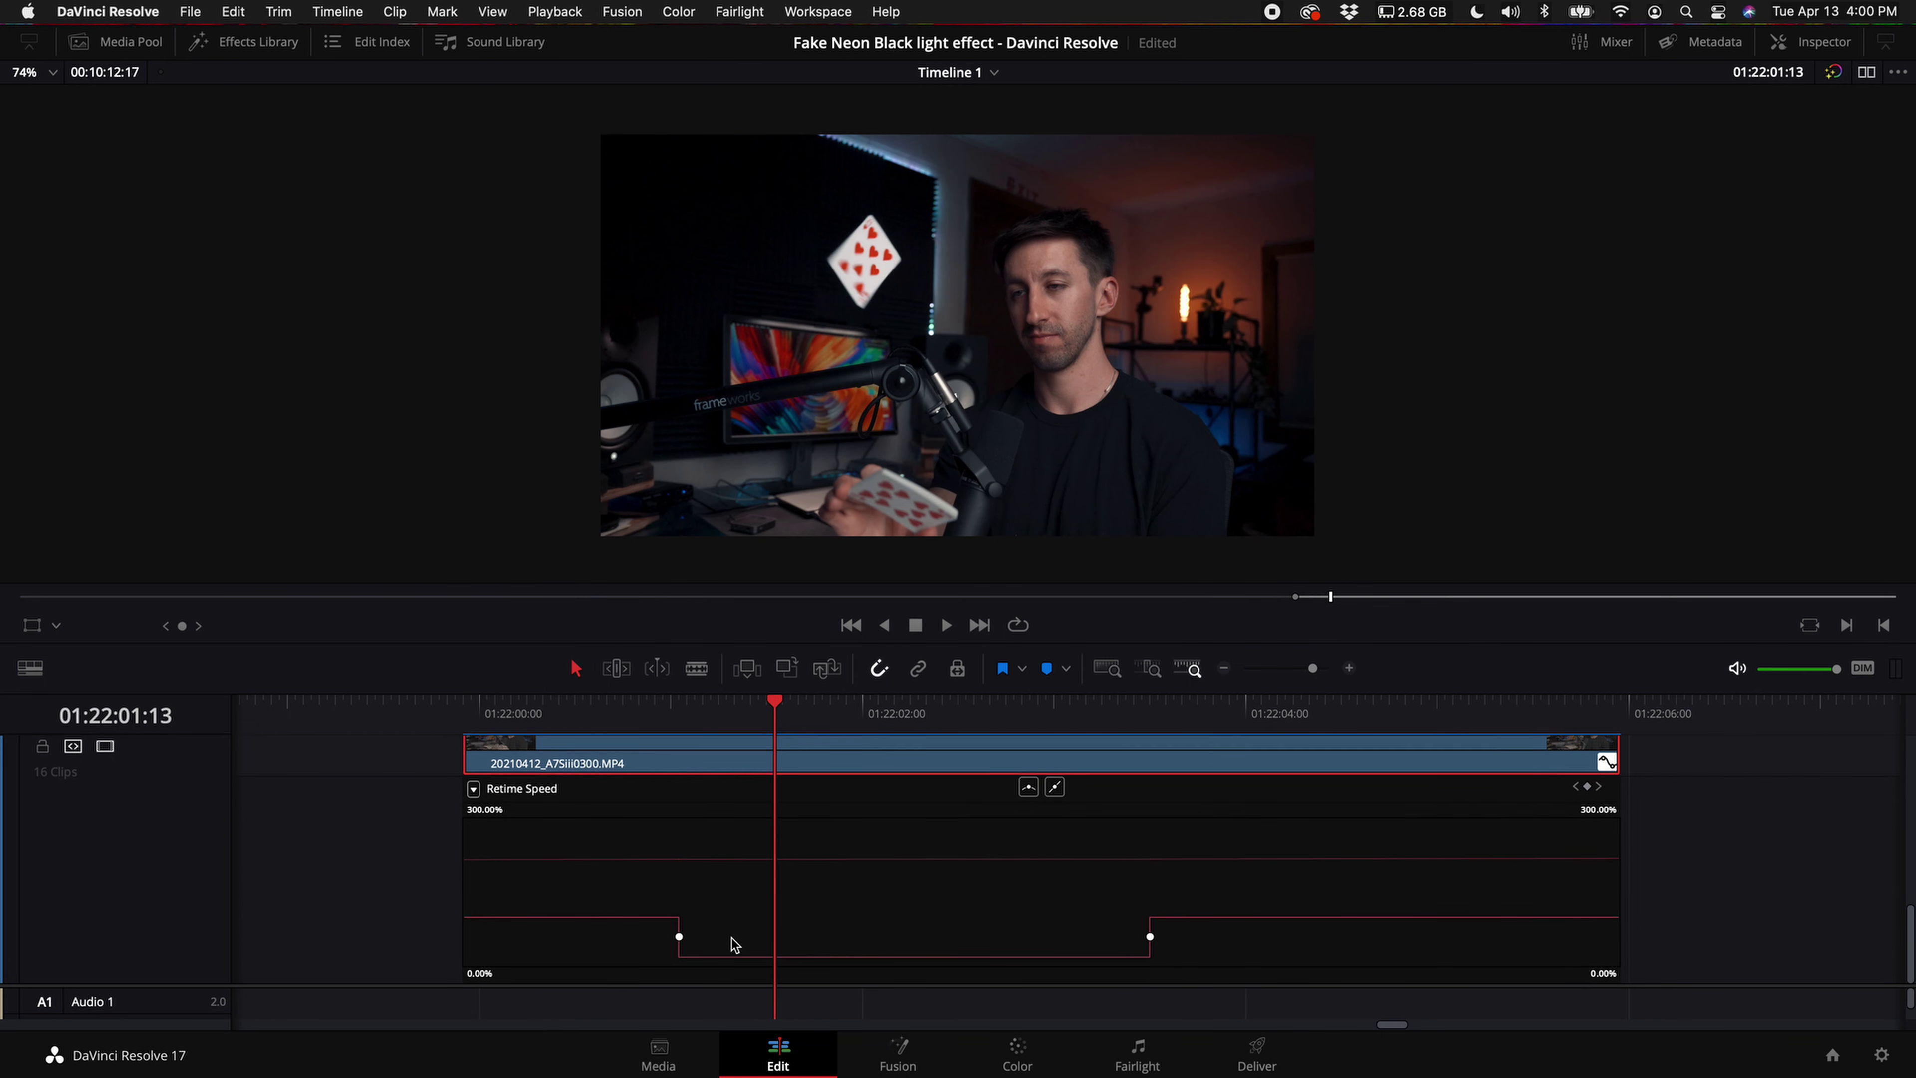
- Smooth both speed points on the Retime Speed curve and shorten the first point's handles for a quicker ramp
click(1030, 789)
click(1150, 936)
click(1027, 790)
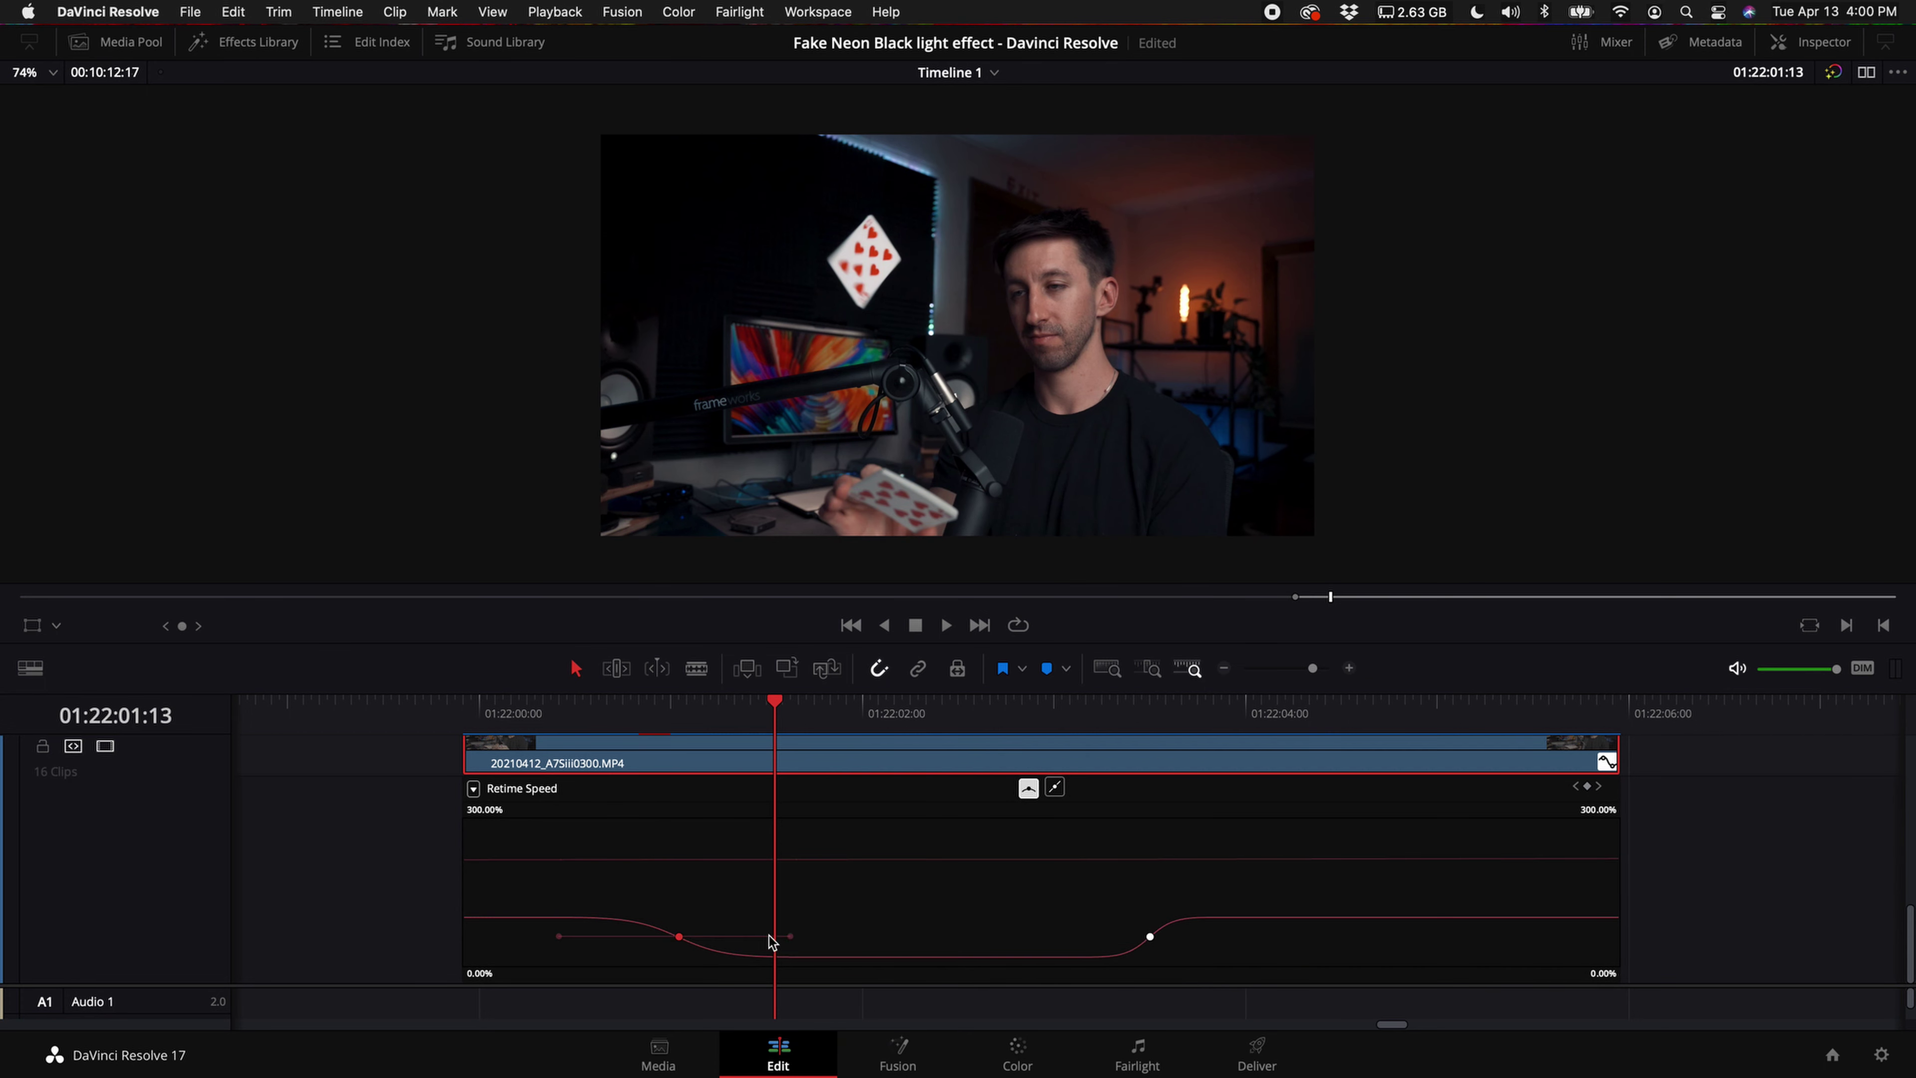
click(794, 937)
drag(791, 936, 734, 936)
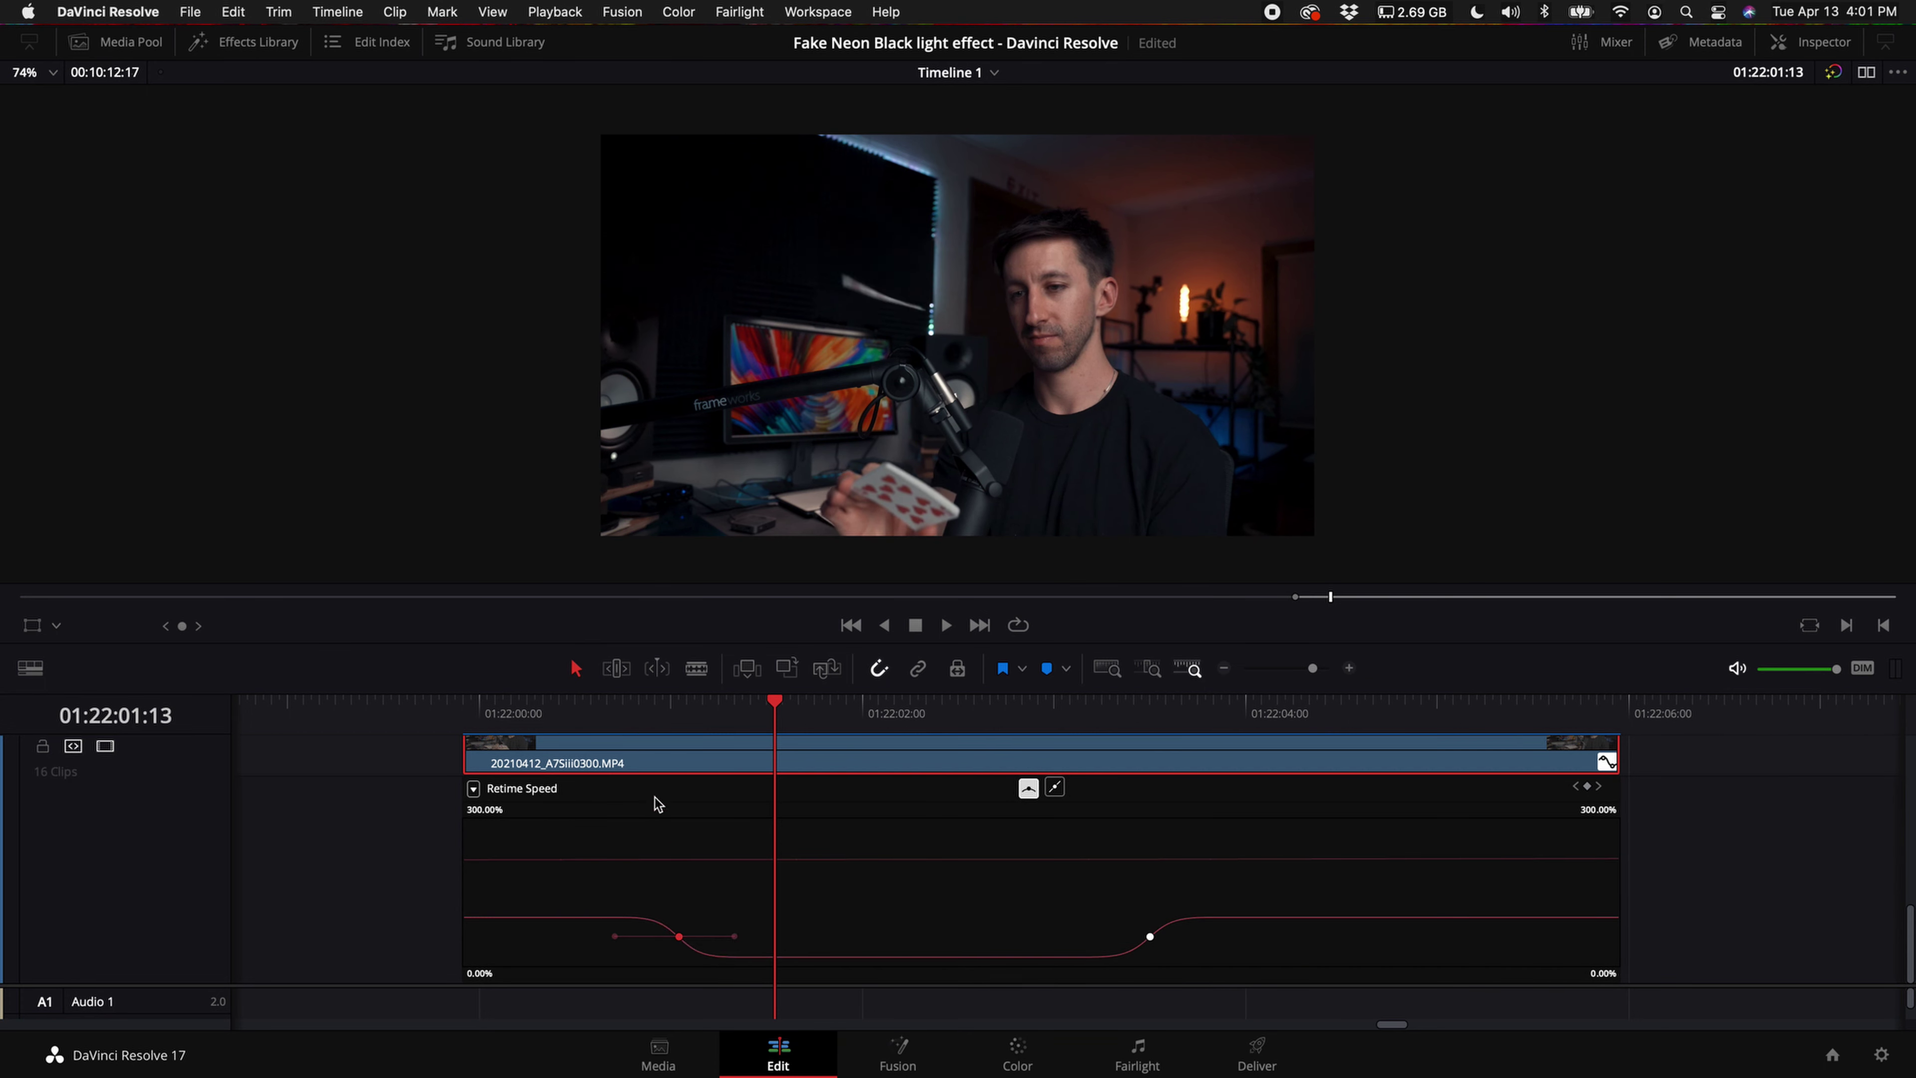
- Play back the speed ramp and hide the clip's retime curve
click(582, 718)
key(space)
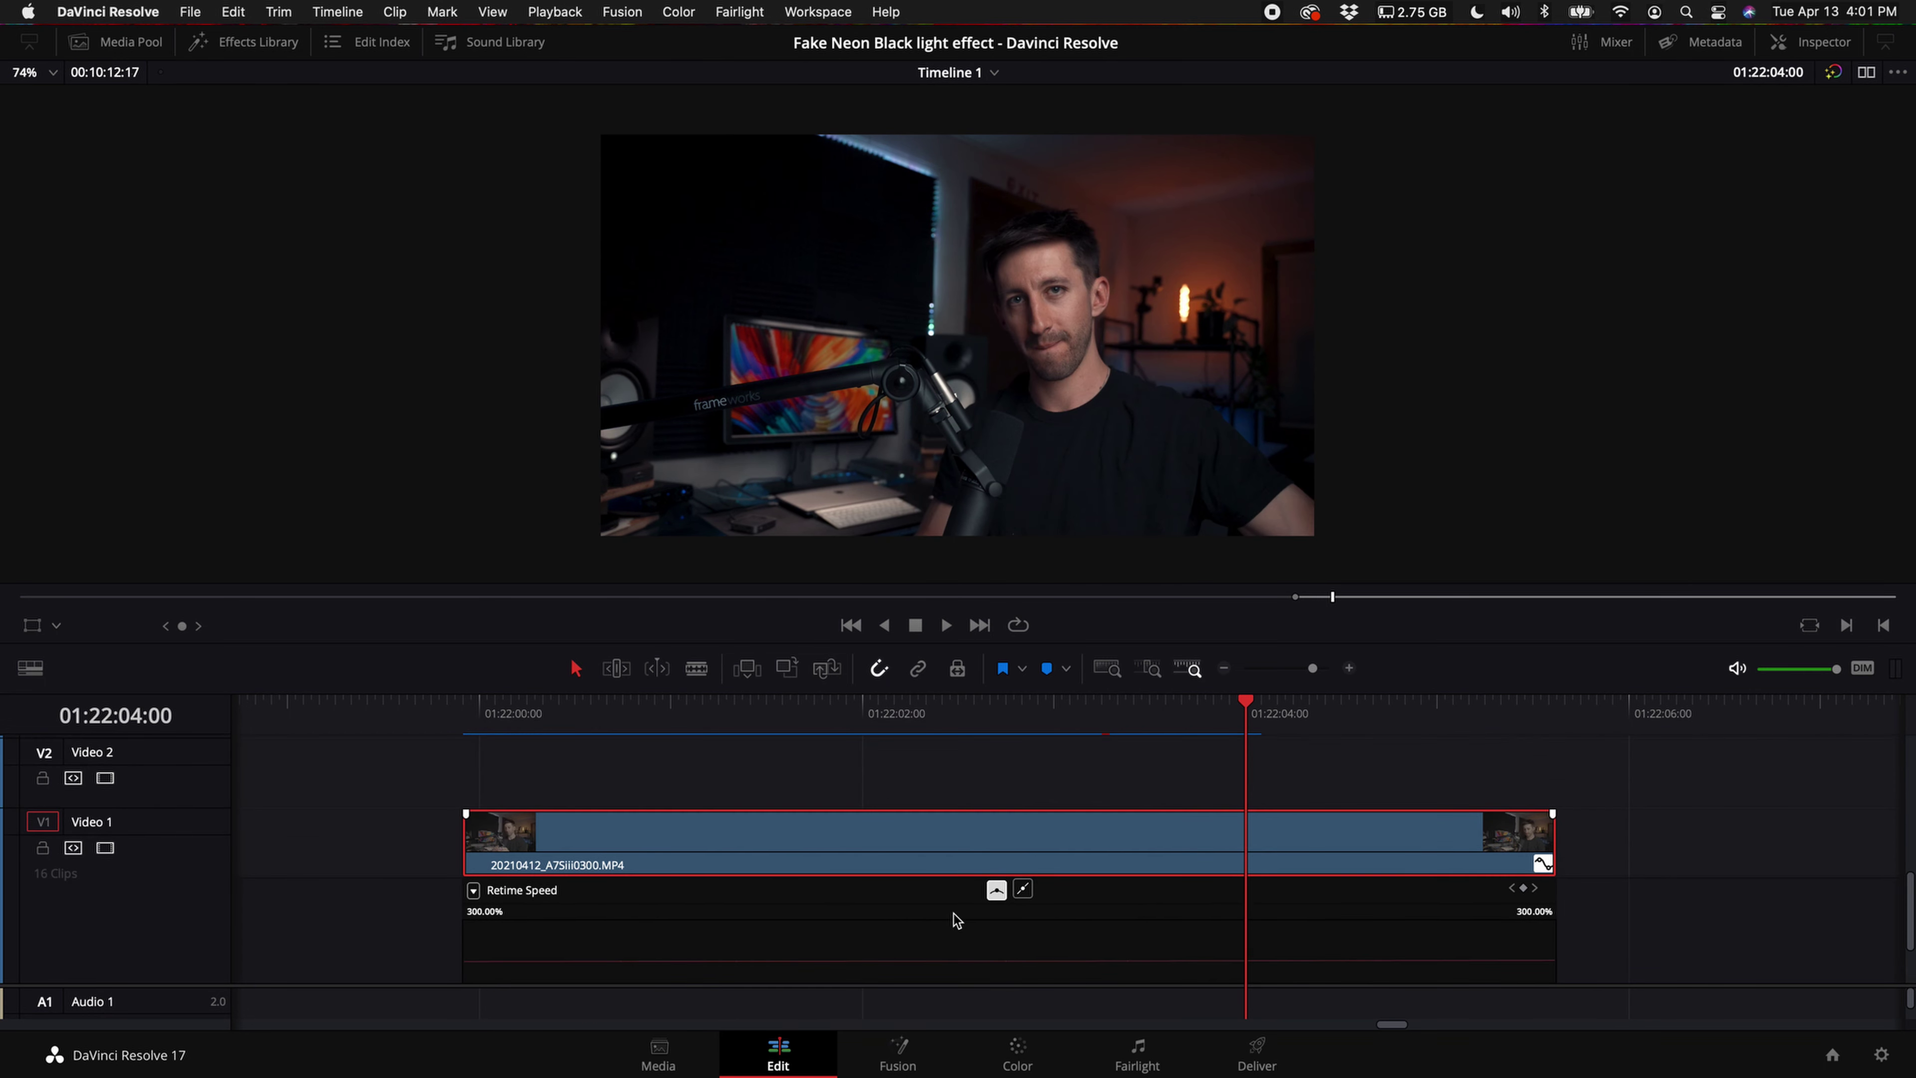
right_click(940, 832)
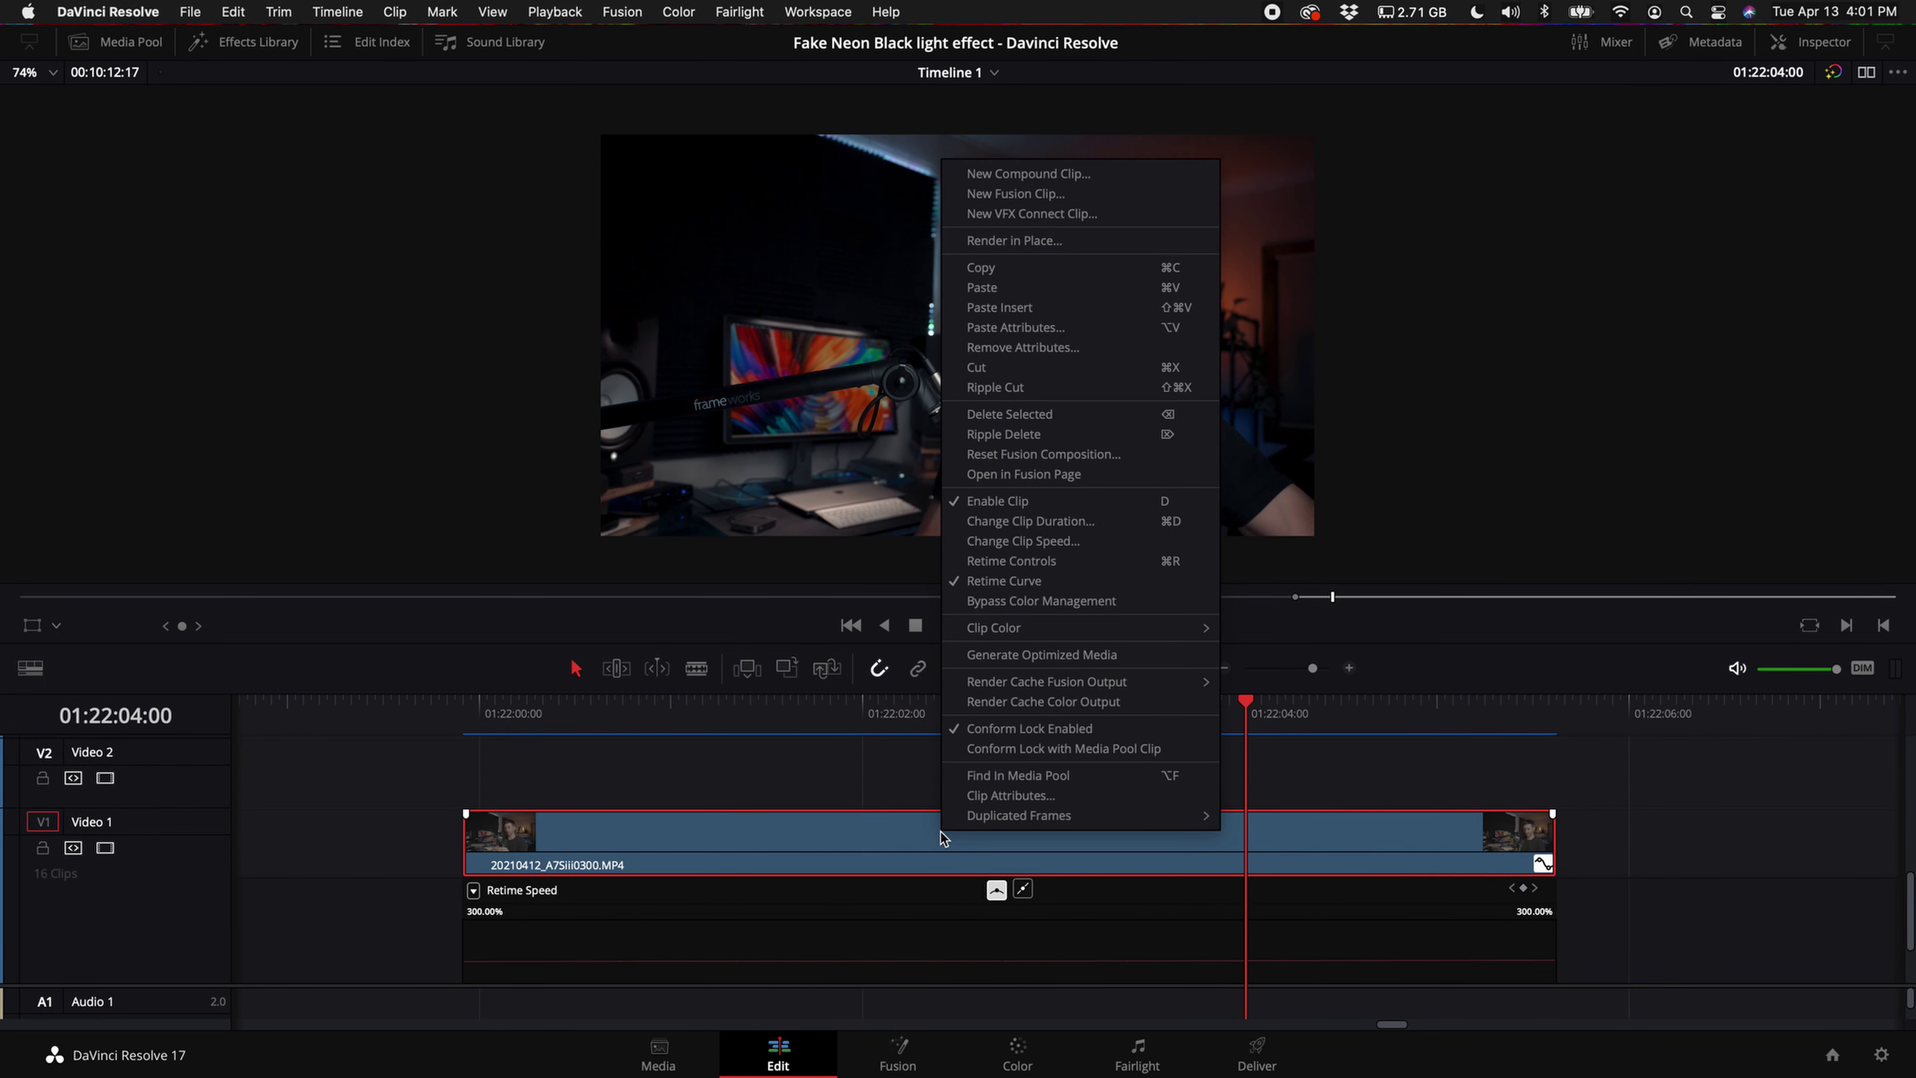
click(1004, 581)
- Split the speed-ramped clip at 01:22:01:03 and 01:22:03:06 to isolate the slow-motion section
drag(779, 708, 600, 713)
key(space)
click(609, 725)
key(space)
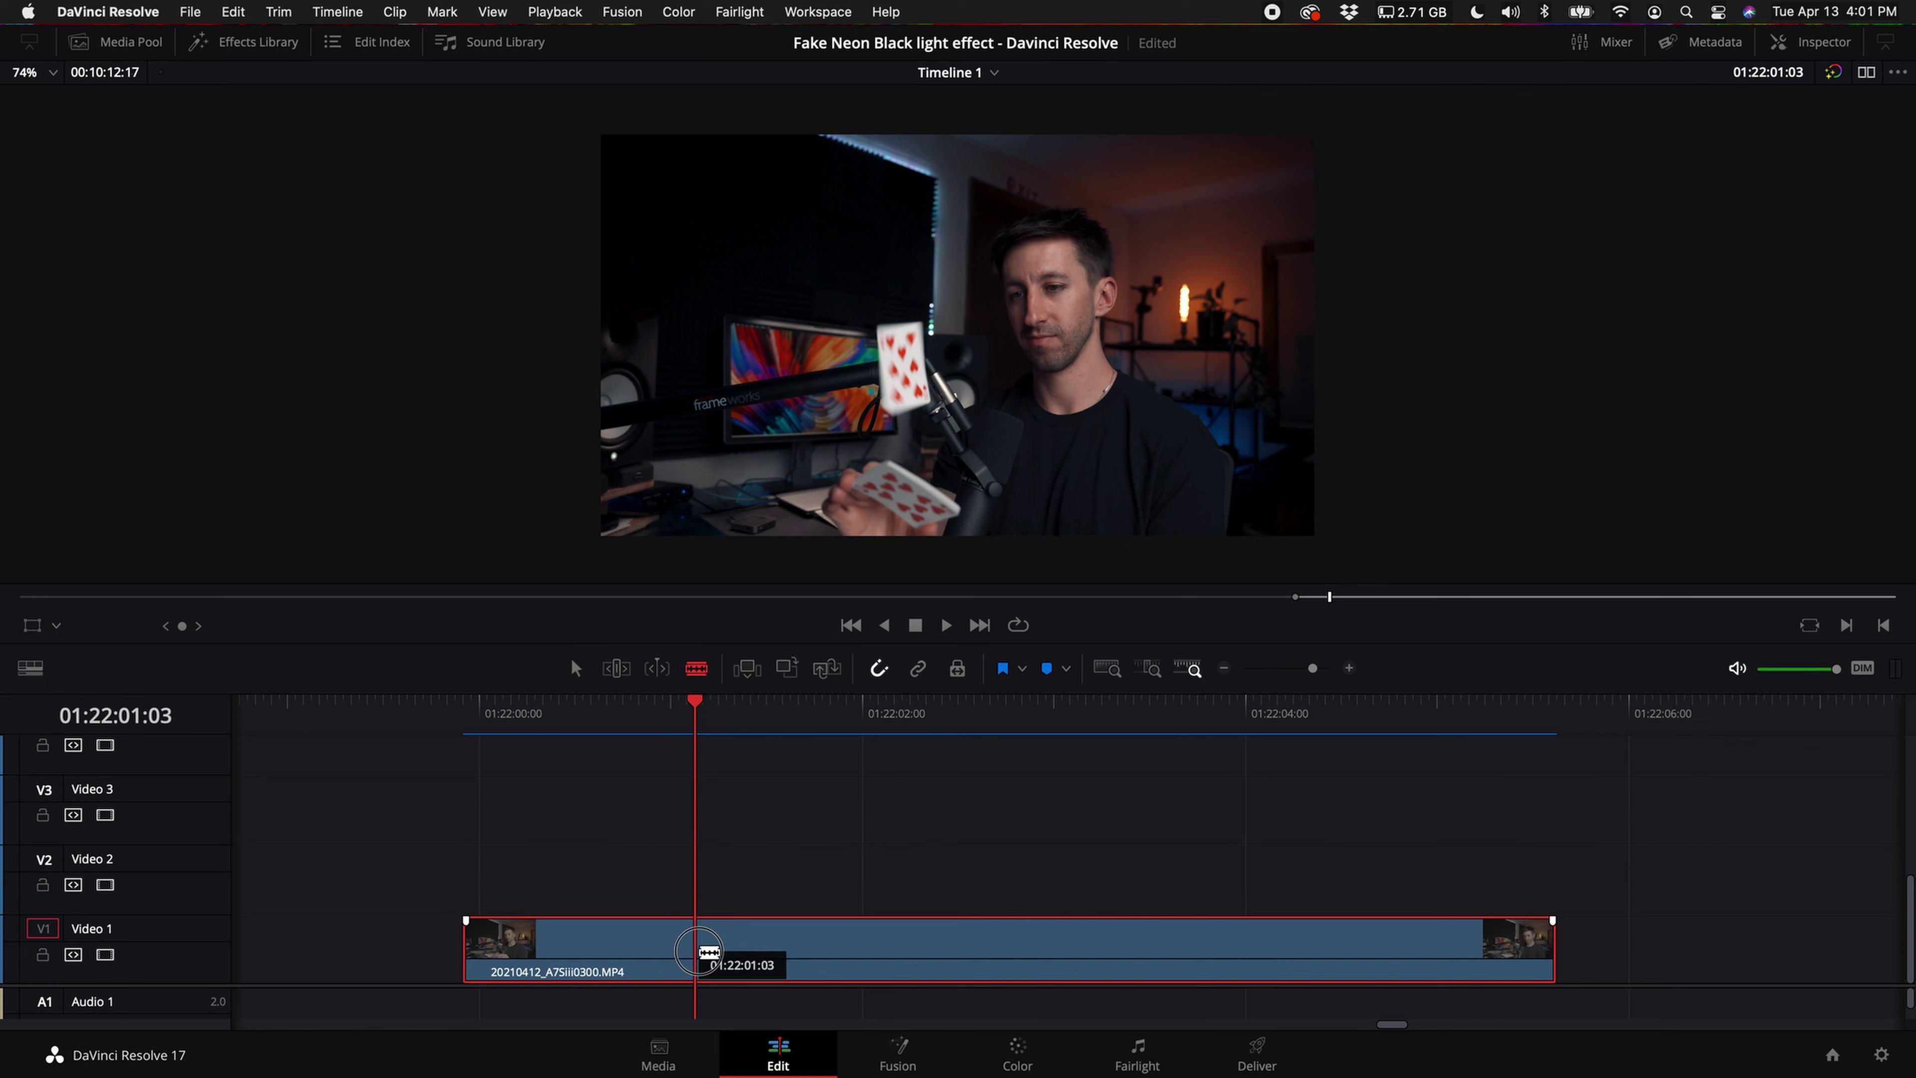
key(super+b)
click(914, 711)
drag(914, 711, 1101, 711)
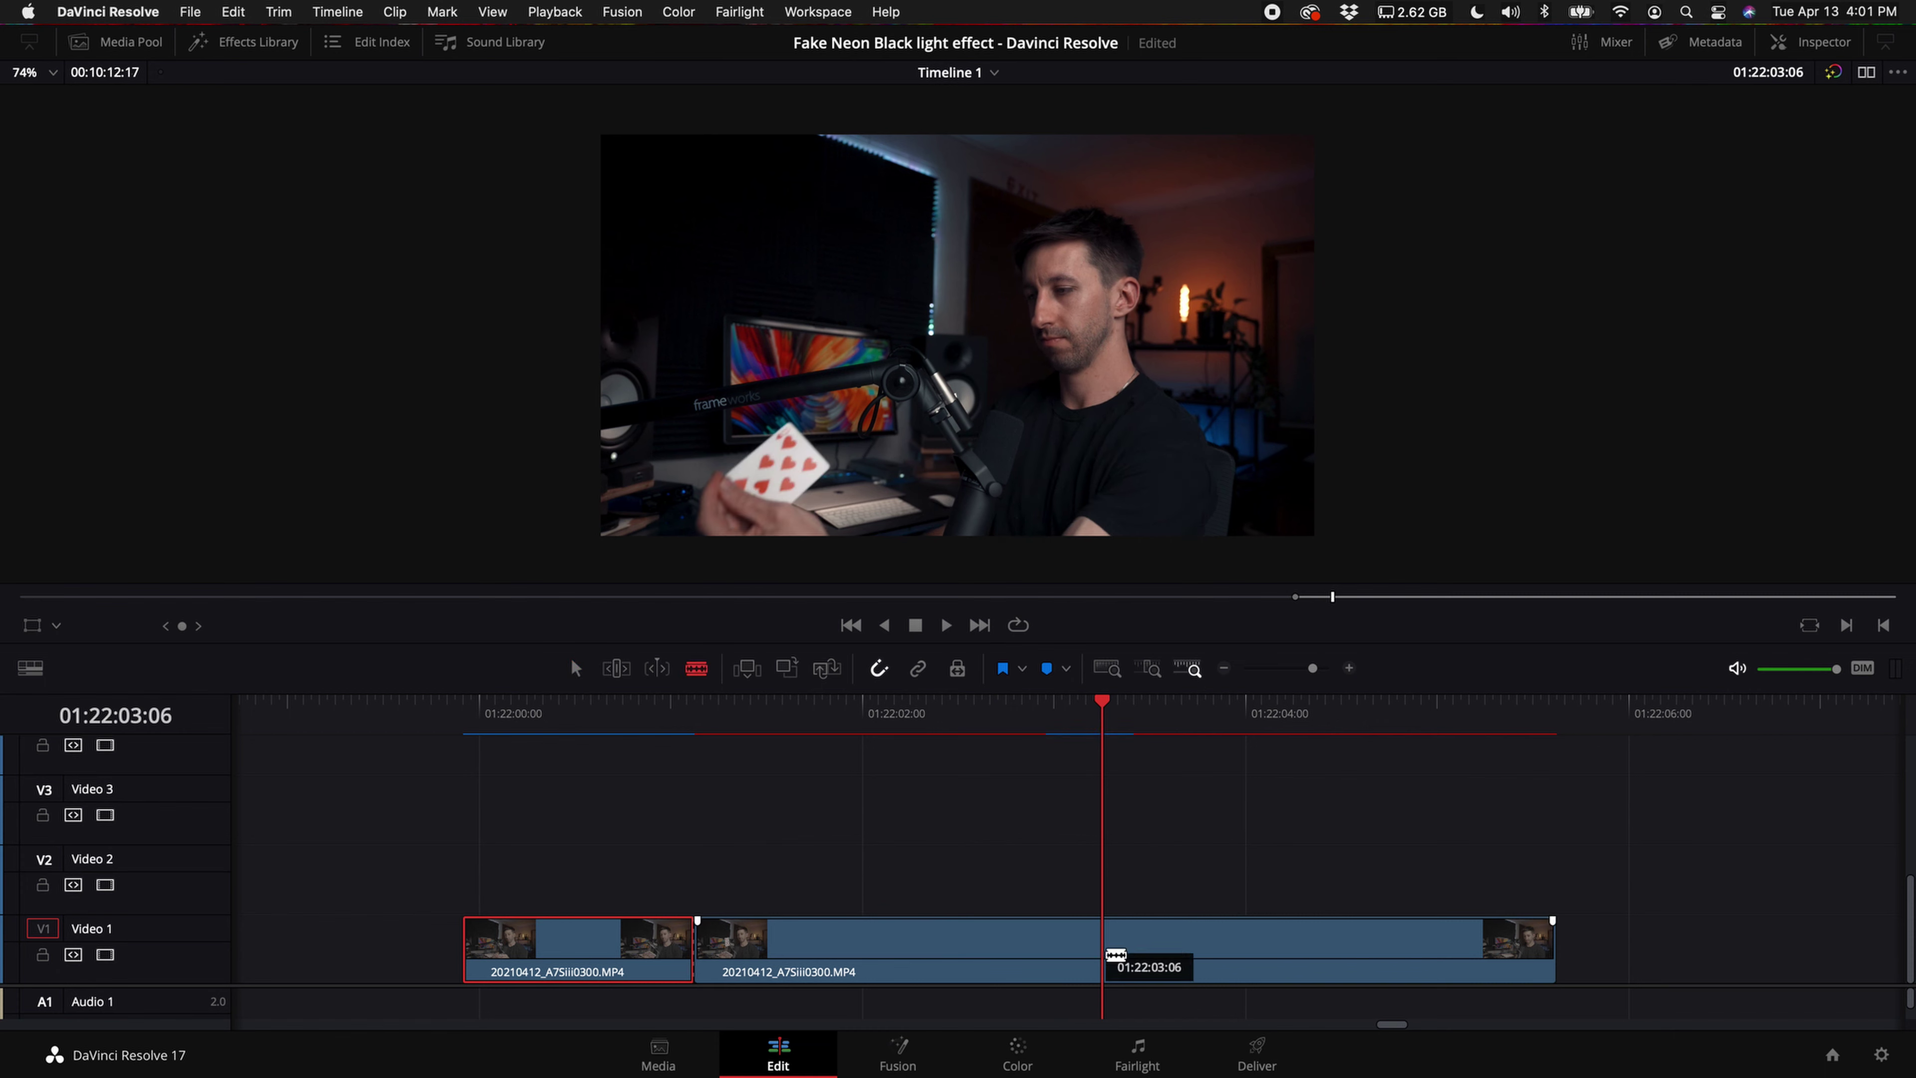
key(super+b)
- Convert the middle slow-motion segment into a new Fusion clip and open it on the Fusion page
click(838, 729)
click(880, 948)
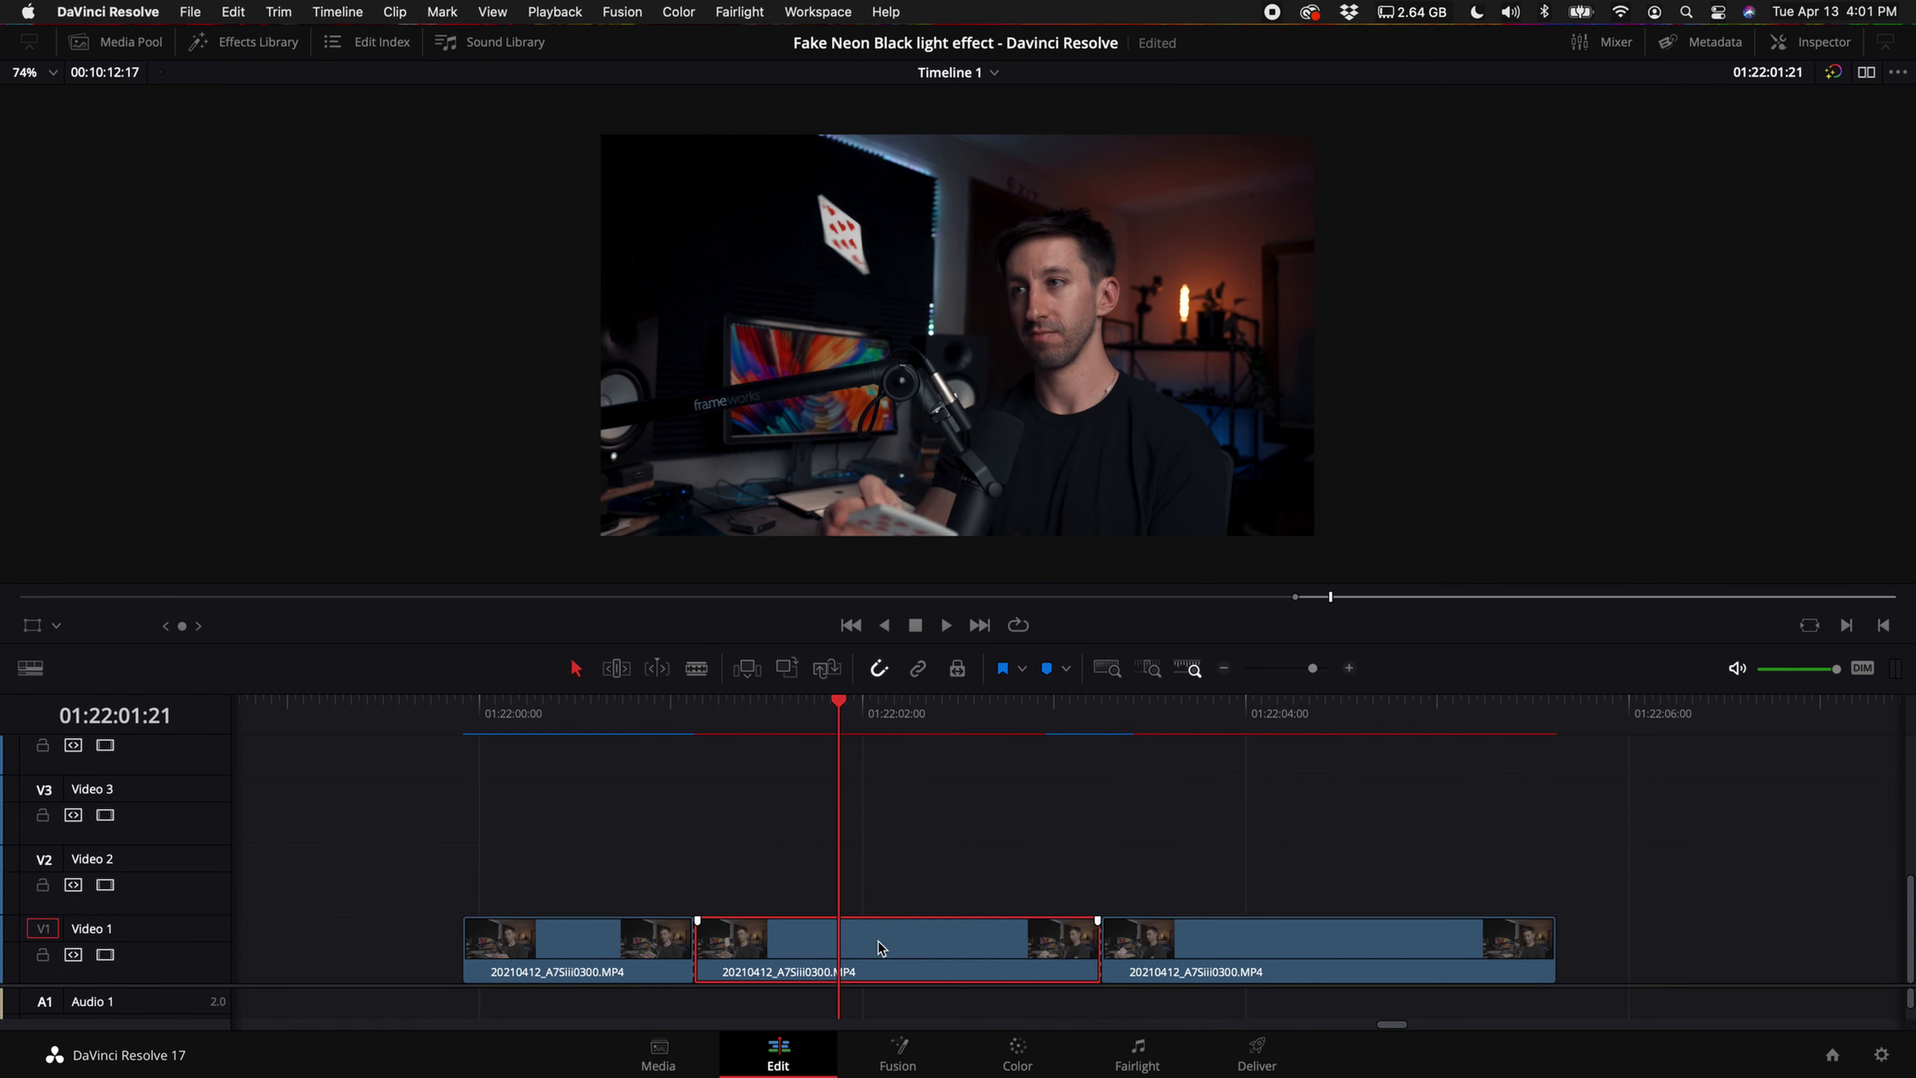
right_click(875, 955)
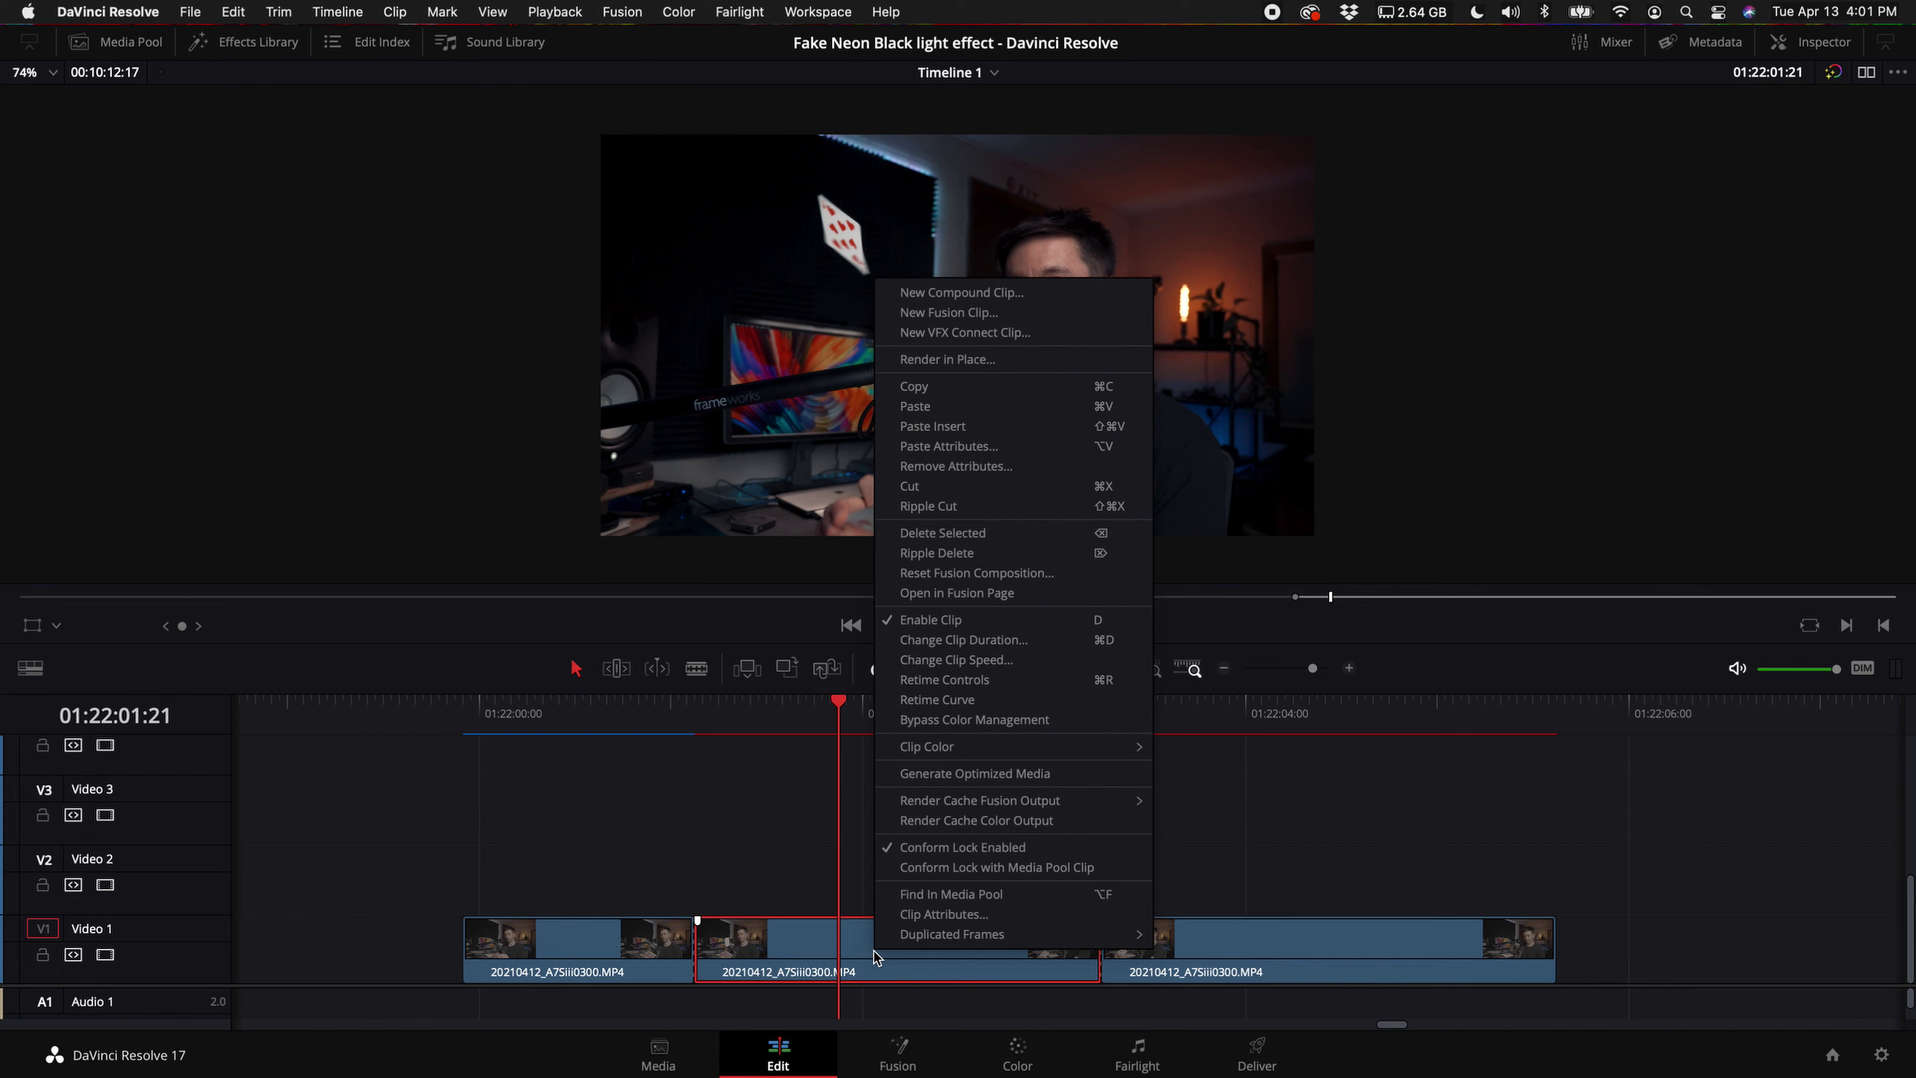
click(970, 323)
click(902, 1065)
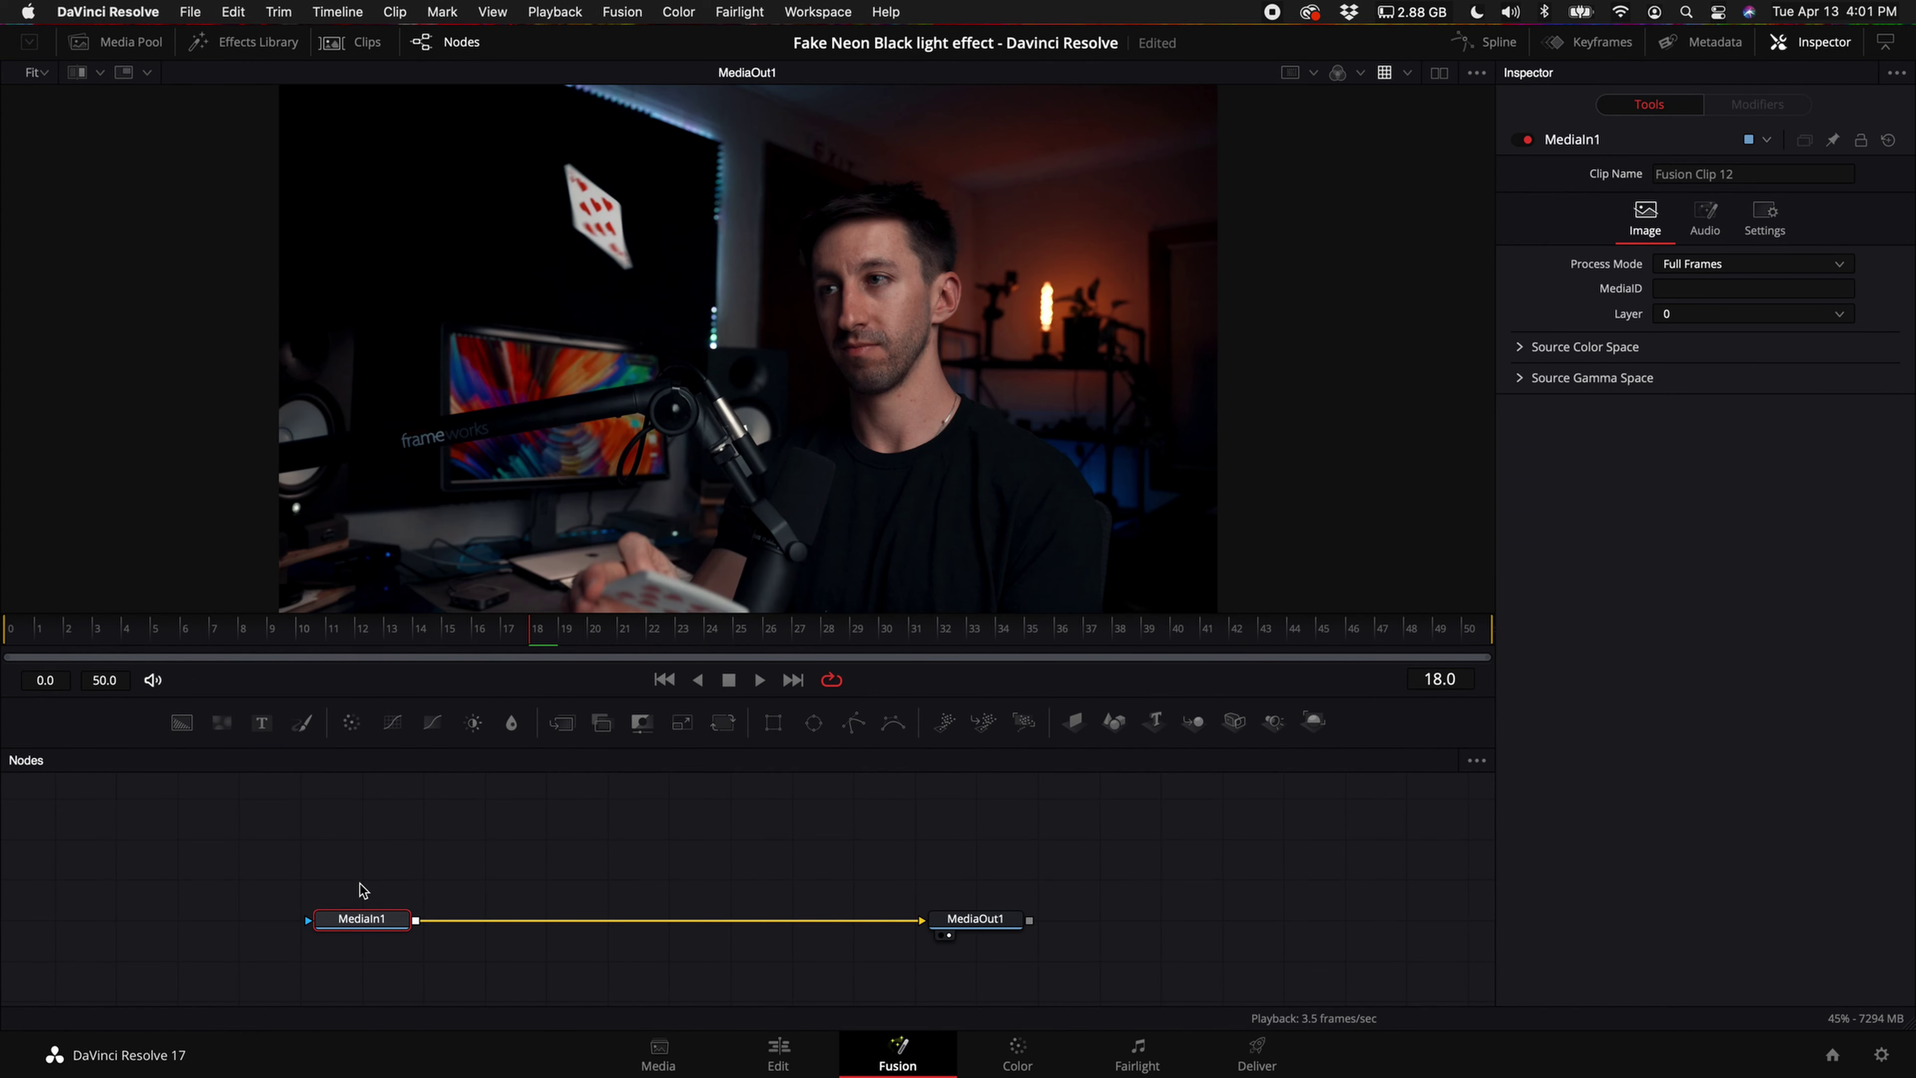
- Add a Merge node between MediaIn1 and MediaOut1
key(shift+space)
text(merge)
key(Return)
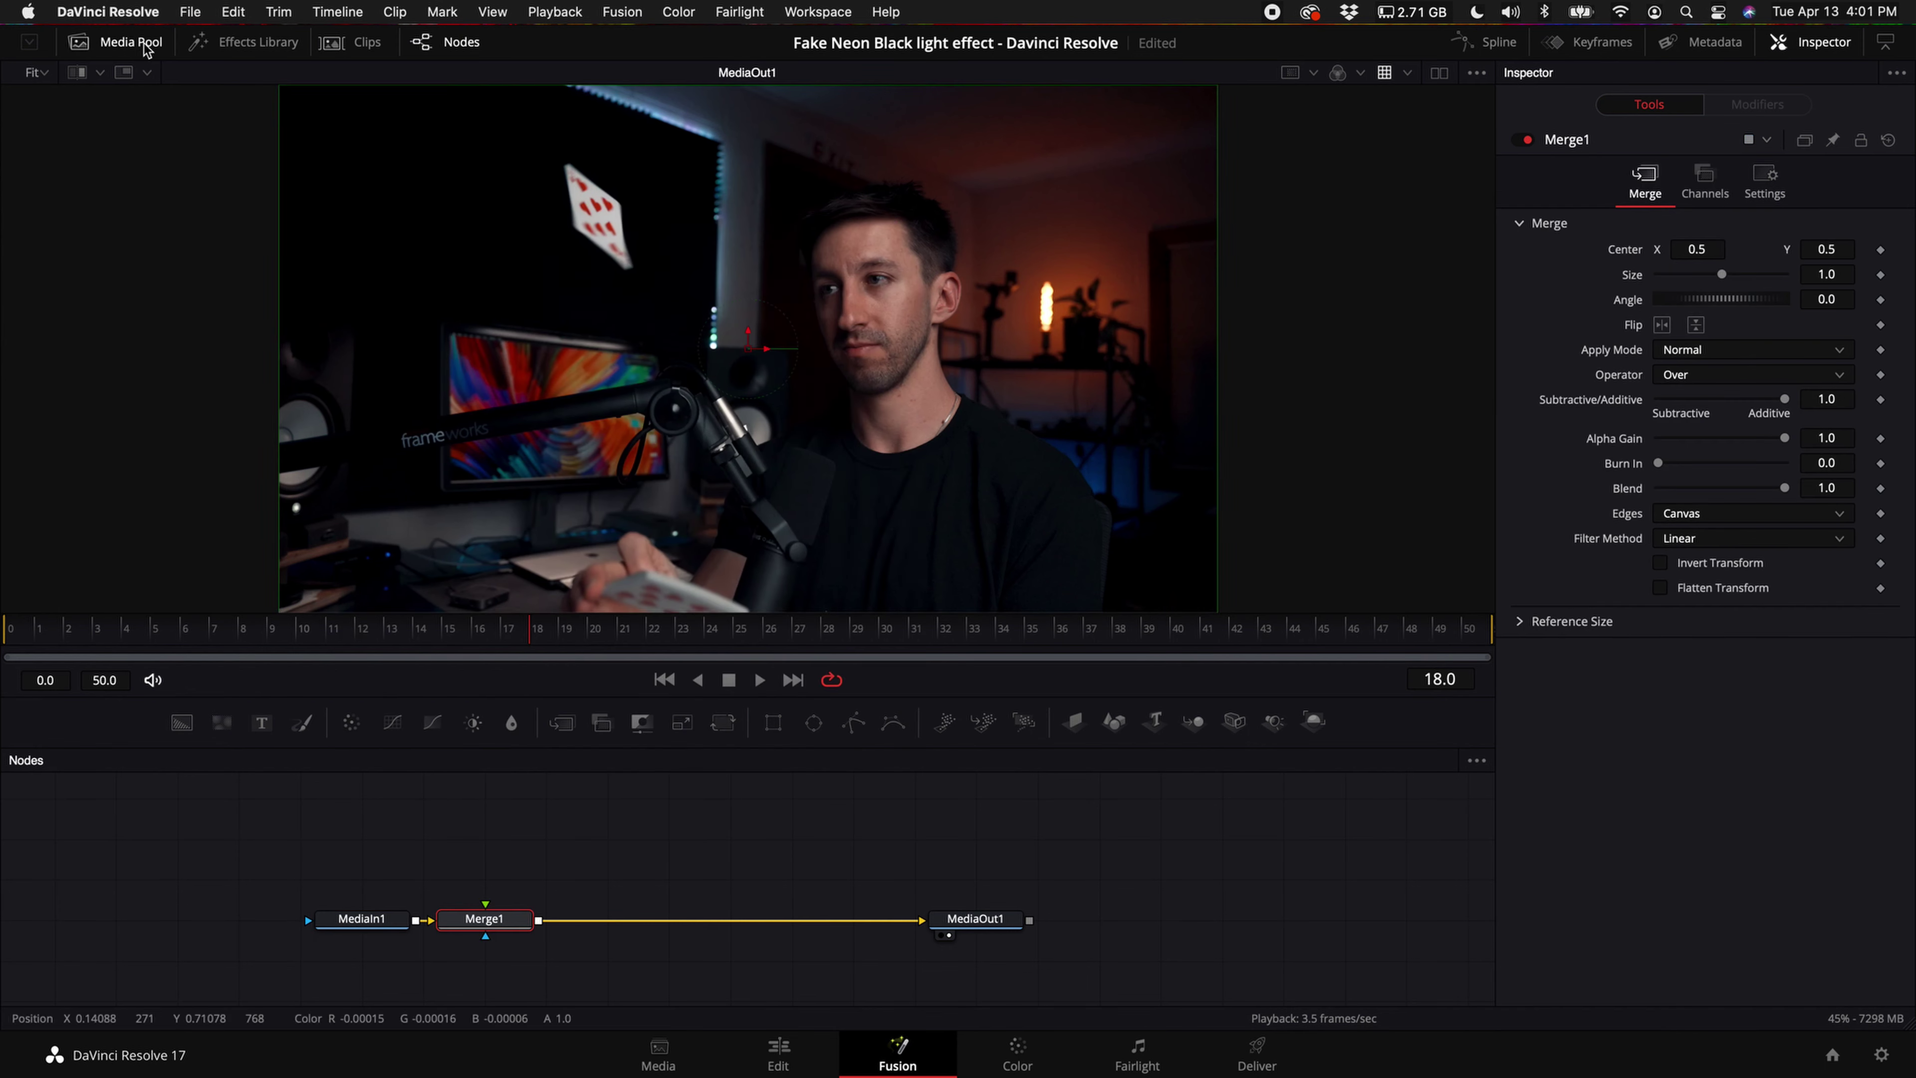
- Bring Neon - 44009.mp4 from the media pool into the node graph and connect it to Merge1's foreground input
click(144, 47)
drag(334, 388, 490, 829)
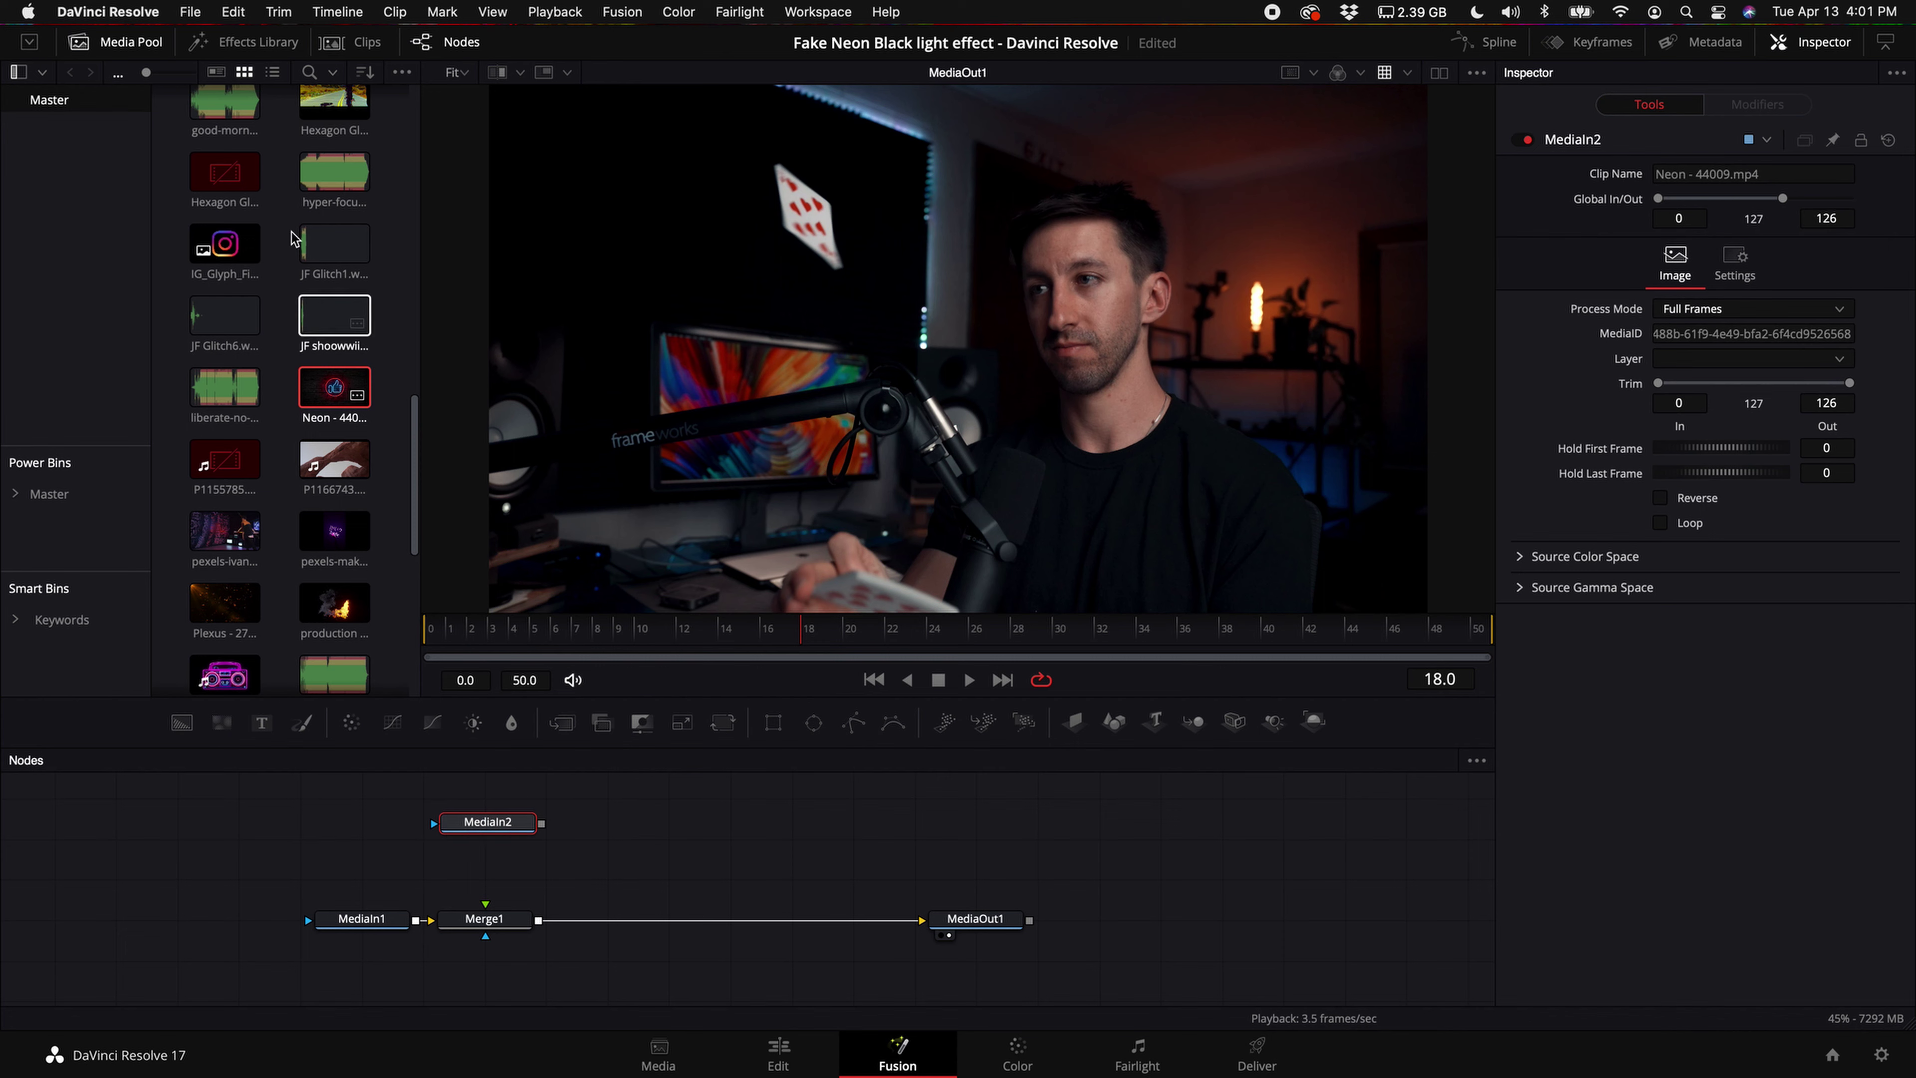
click(121, 42)
drag(541, 823, 485, 910)
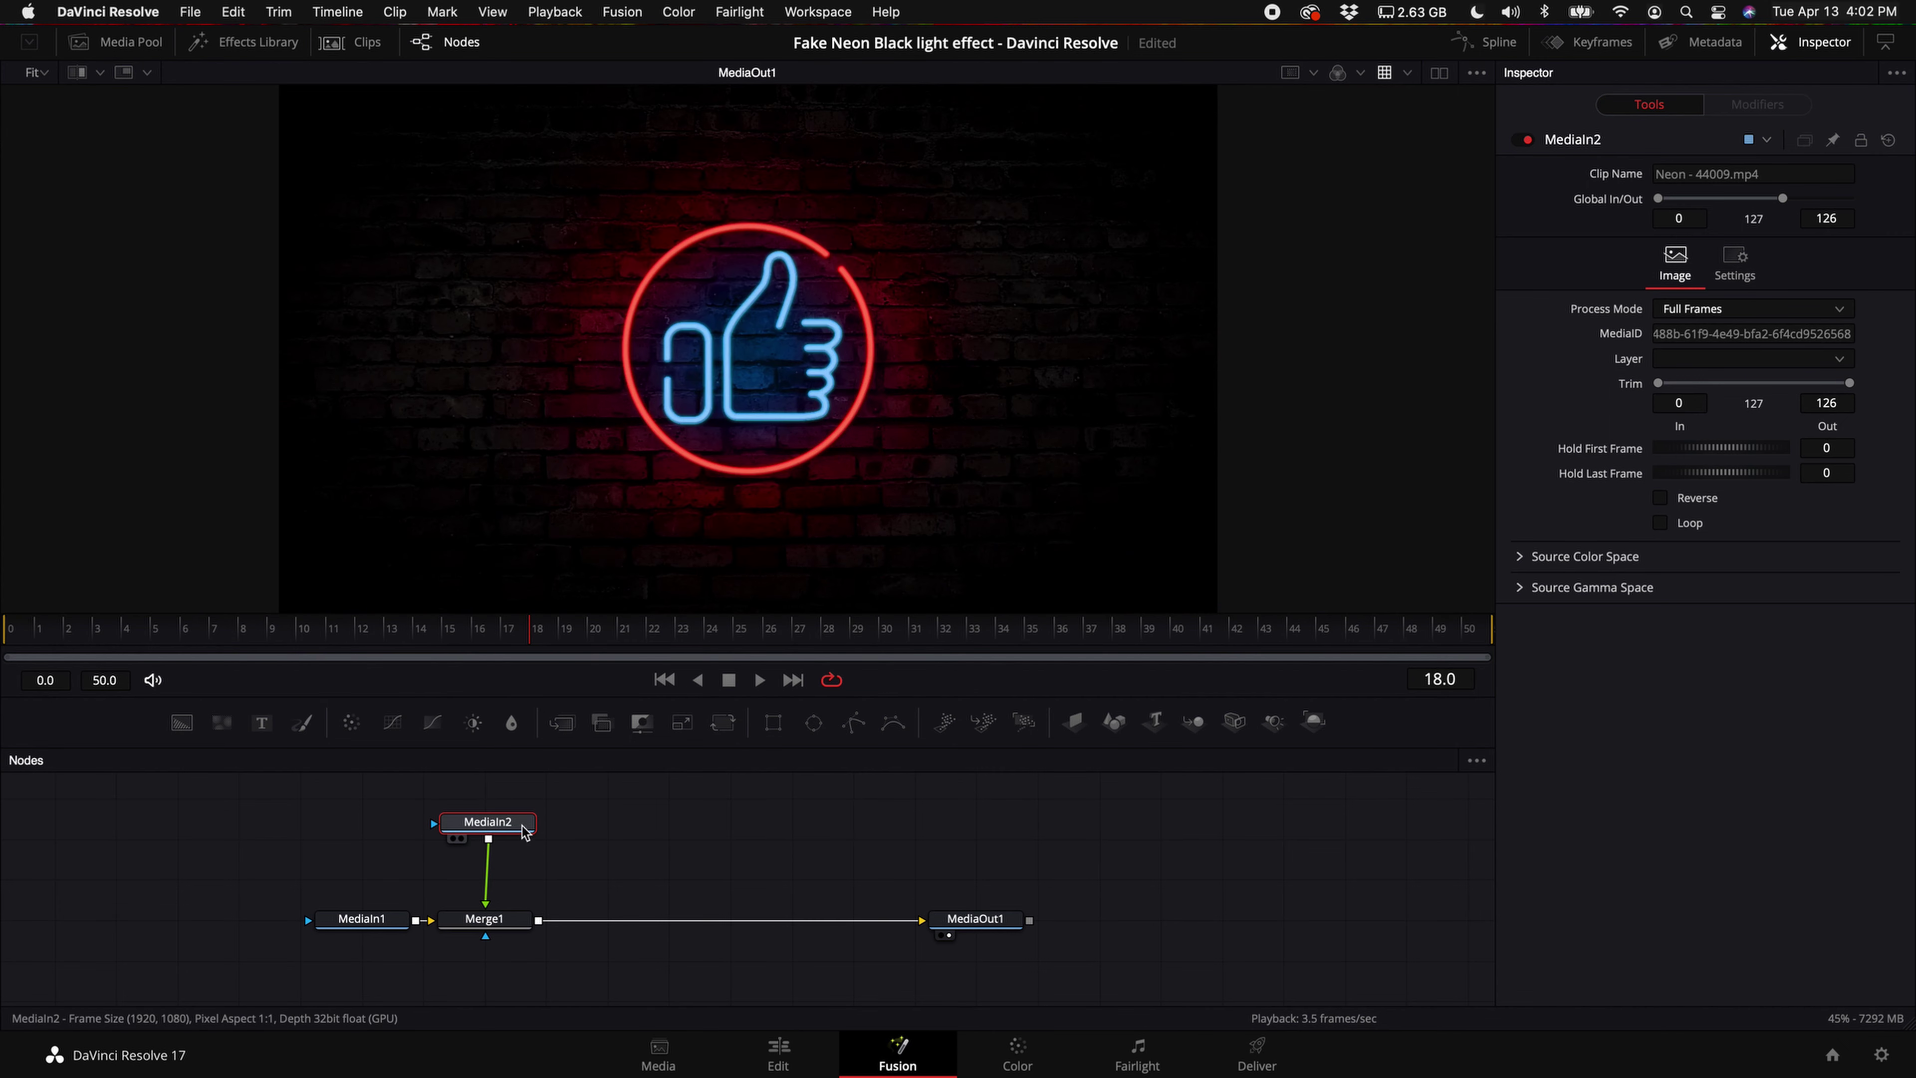
- Insert a DVE node between the neon clip's MediaIn2 and Merge1
key(shift+space)
text(trans)
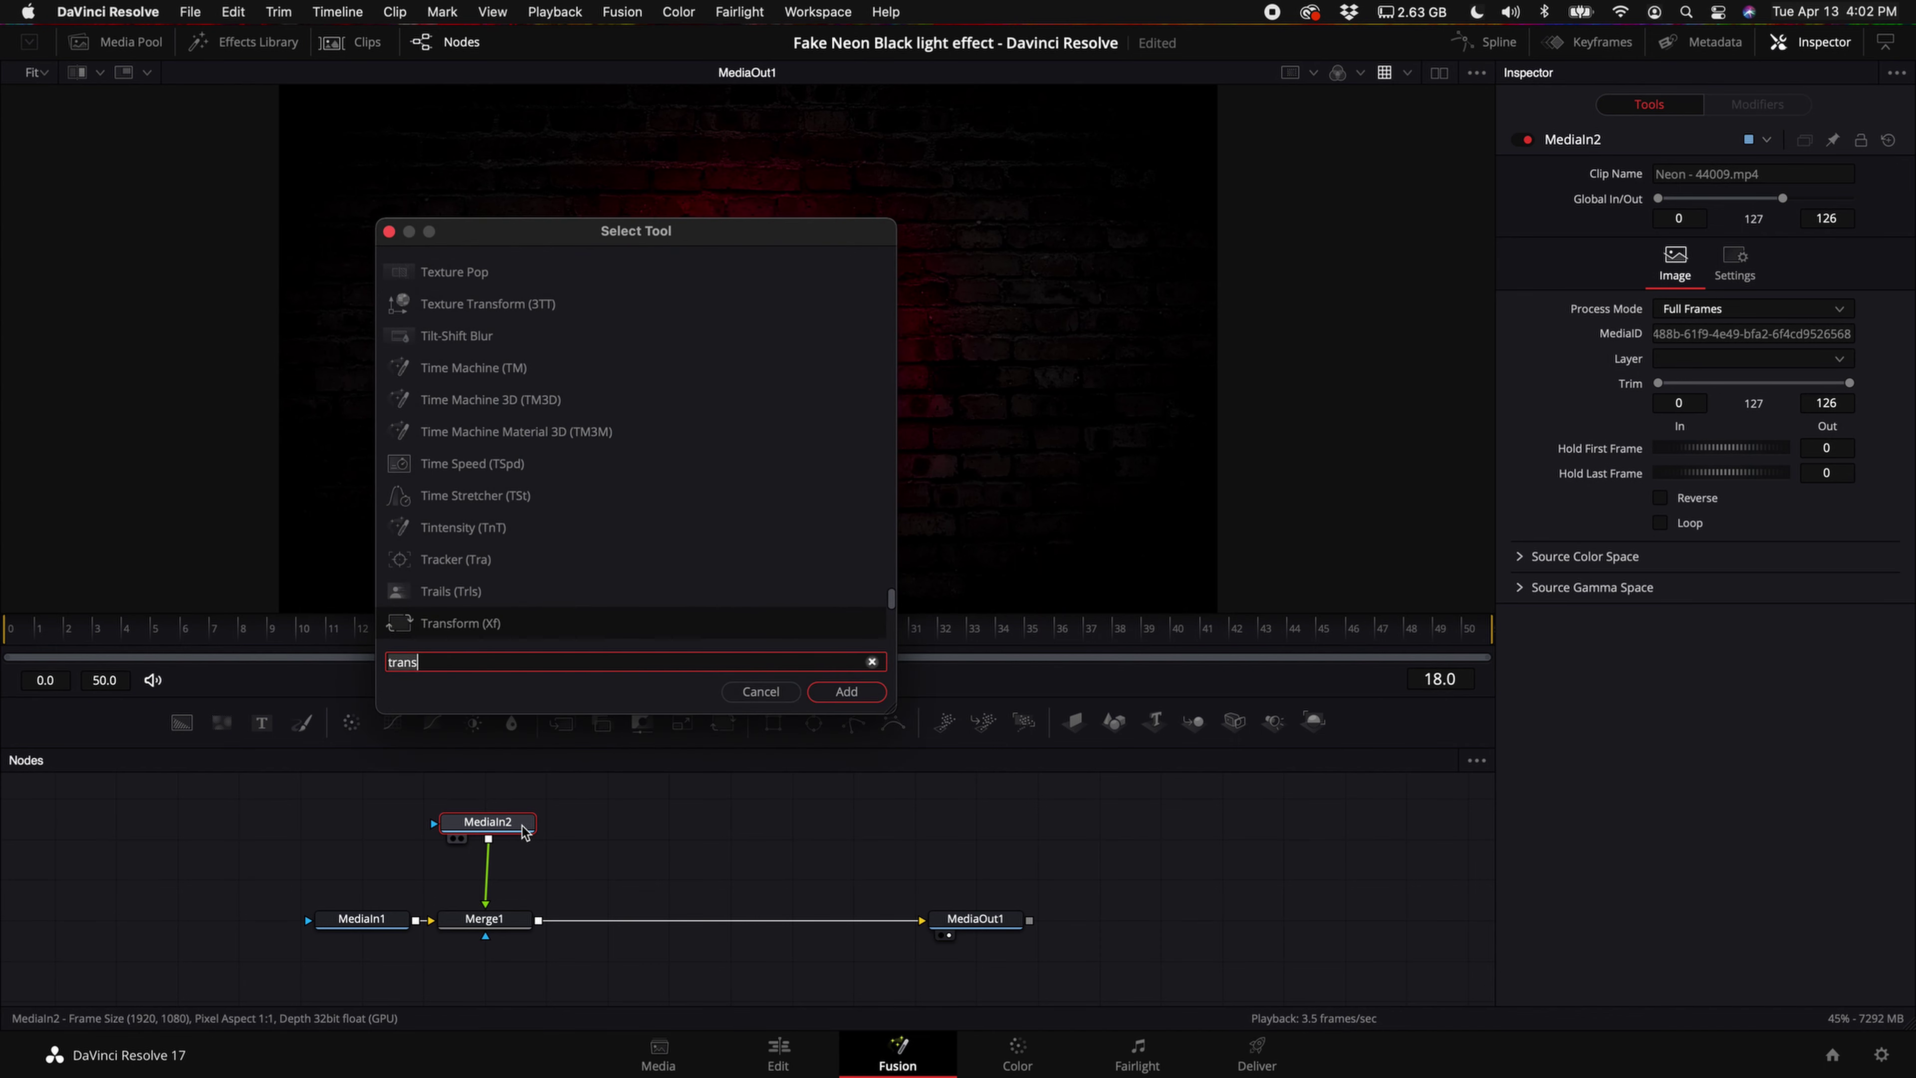
key(BackSpace)
key(BackSpace)
key(BackSpace)
key(BackSpace)
key(BackSpace)
text(dve)
key(Return)
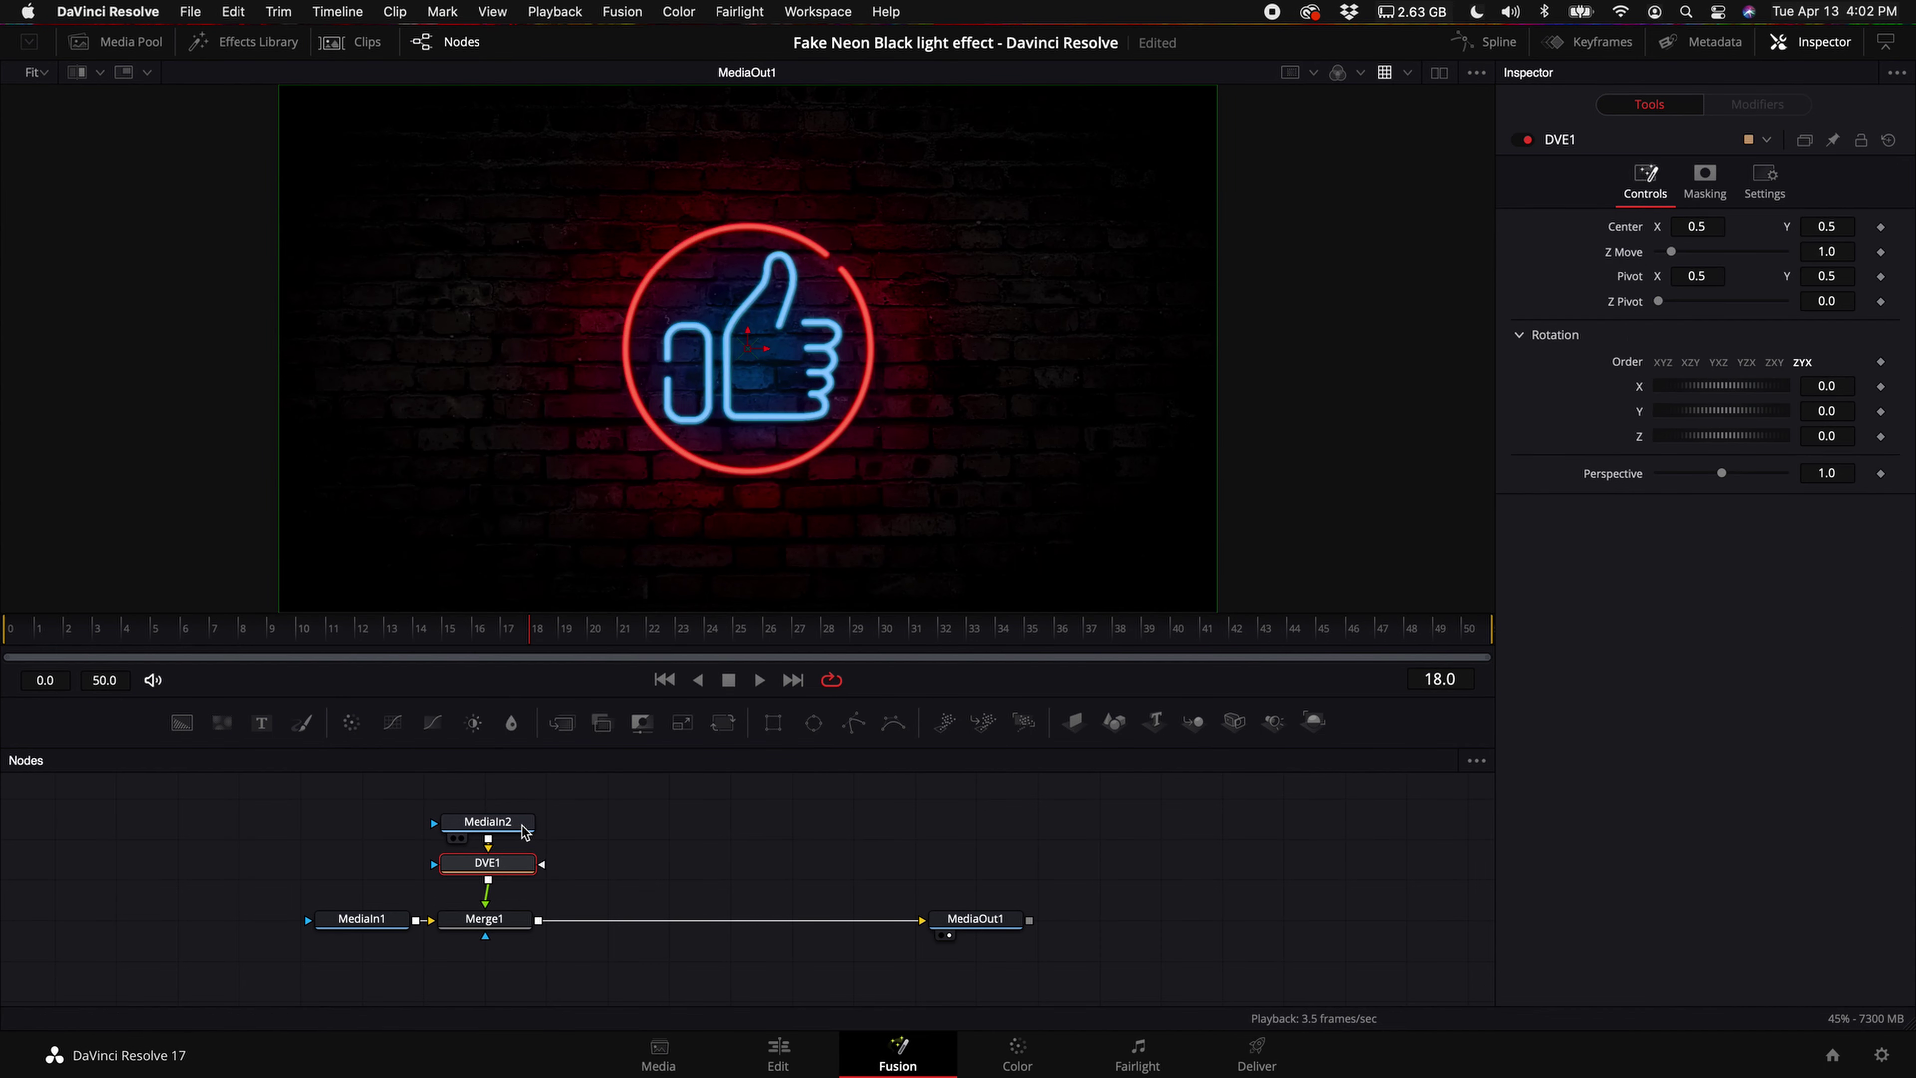
- Insert a Transform node after DVE1 and move MediaIn1 farther from Merge1 to tidy the graph
key(shift+space)
text(trans)
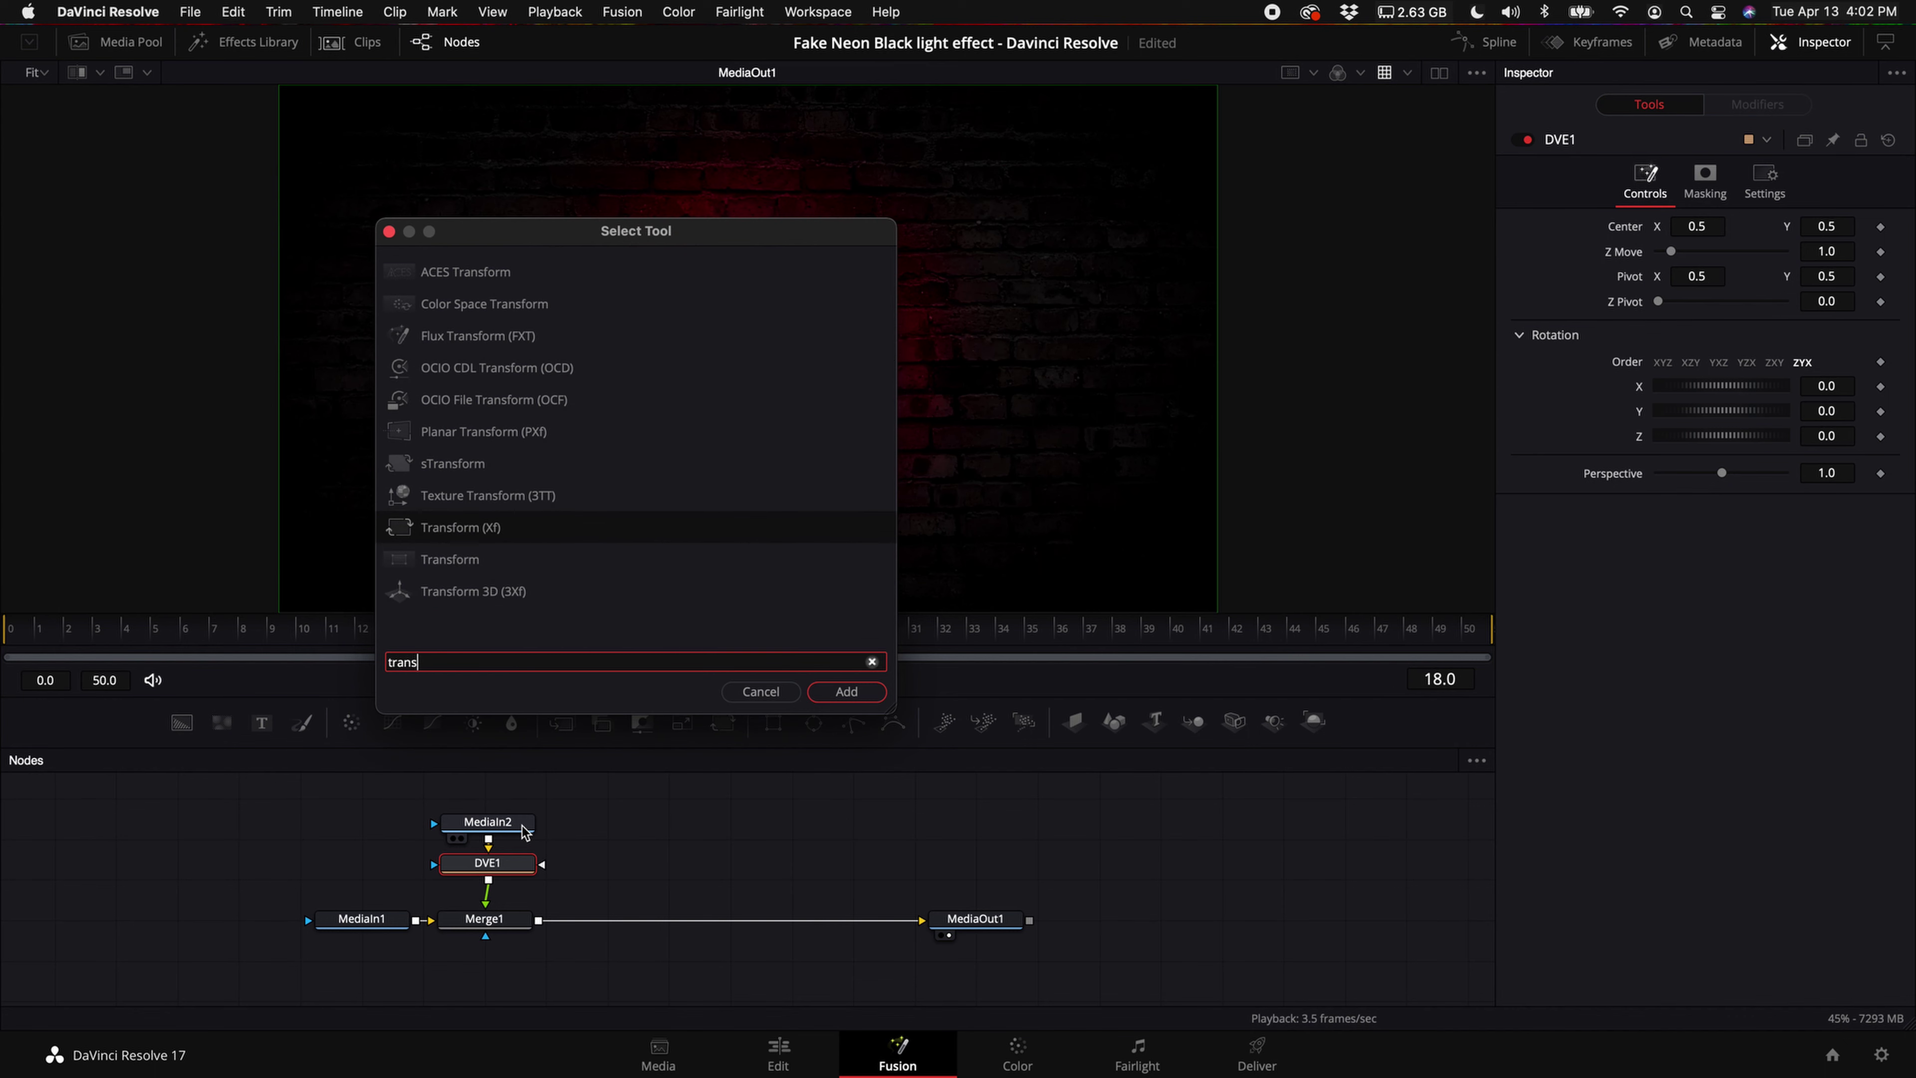
key(Escape)
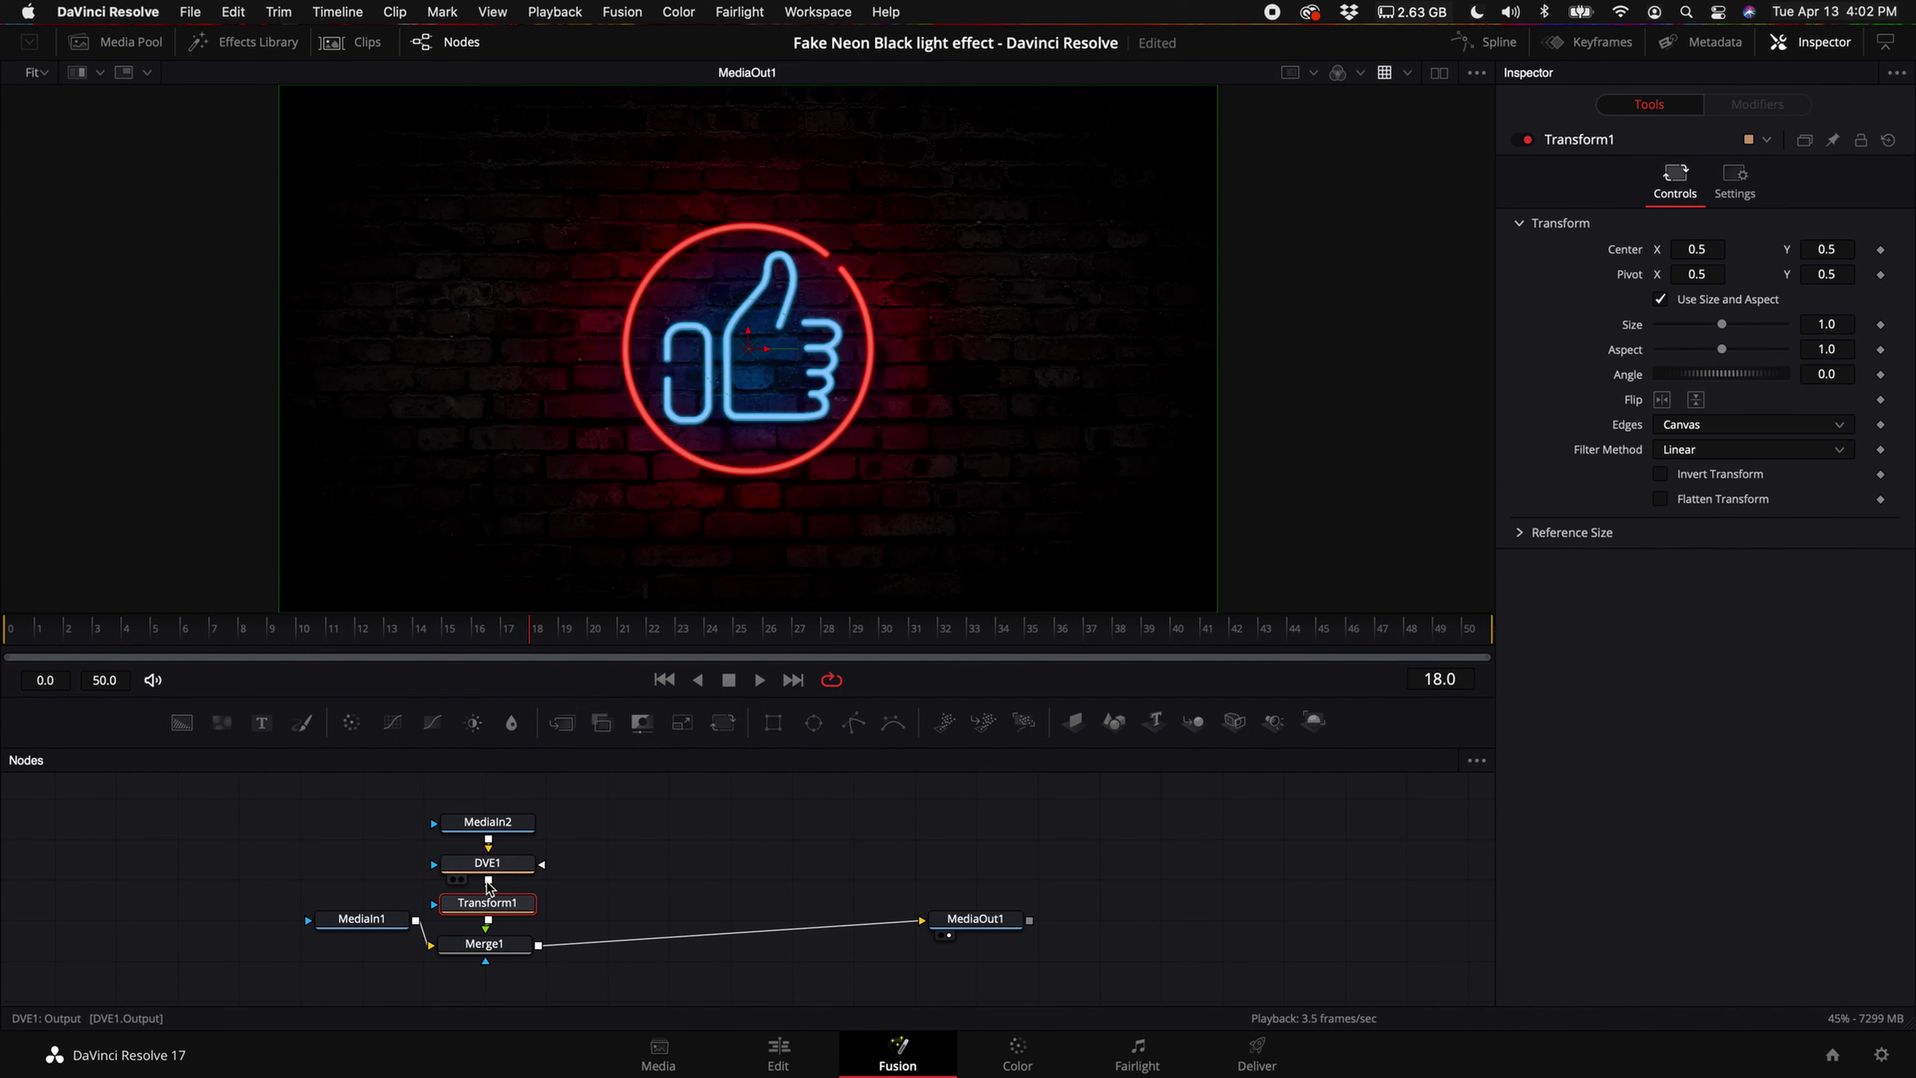
drag(391, 927, 351, 938)
- Scale the neon image to 0.33 with Transform1 and place it above the monitor, centered at about X 0.30, Y 0.73
click(488, 903)
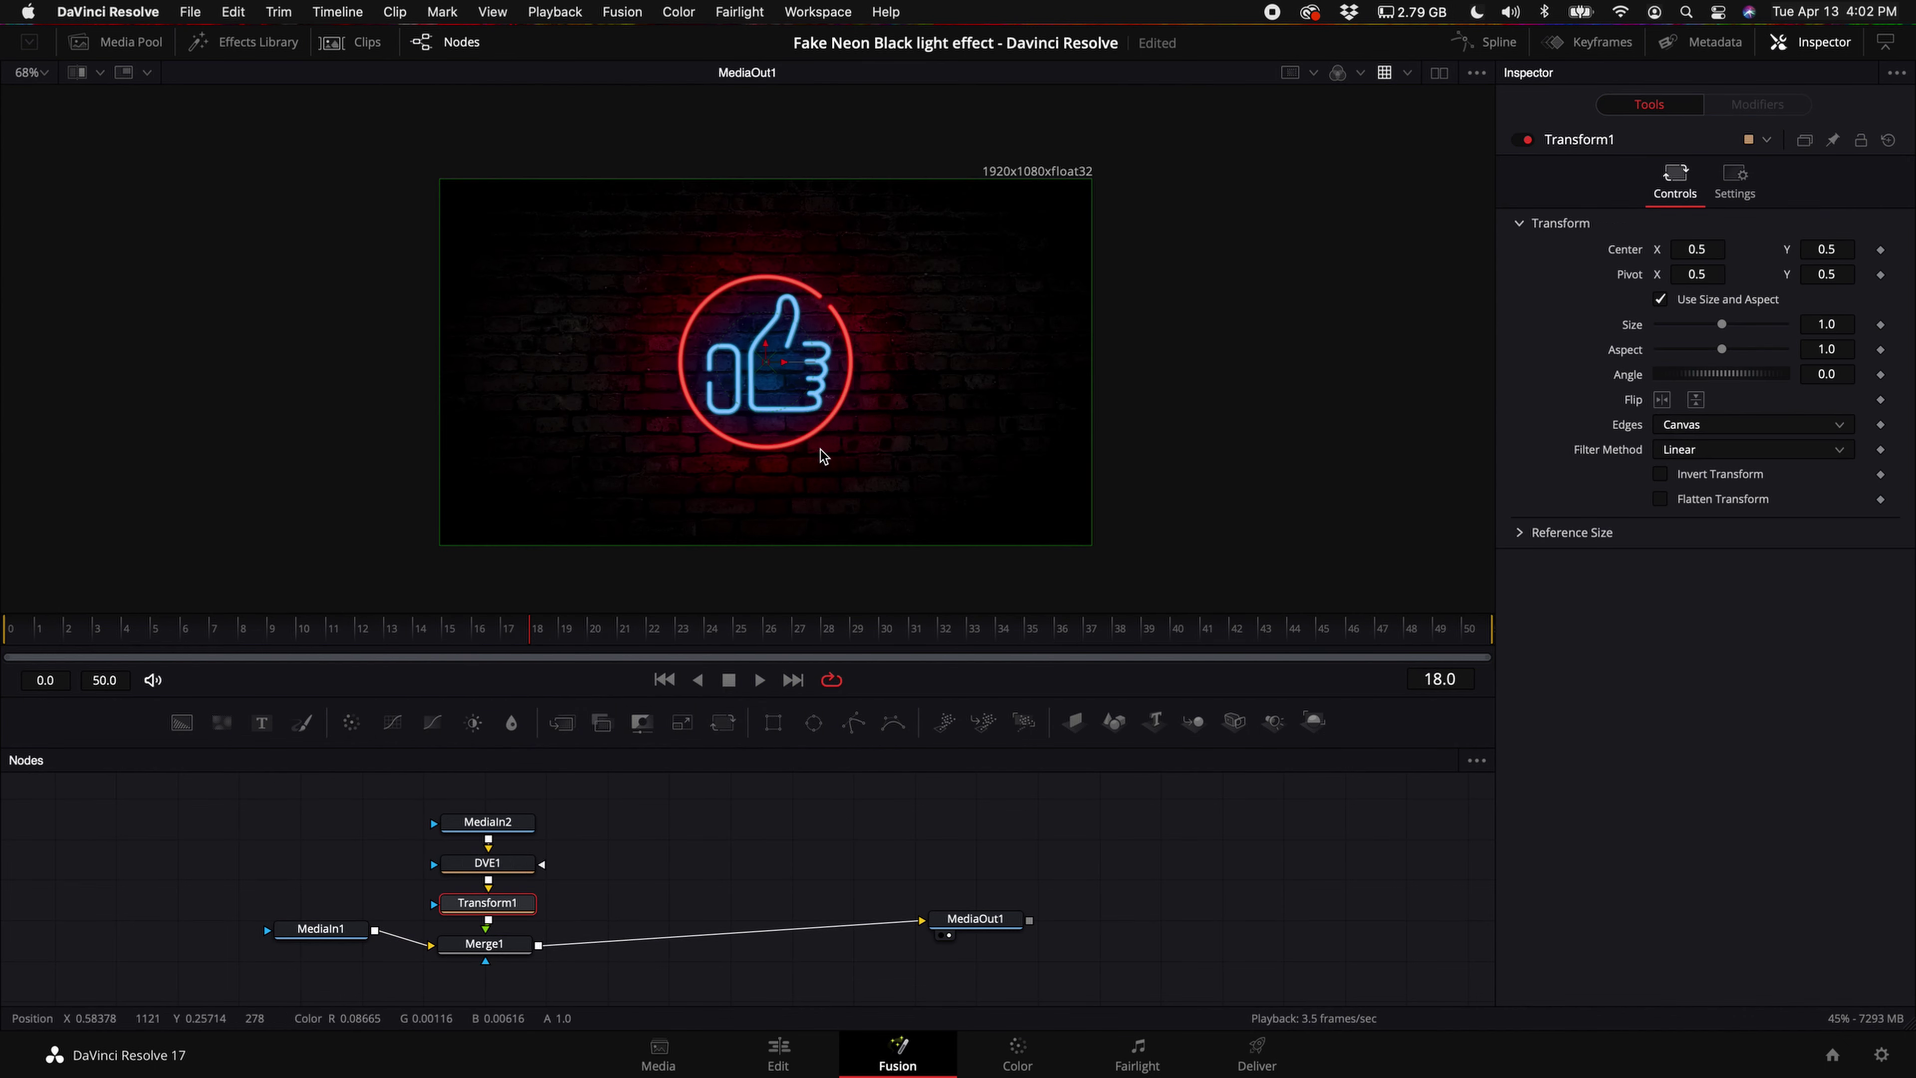
drag(1722, 329, 1677, 337)
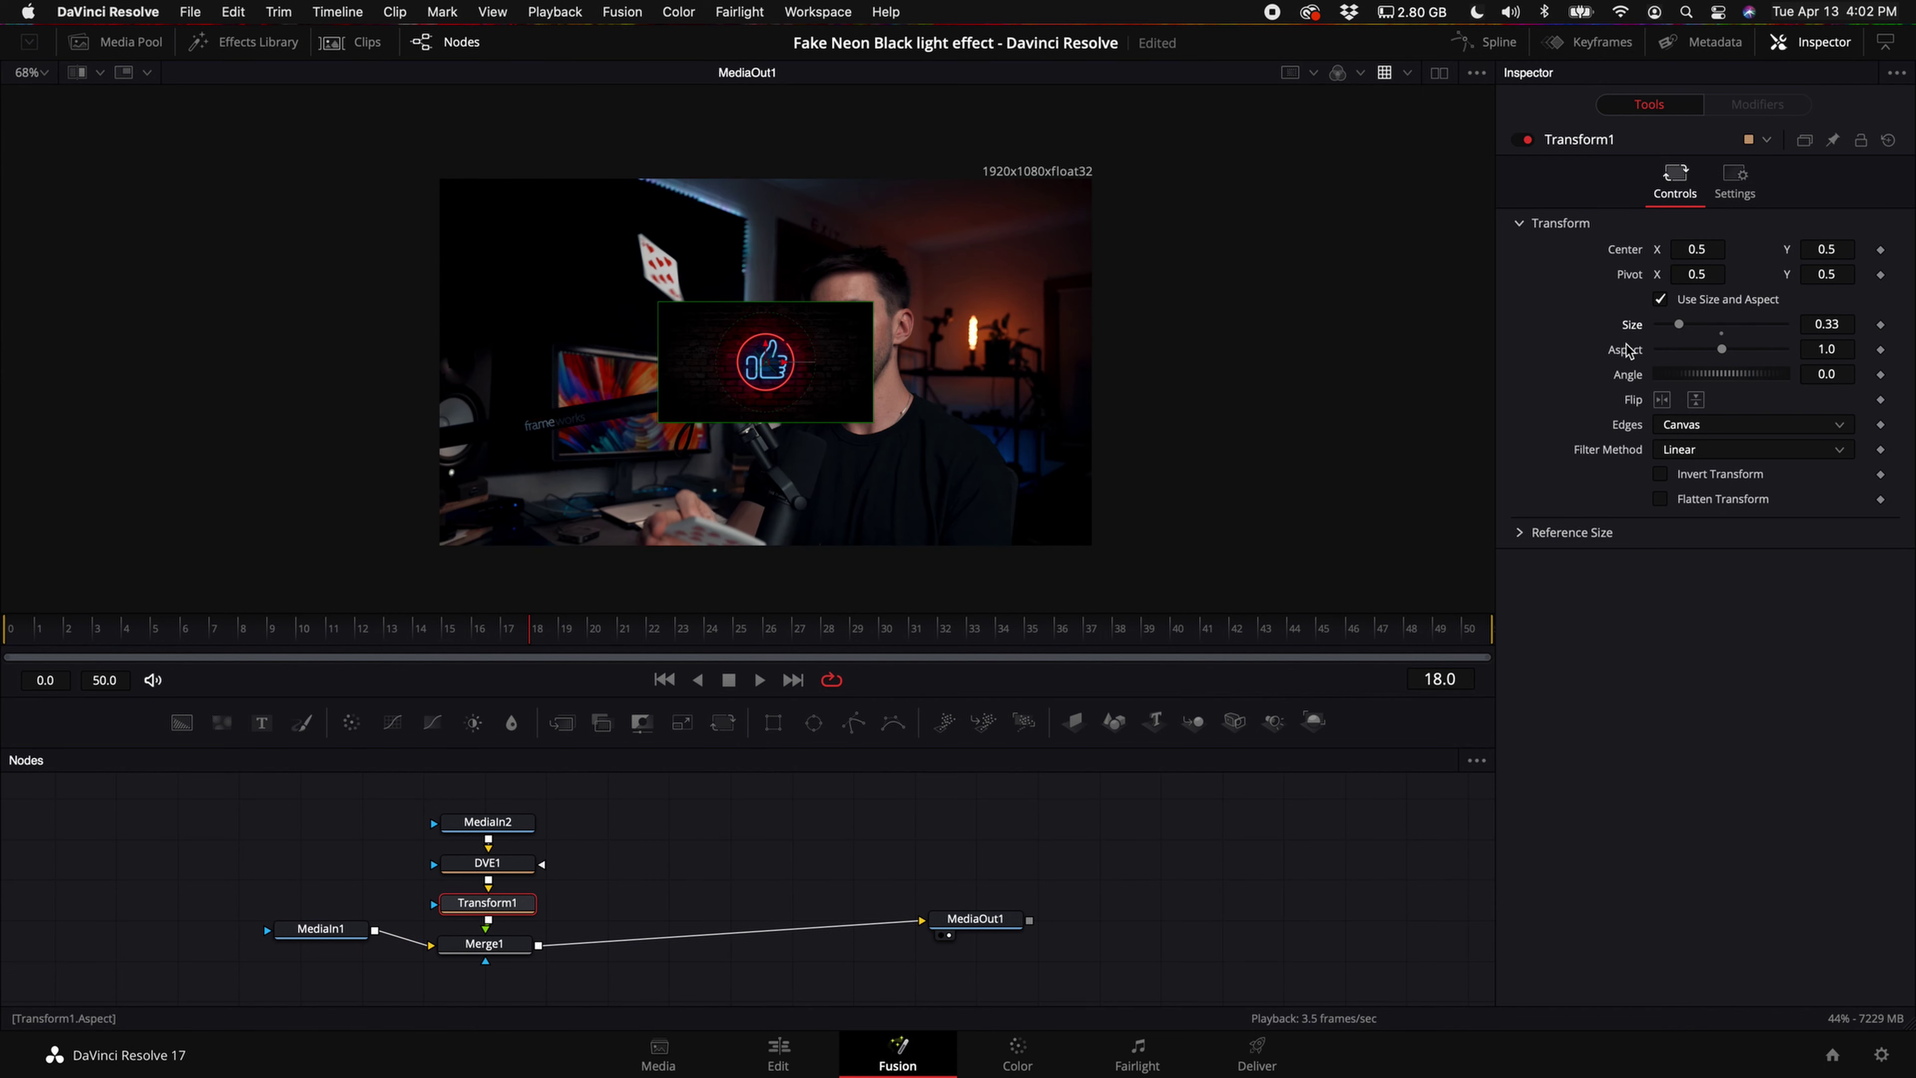
click(151, 631)
scroll(793, 406, up, 3)
drag(824, 386, 614, 260)
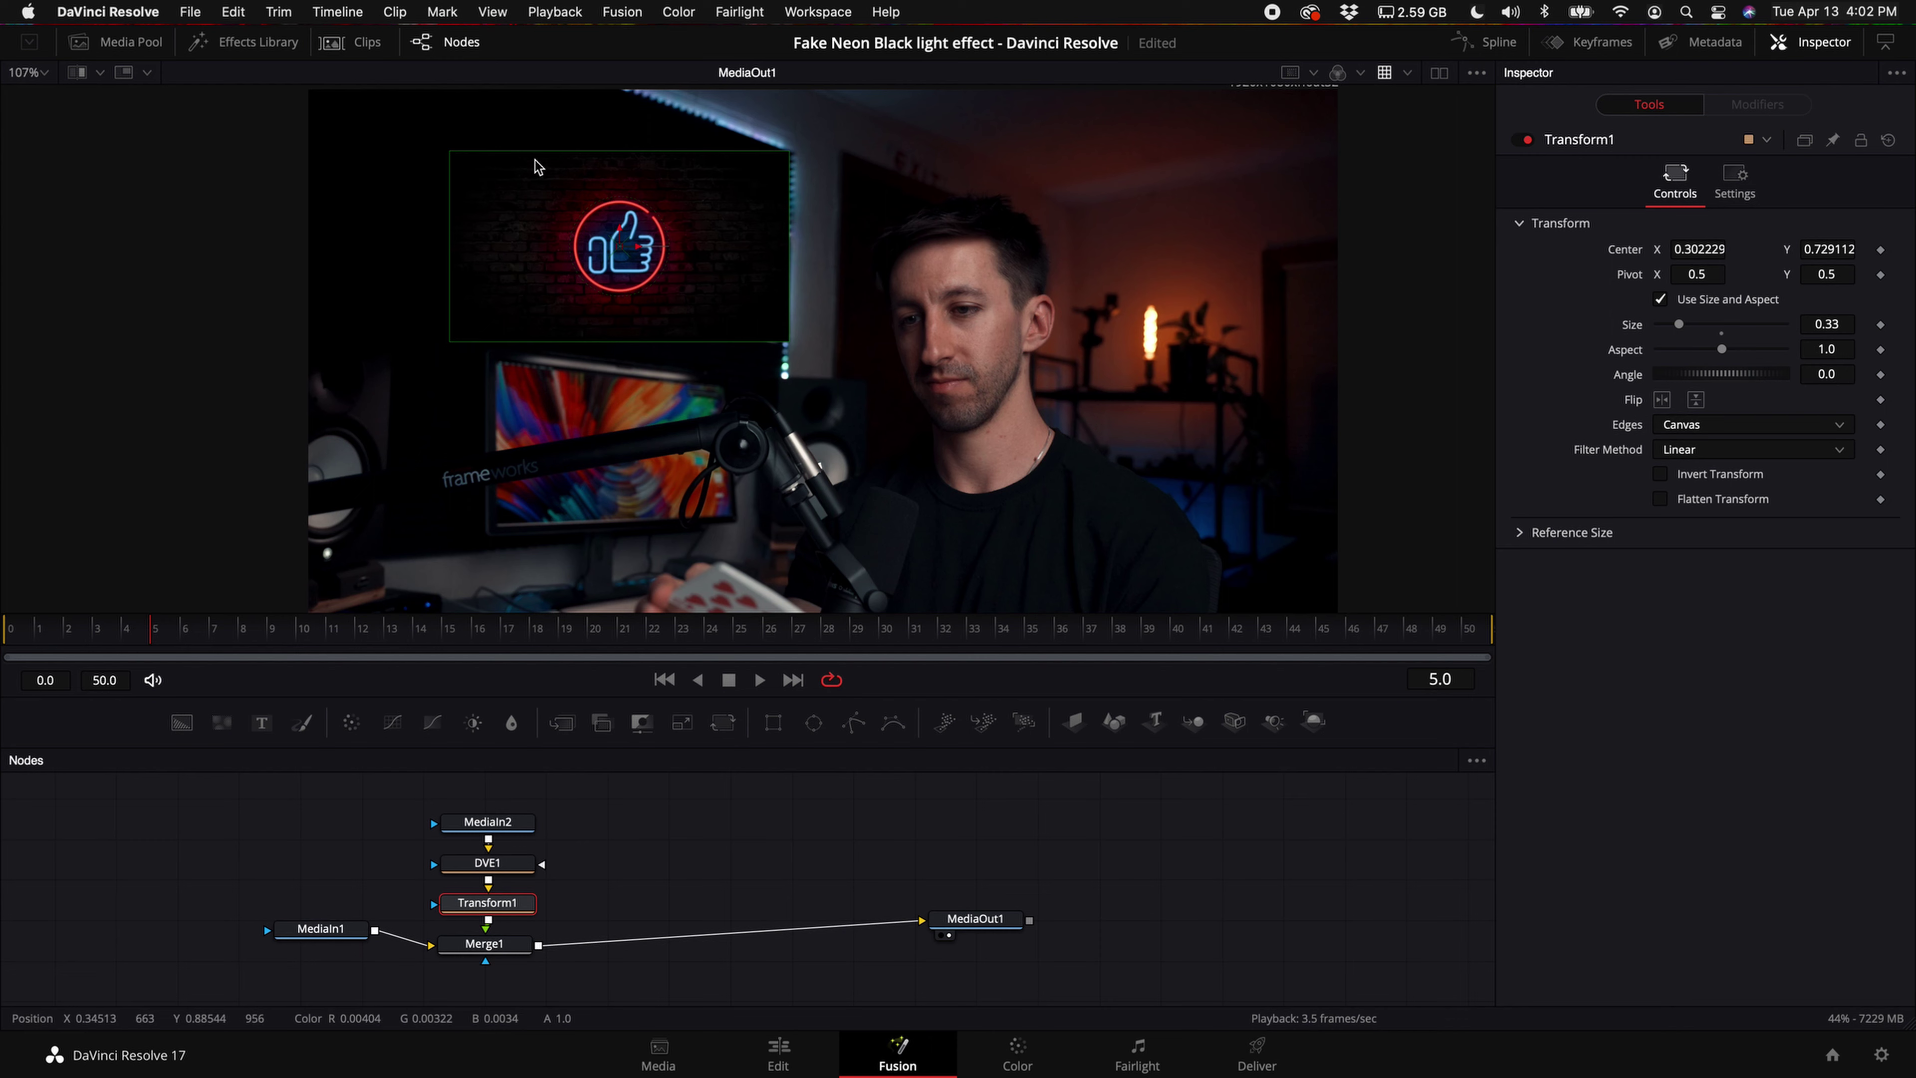
- Set DVE1's X pivot to 0.999 so the pivot sits on the neon image's edge beside the window
click(495, 867)
scroll(659, 270, up, 5)
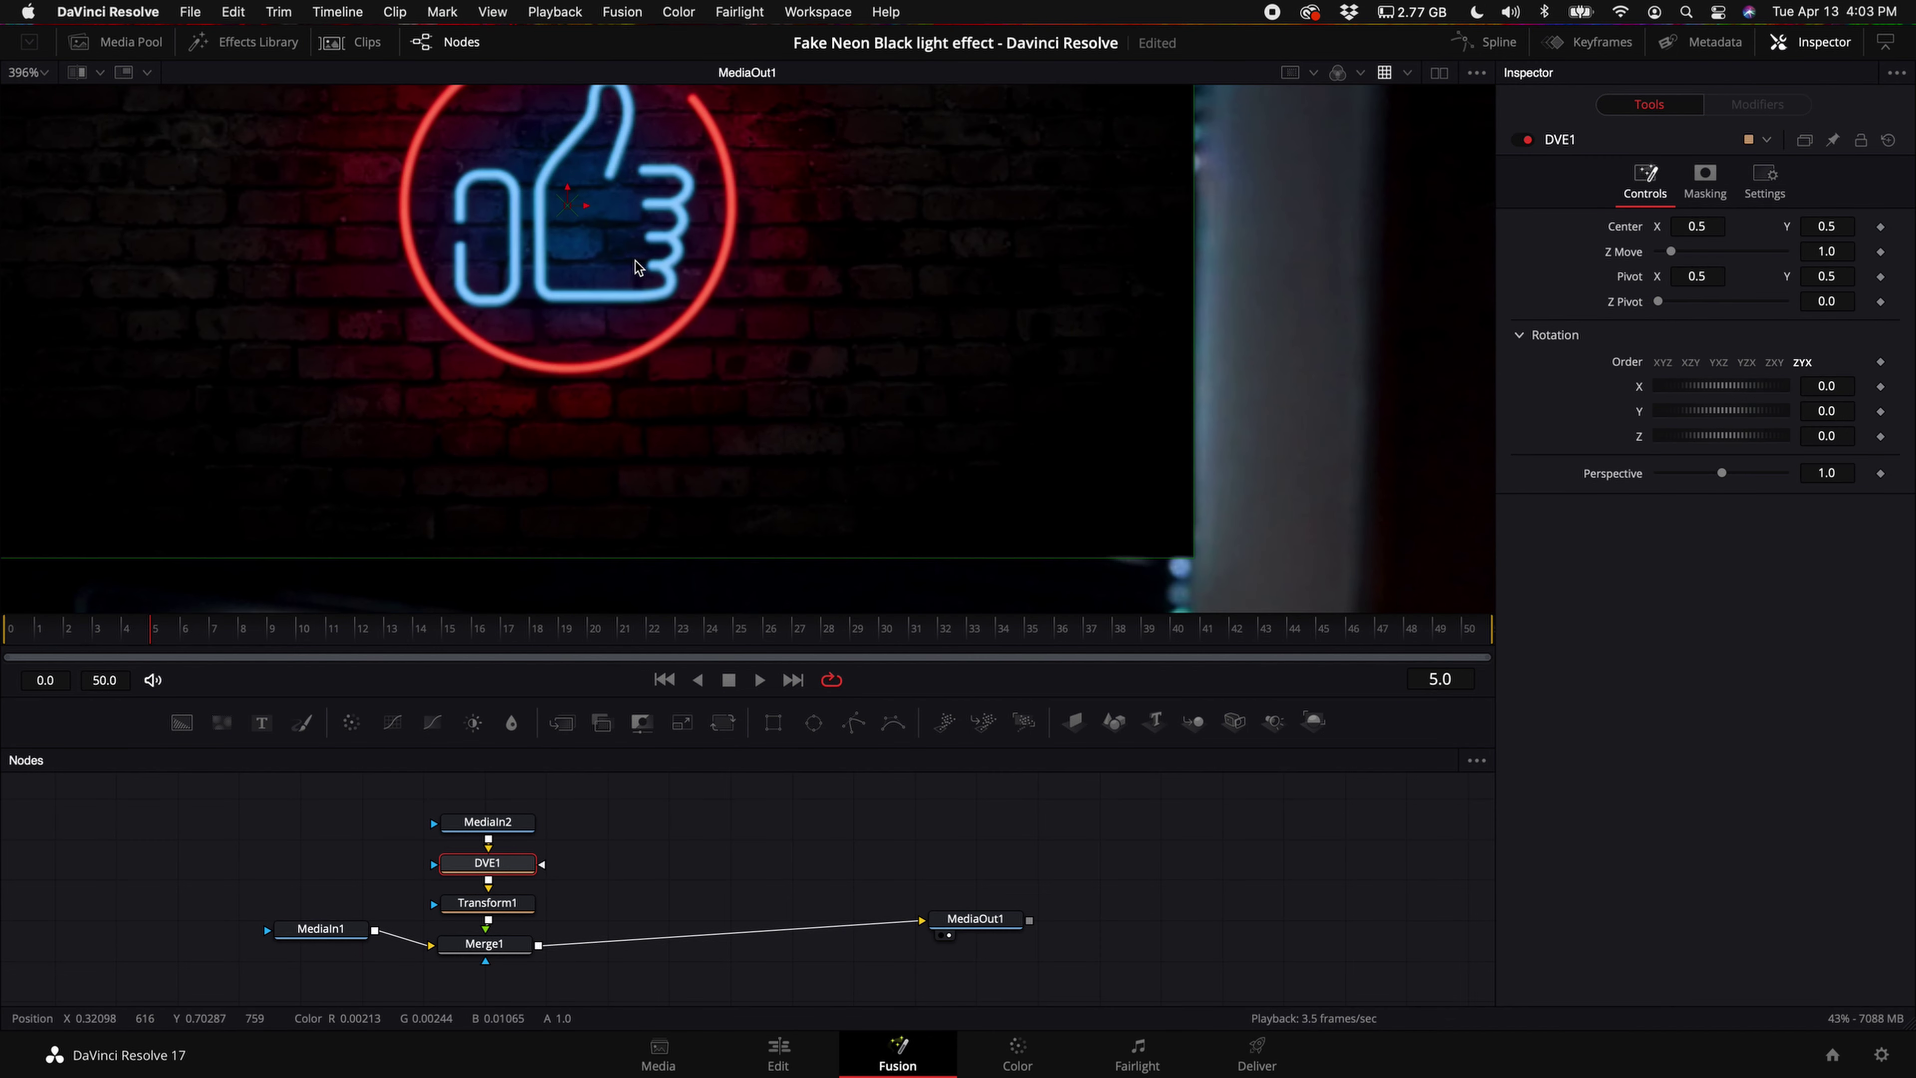
drag(1695, 275, 1882, 284)
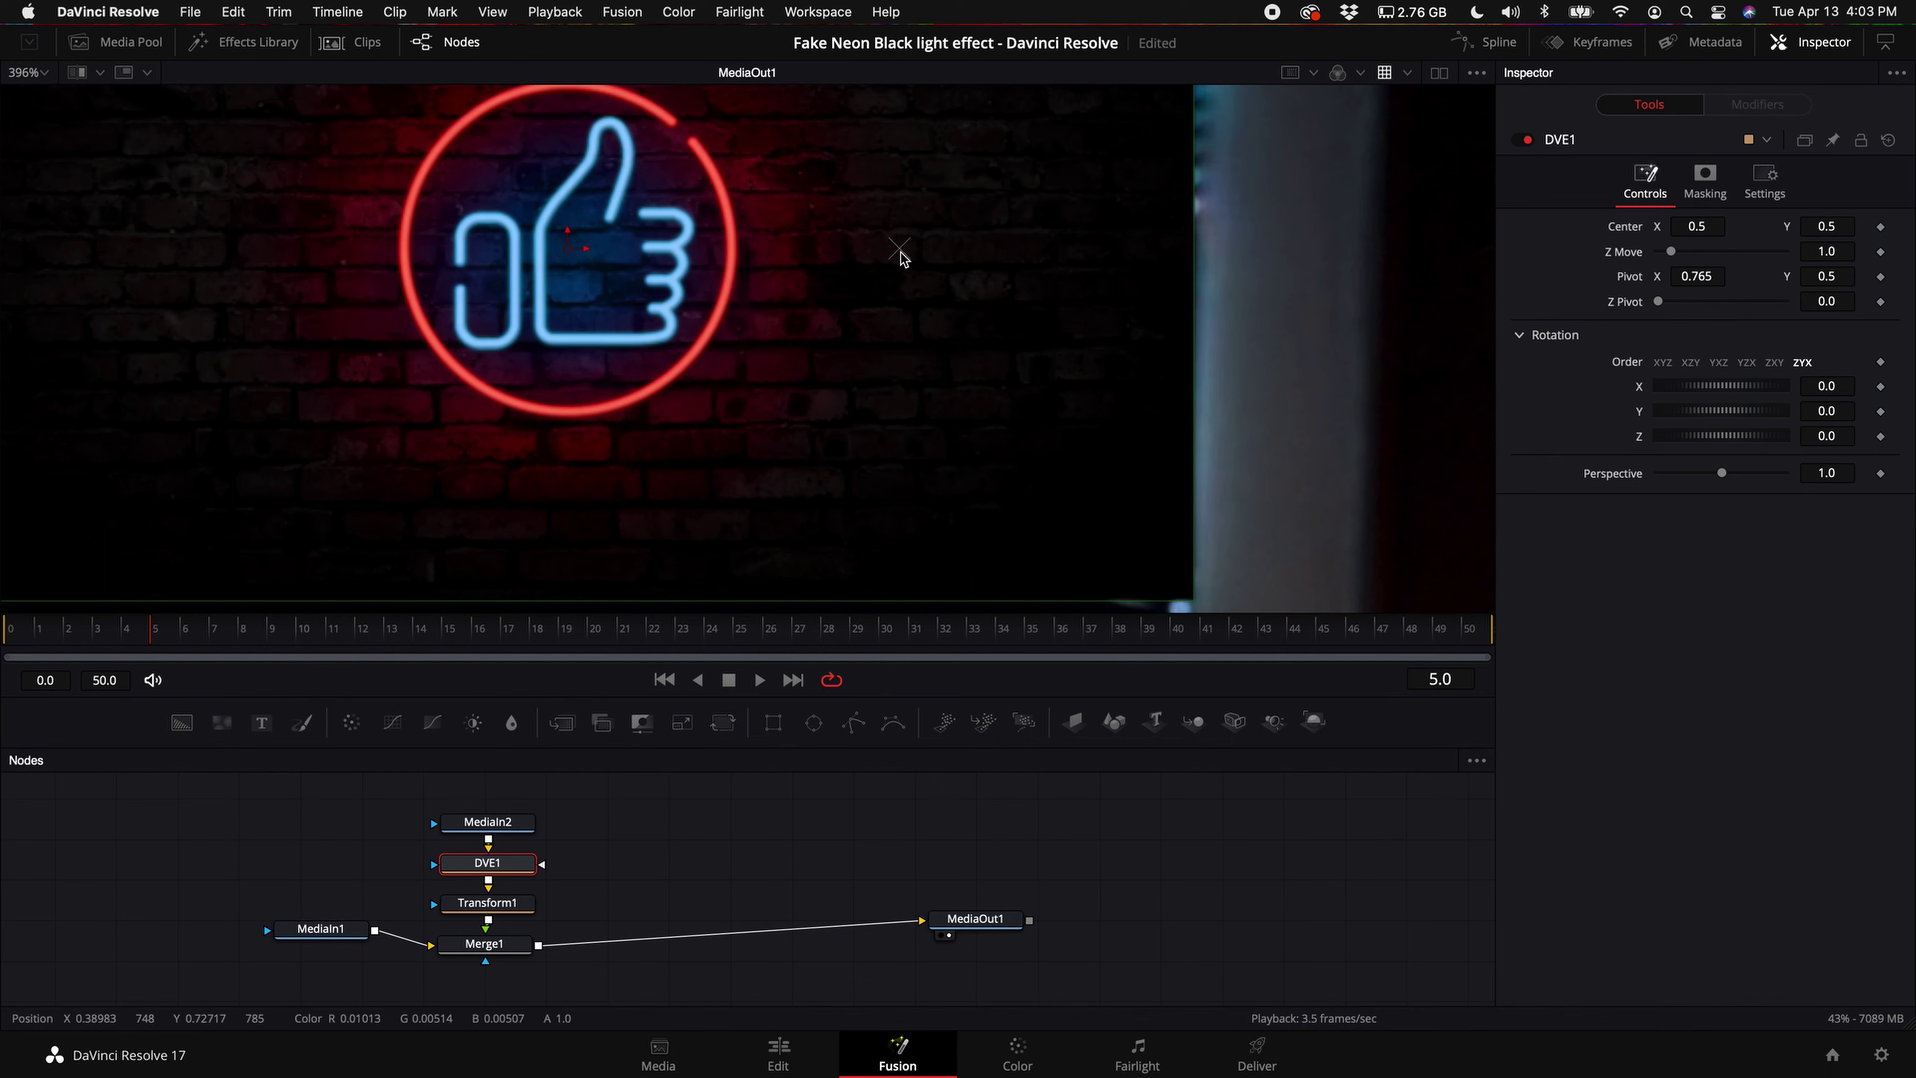
drag(1695, 276, 1886, 277)
drag(967, 291, 982, 291)
scroll(1205, 259, up, 5)
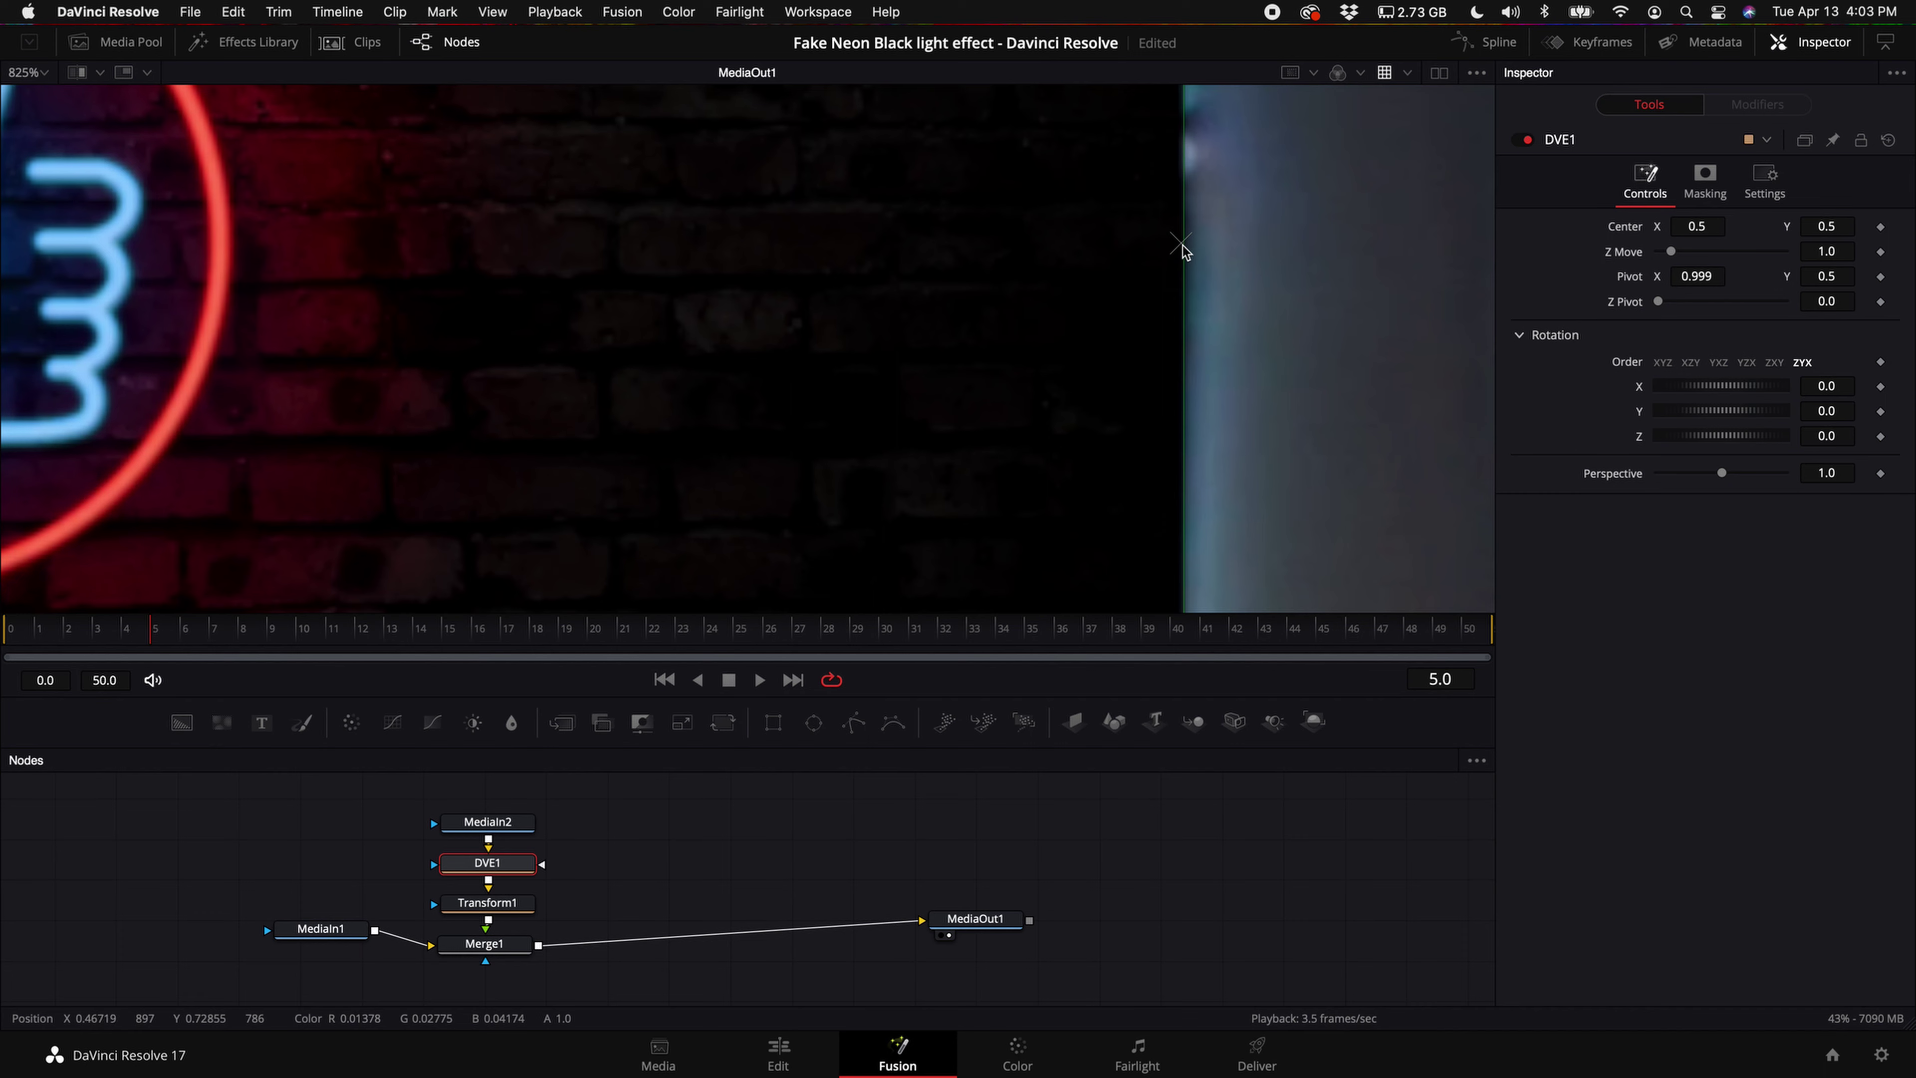
- Set DVE1's X pivot to 1.0 and rotate the neon image to X -16.2, Y 33.1, Z -2.2 to match the wall's perspective
scroll(1181, 249, down, 2)
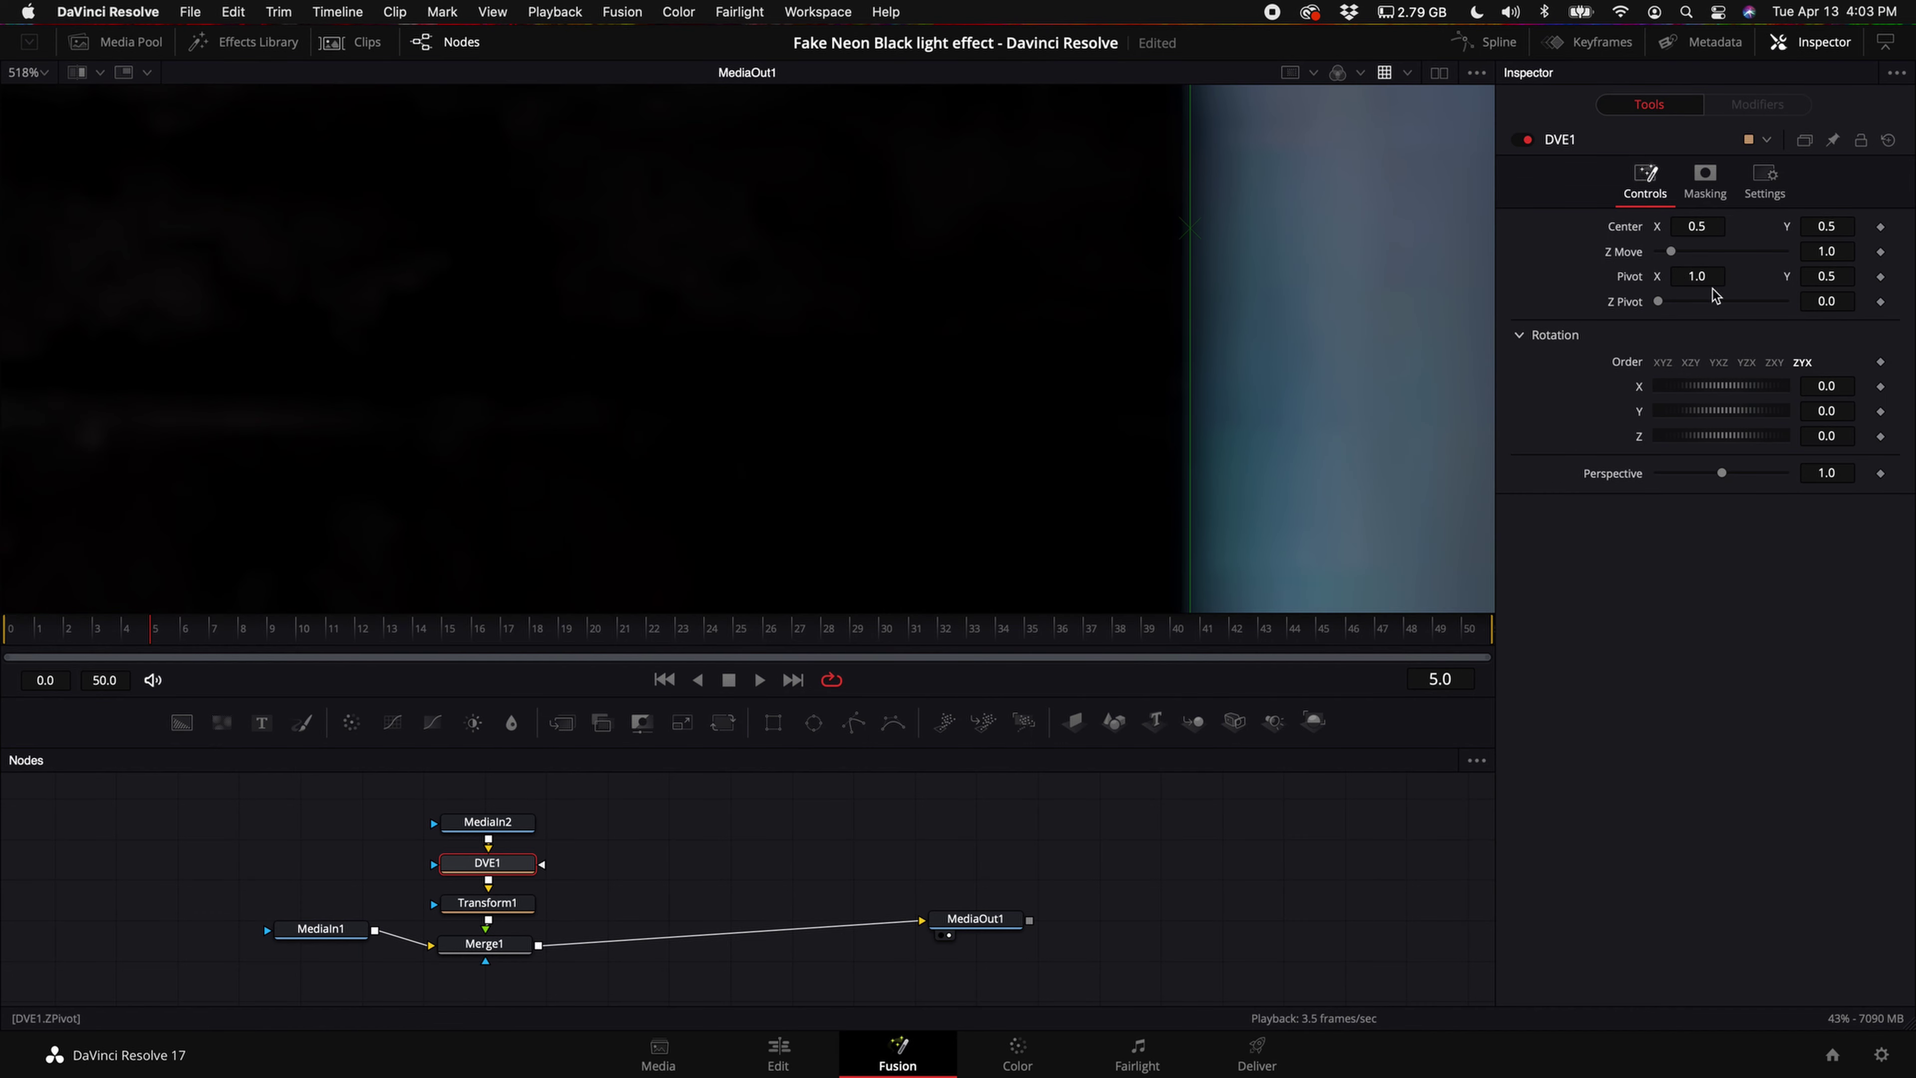
key(ctrl+f)
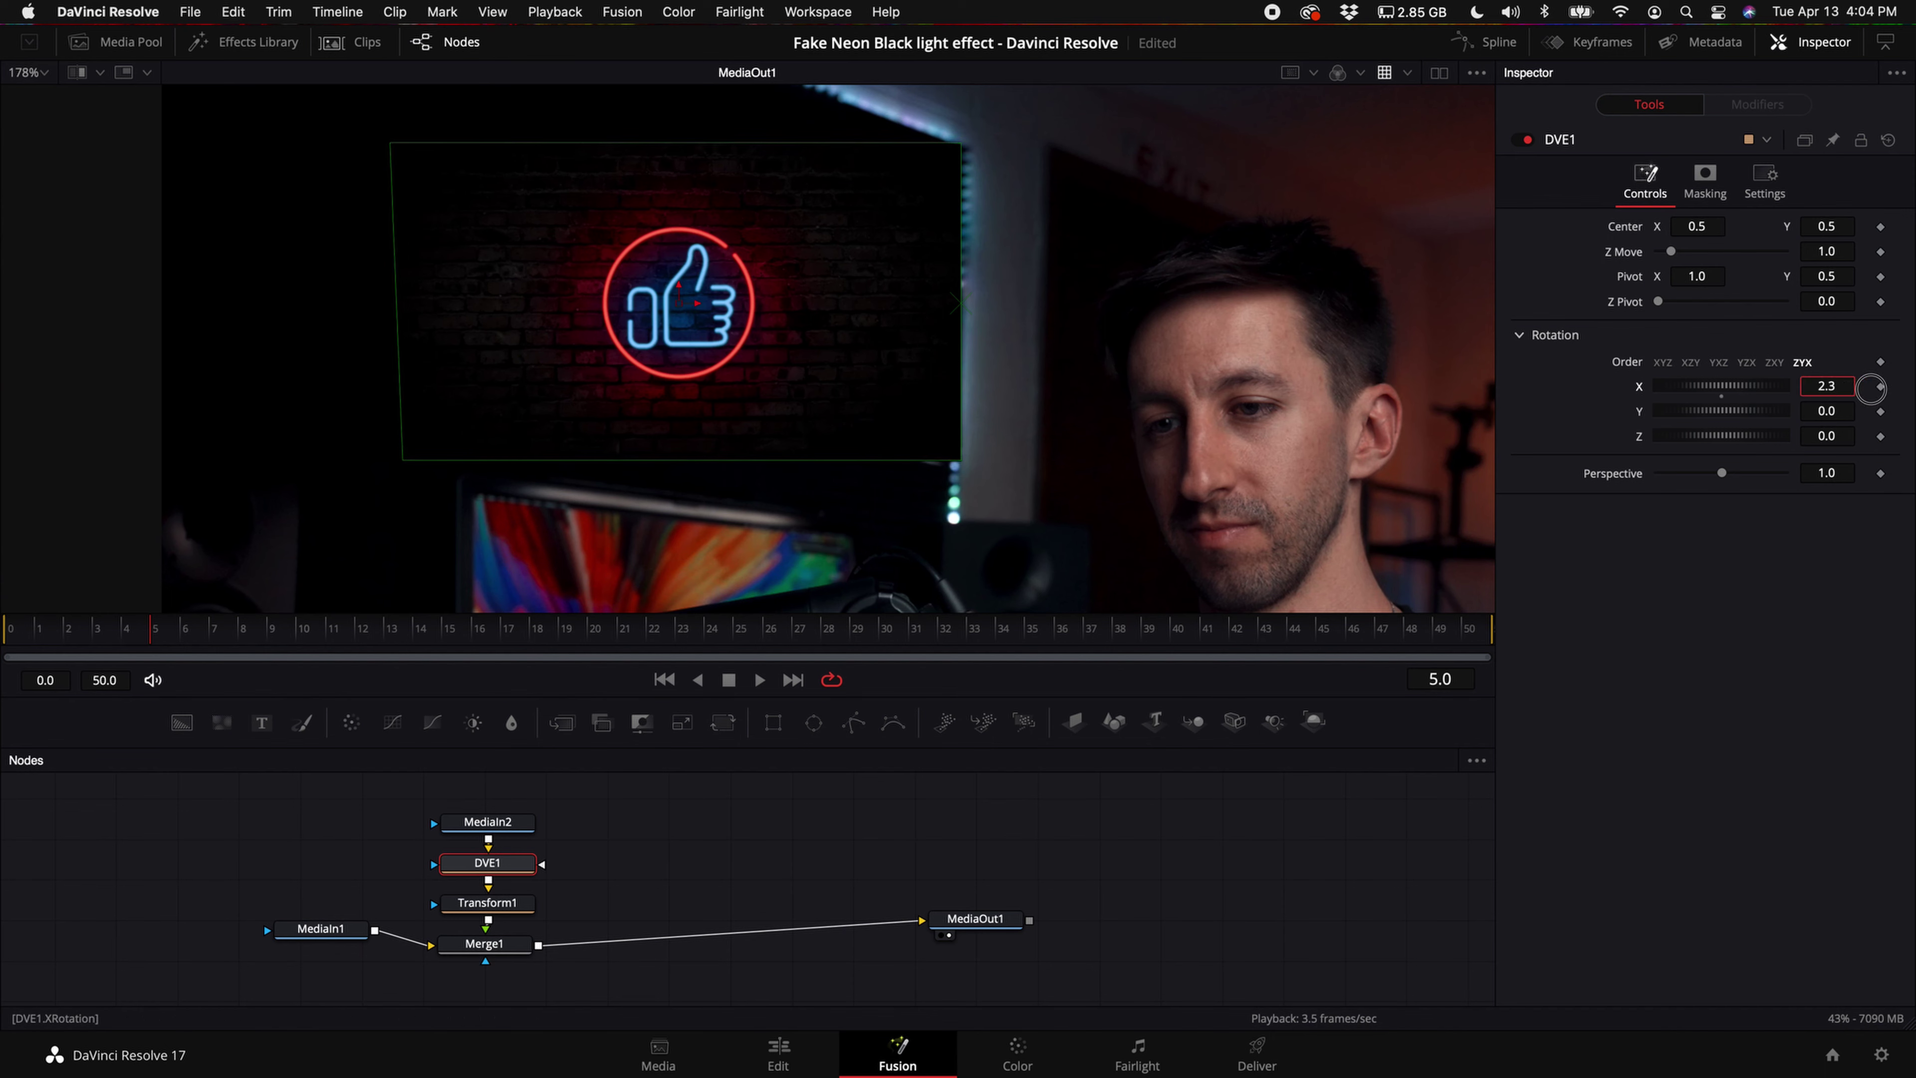
click(1816, 412)
text(33.5)
key(Return)
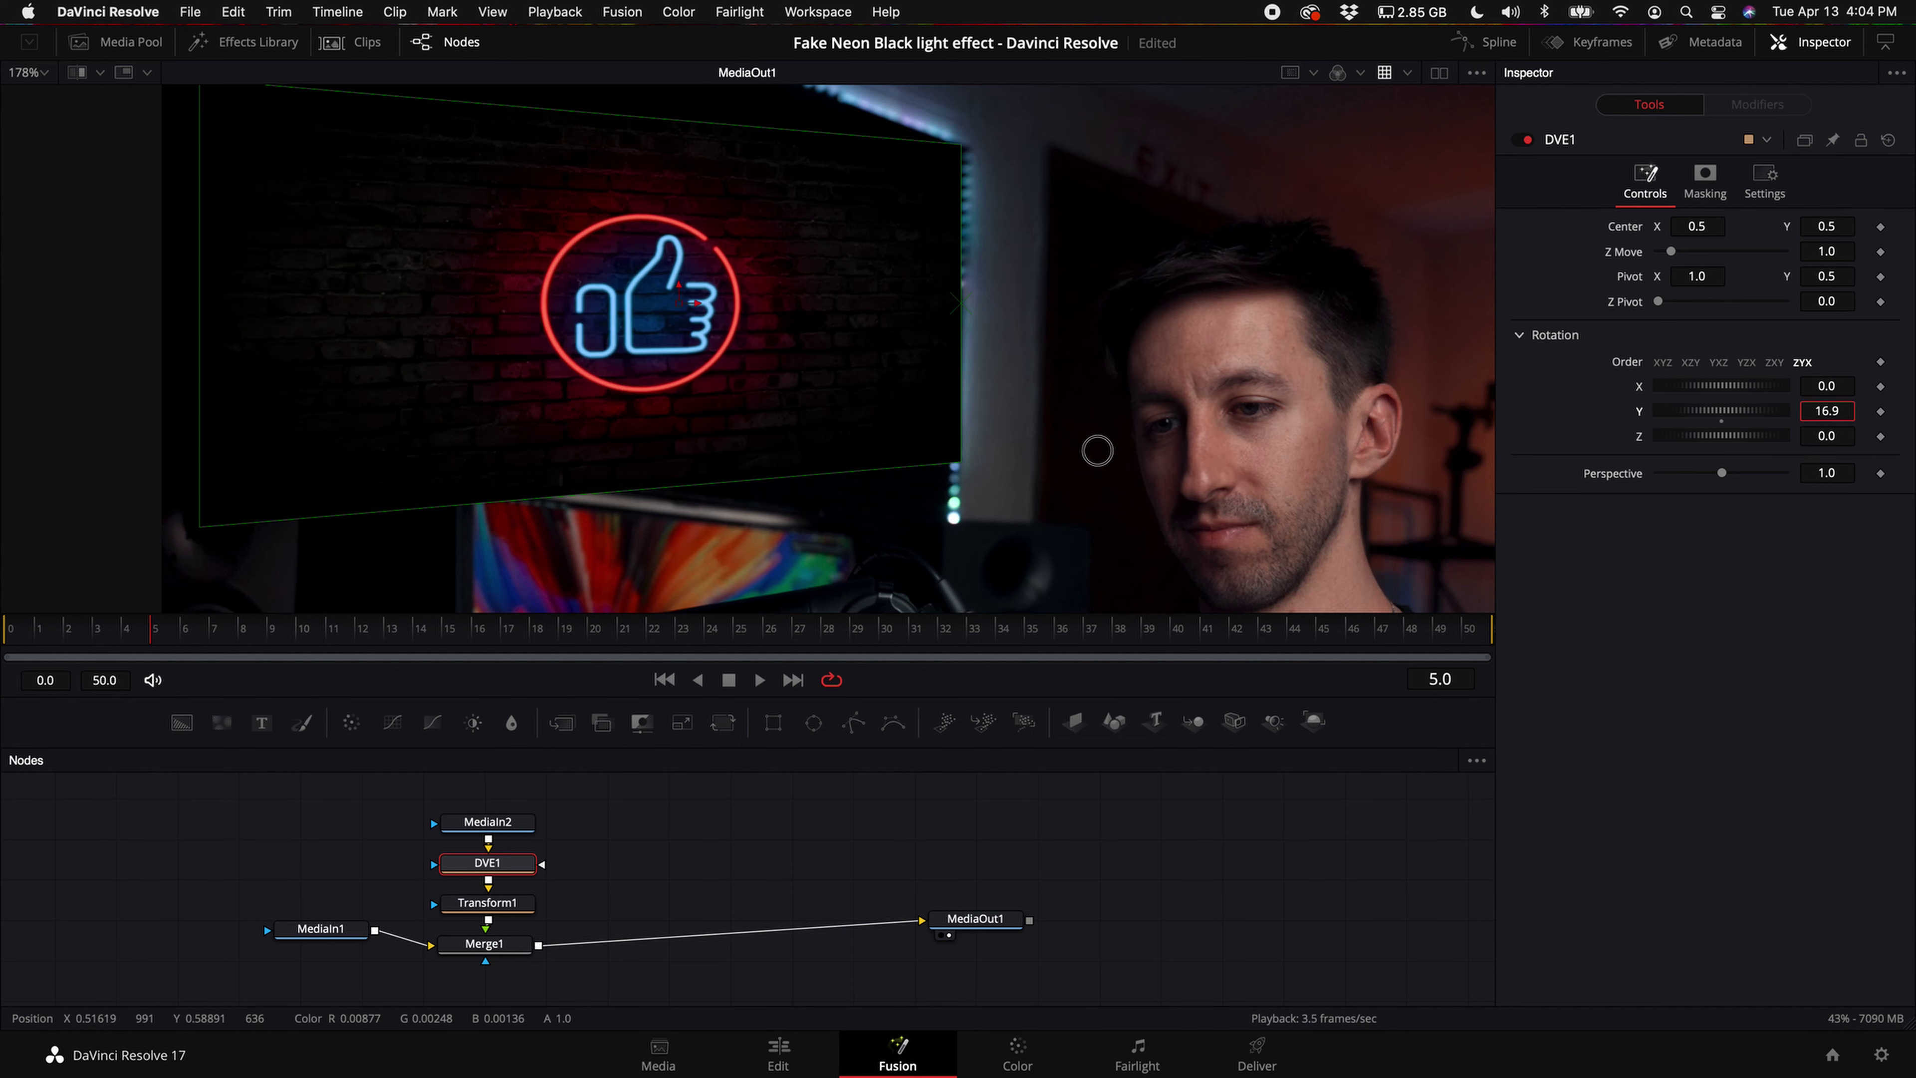
drag(1826, 388, 1693, 400)
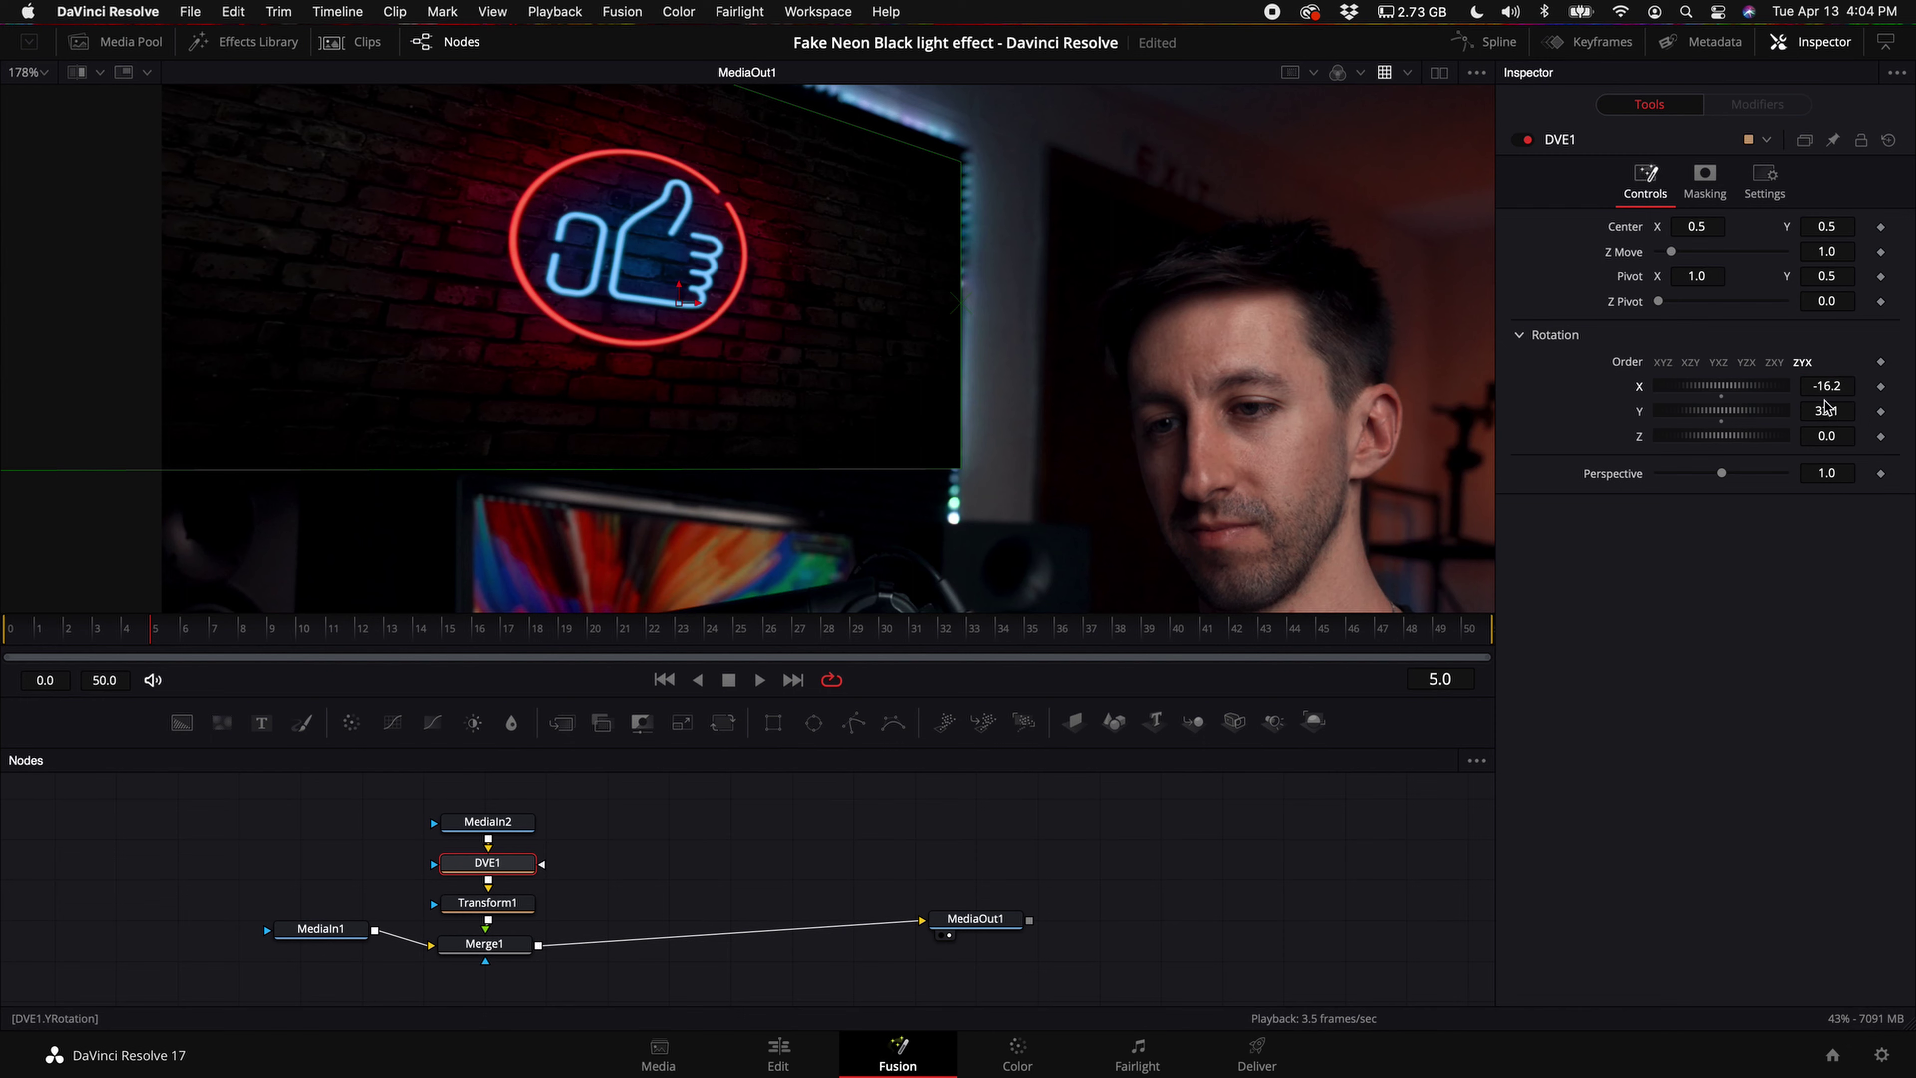
drag(1826, 436, 1807, 438)
scroll(889, 325, up, 3)
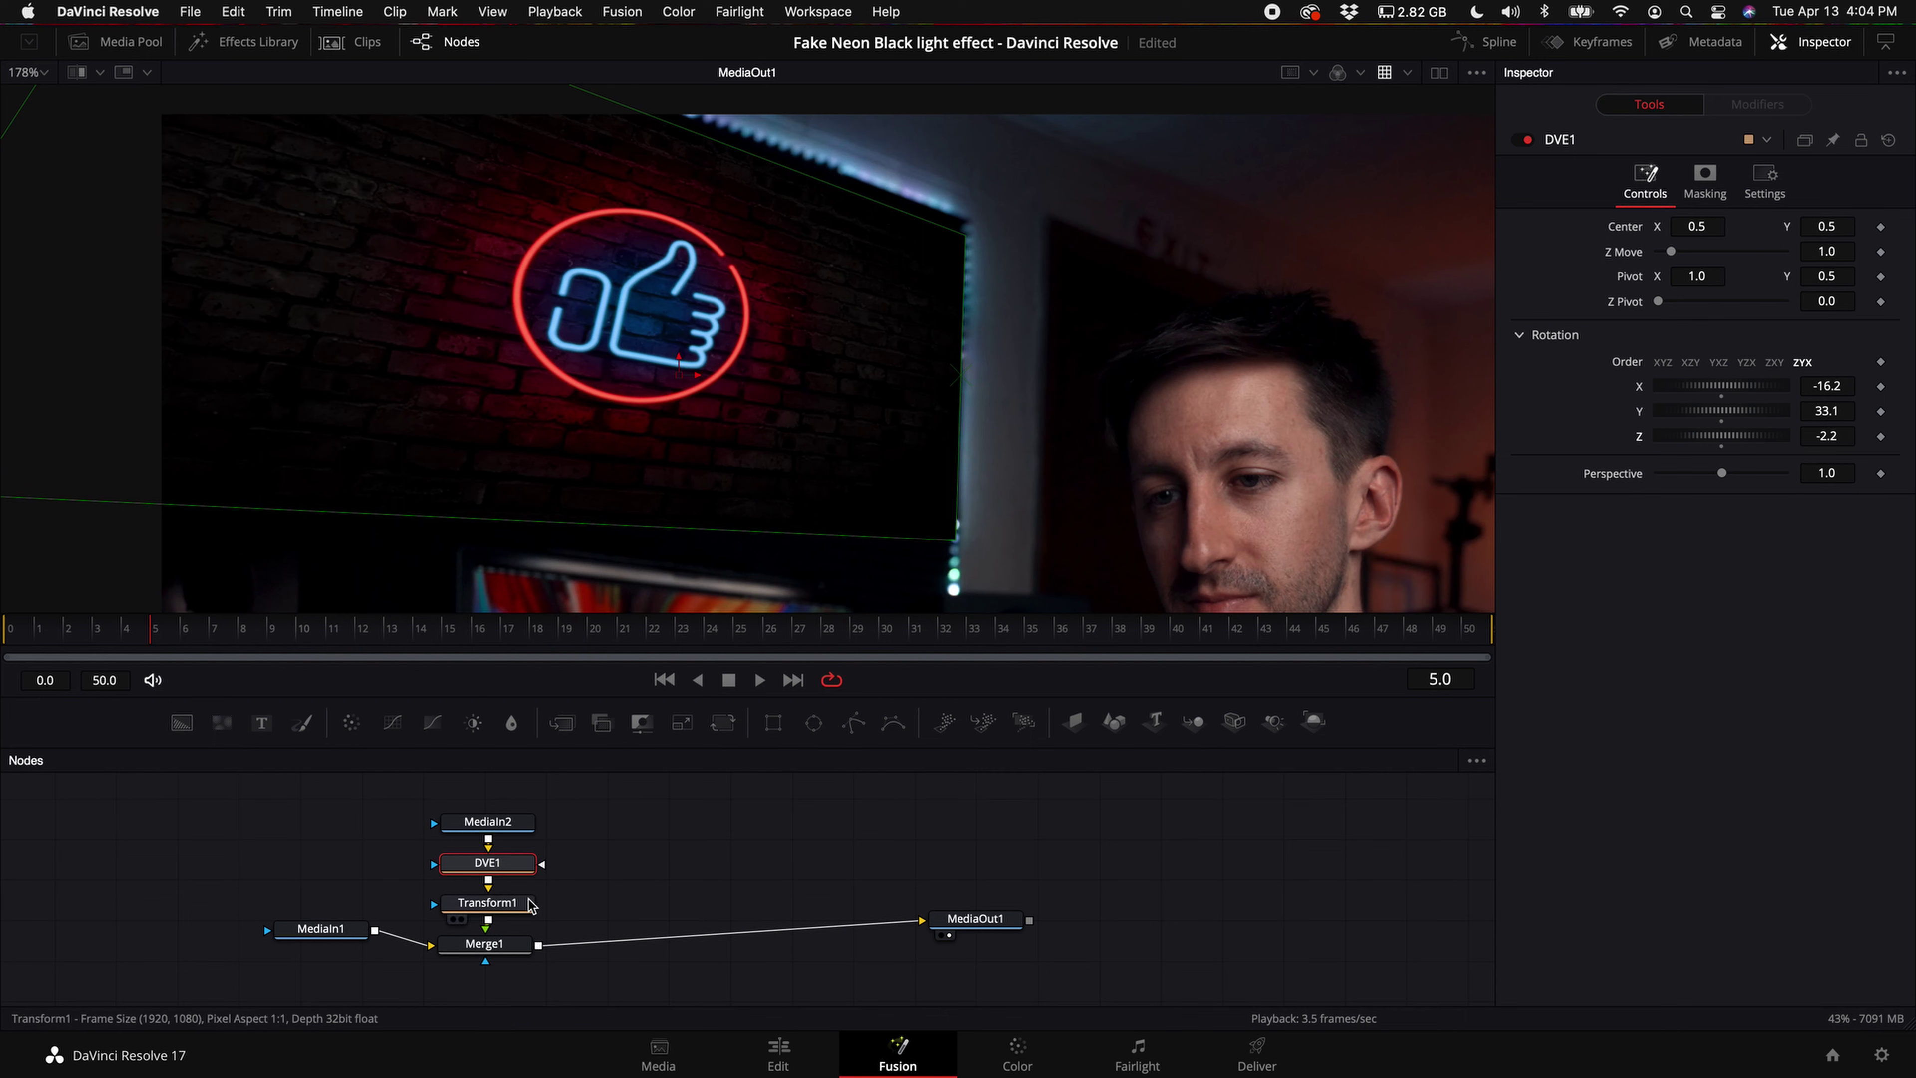
- Reduce the neon image's size to 0.3 with Transform1
click(504, 908)
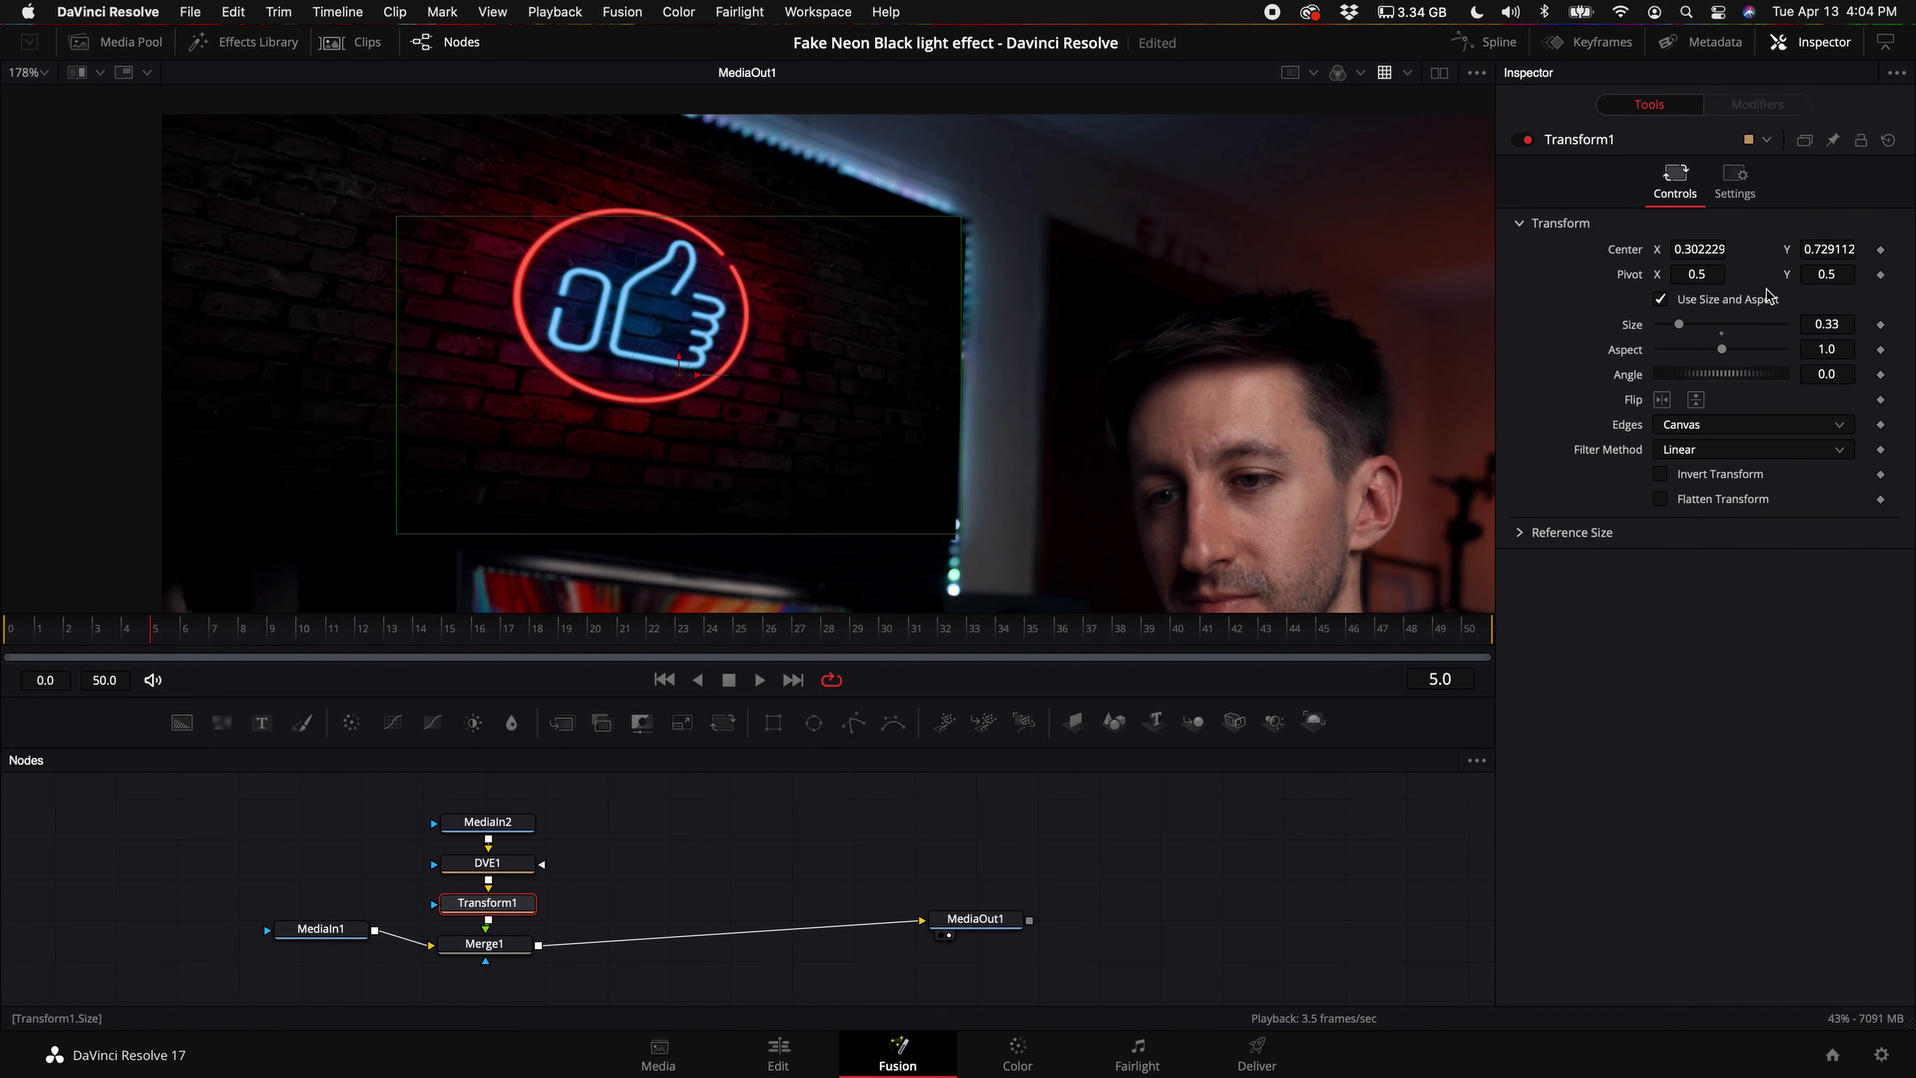
drag(1678, 326, 1676, 325)
scroll(898, 321, down, 5)
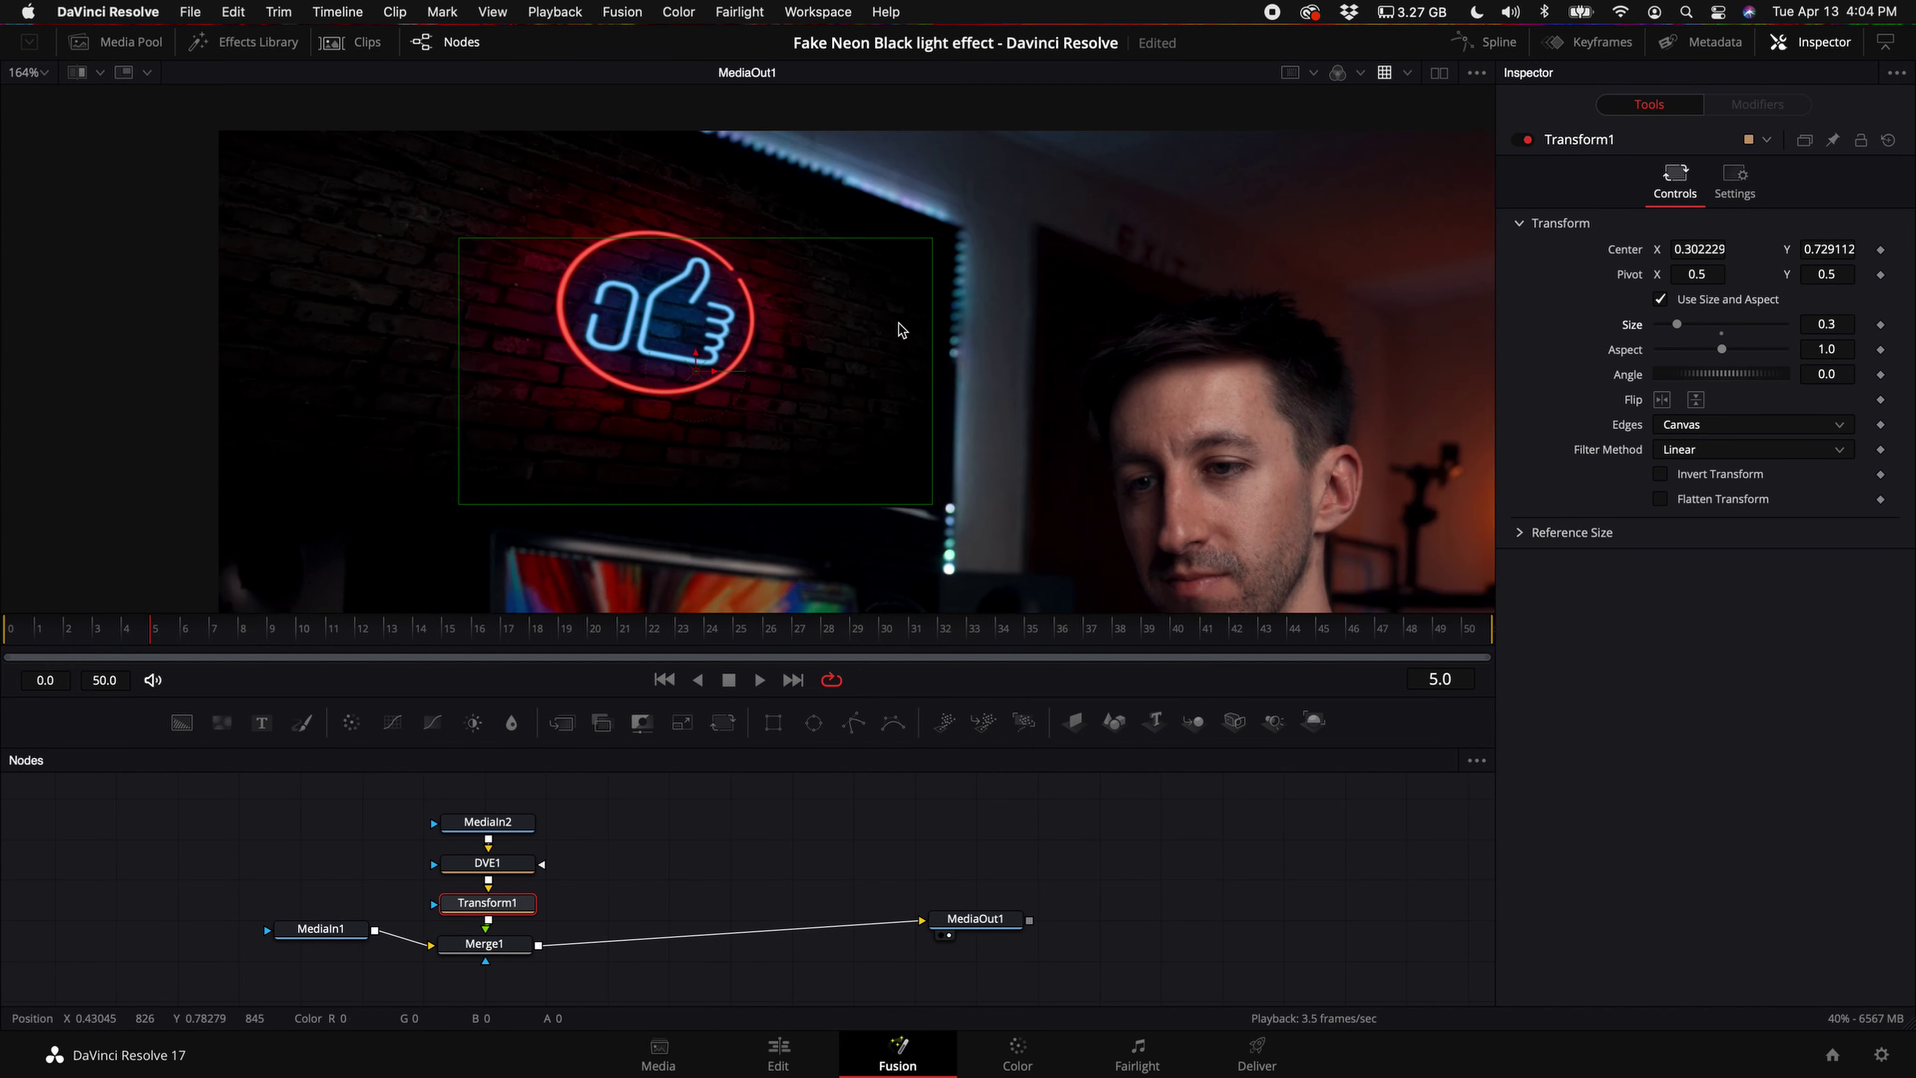
scroll(898, 321, up, 3)
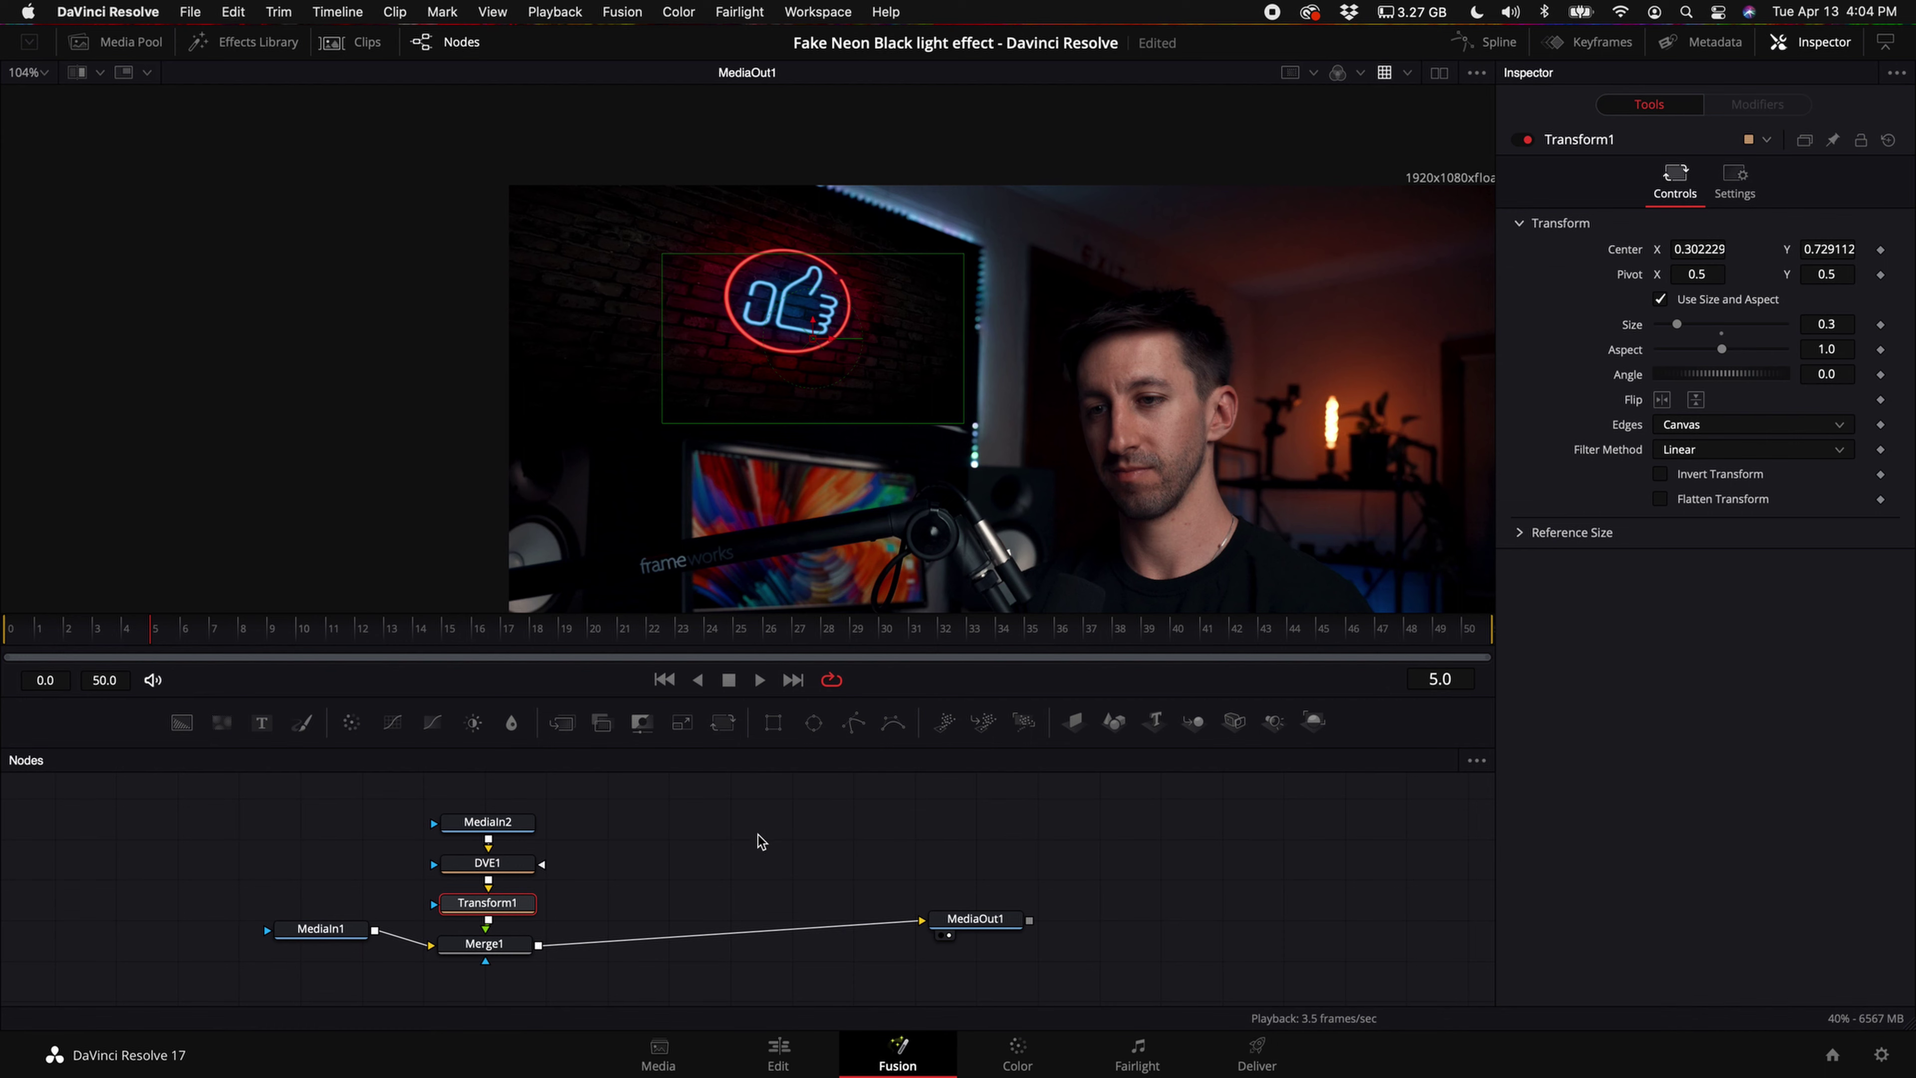
- Move MediaIn1 level with Merge1 and set the node graph to arrange tools to the grid
click(485, 944)
drag(321, 929, 312, 945)
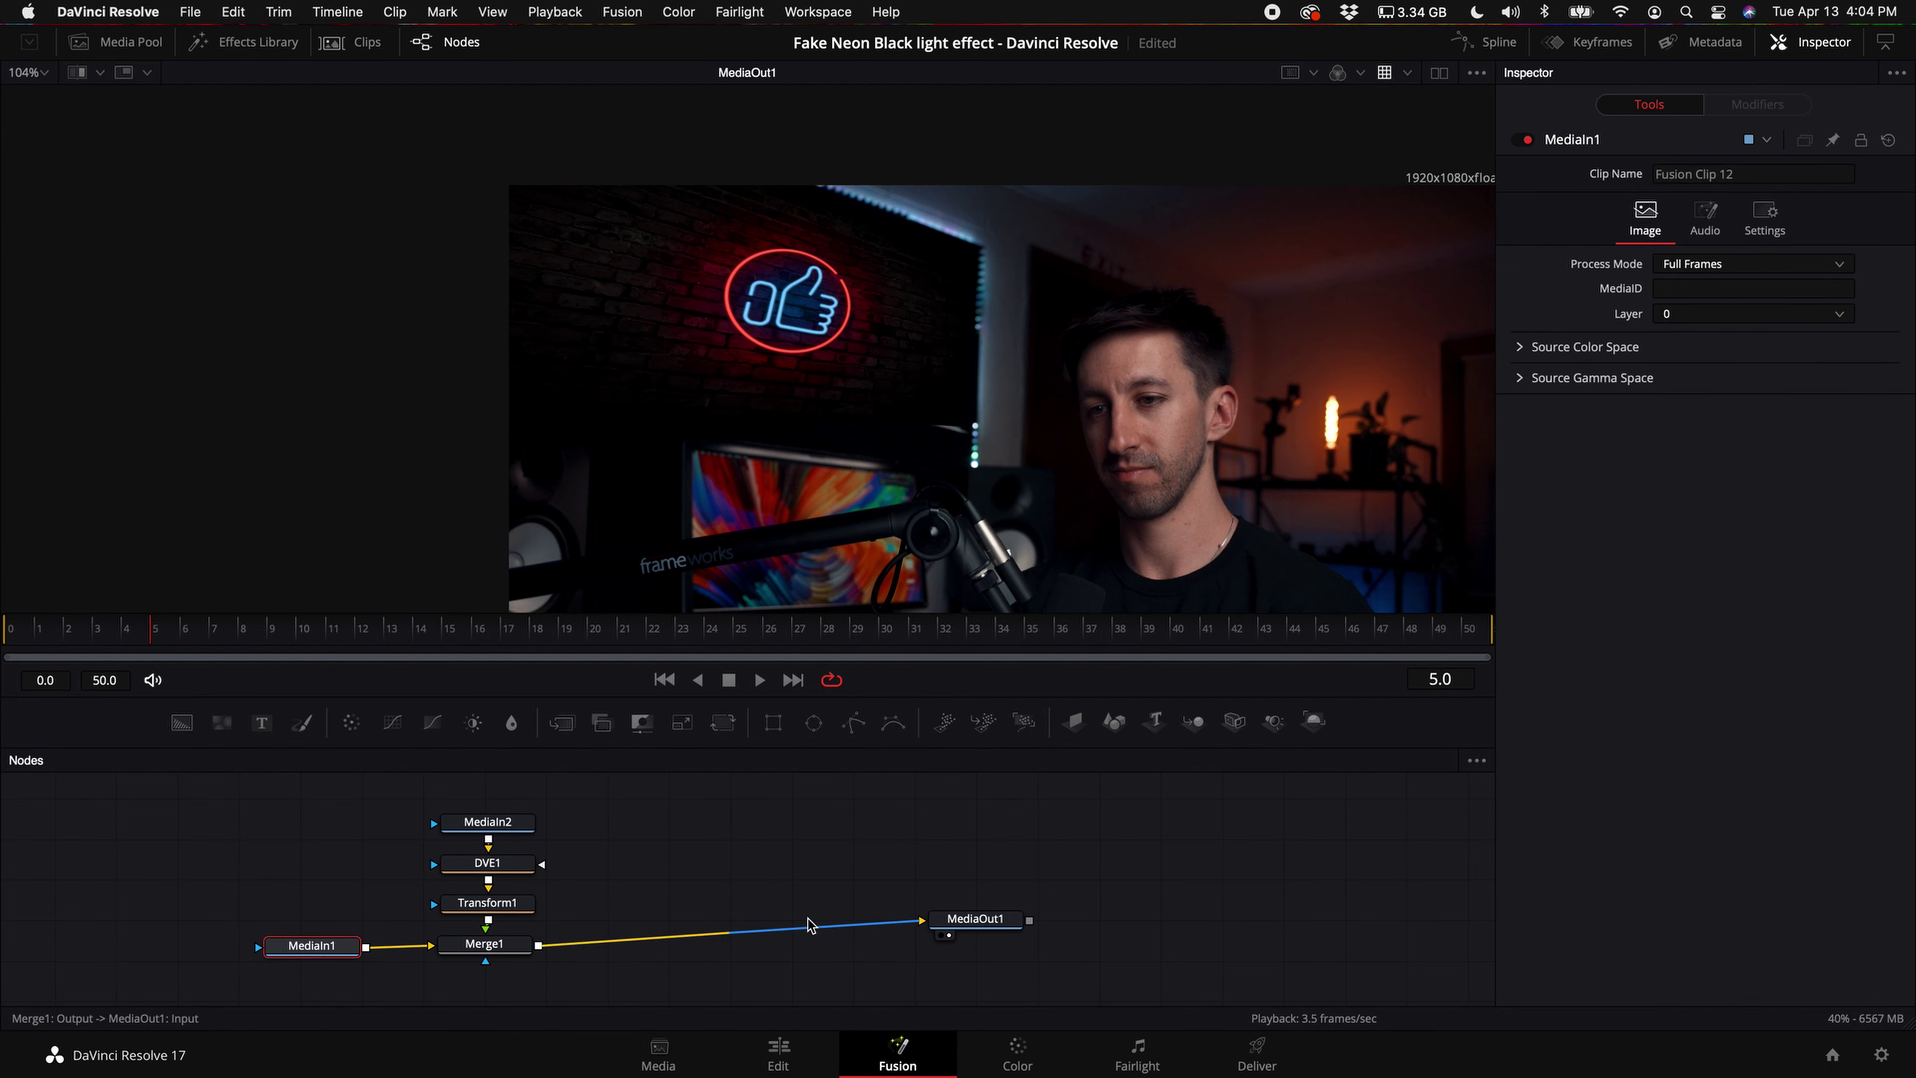
right_click(715, 851)
mouse_move(809, 594)
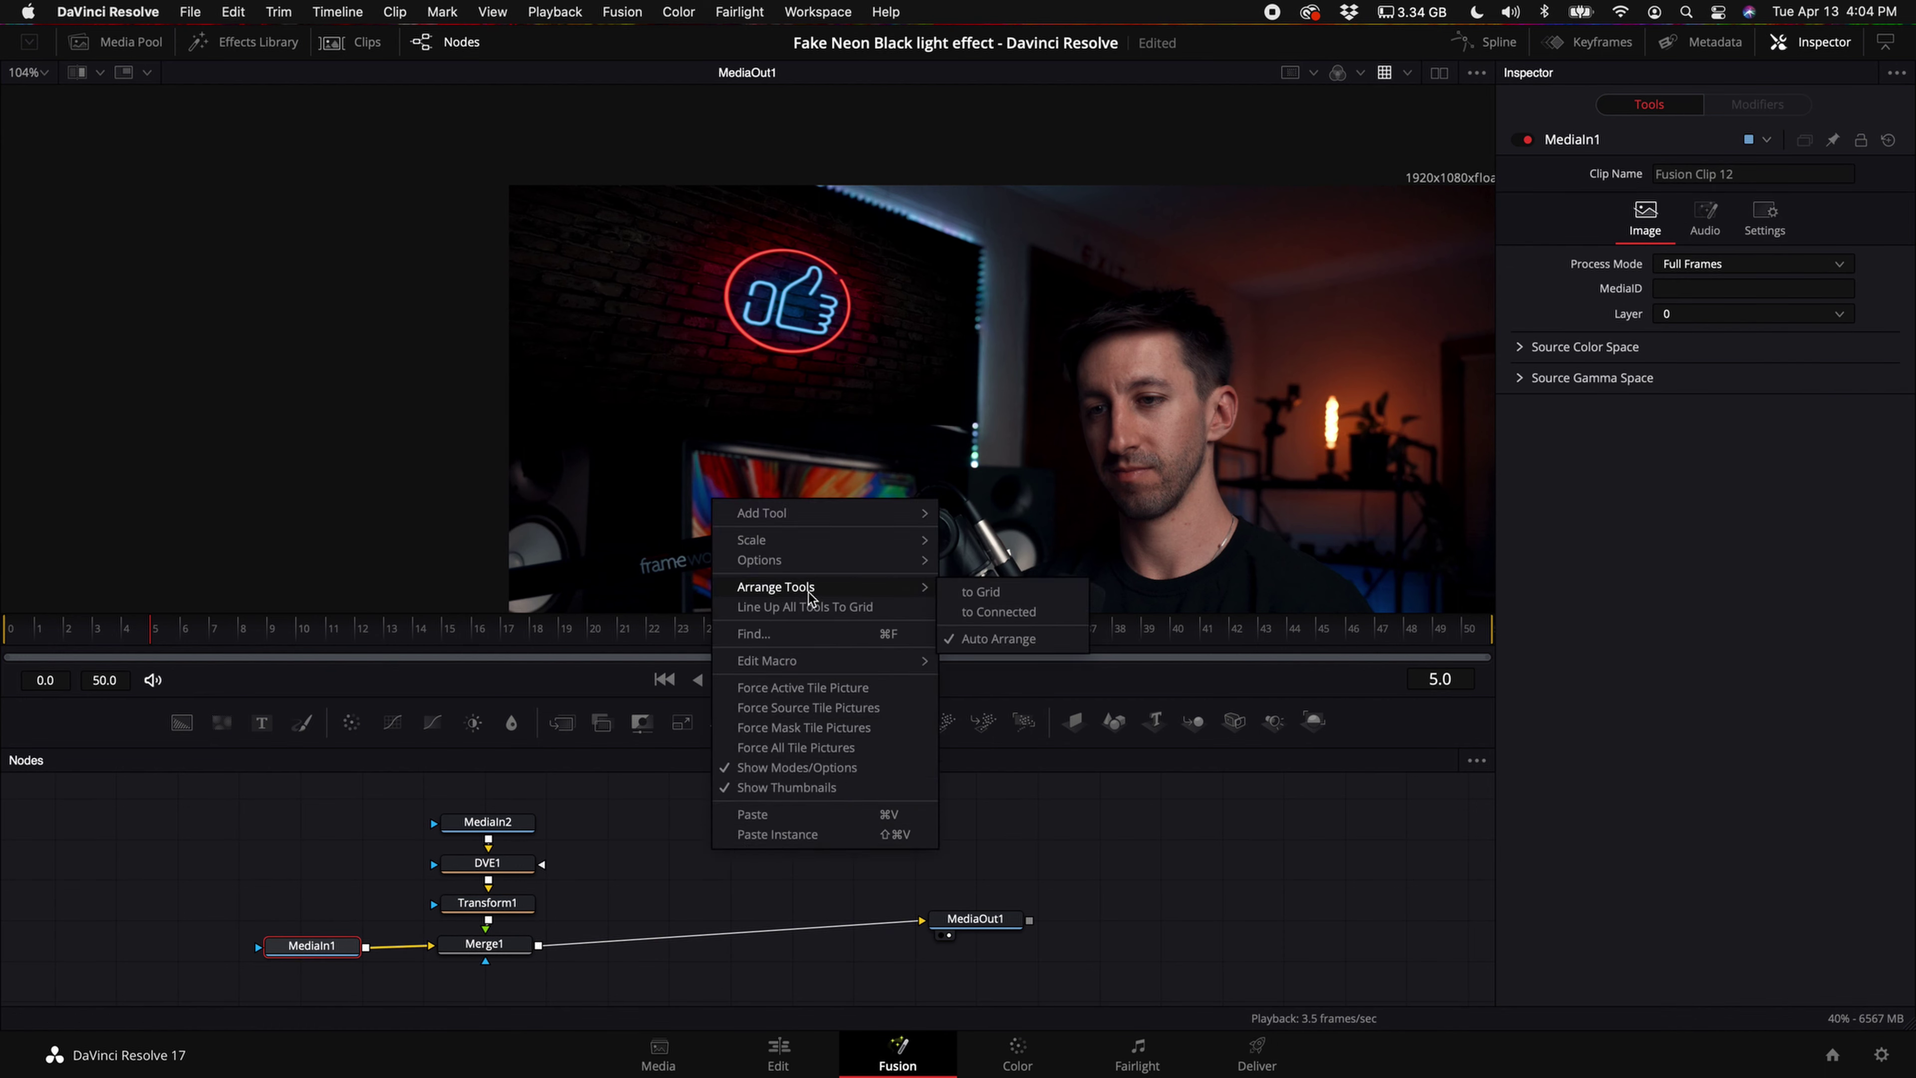
click(1024, 612)
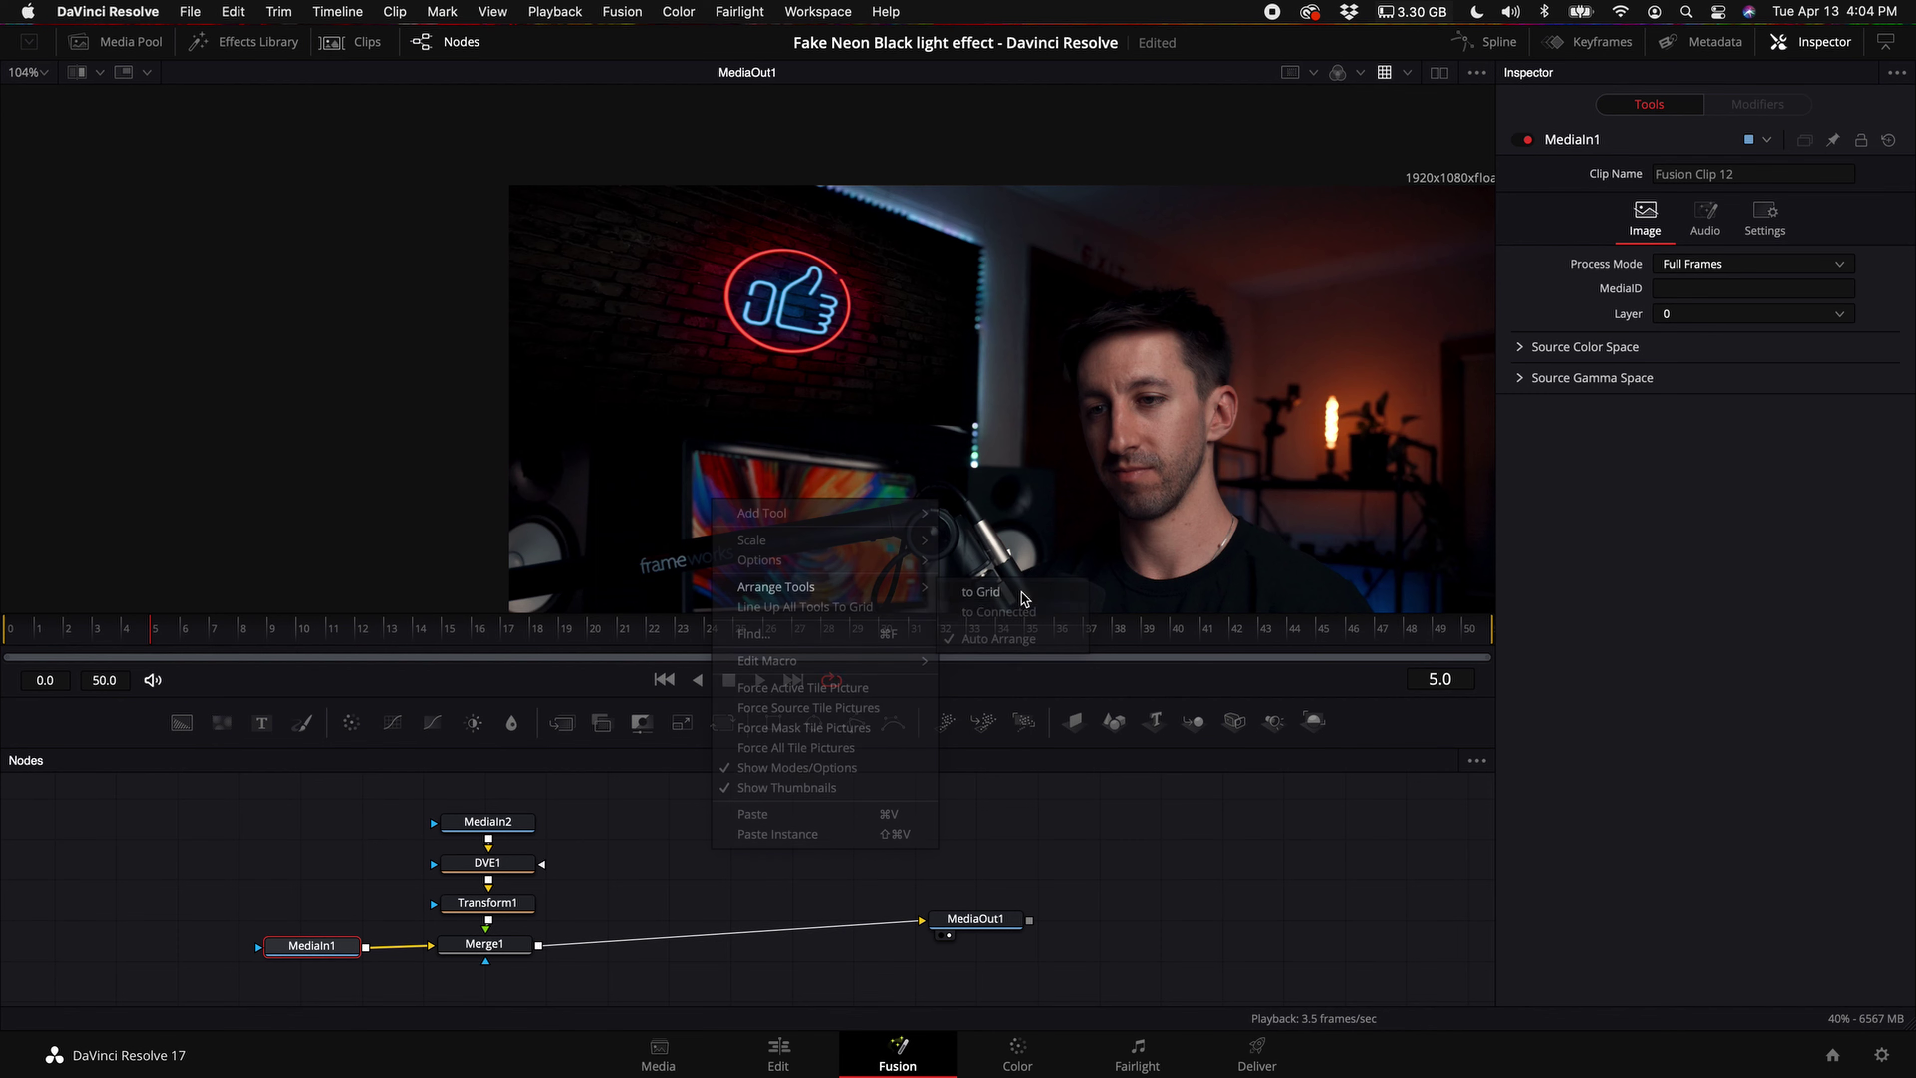
- Move the neon branch with Merge1, and then MediaIn1, into one straight row with MediaOut1
drag(616, 813, 513, 952)
click(523, 935)
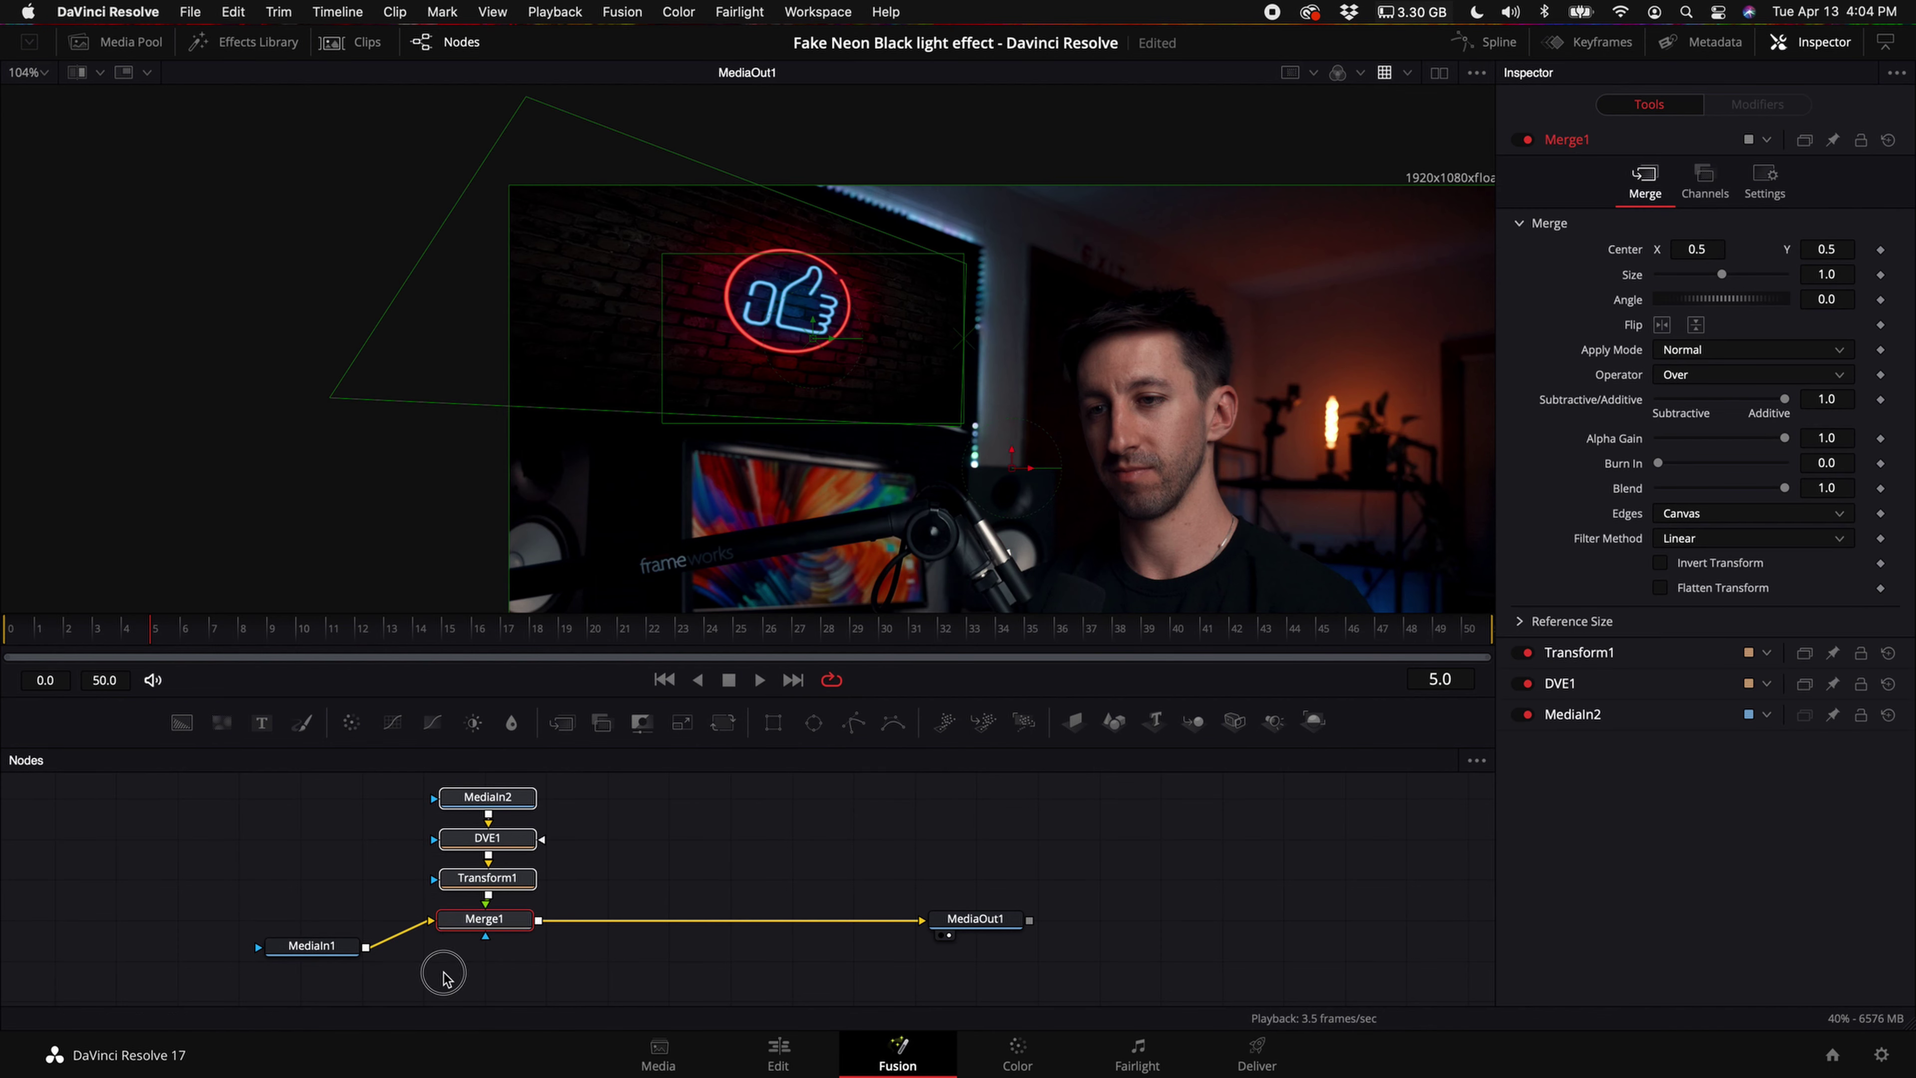
drag(317, 946, 305, 919)
scroll(472, 952, up, 2)
scroll(472, 951, down, 2)
scroll(481, 952, up, 3)
click(507, 991)
scroll(520, 974, down, 2)
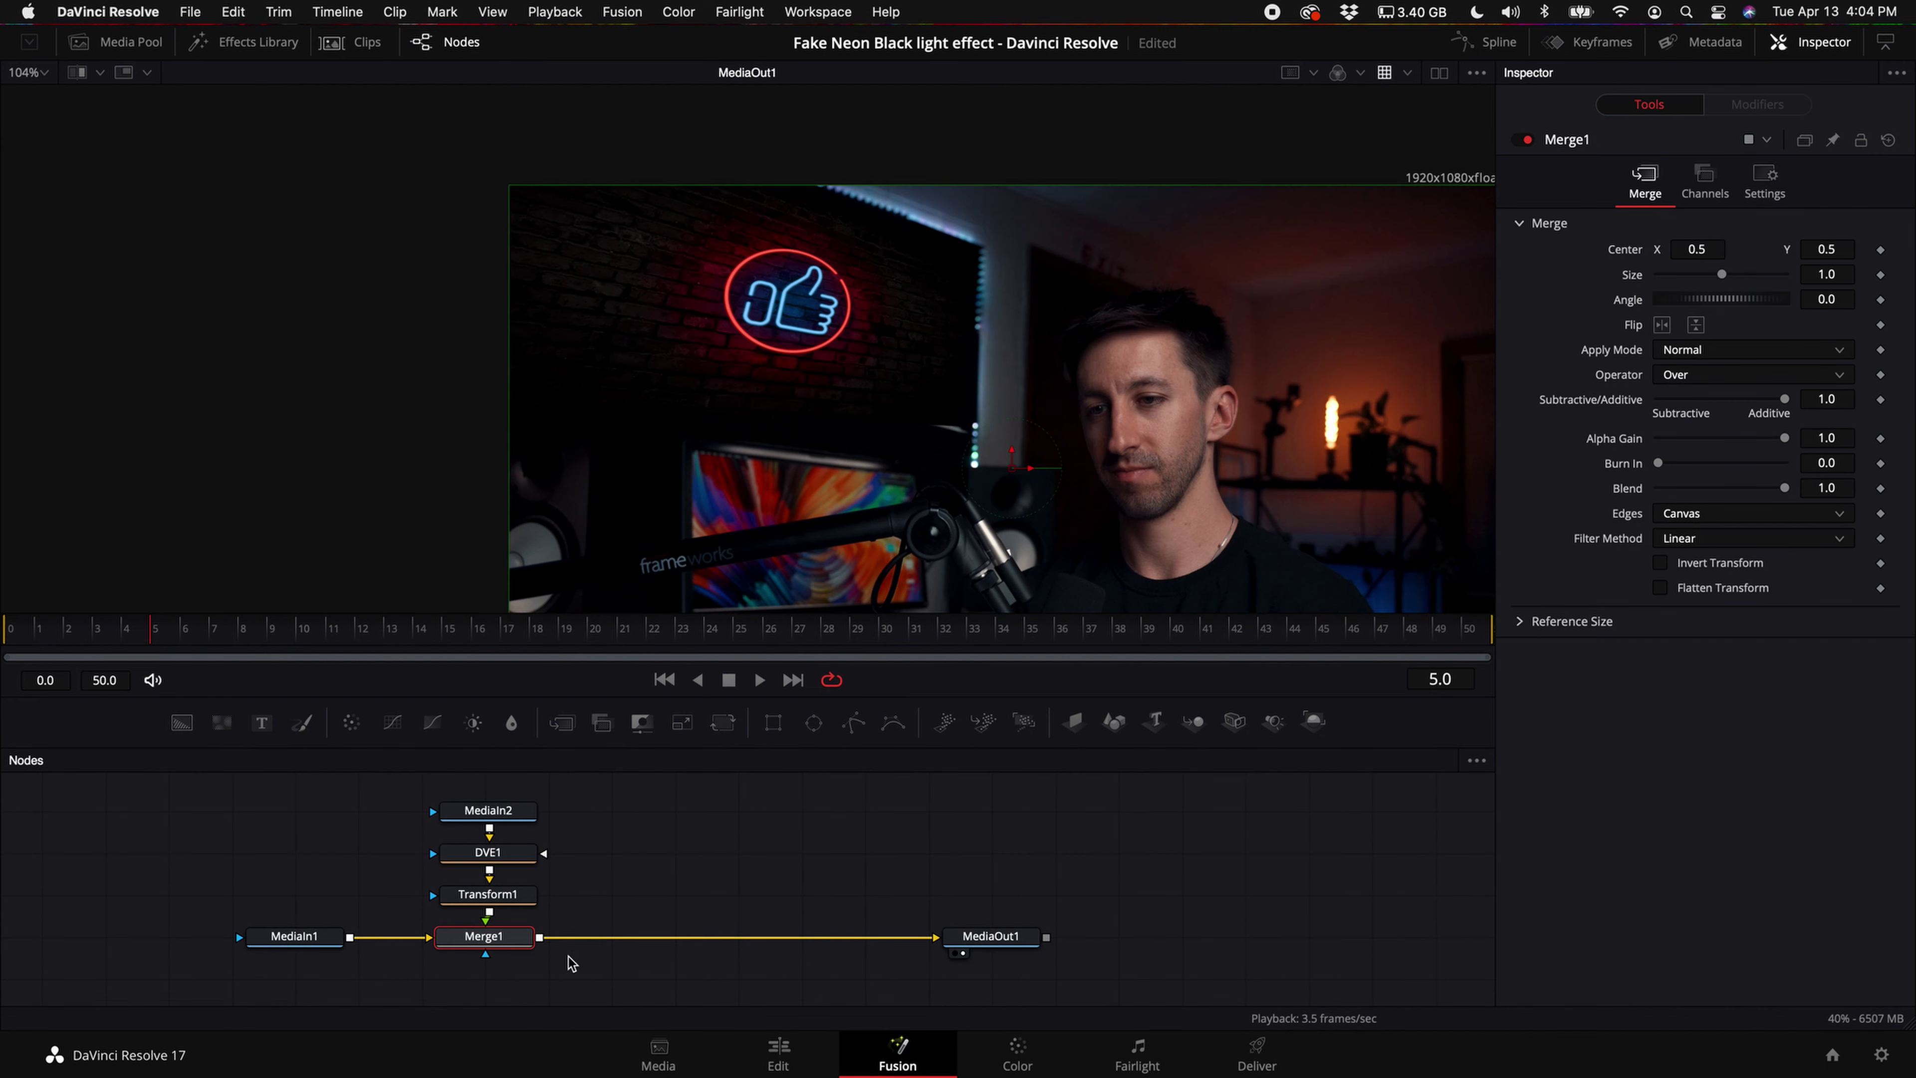
- Insert a second Merge node between Merge1 and MediaOut1
key(shift+space)
text(merge)
key(Return)
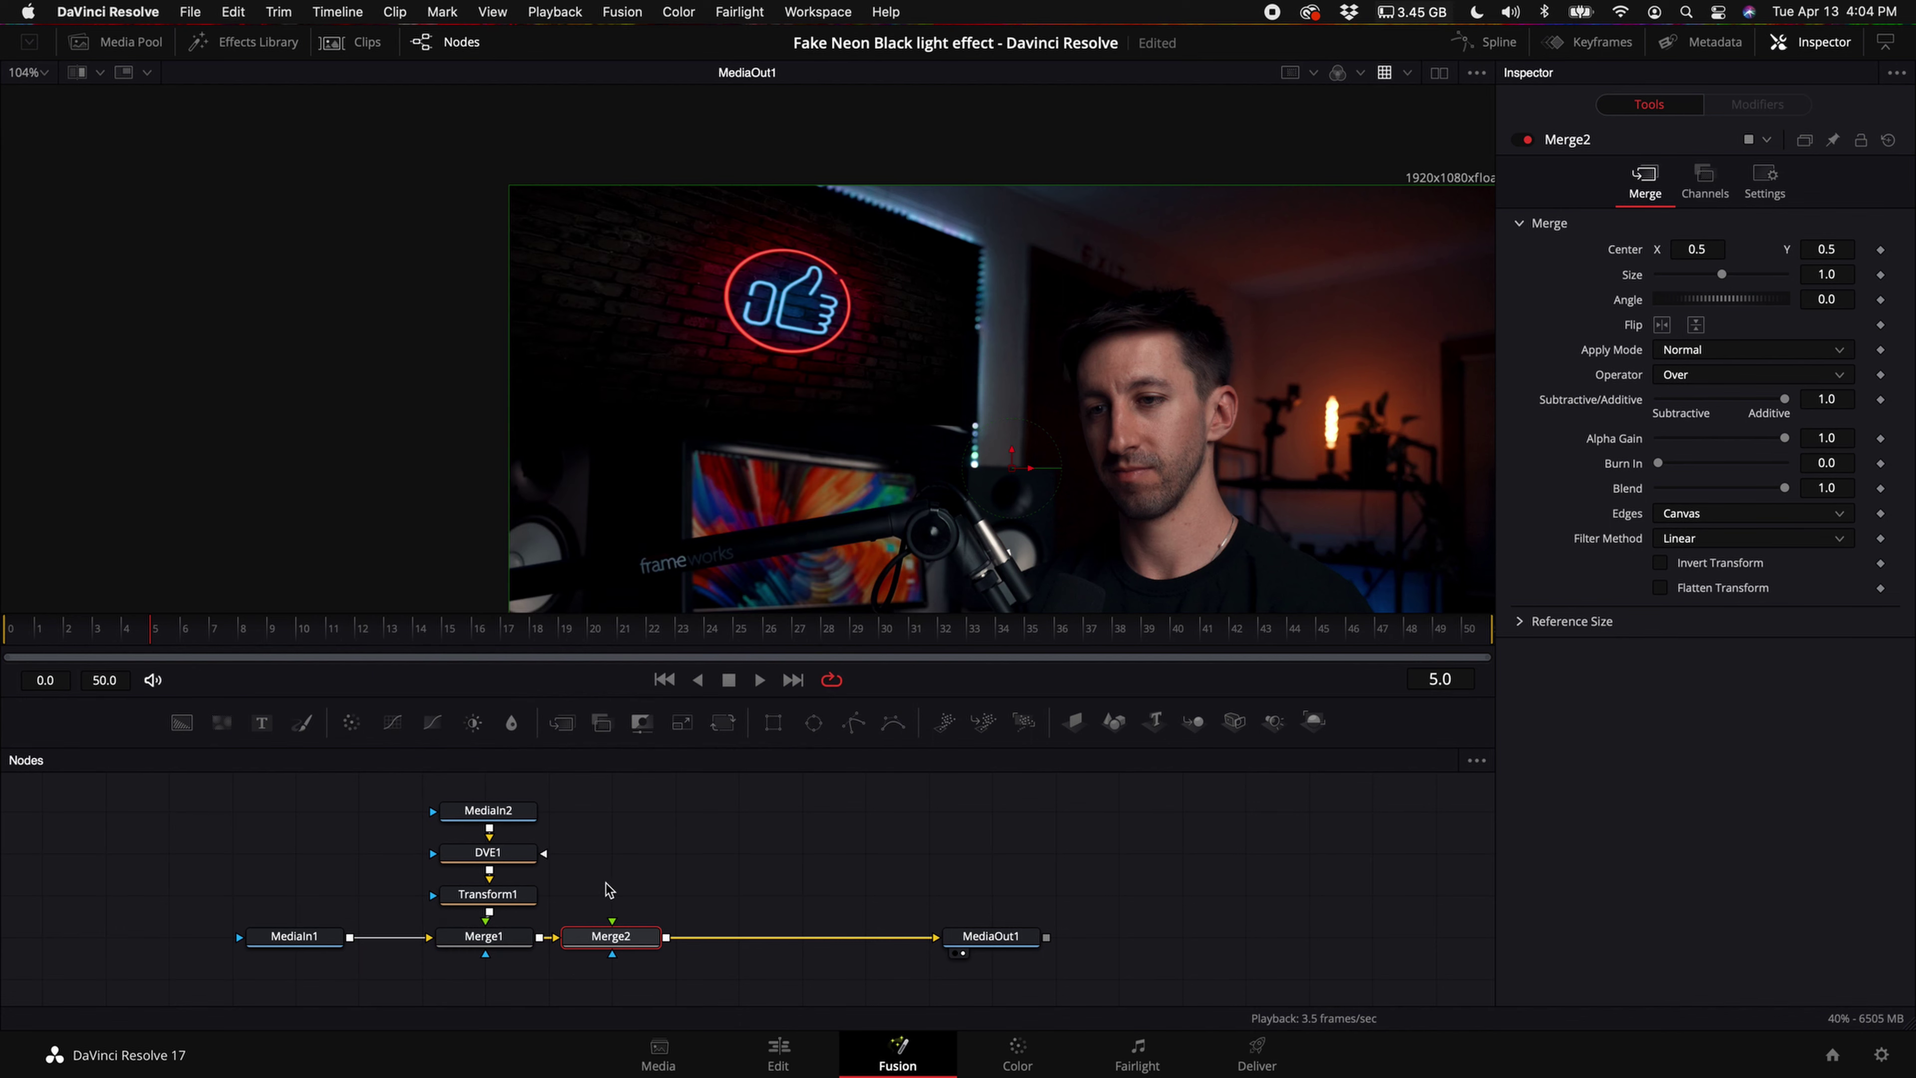
- Add a Background node above Merge2 and connect its output to Merge2's foreground input
click(641, 829)
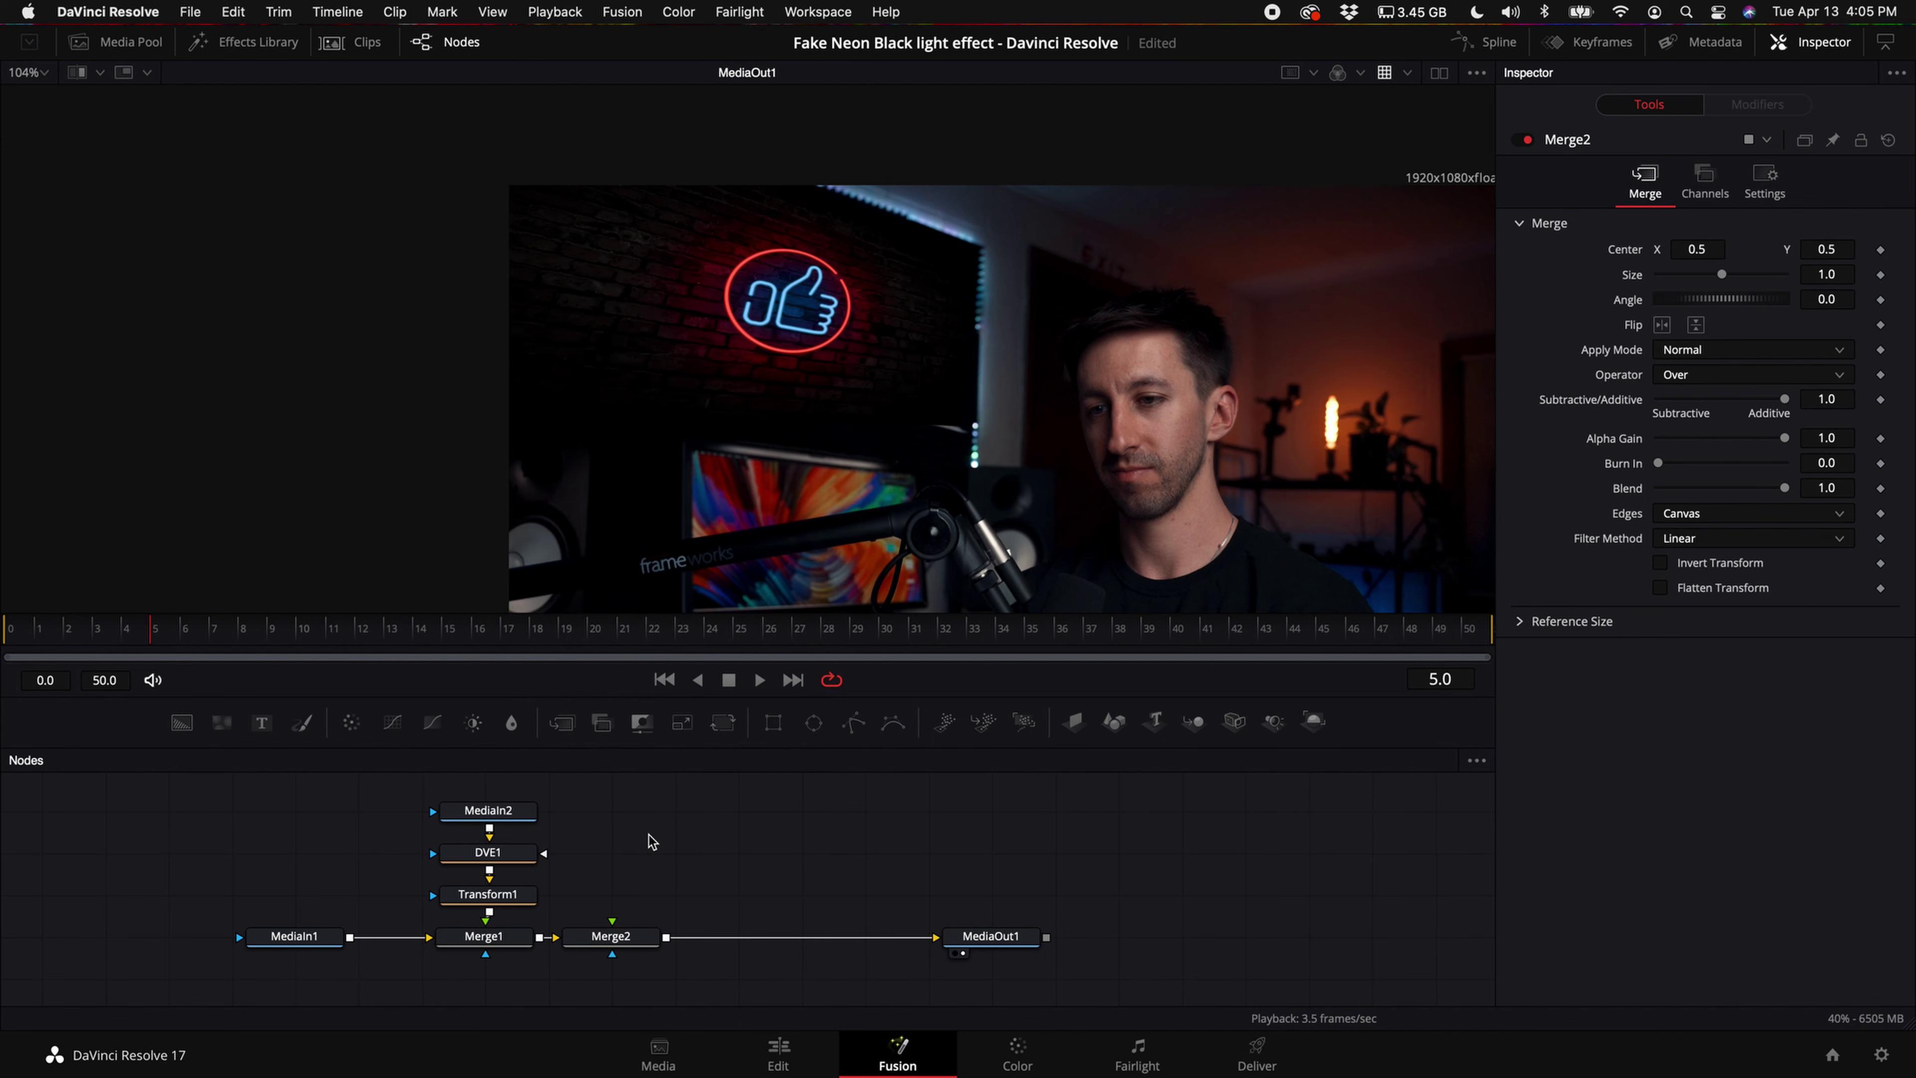
key(shift+space)
text(BHac)
key(BackSpace)
key(BackSpace)
key(BackSpace)
key(BackSpace)
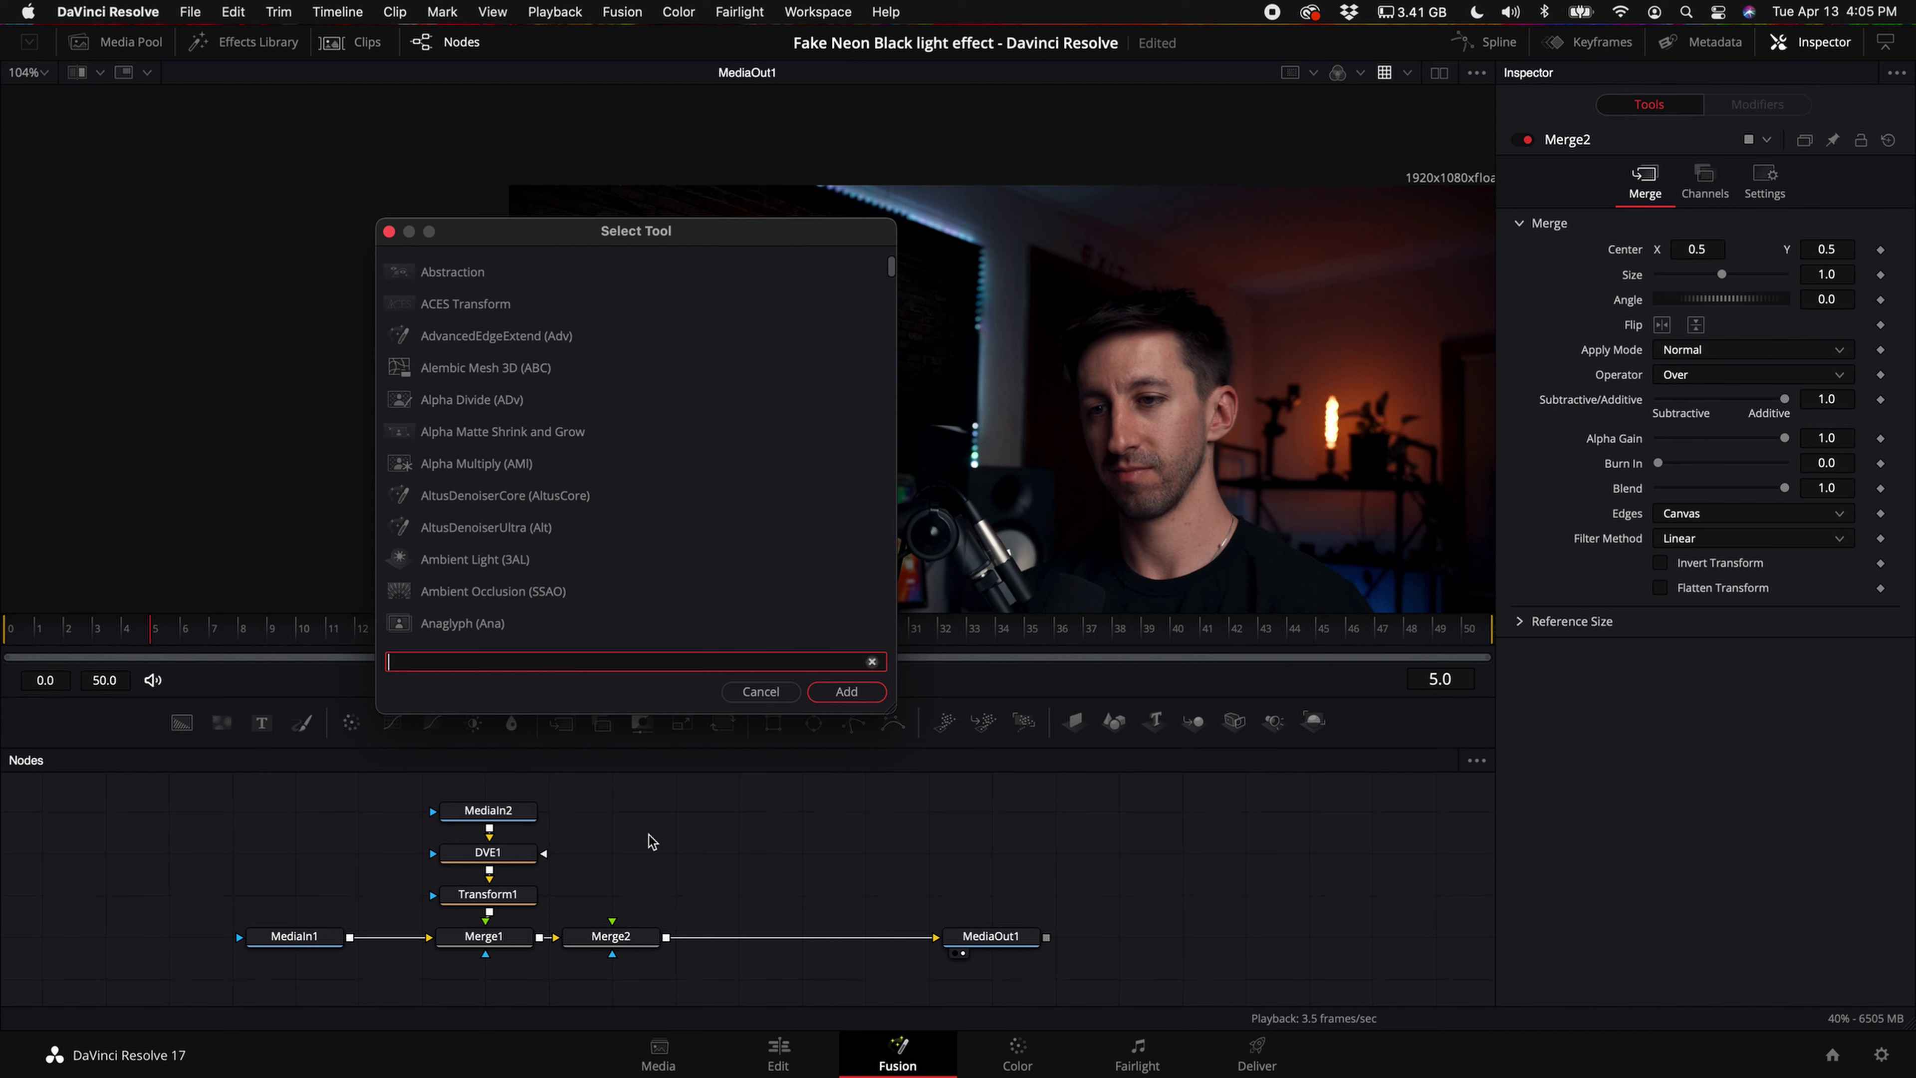
text(back)
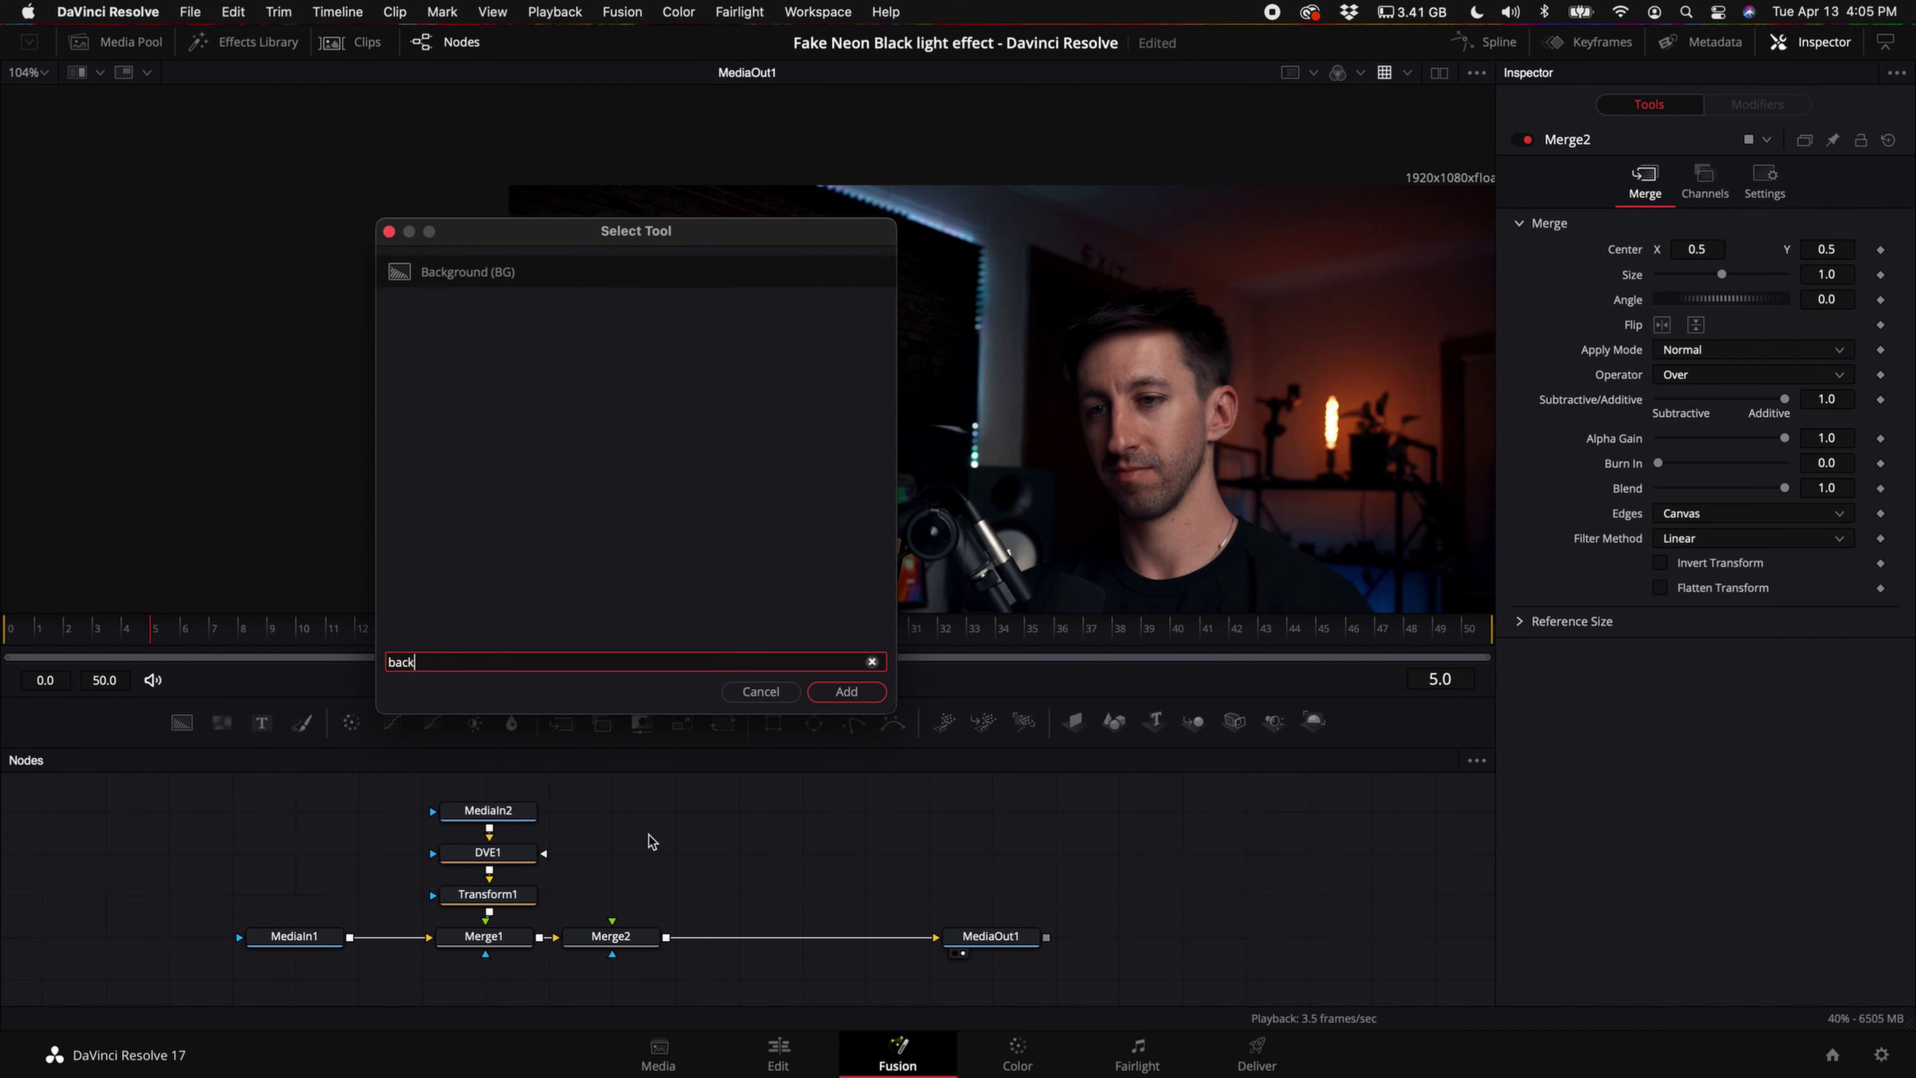
key(Return)
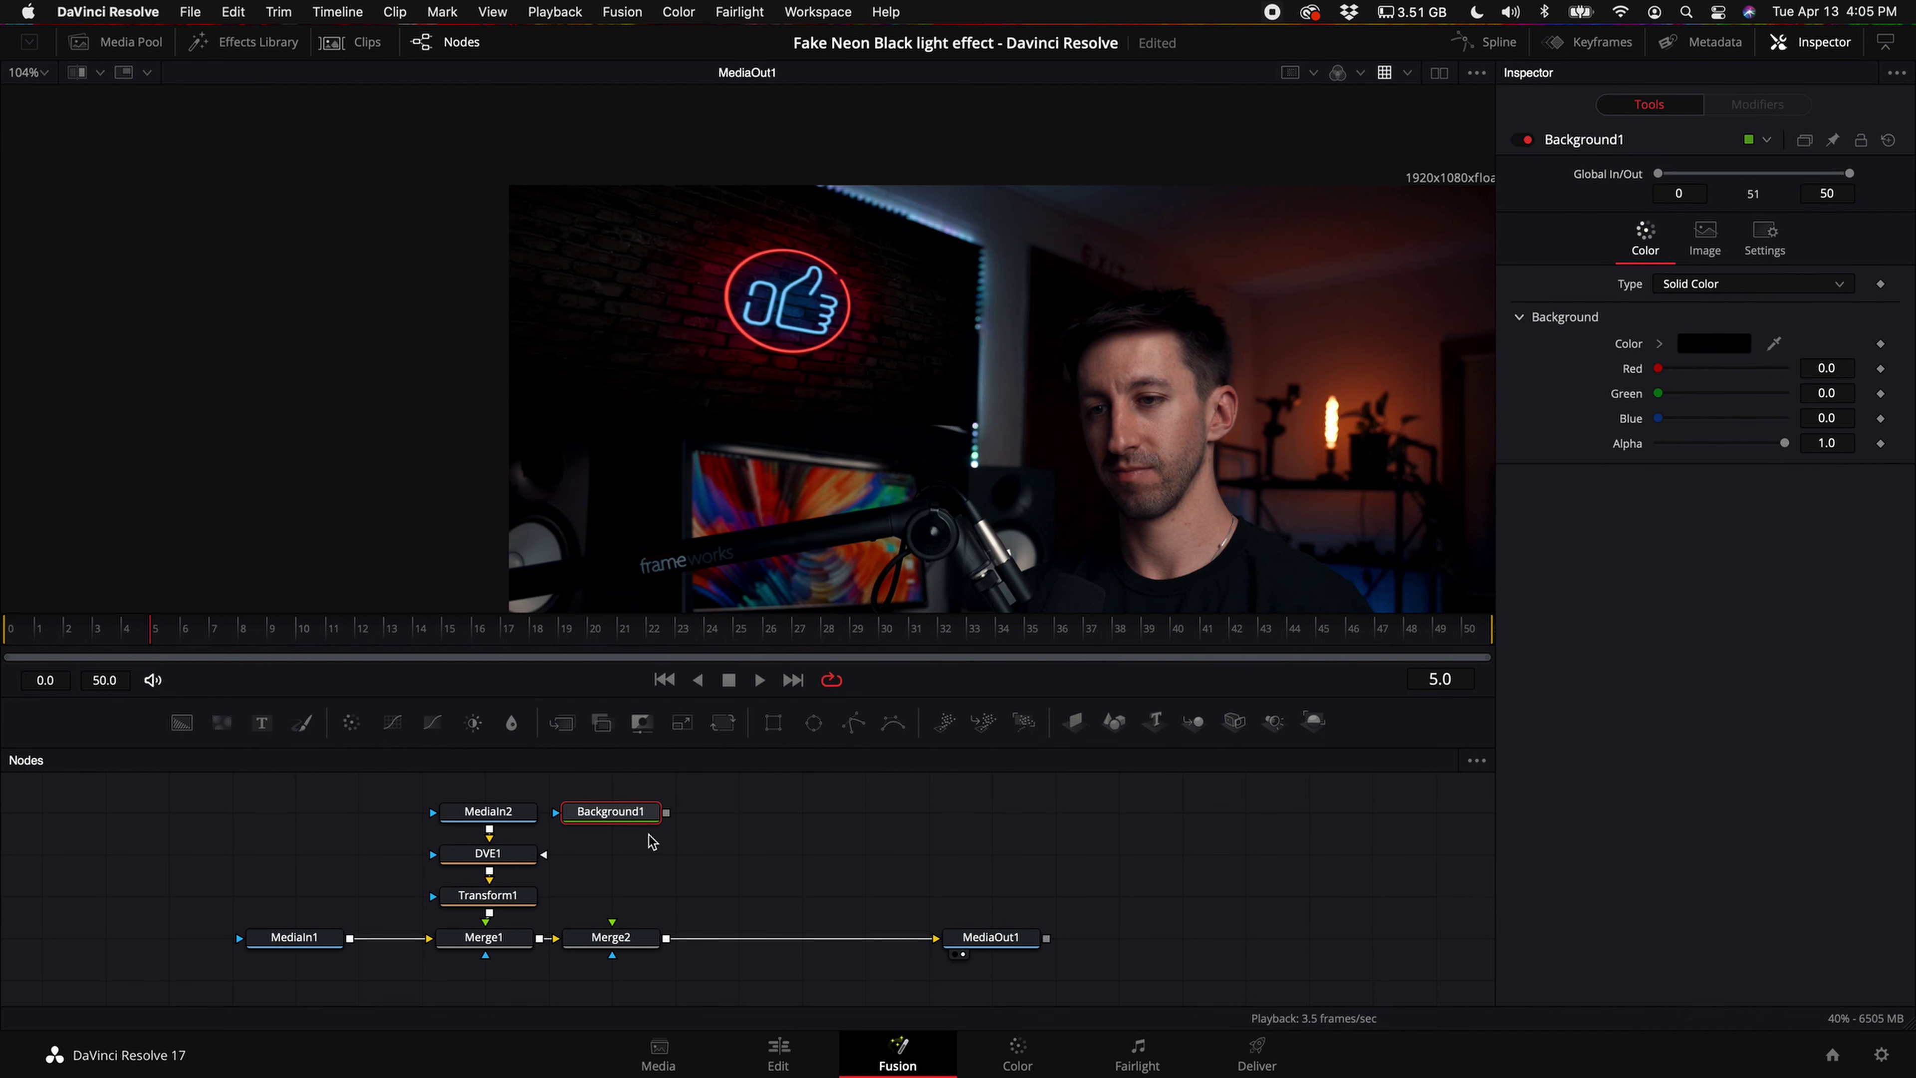
drag(666, 813, 612, 929)
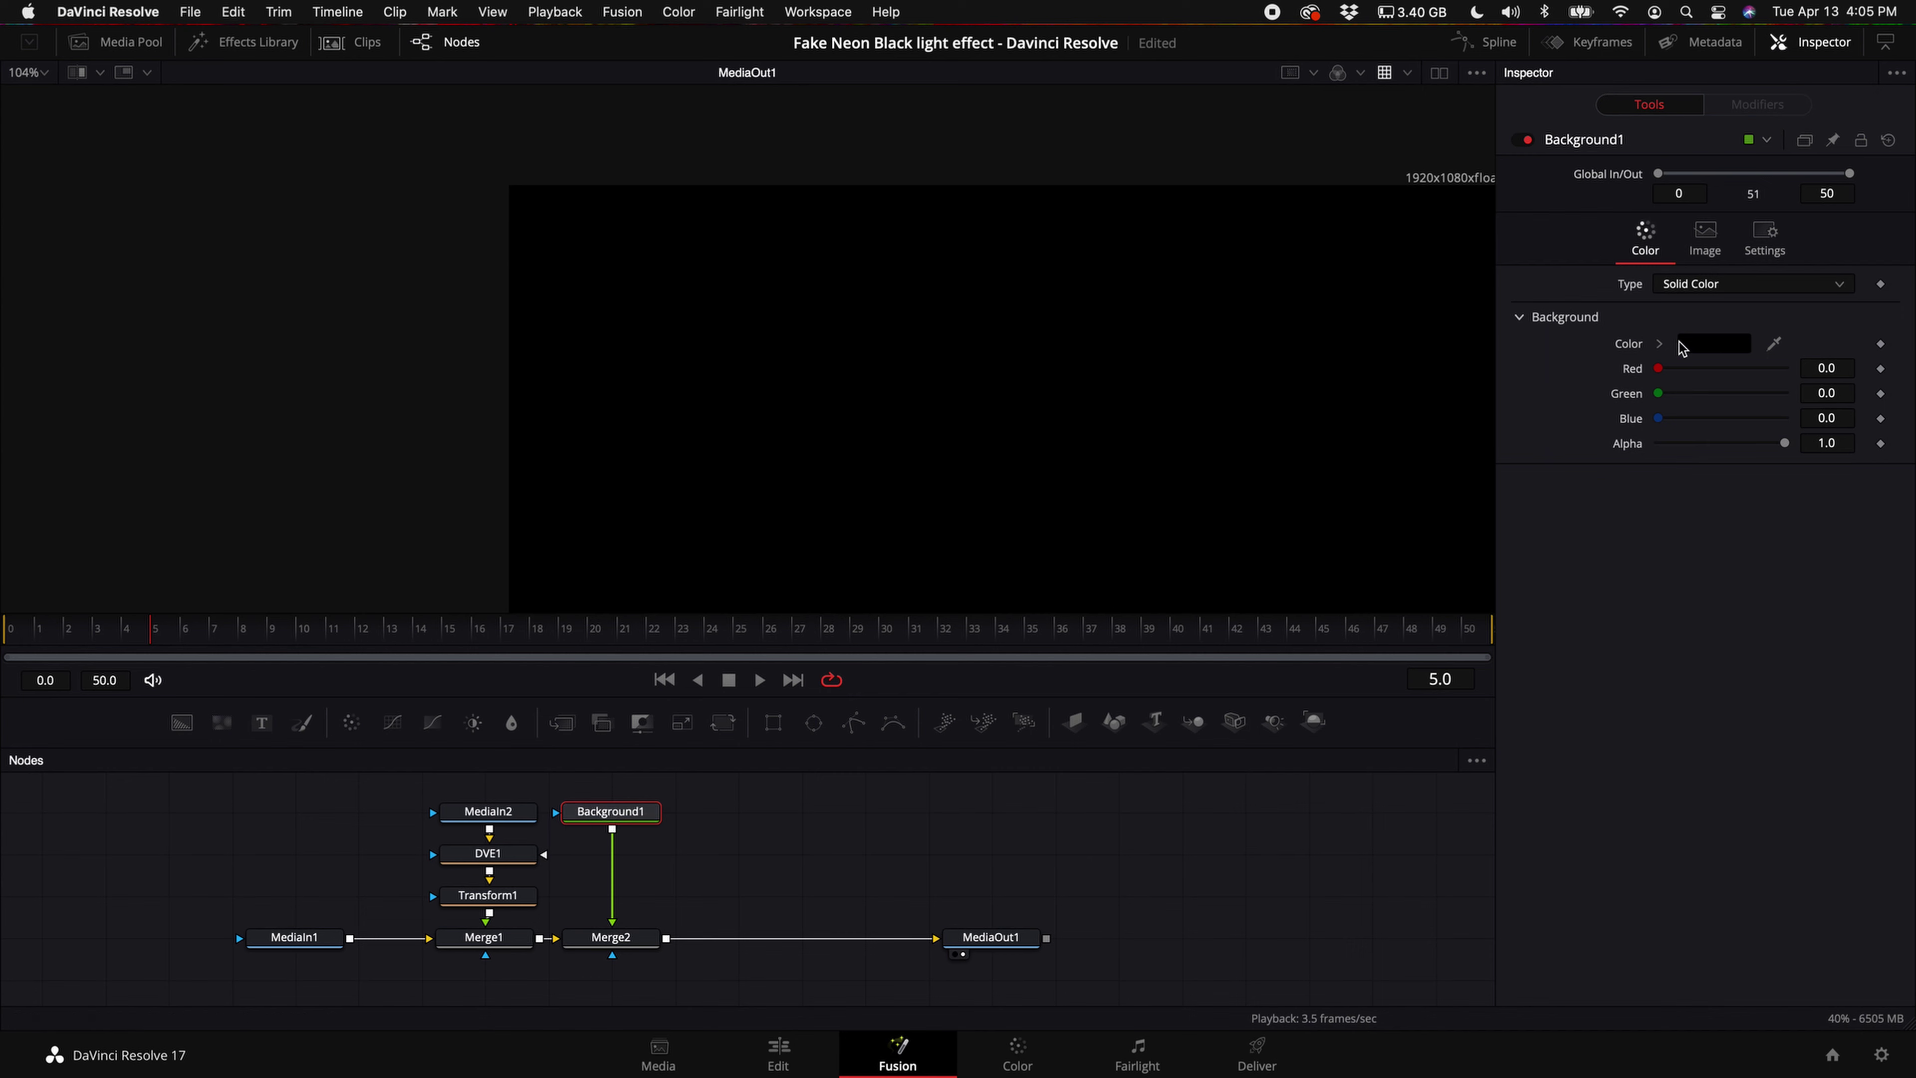
- Set Background1's colour to bright cyan, about red 0.13, green 1.0, blue 0.97
click(1728, 351)
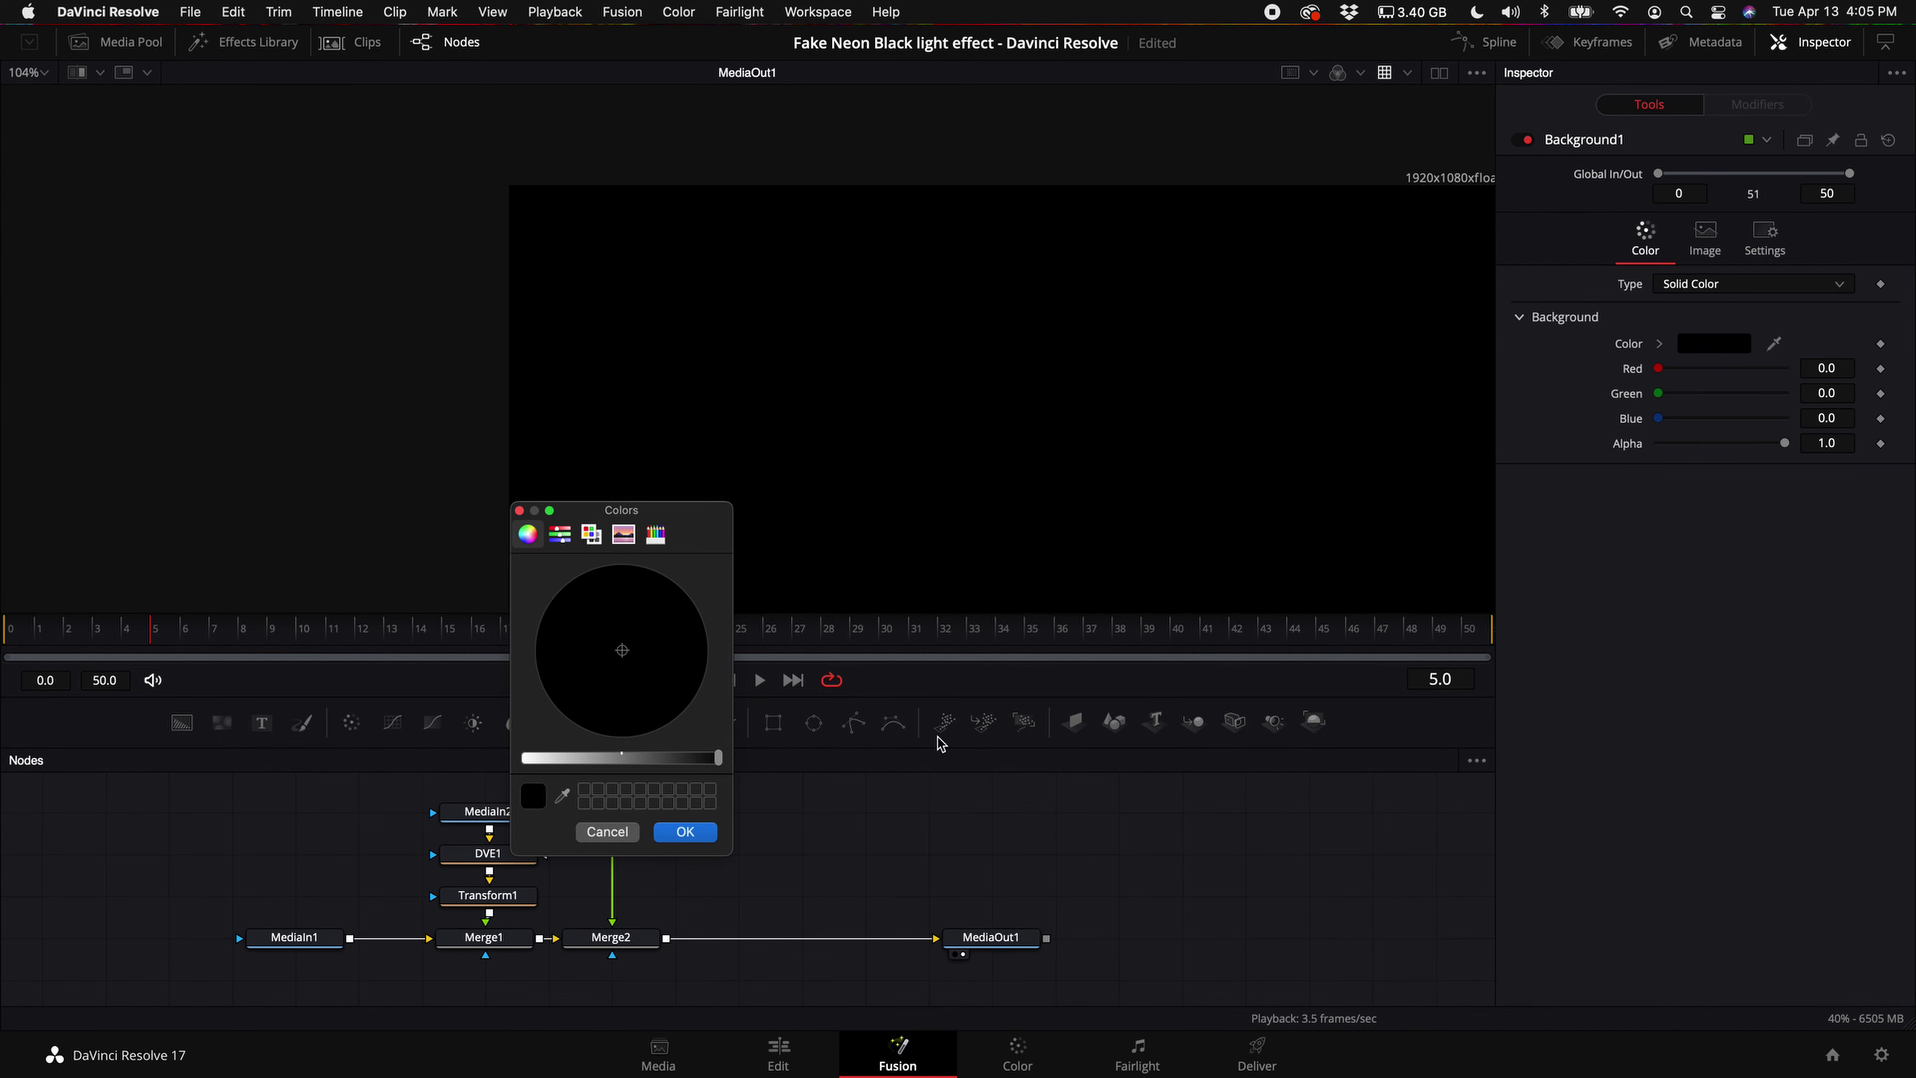
drag(717, 758, 526, 758)
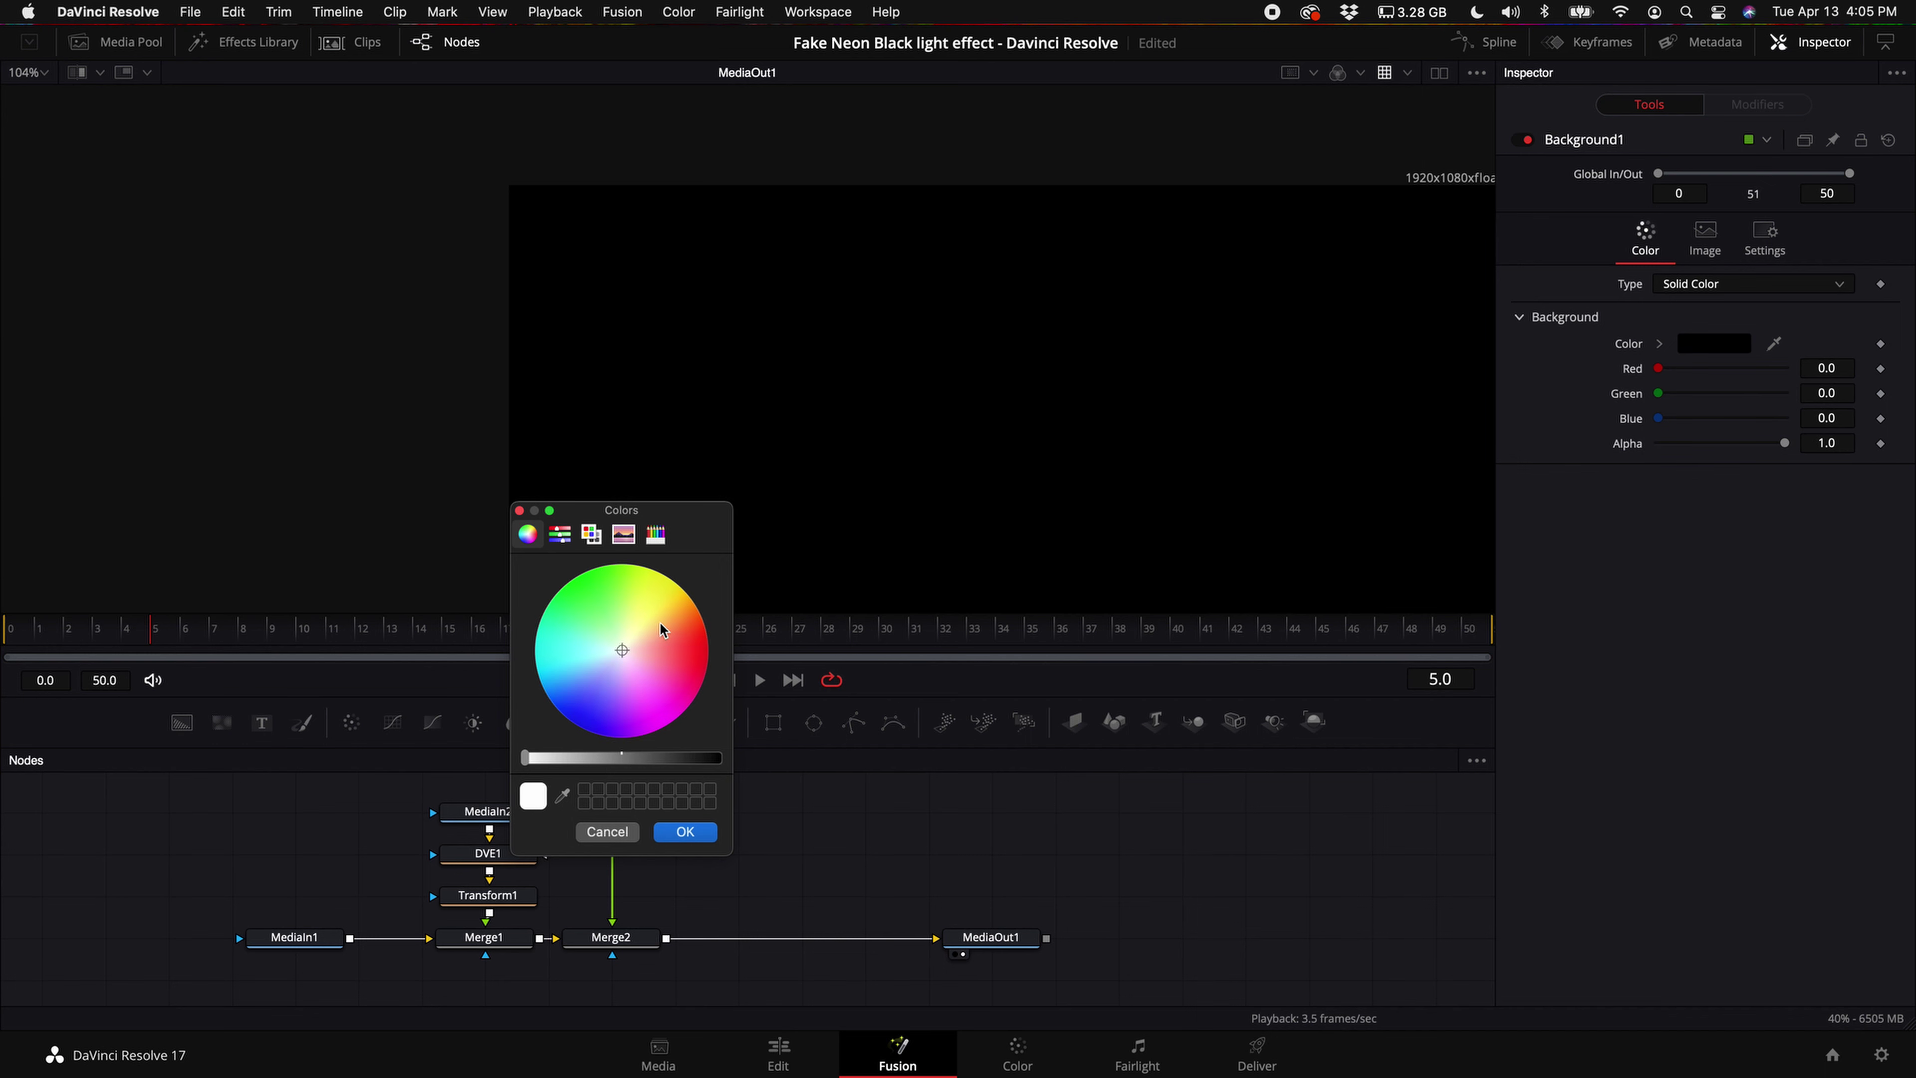
drag(626, 655, 538, 651)
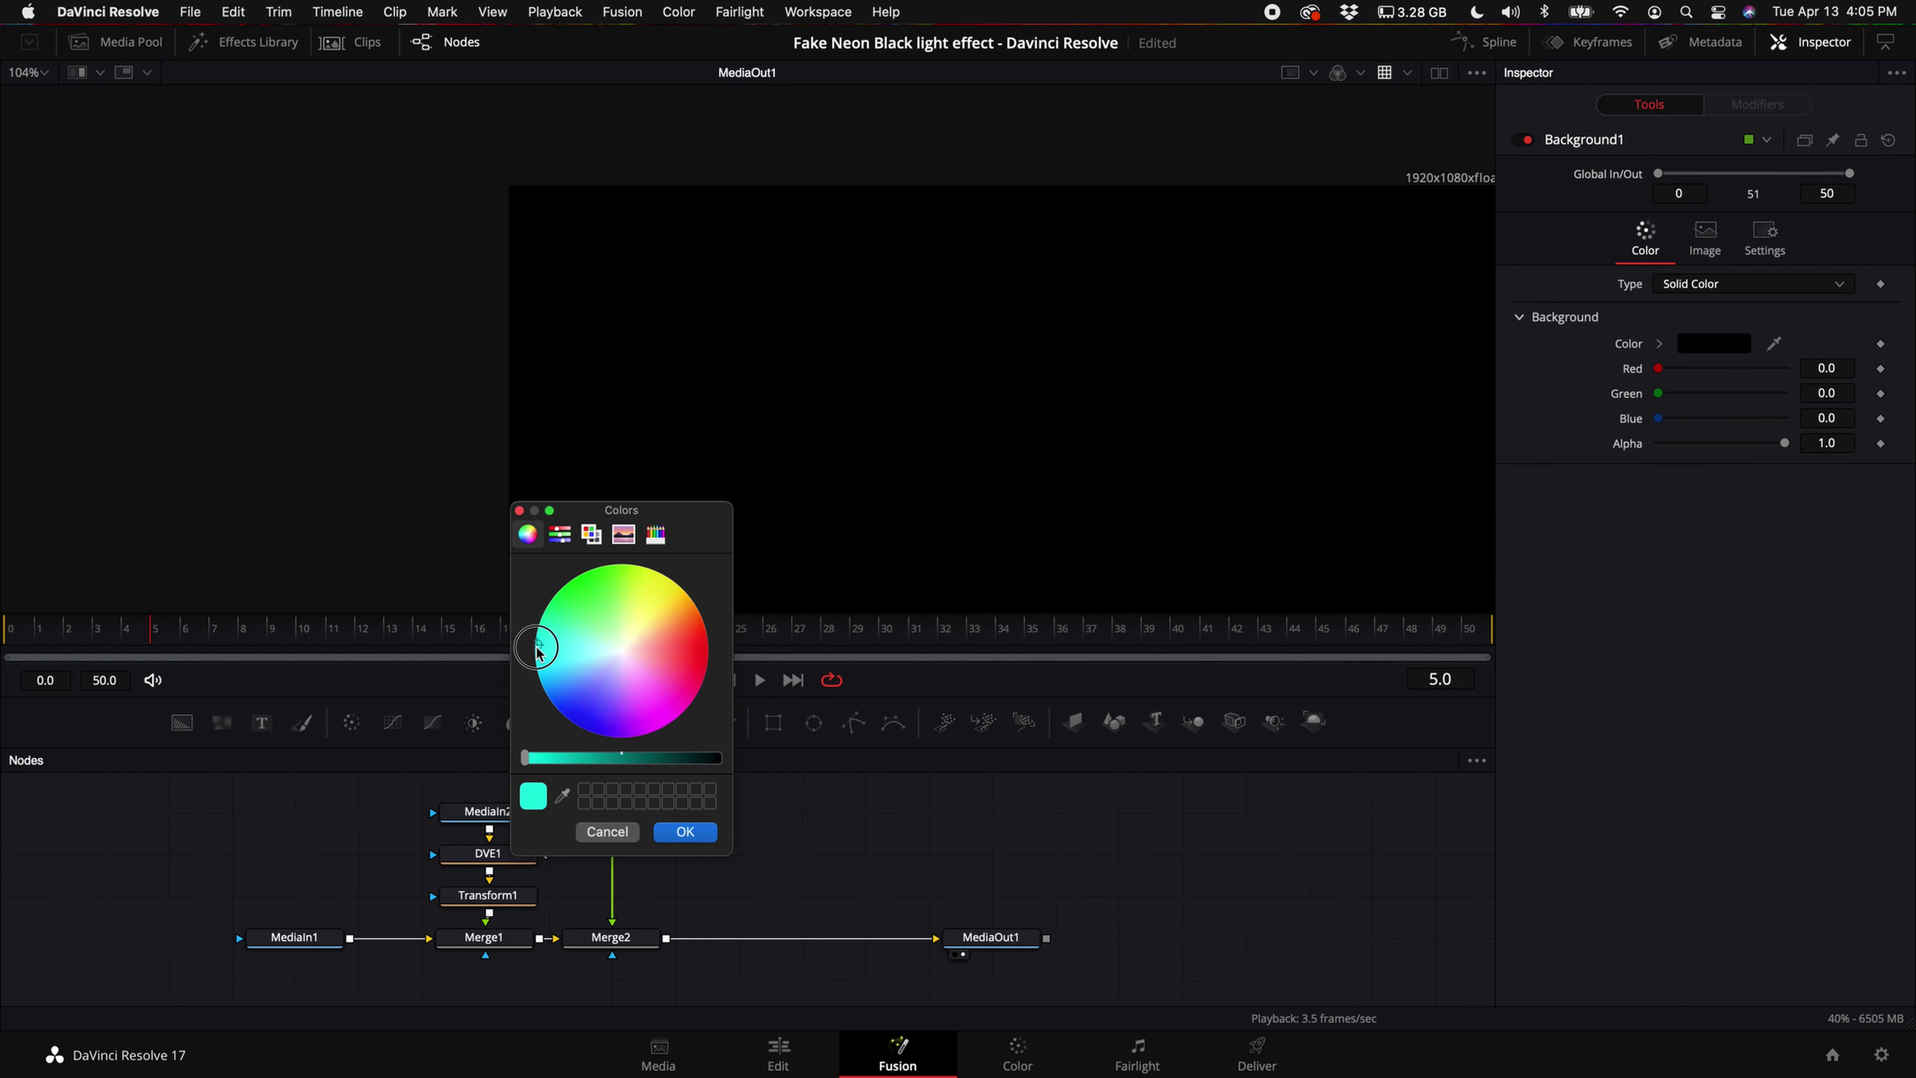
click(685, 832)
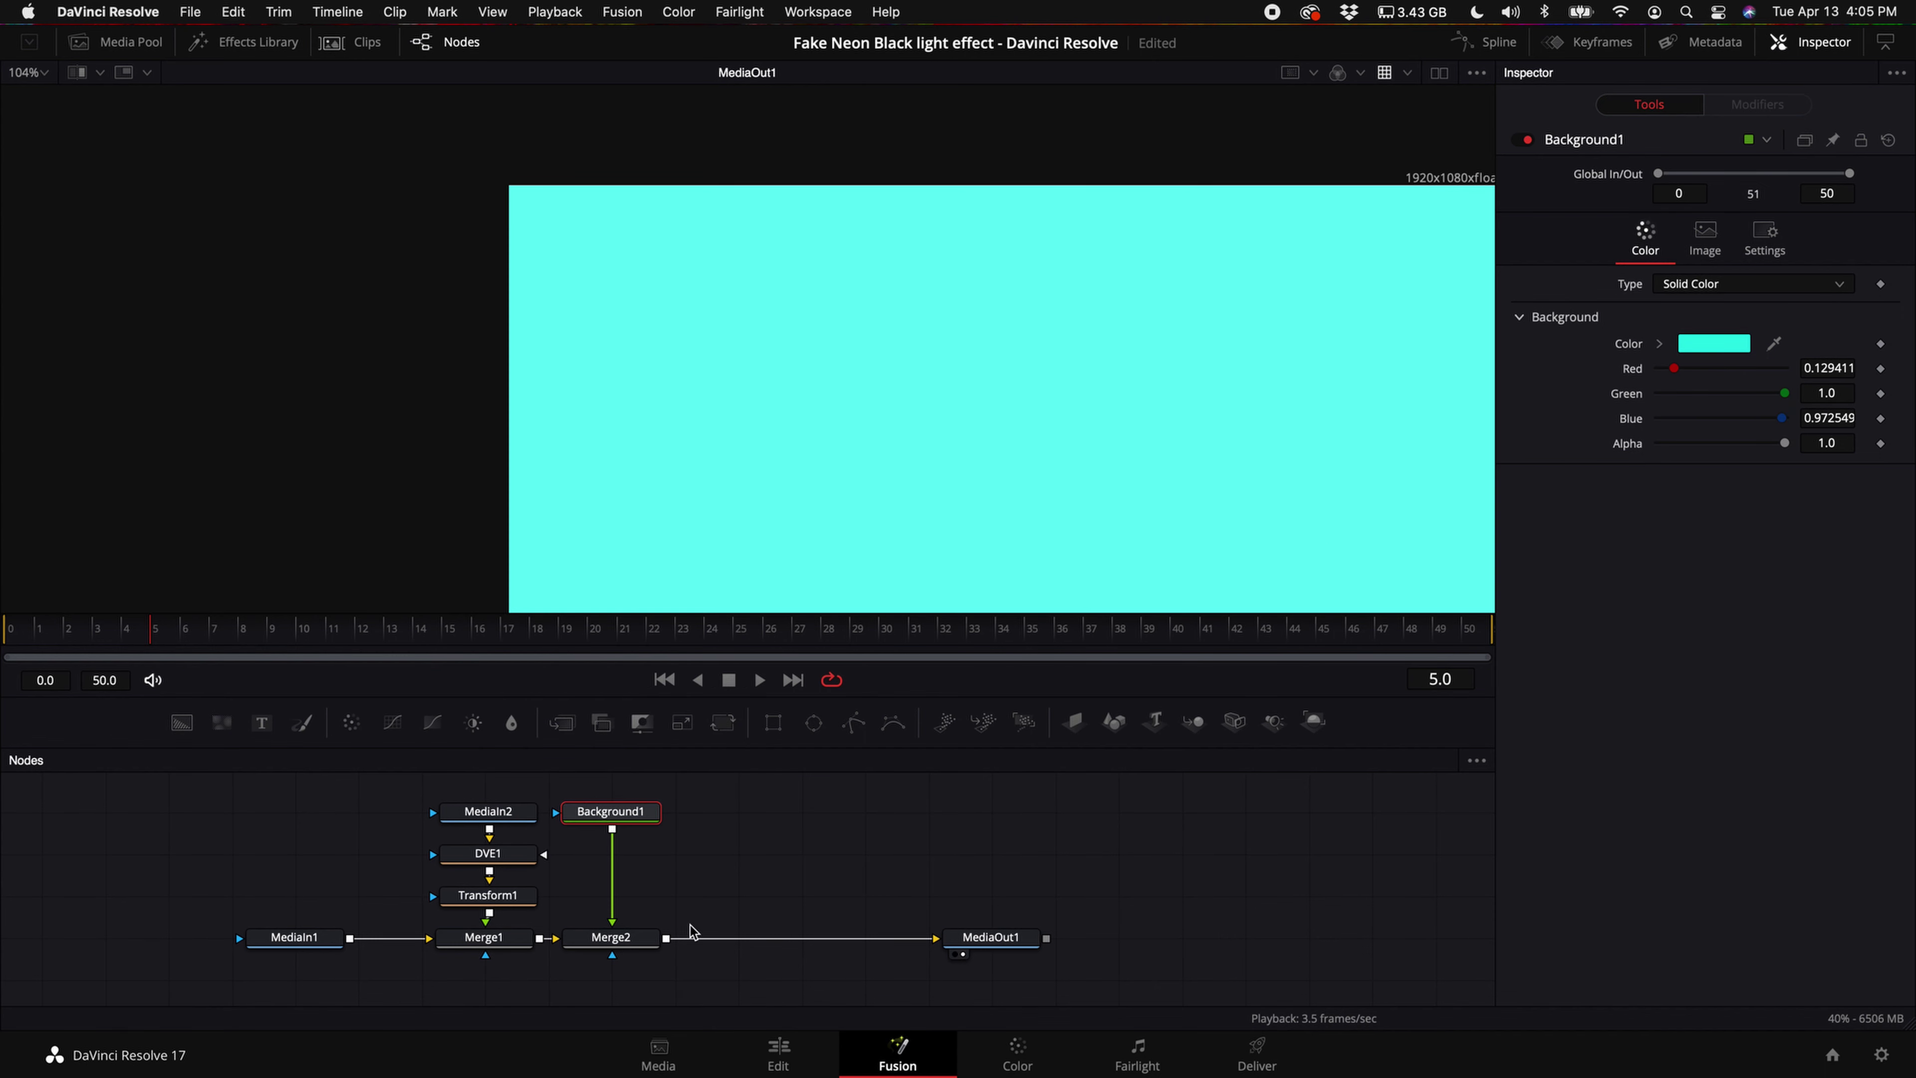
- Mask Merge2 with a polygon traced around the four corners of the airborne card at frame 0
click(613, 939)
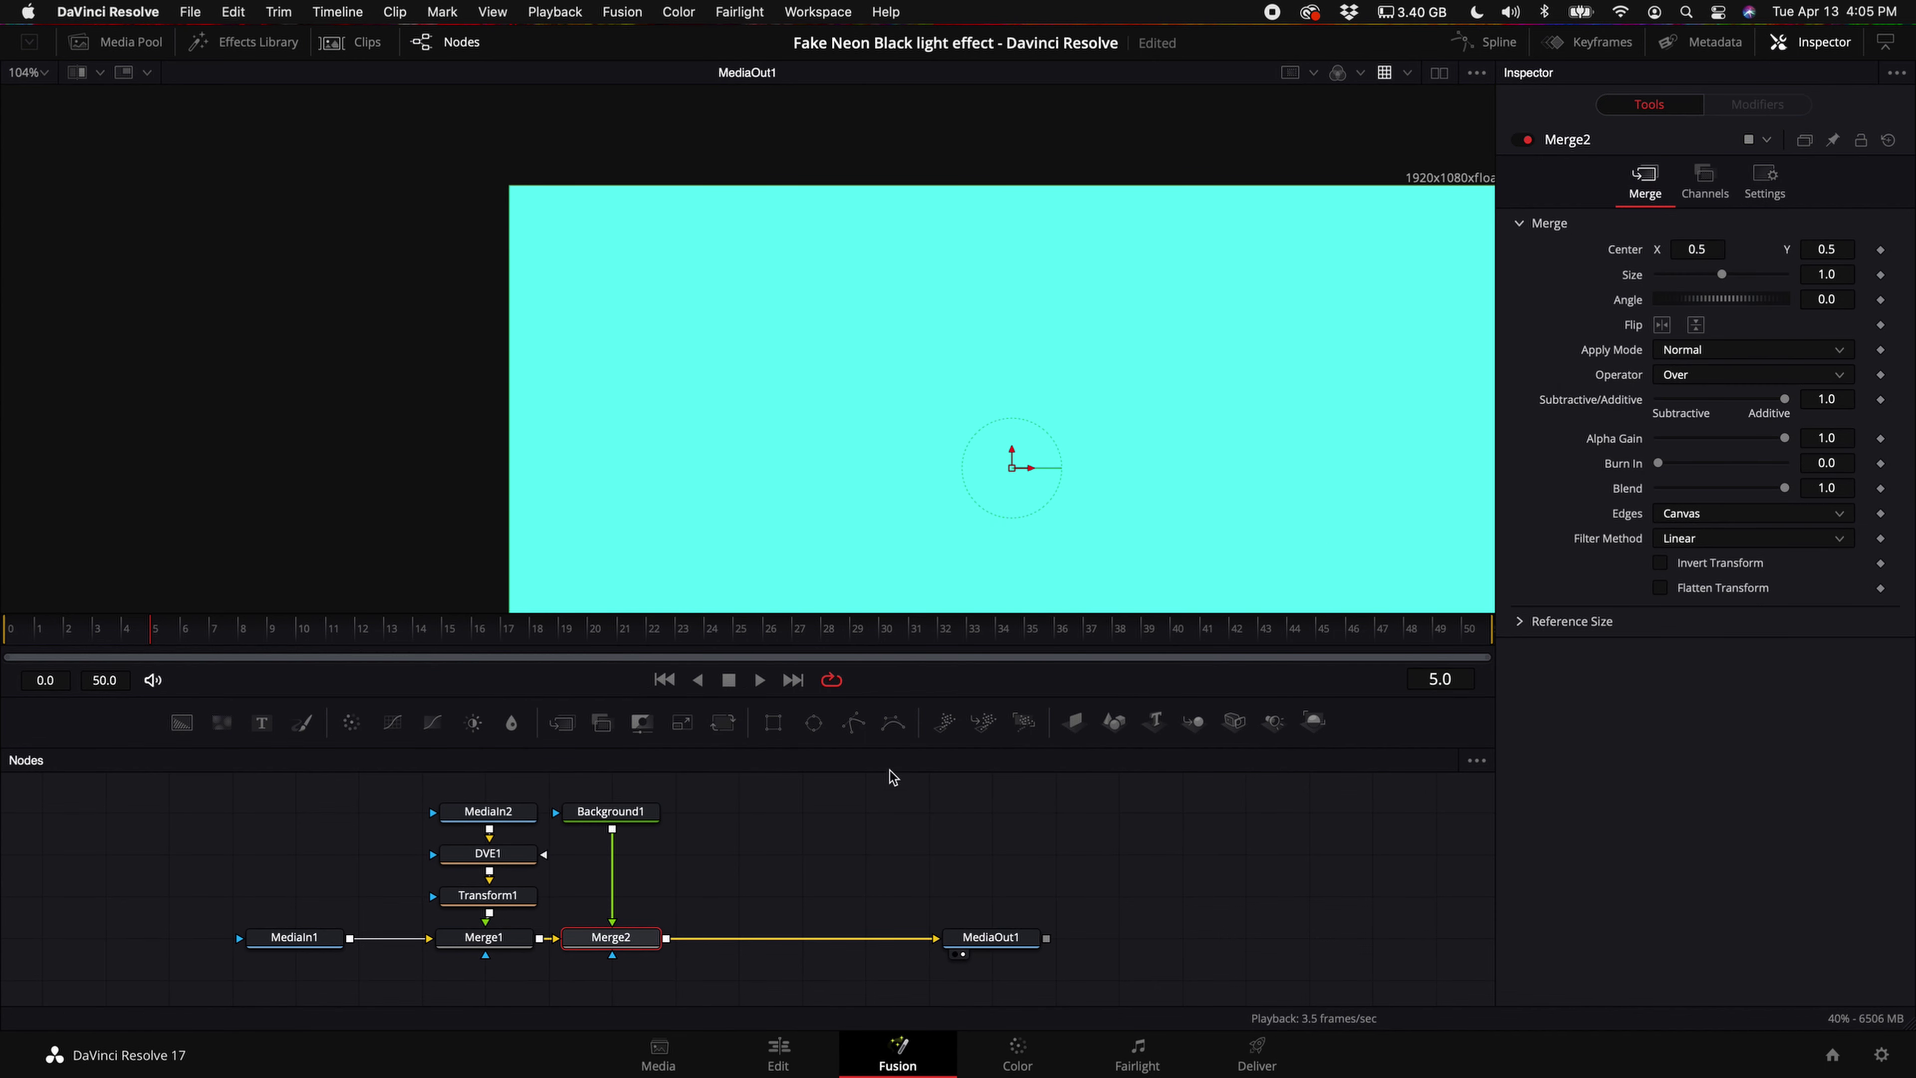
click(855, 724)
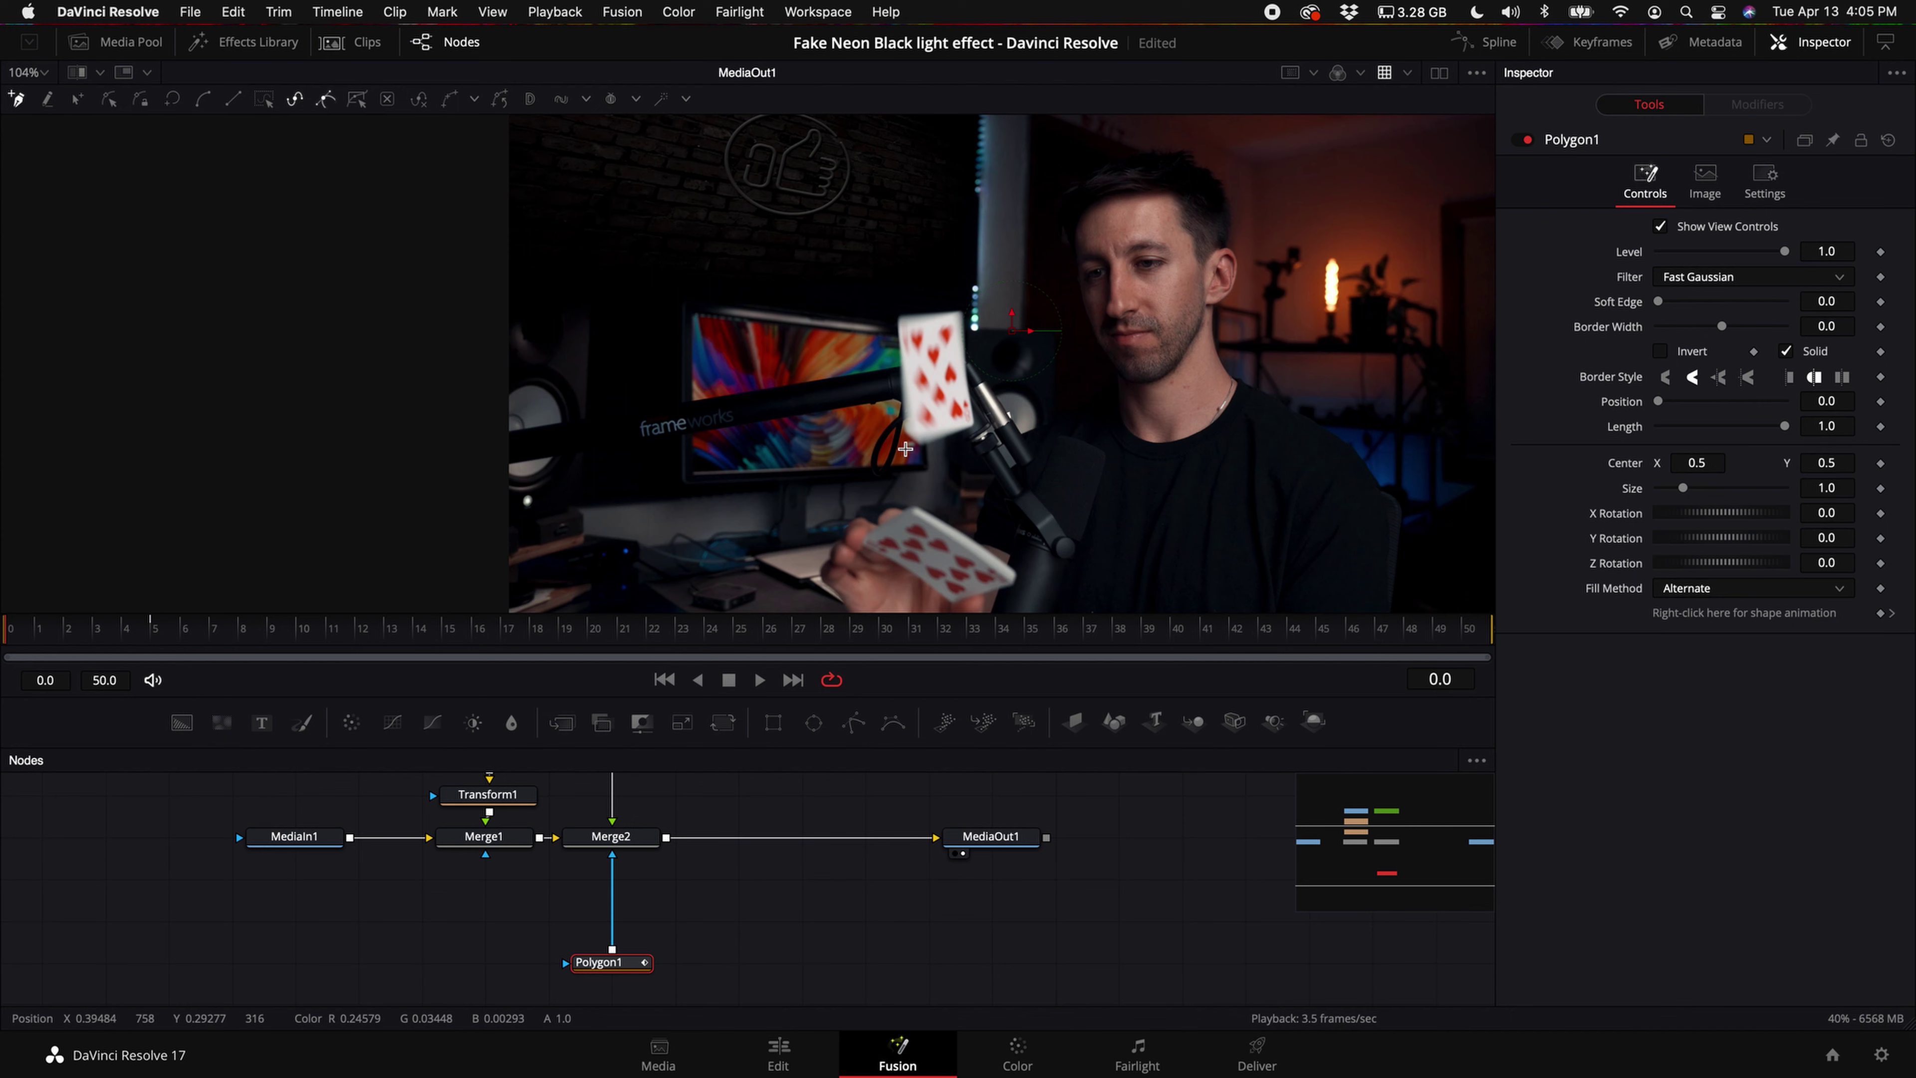
scroll(905, 448, up, 3)
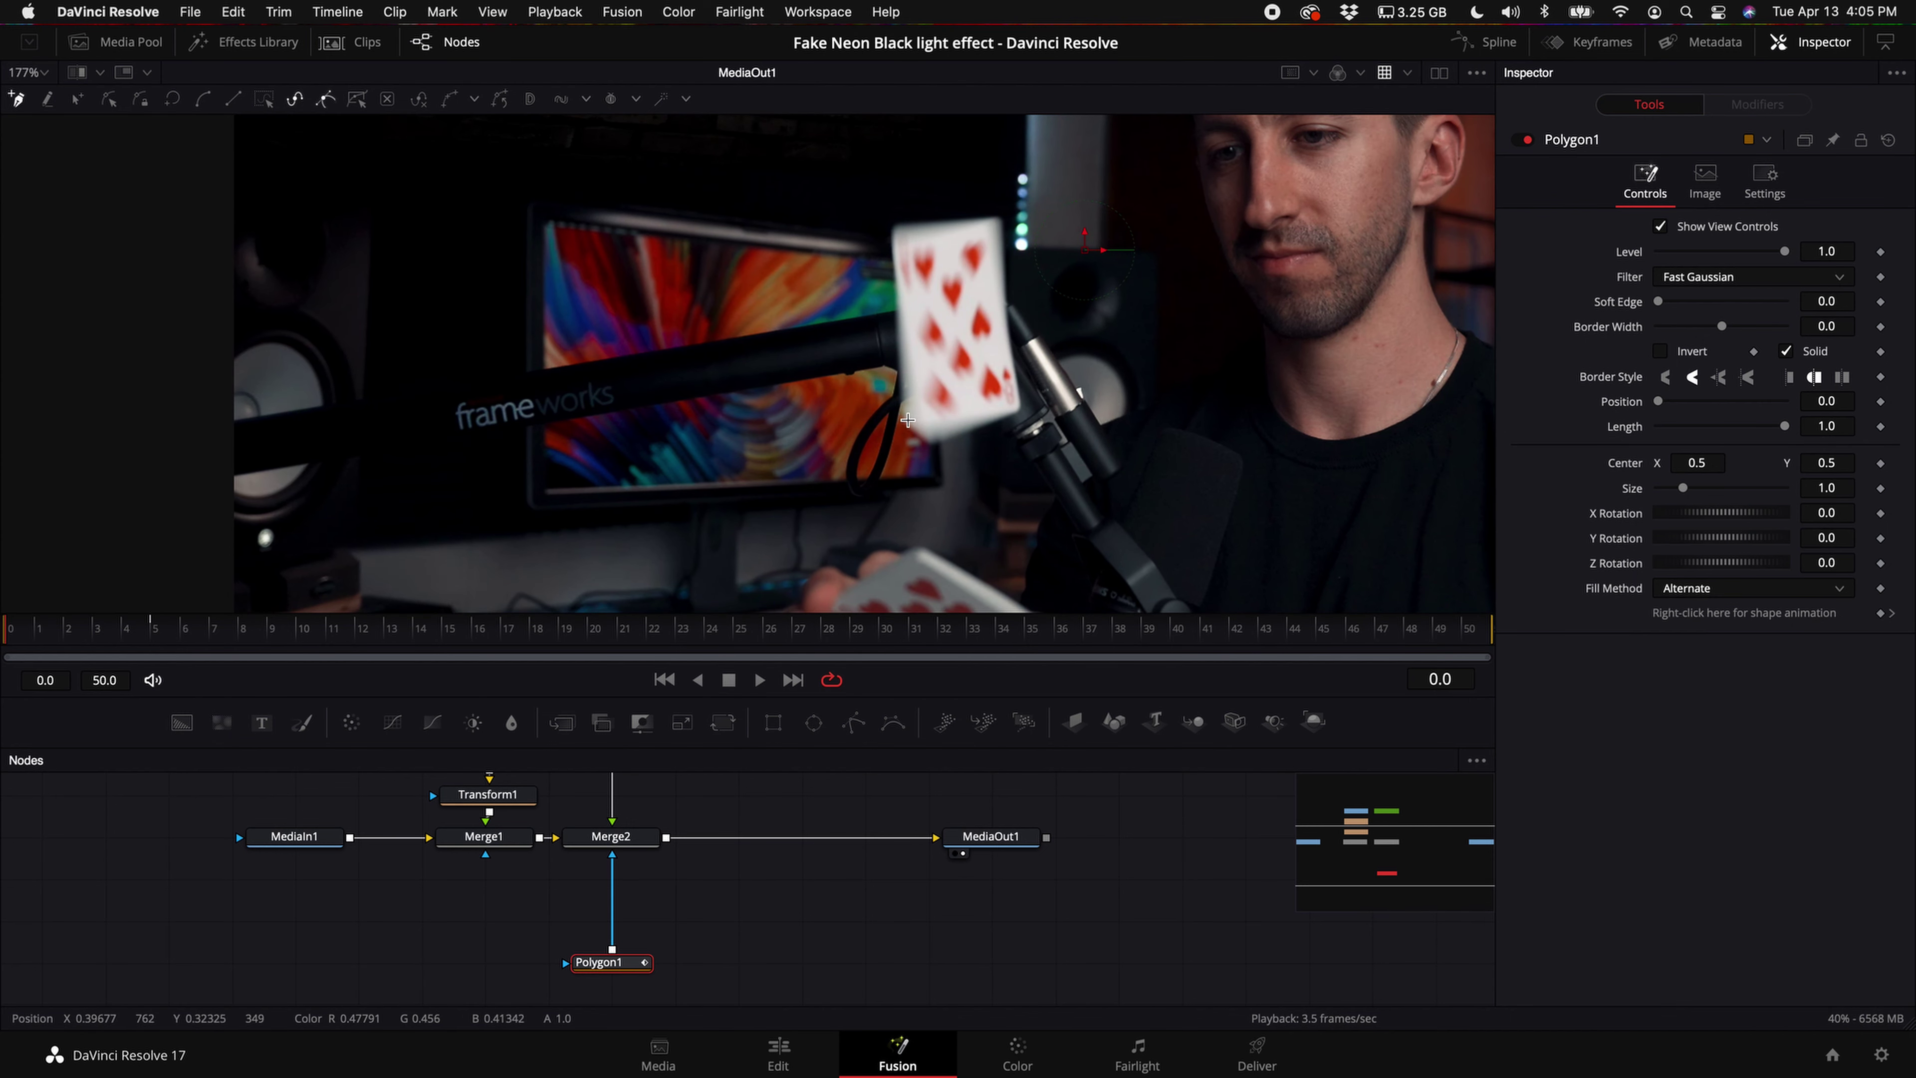
click(892, 231)
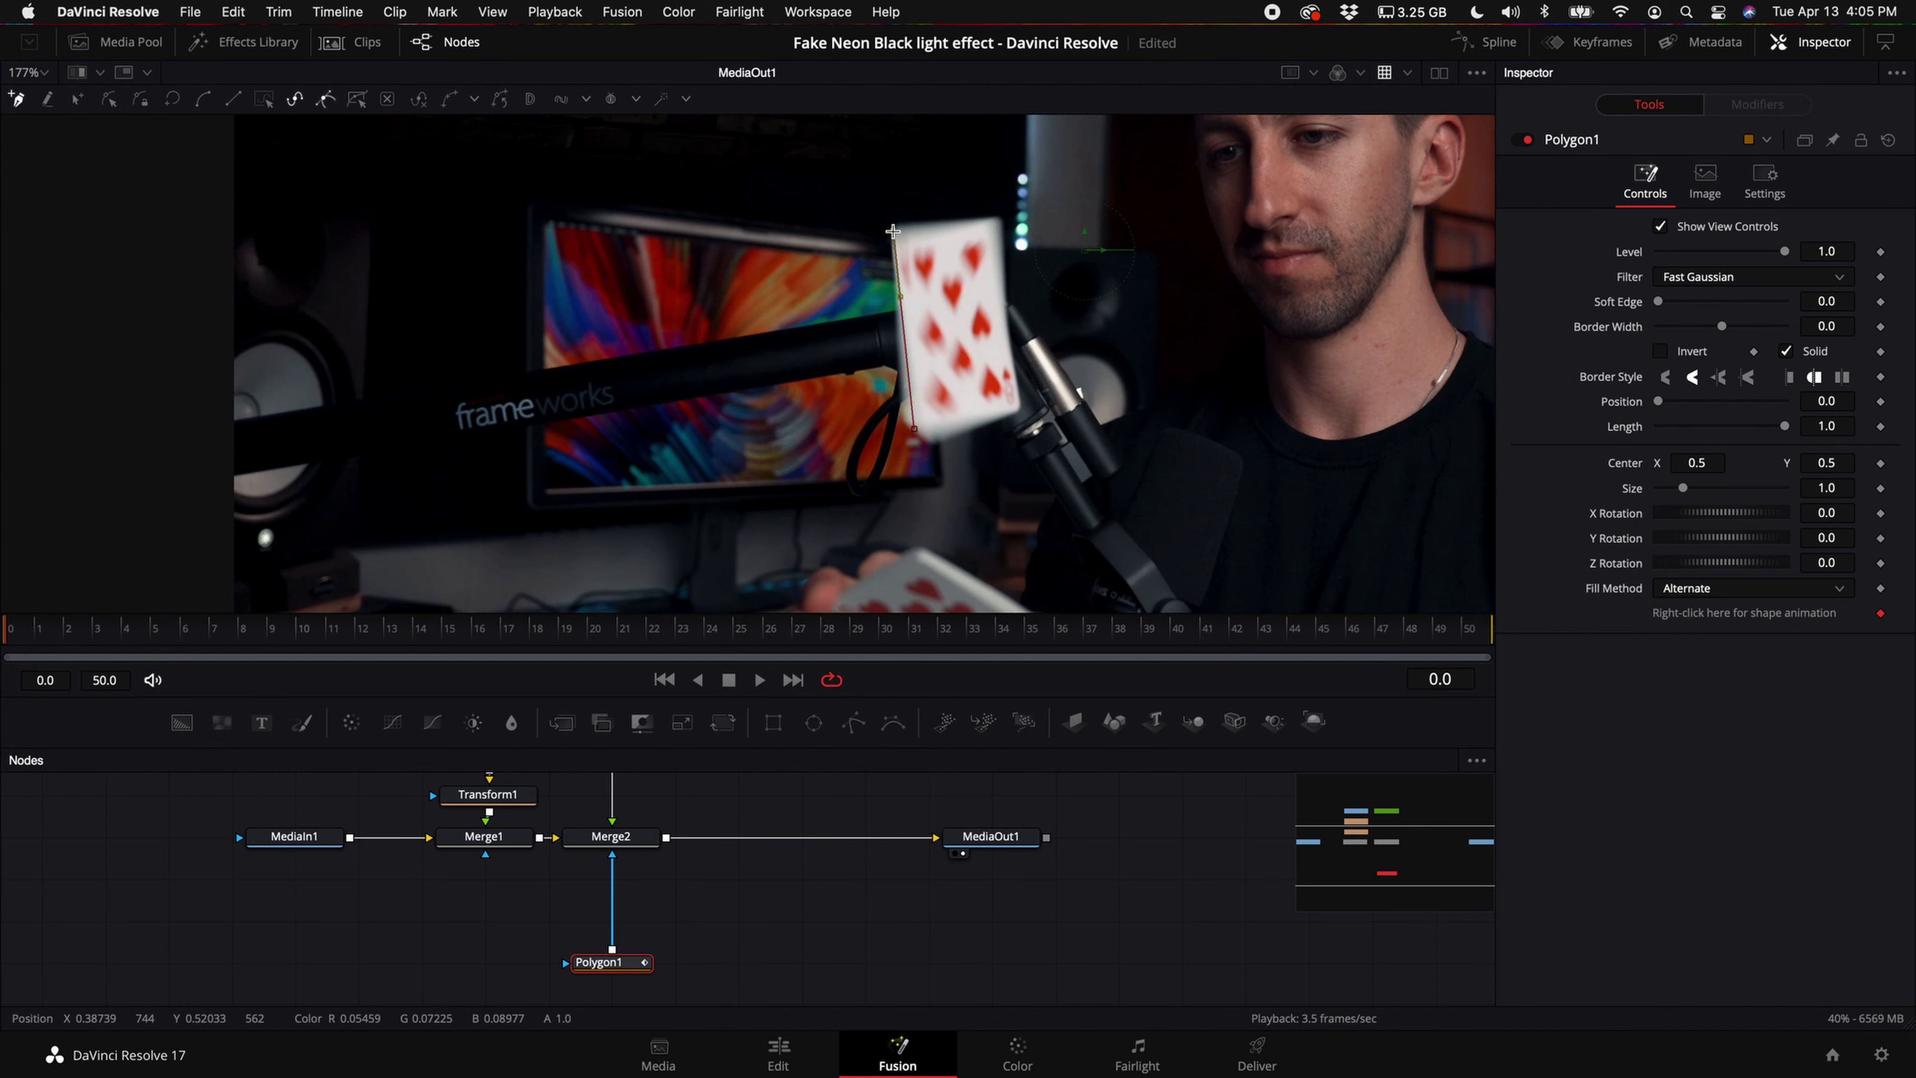
click(997, 218)
click(916, 430)
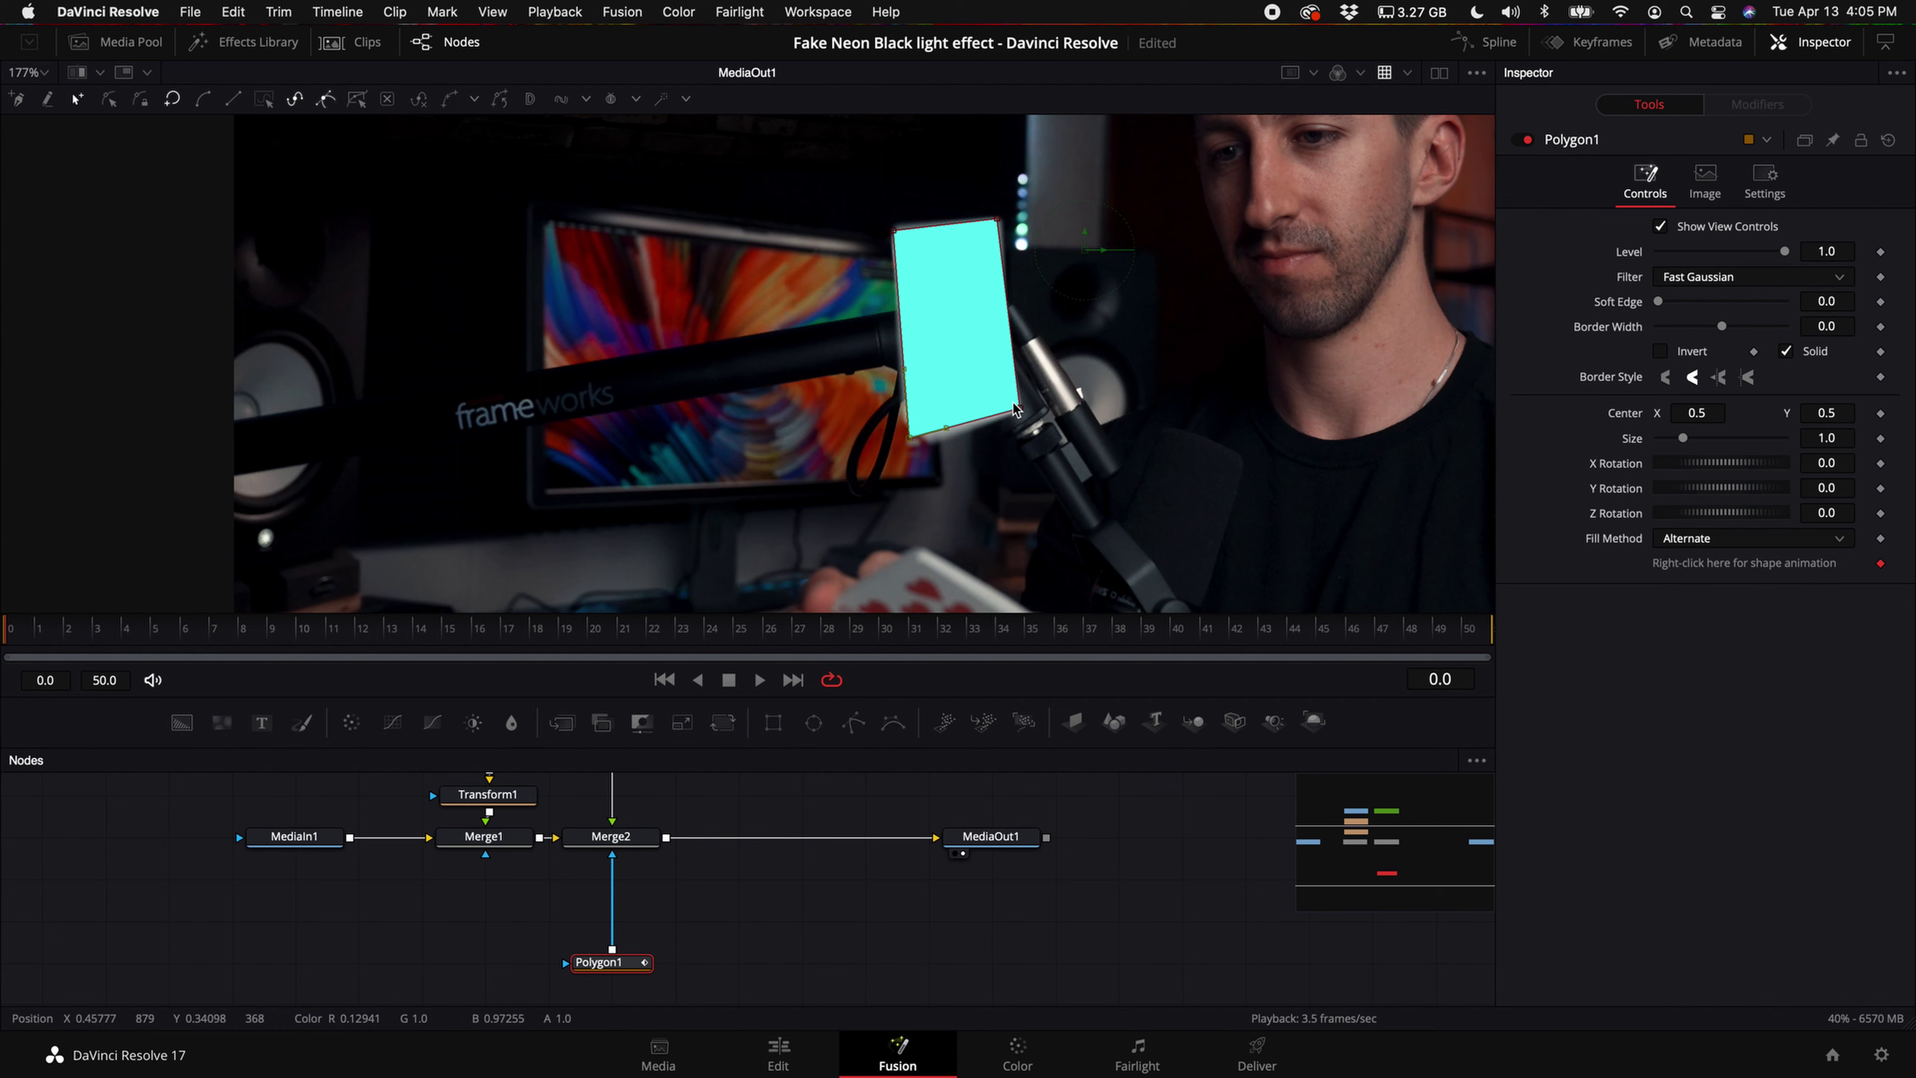
drag(911, 444, 911, 442)
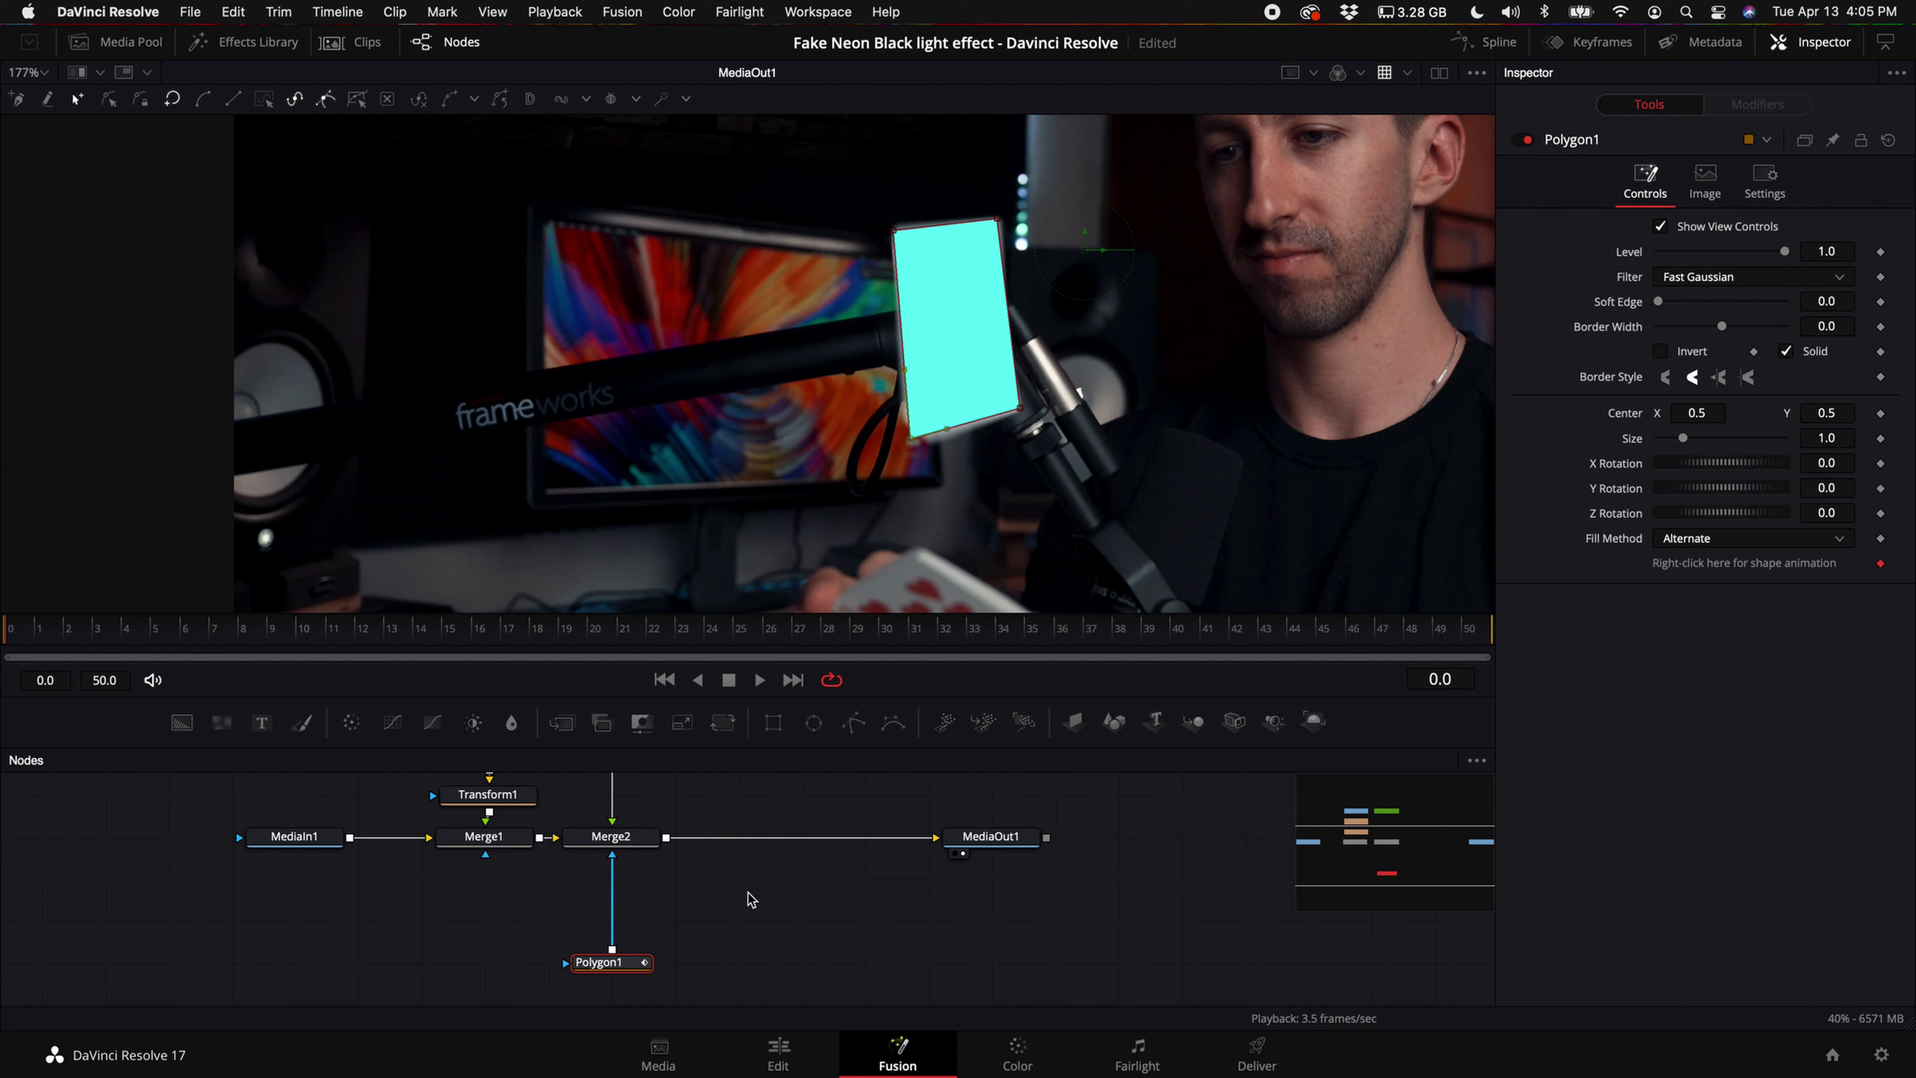
- Advance to frame 1 and move Polygon1's points toward the matching corners of the tilted card
scroll(855, 921, up, 1)
click(854, 924)
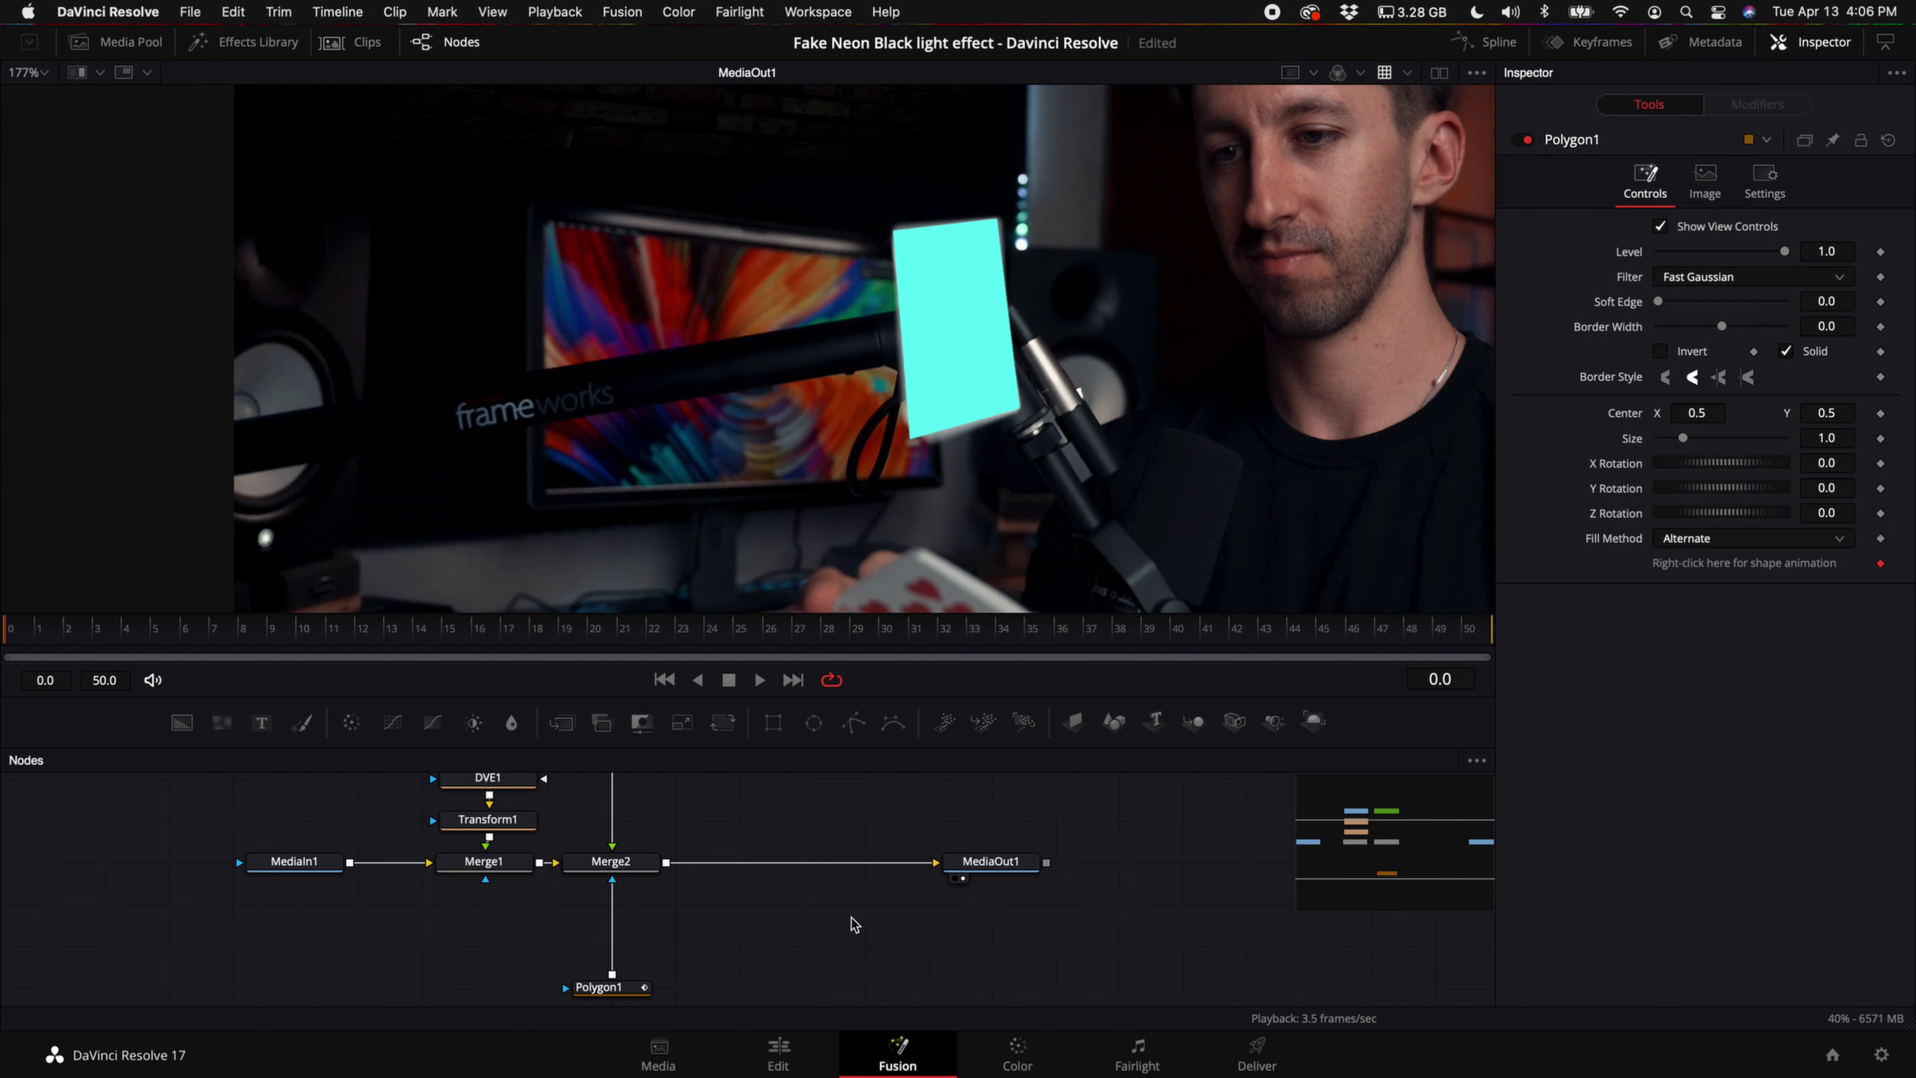
key(Right)
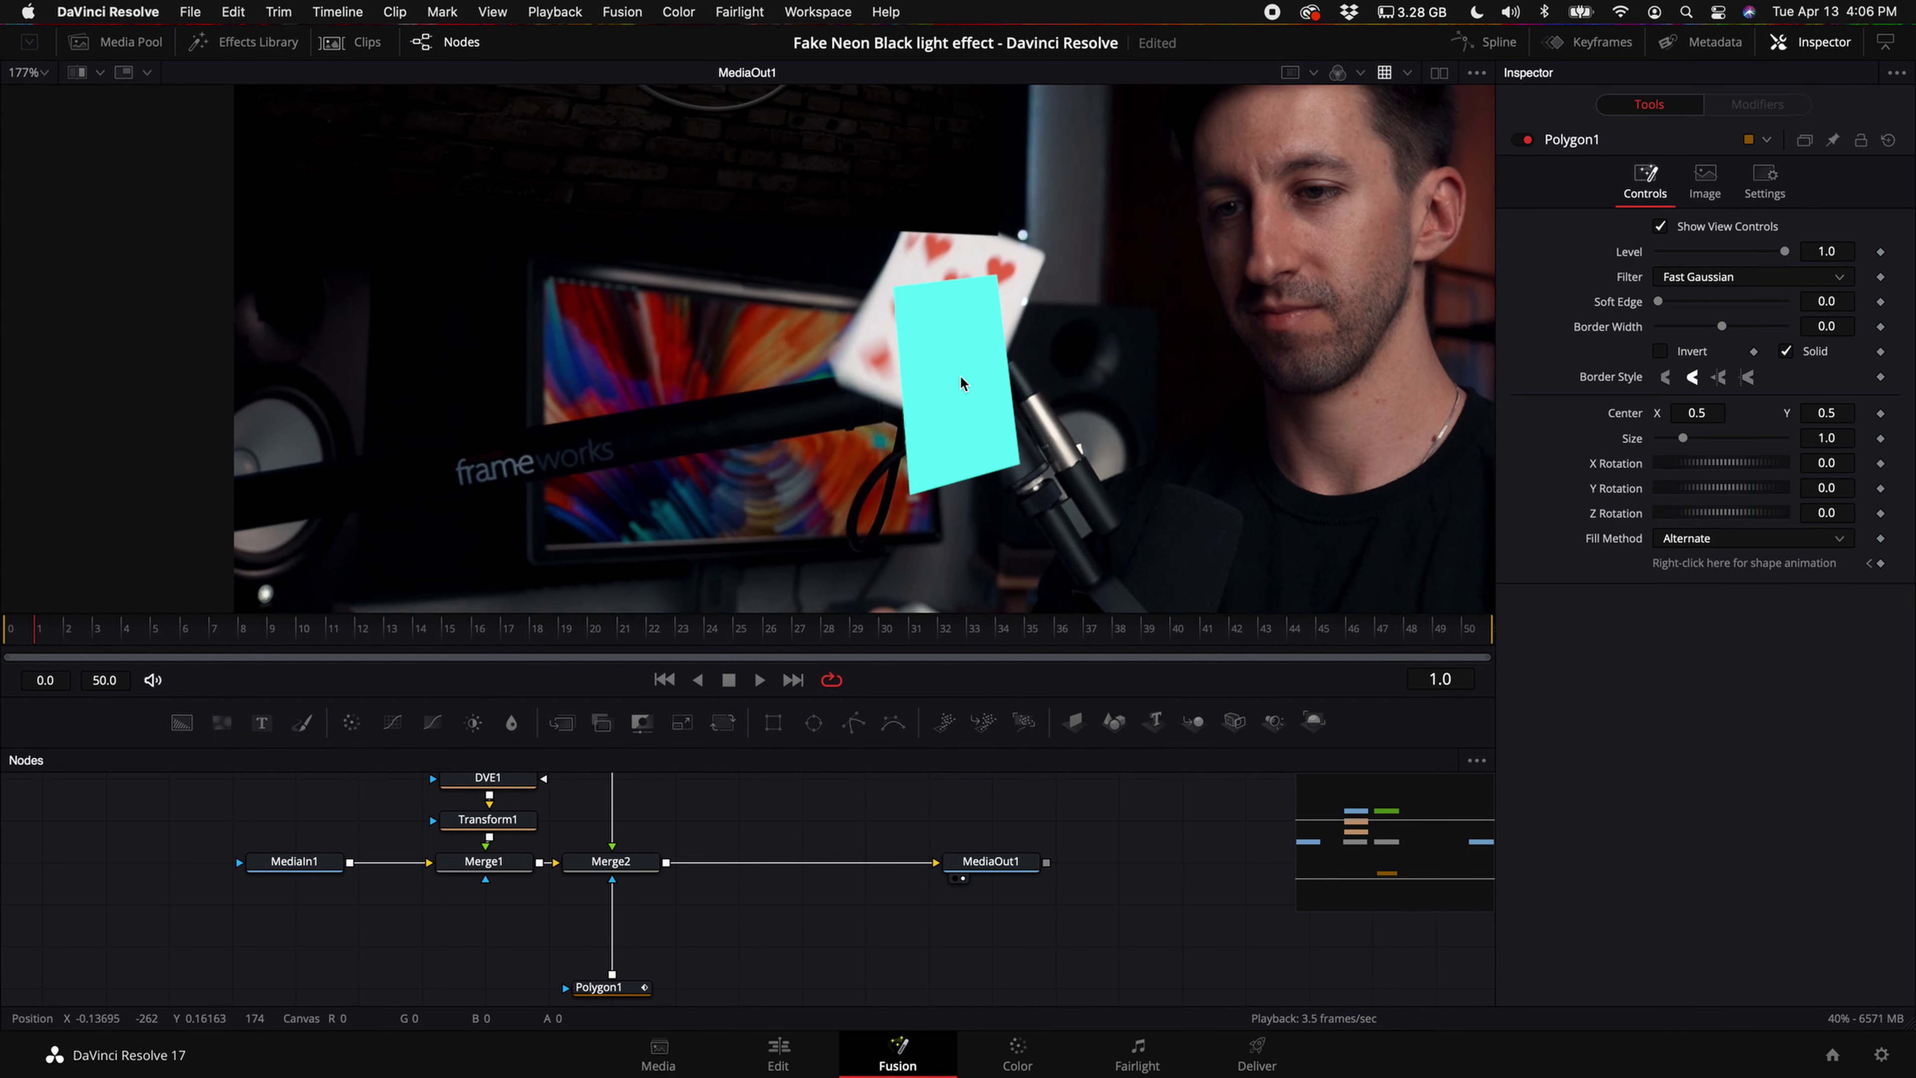
click(600, 986)
drag(896, 330, 908, 251)
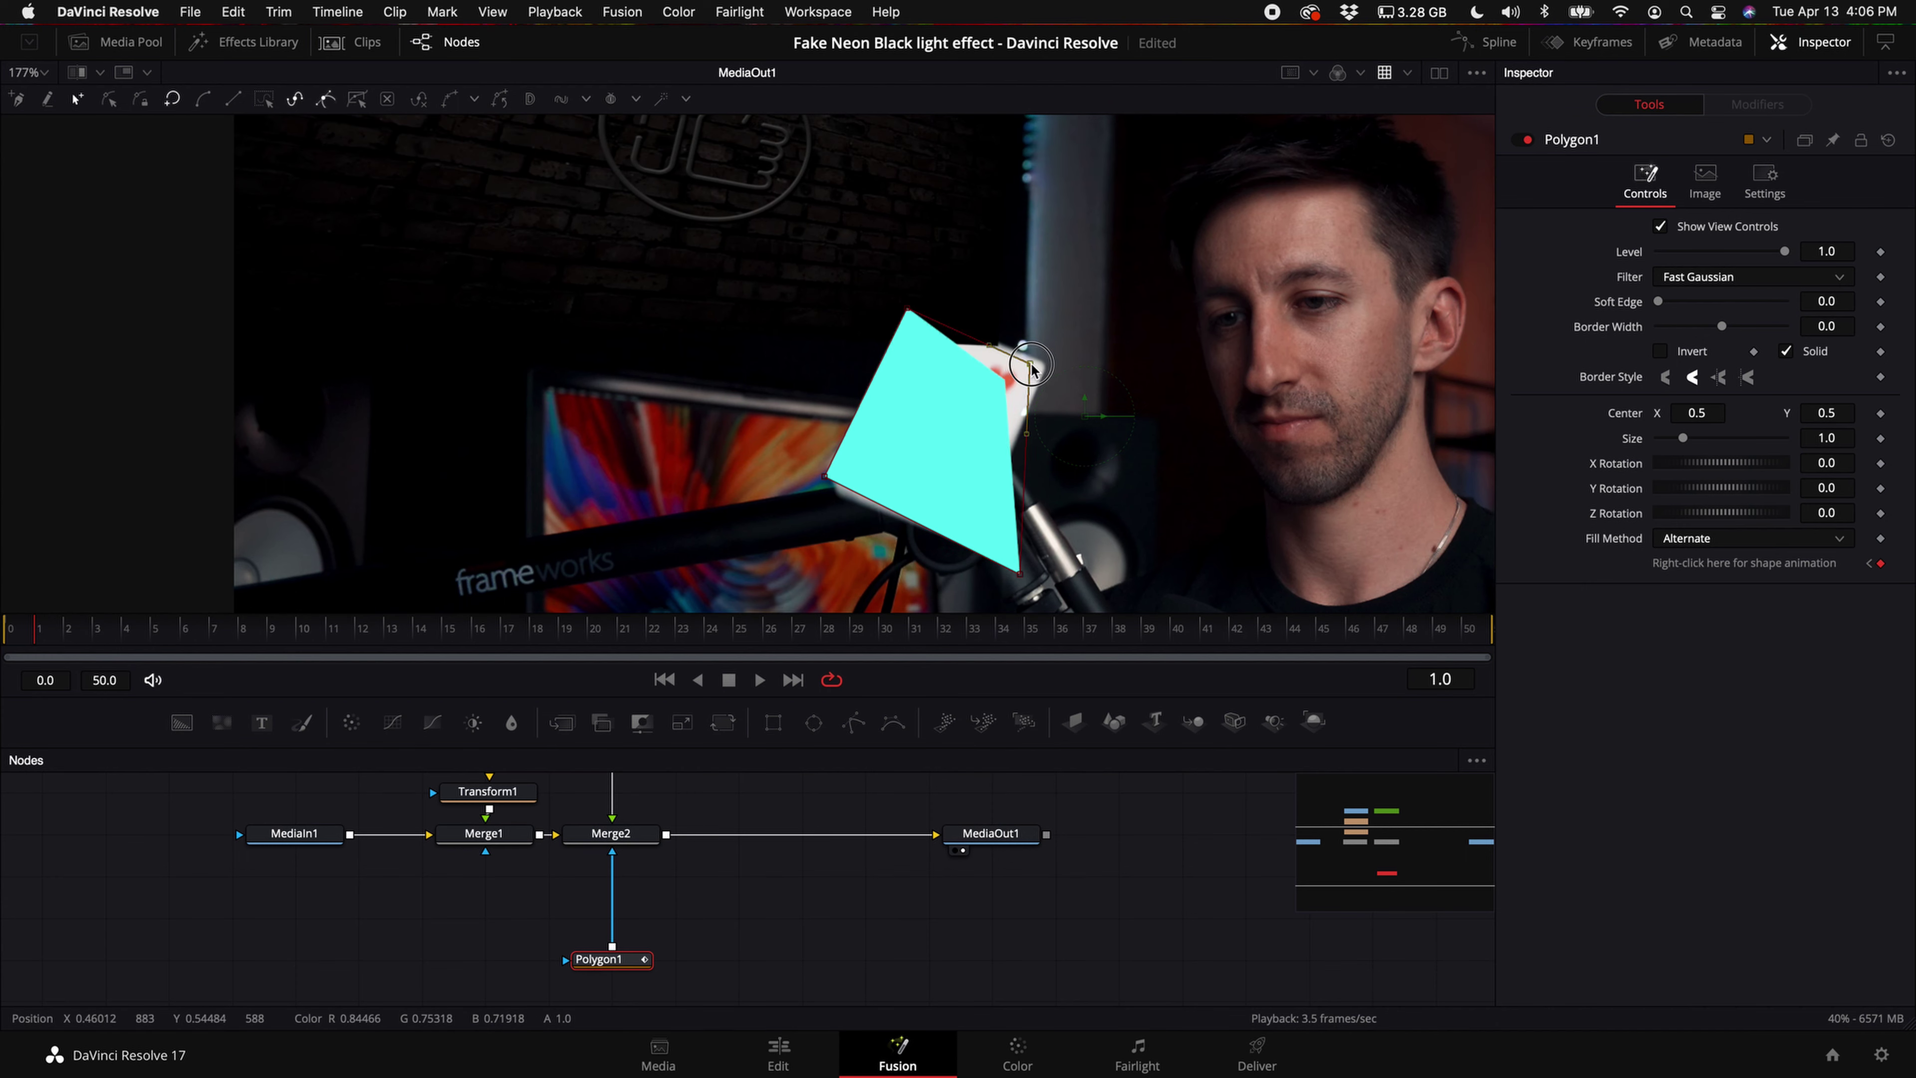
drag(1005, 354, 1044, 362)
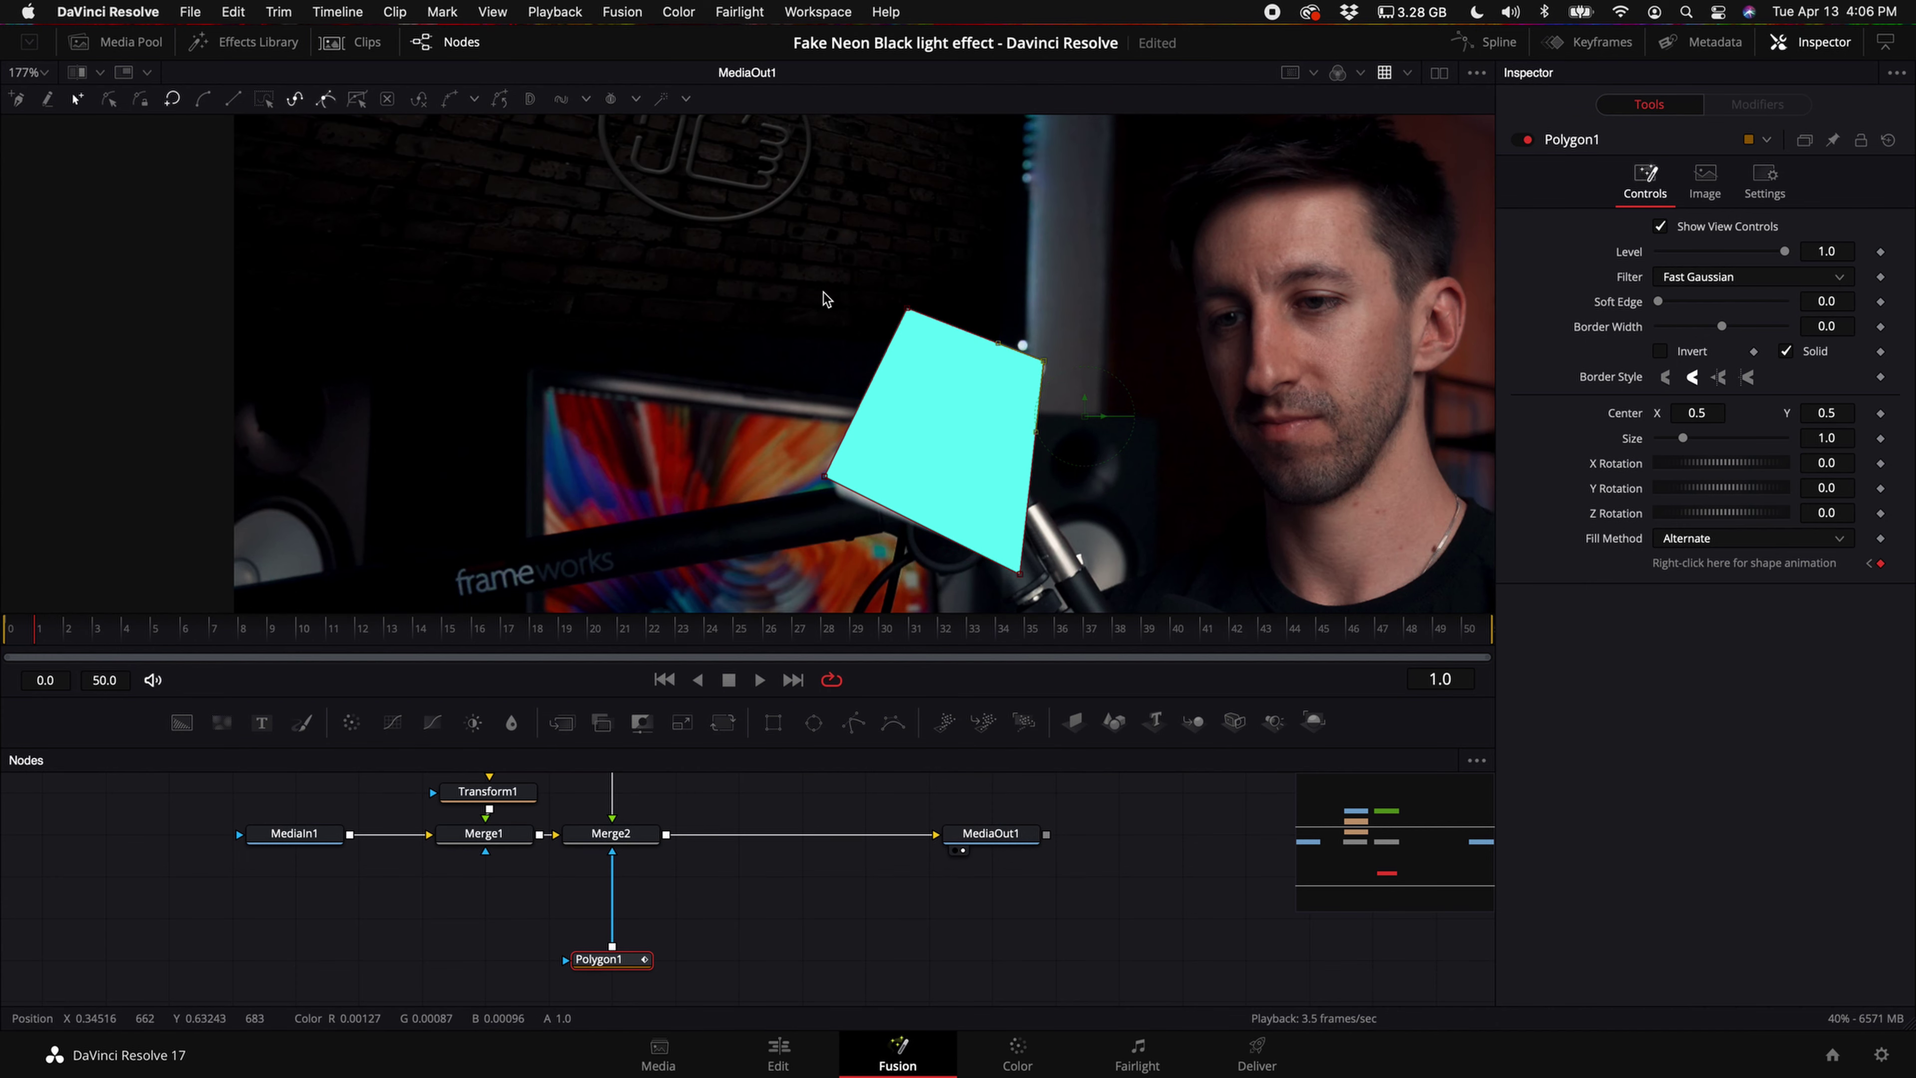
- Detach Transform1 from Merge1, offset Merge1 below the main node line, and reselect Polygon1
scroll(898, 417, up, 2)
drag(483, 837, 498, 800)
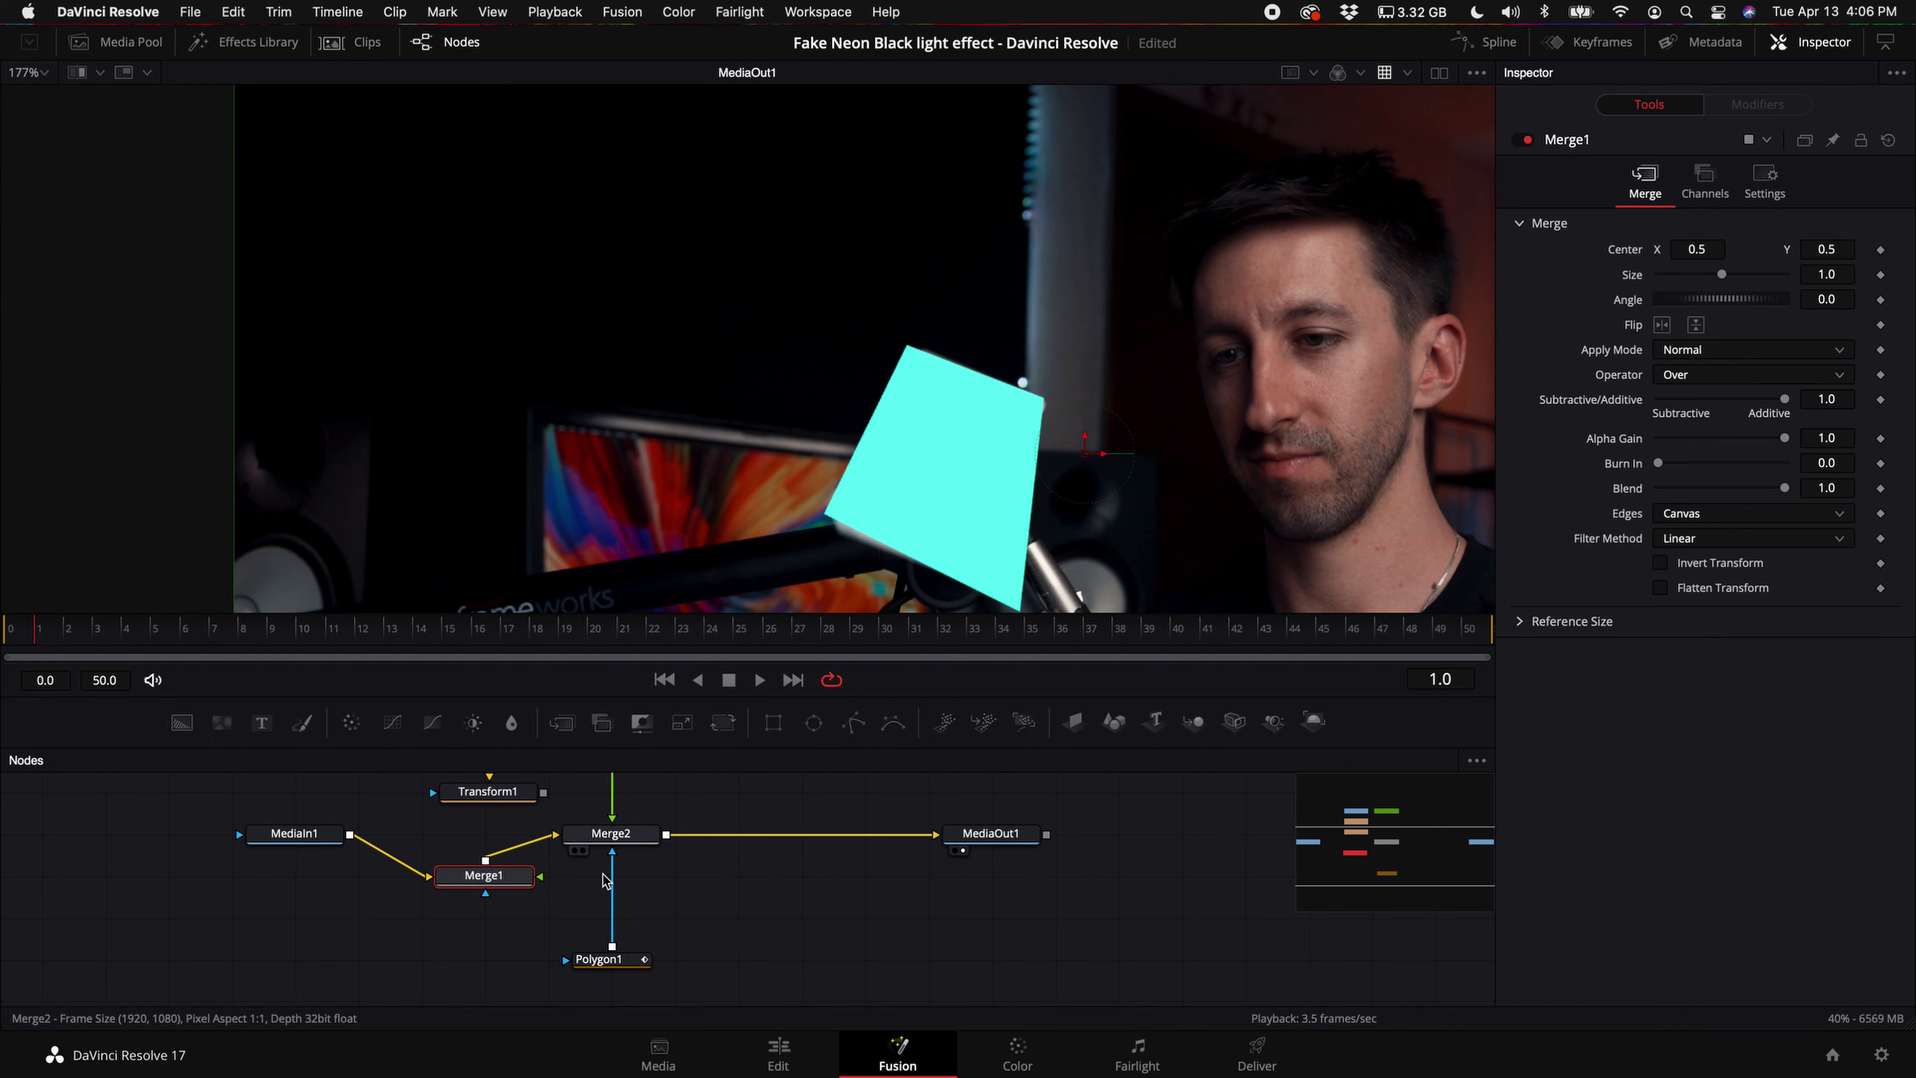
click(608, 962)
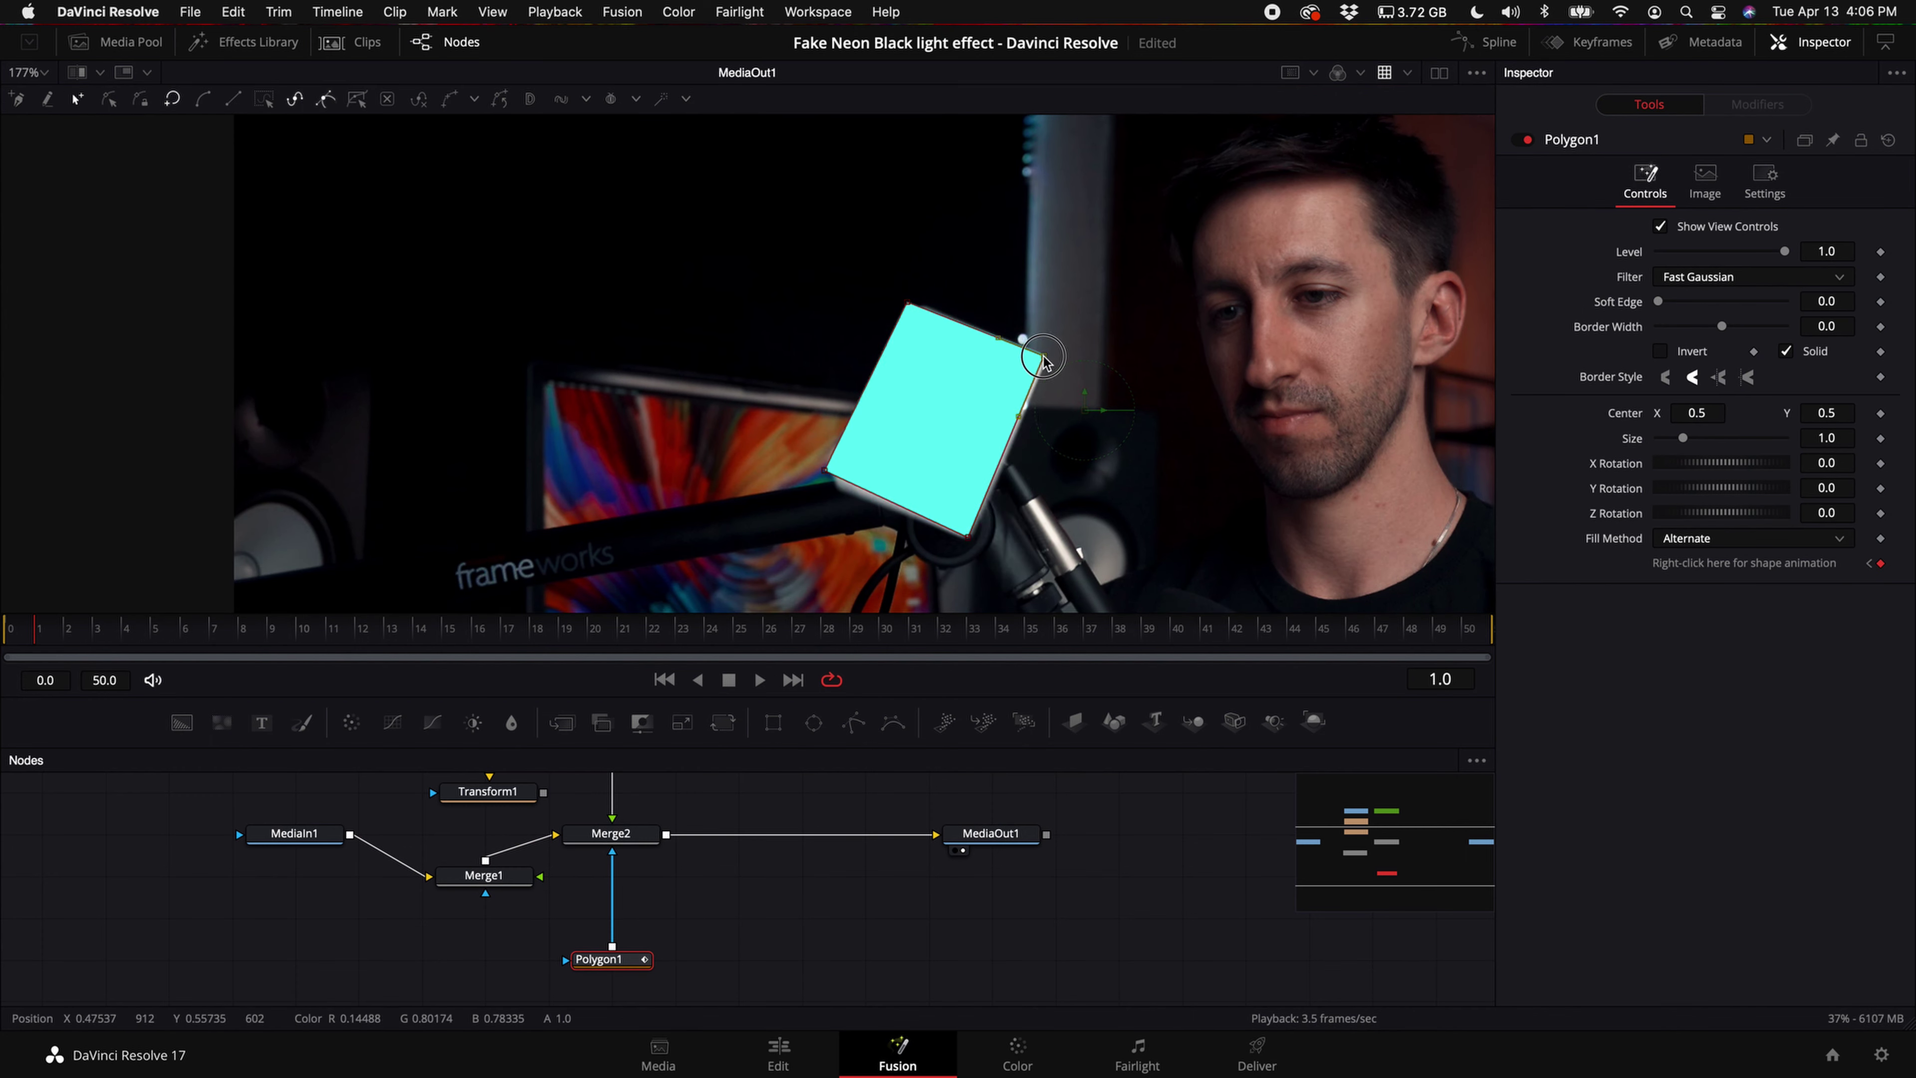
- Keep advancing frame by frame from frame 2, moving Polygon1's corners onto the flying card's corners at each frame
key(Right)
drag(825, 473, 815, 413)
drag(967, 538, 916, 481)
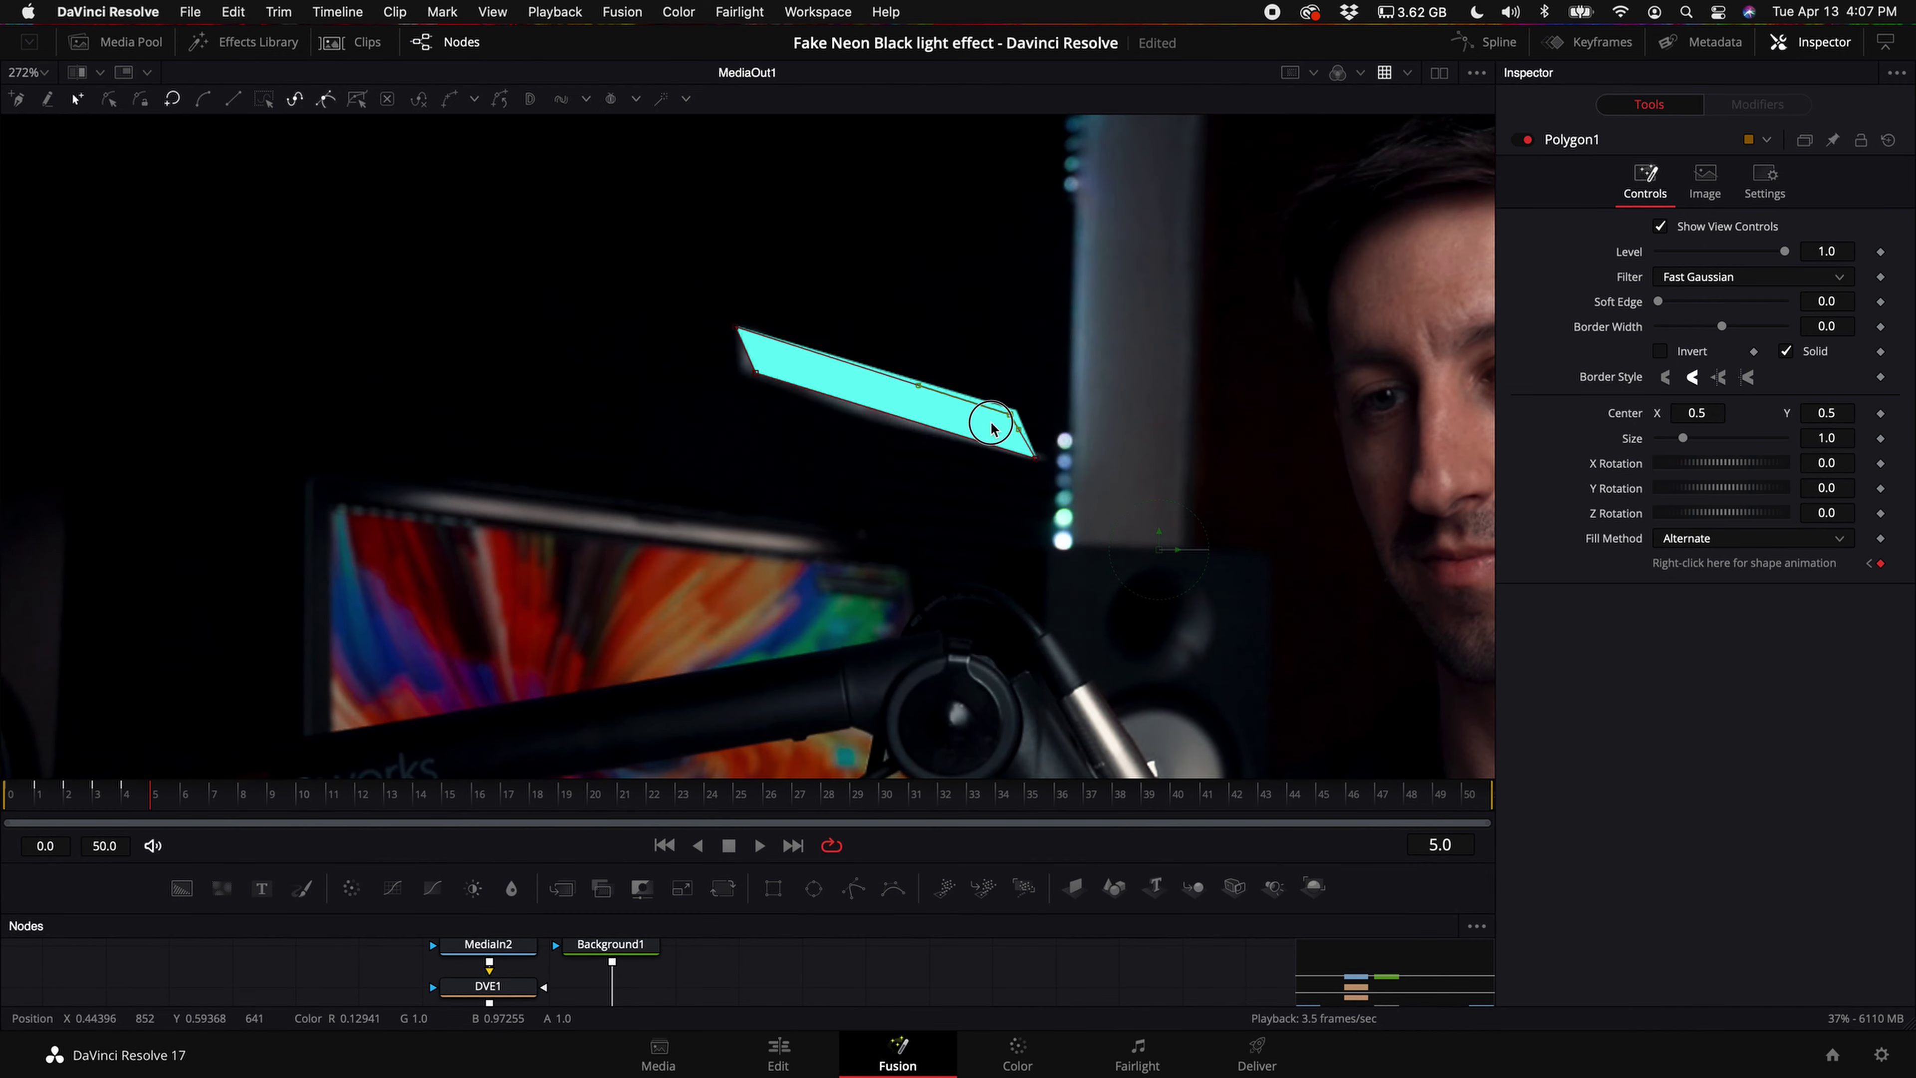
drag(993, 429, 769, 136)
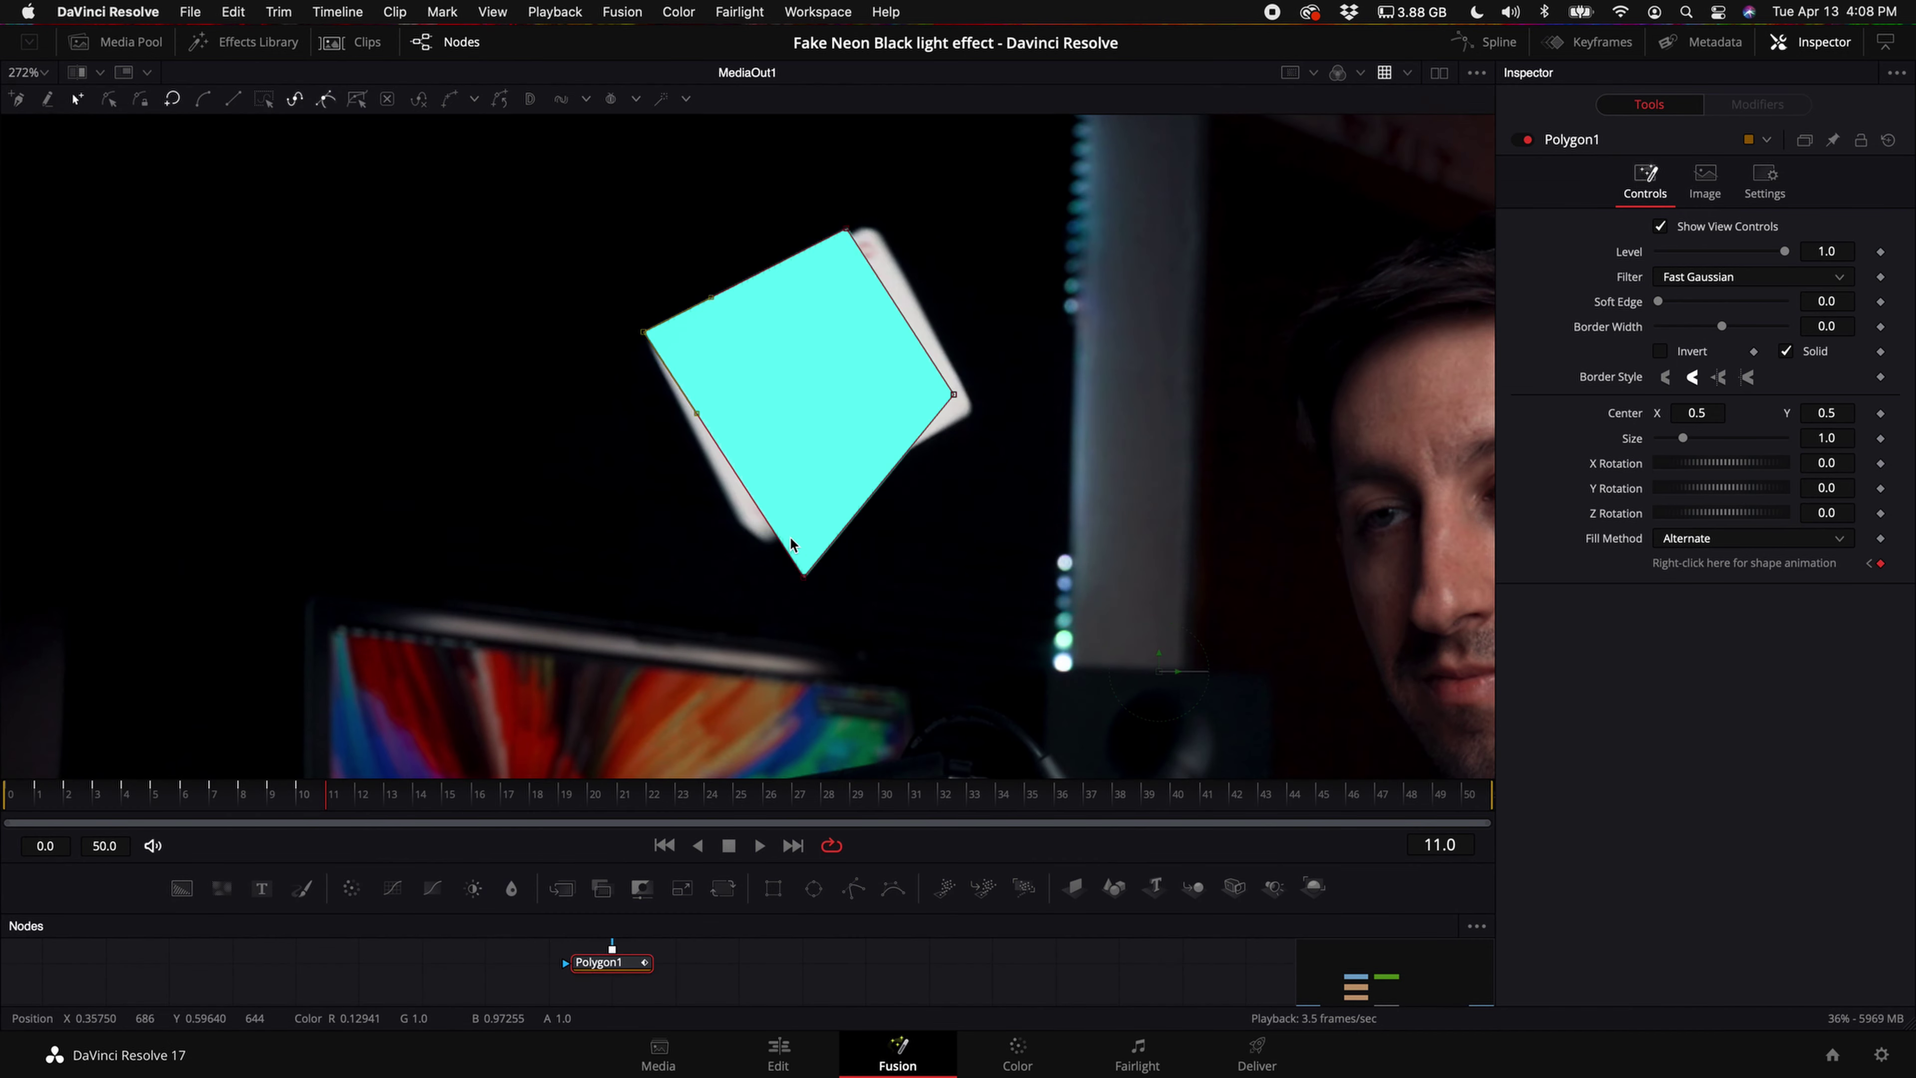
drag(642, 321, 644, 258)
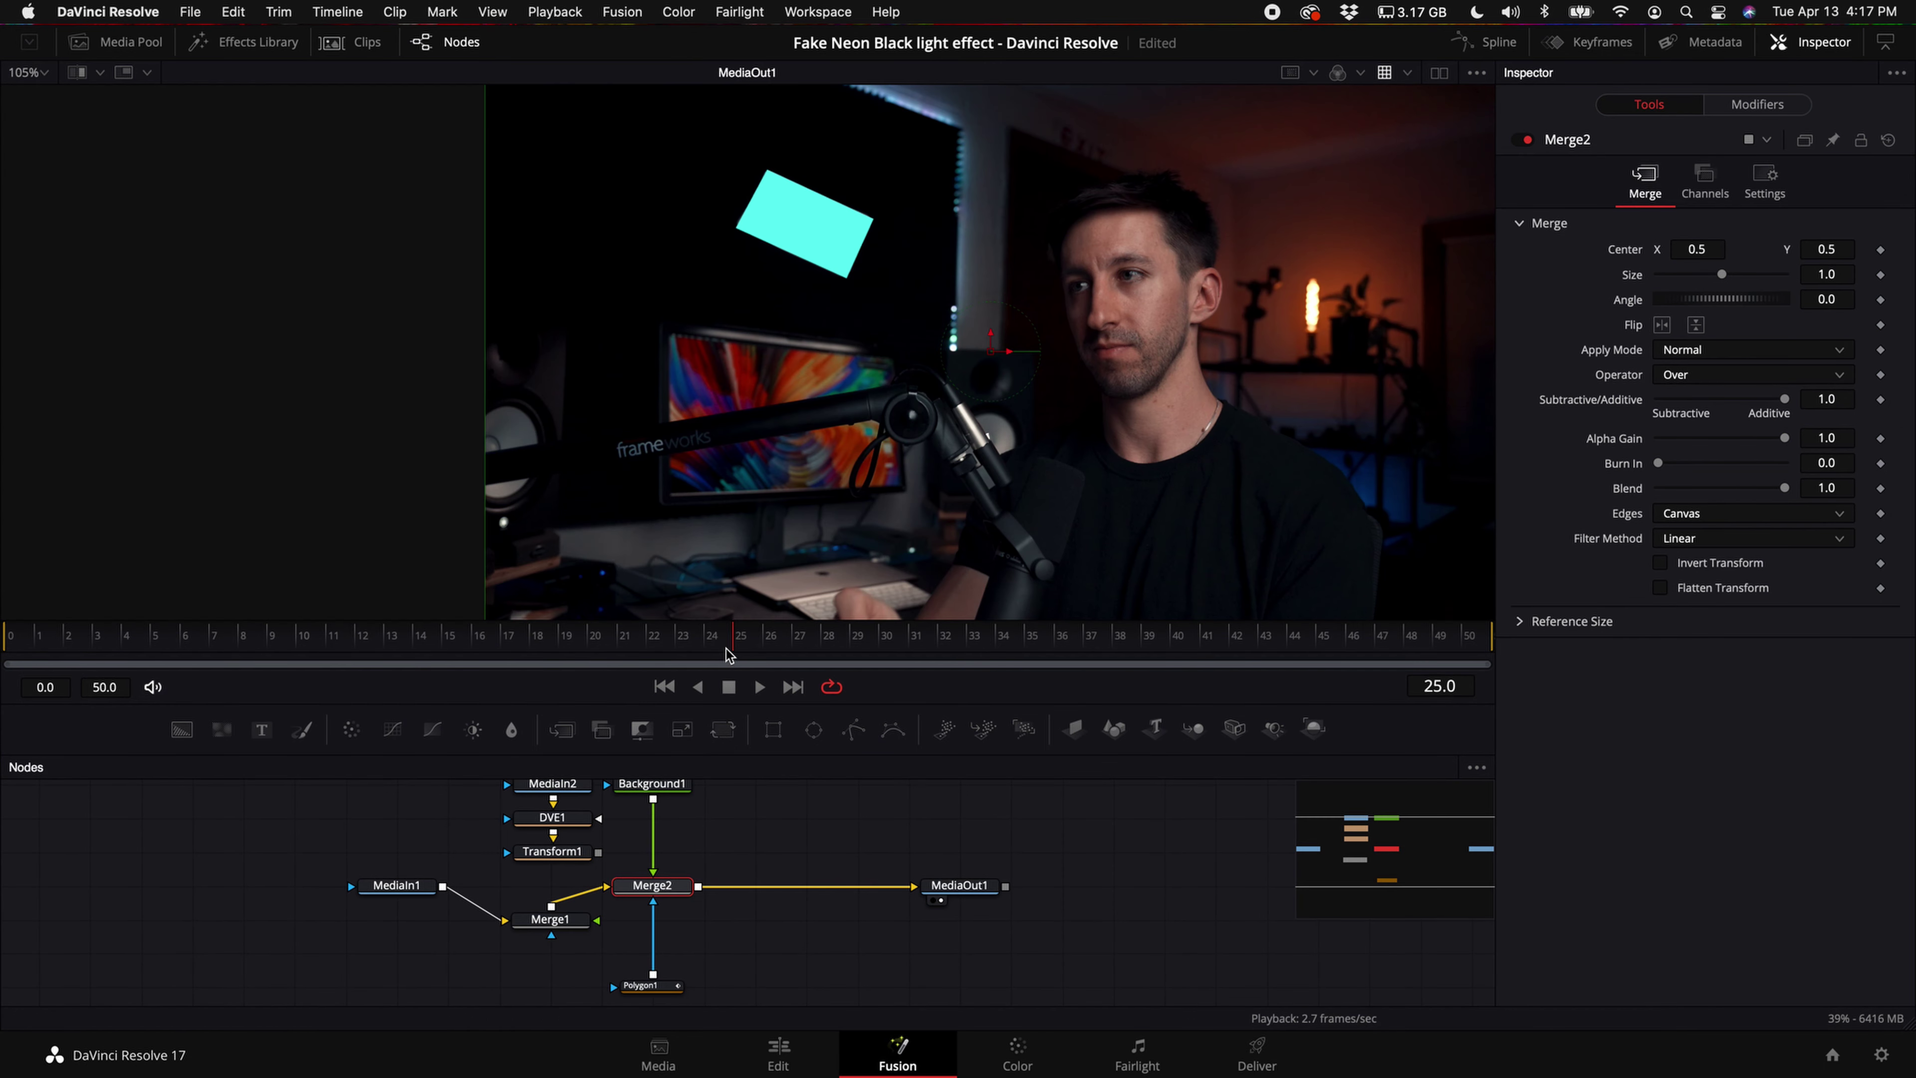
- Go to frame 37 and set Merge2's apply mode to Color Dodge
drag(727, 654, 1091, 651)
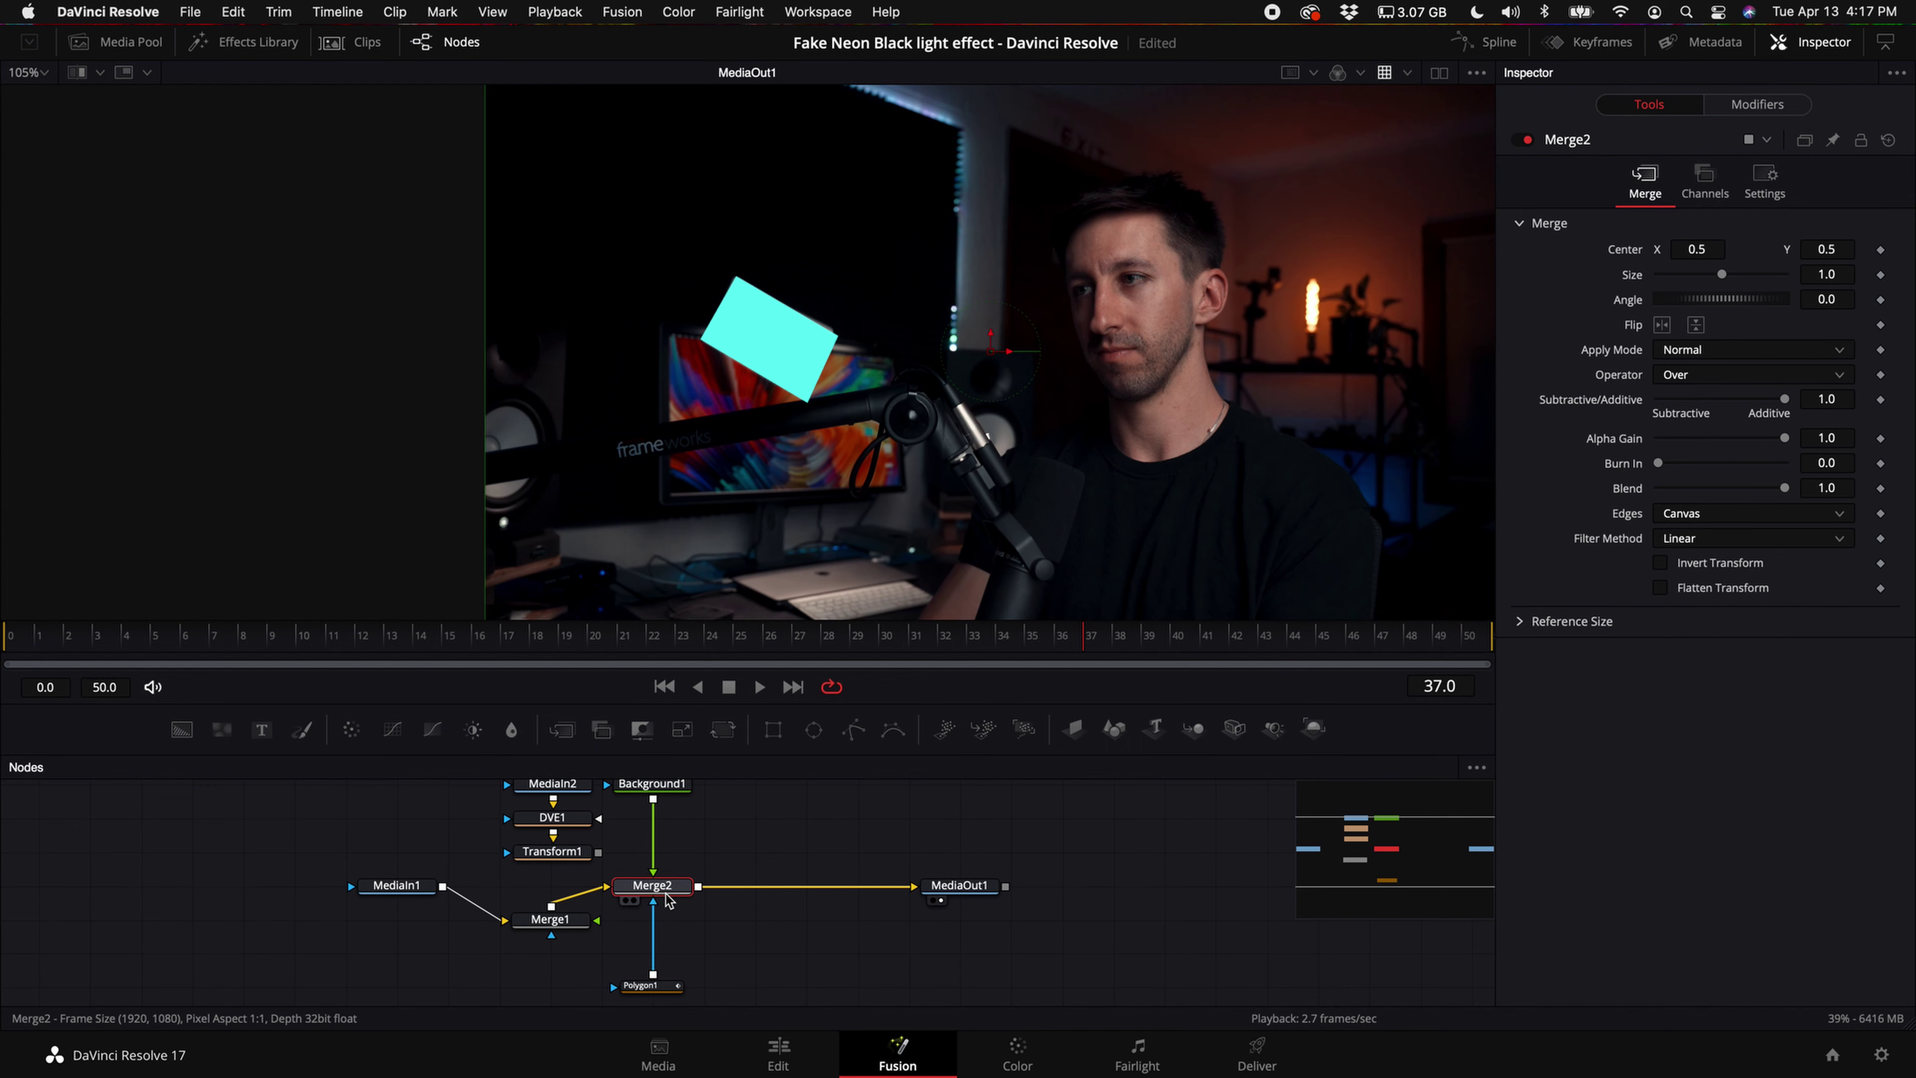
click(1717, 350)
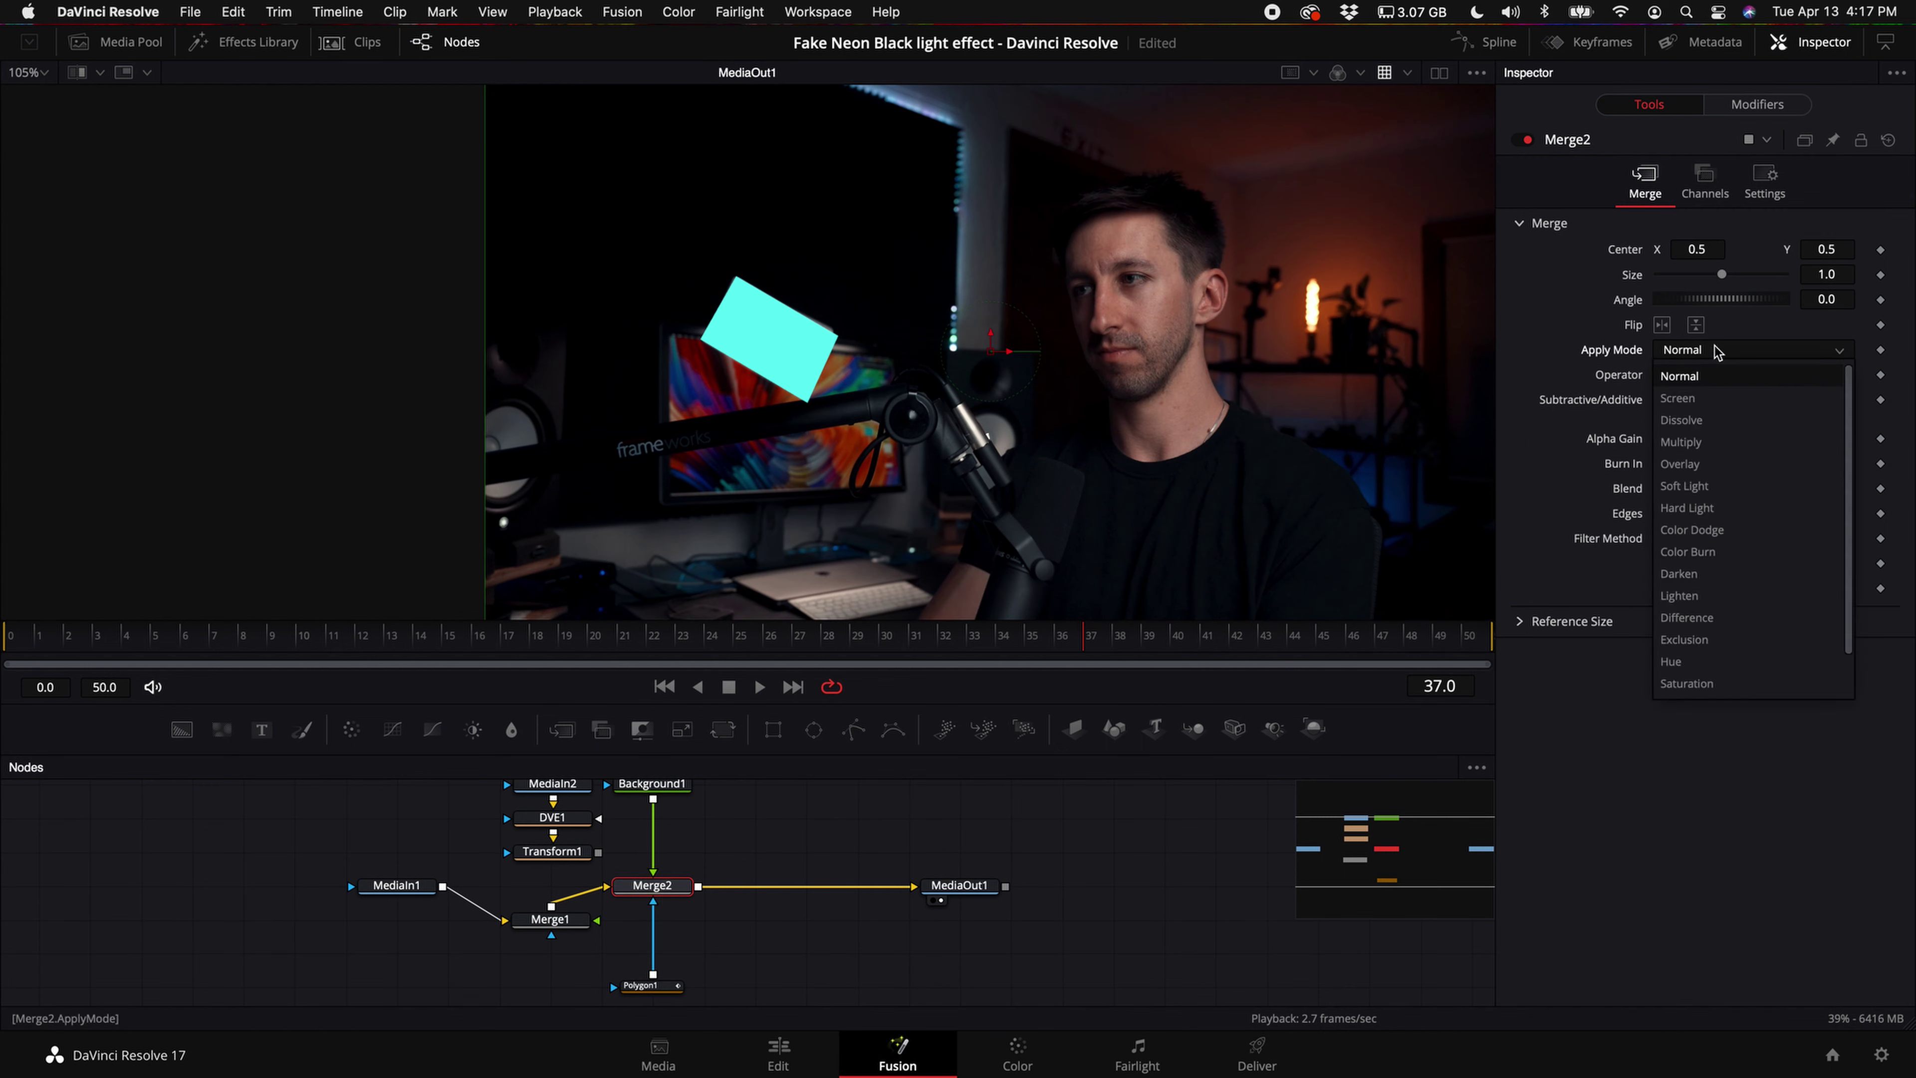
click(1705, 532)
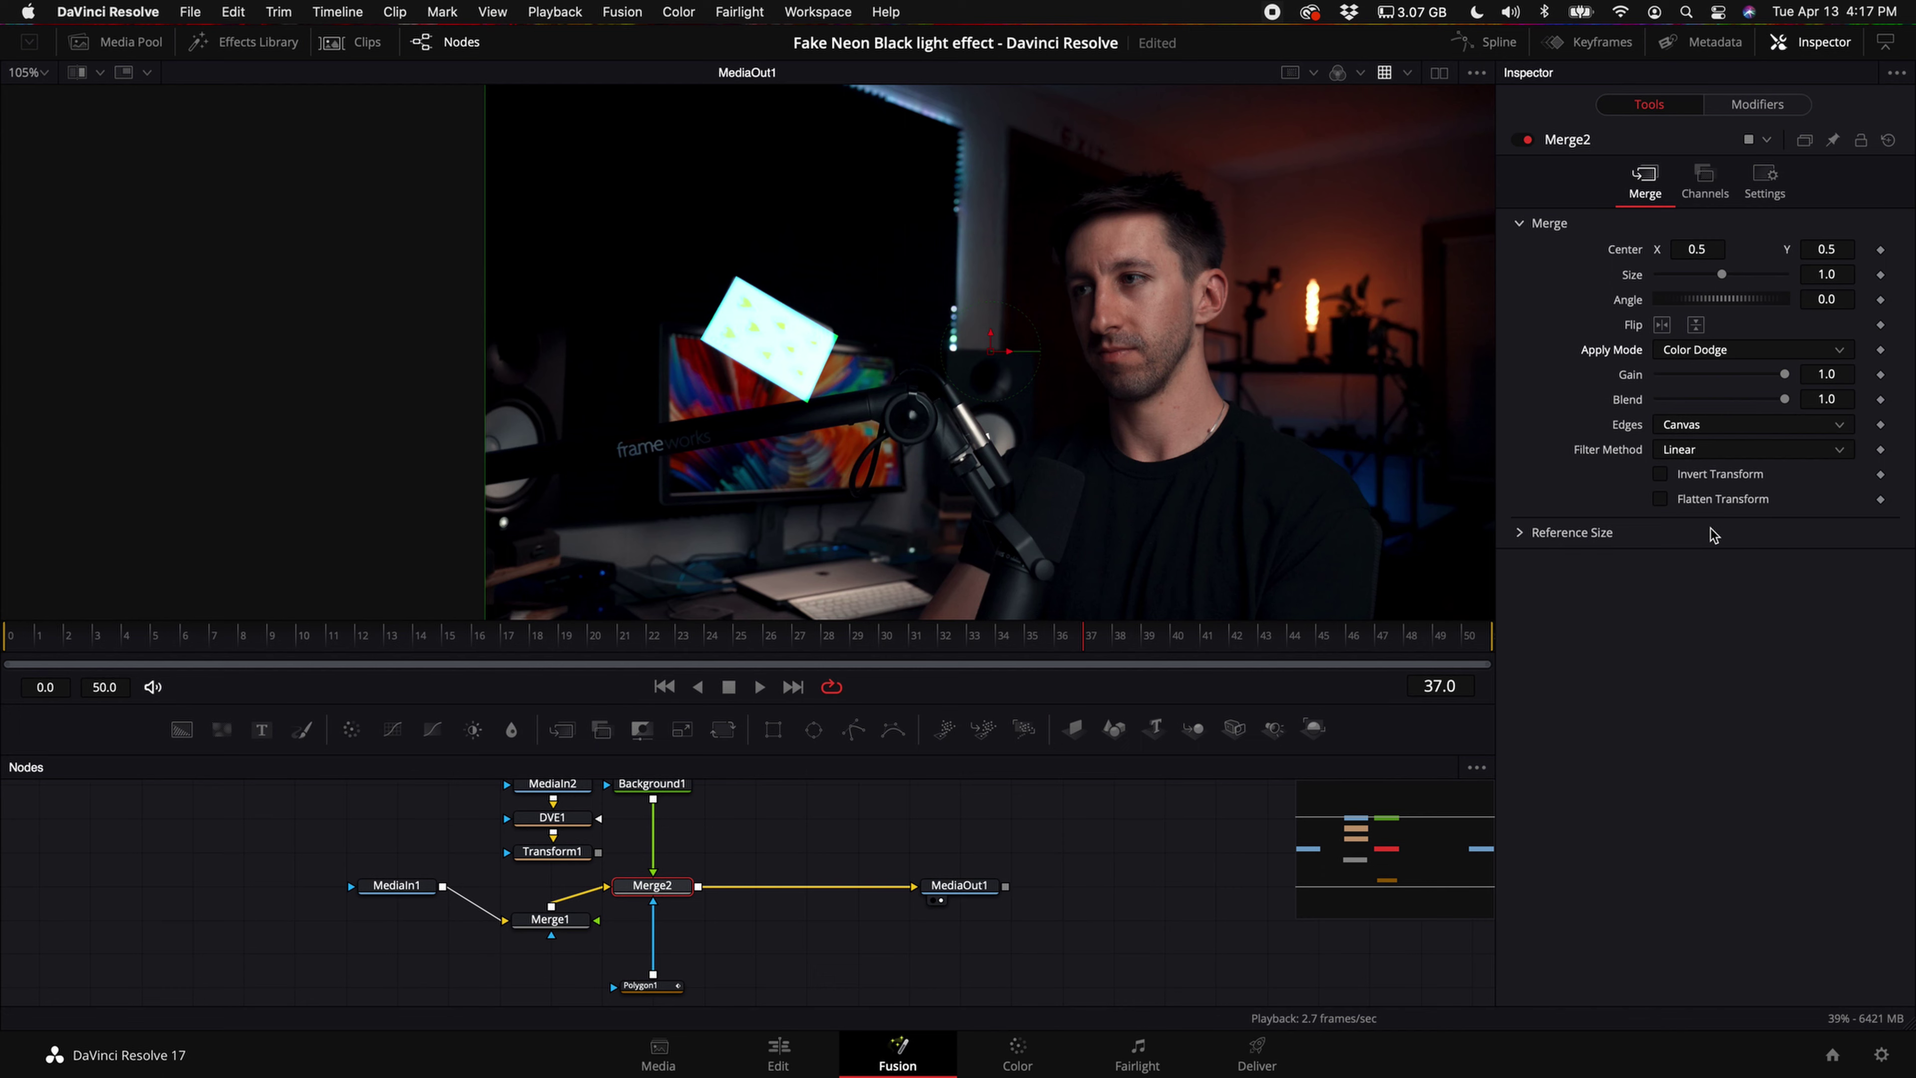
- Soften and widen the card mask by setting Polygon1's soft edge to 0.0047 and border width to 0.006
scroll(673, 441, up, 3)
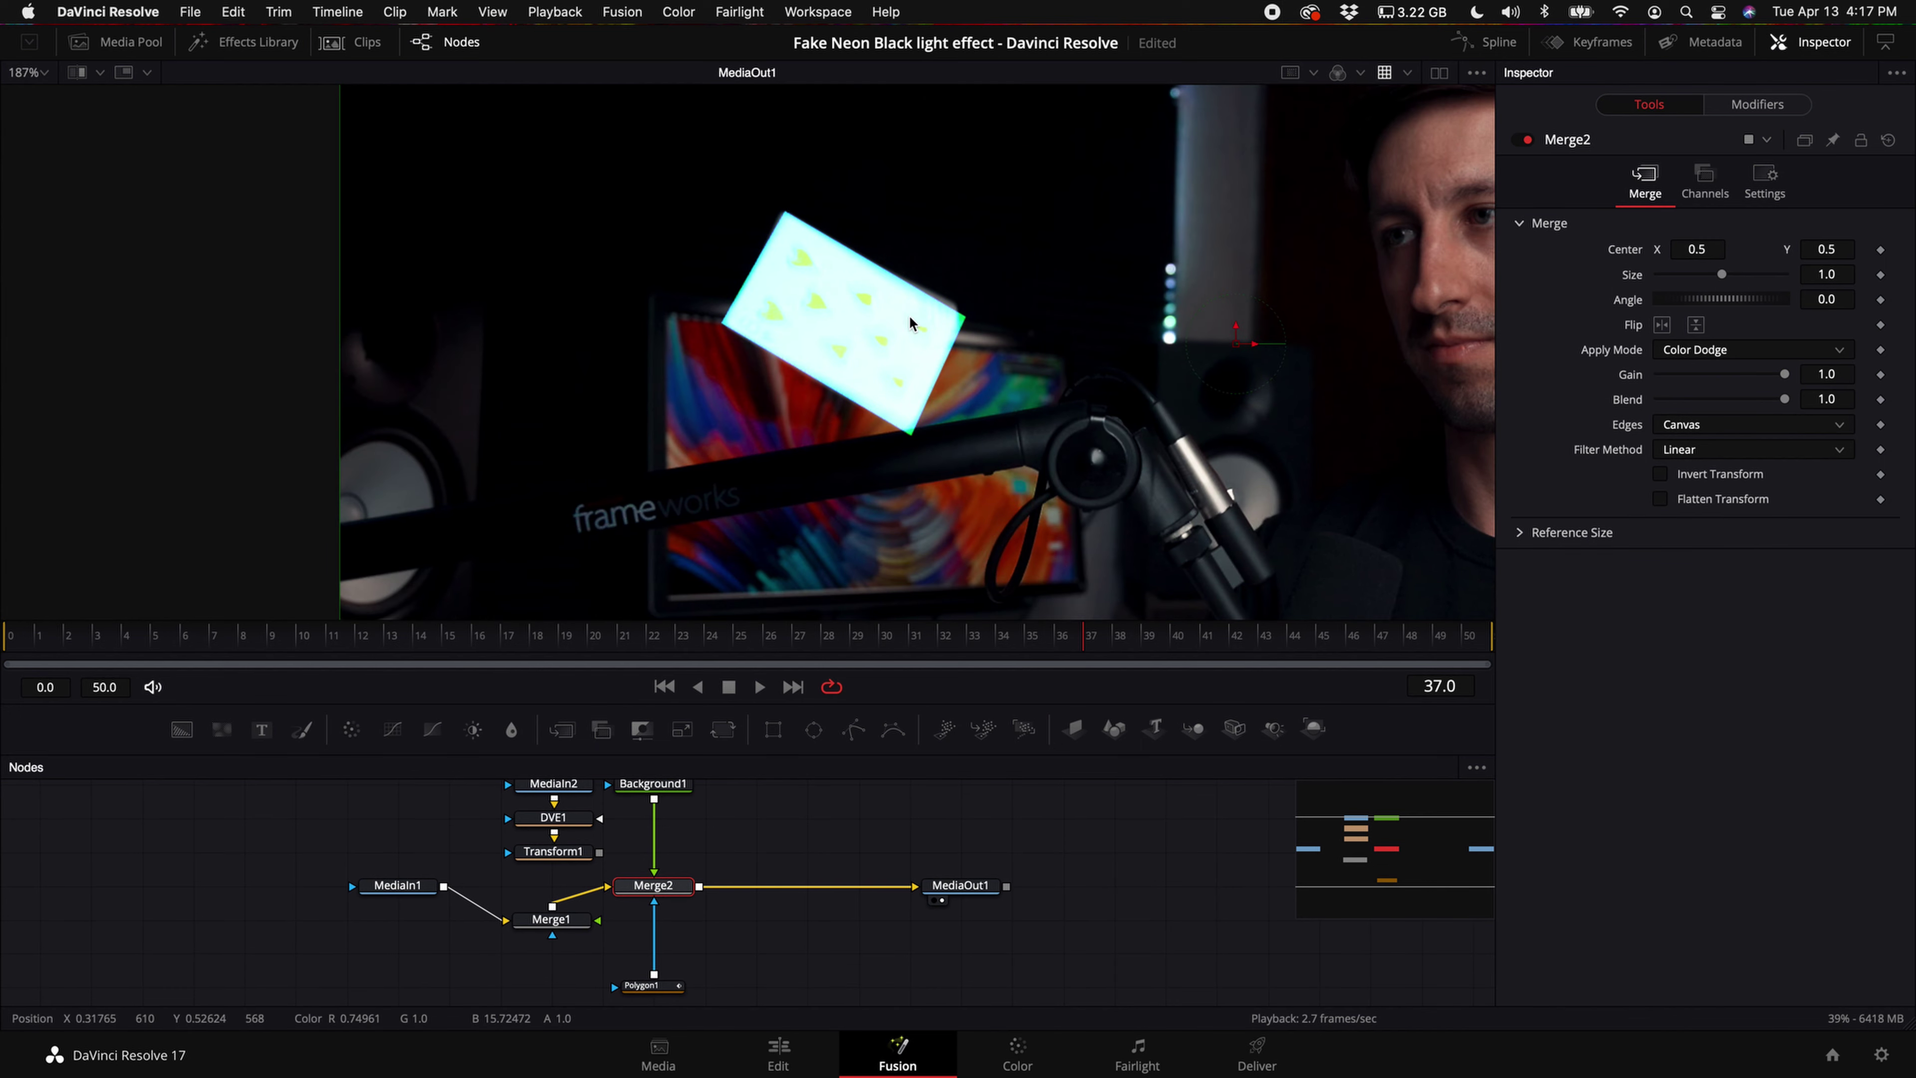
scroll(1007, 306, up, 3)
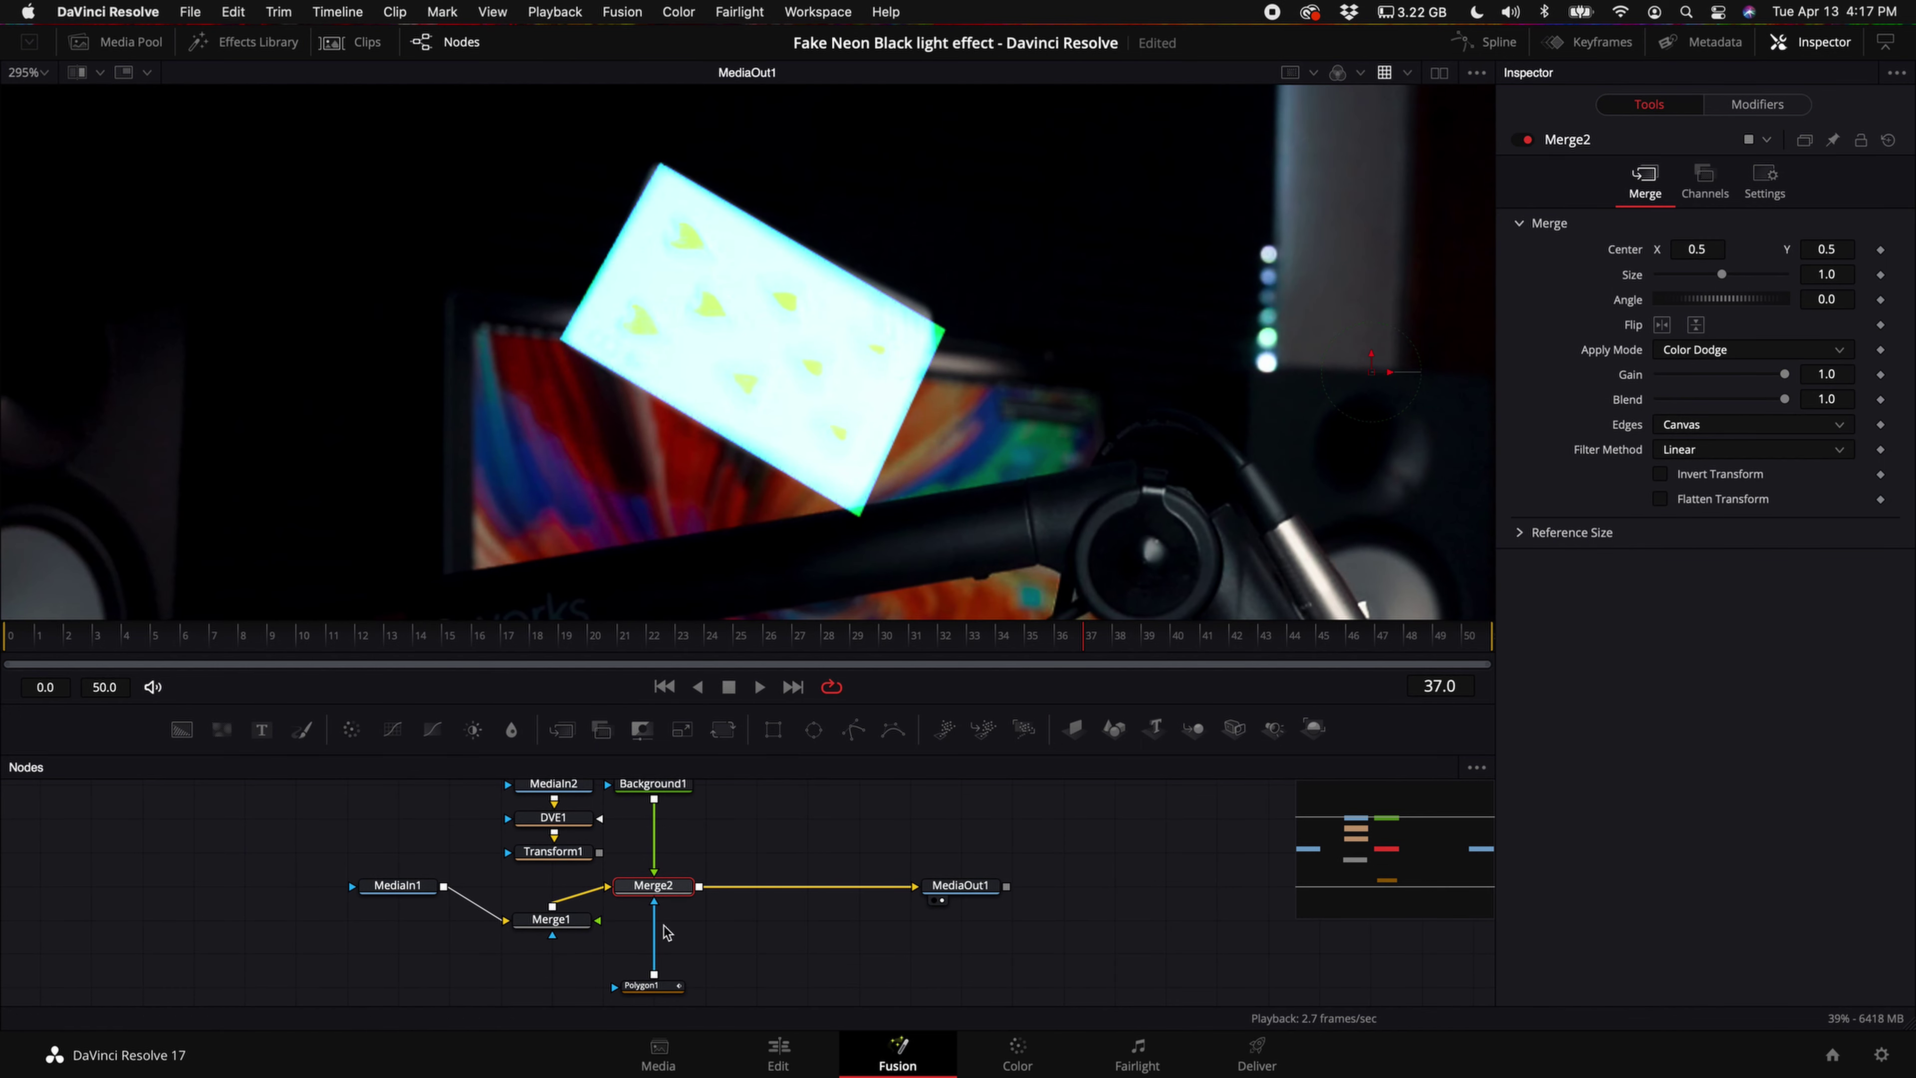
click(652, 987)
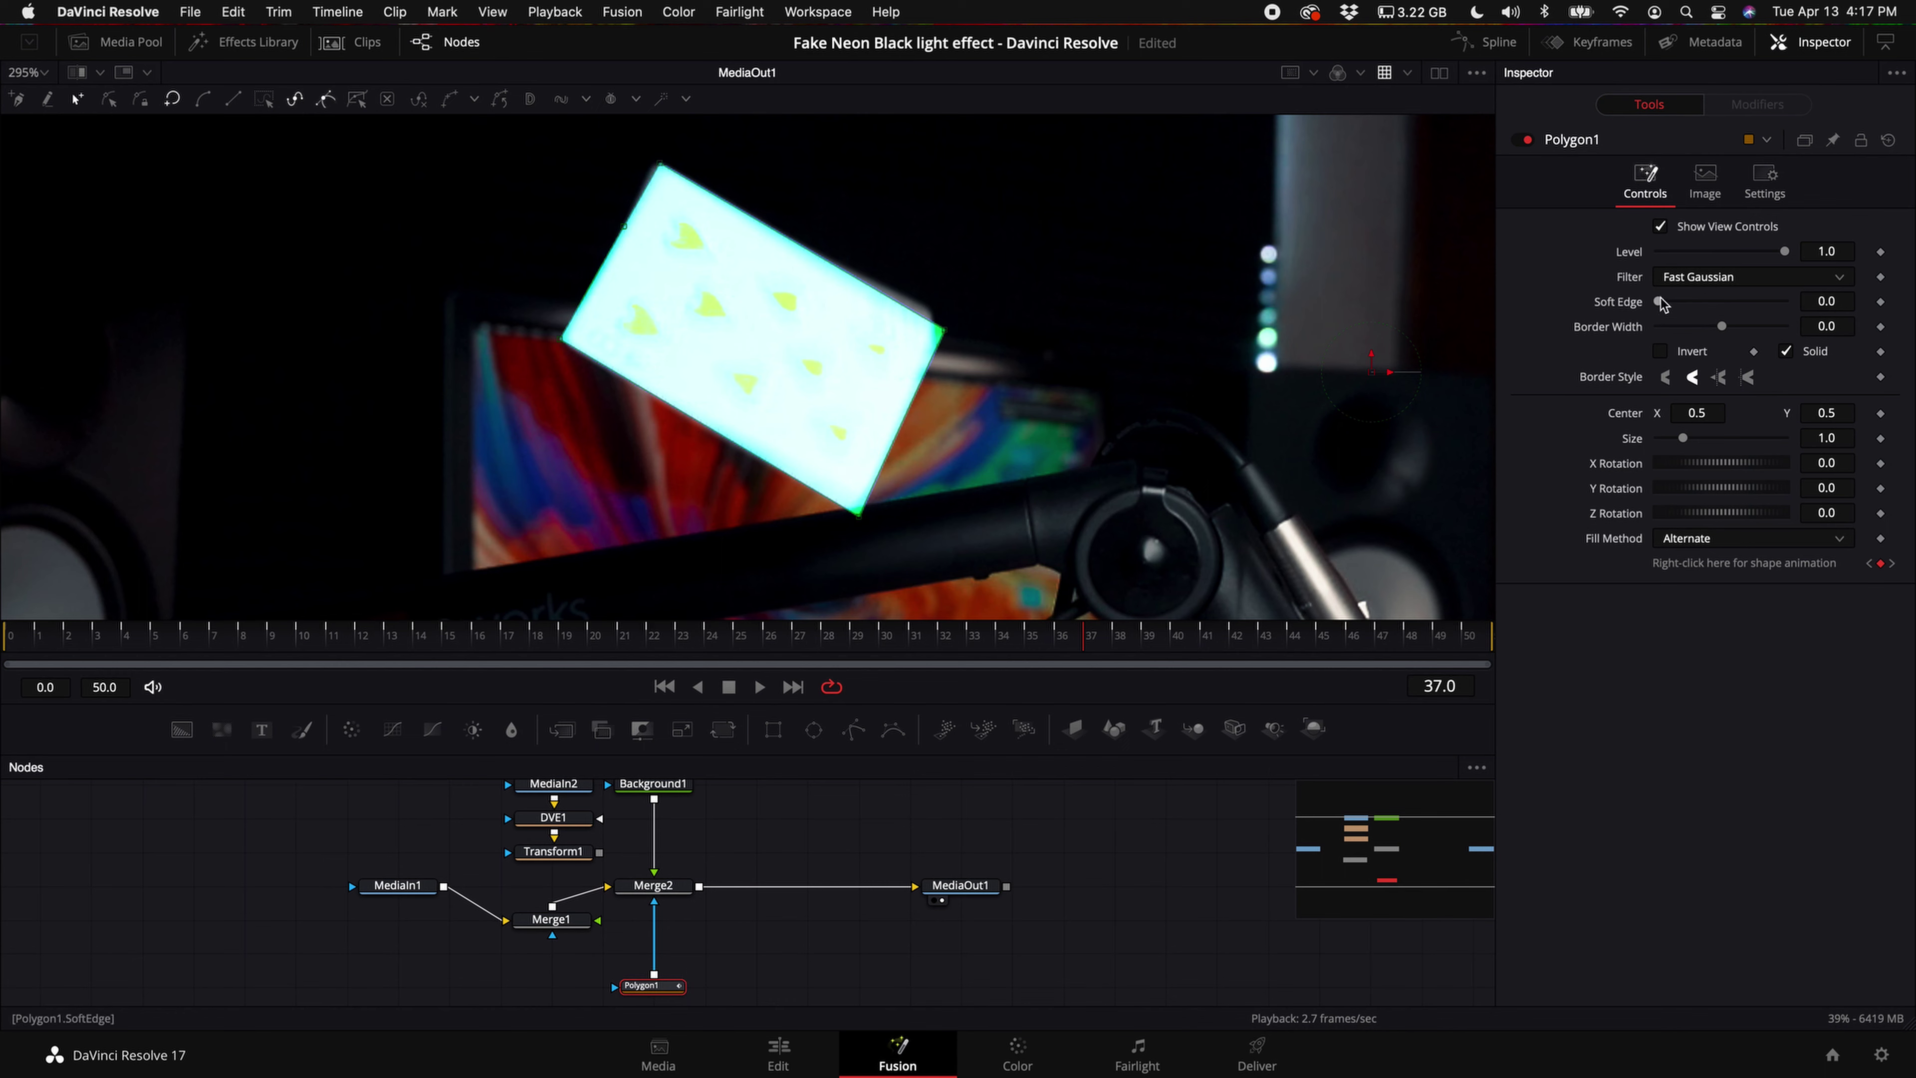
drag(1664, 303, 1726, 329)
- Insert a Glow node between Polygon1 and Merge2, spacing the nodes apart vertically
click(672, 987)
drag(672, 987, 651, 959)
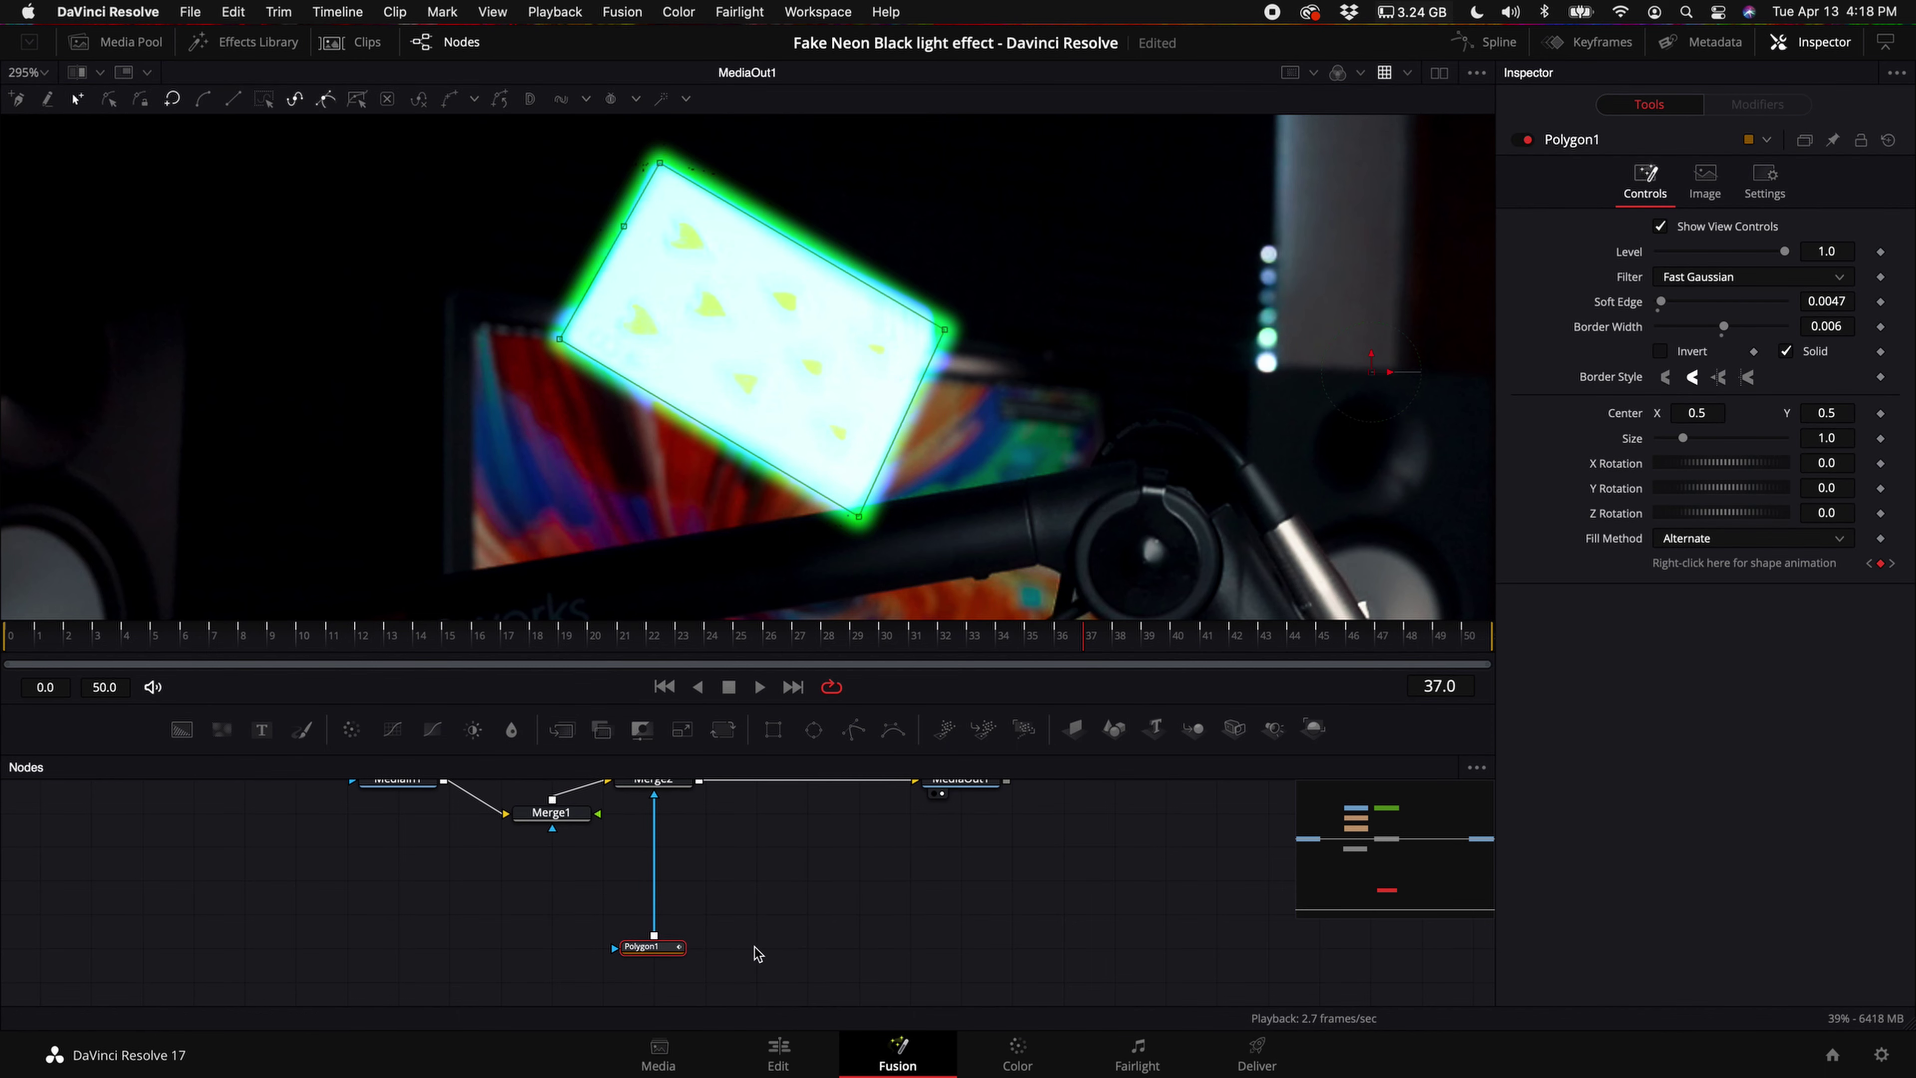
key(shift+space)
text(glow)
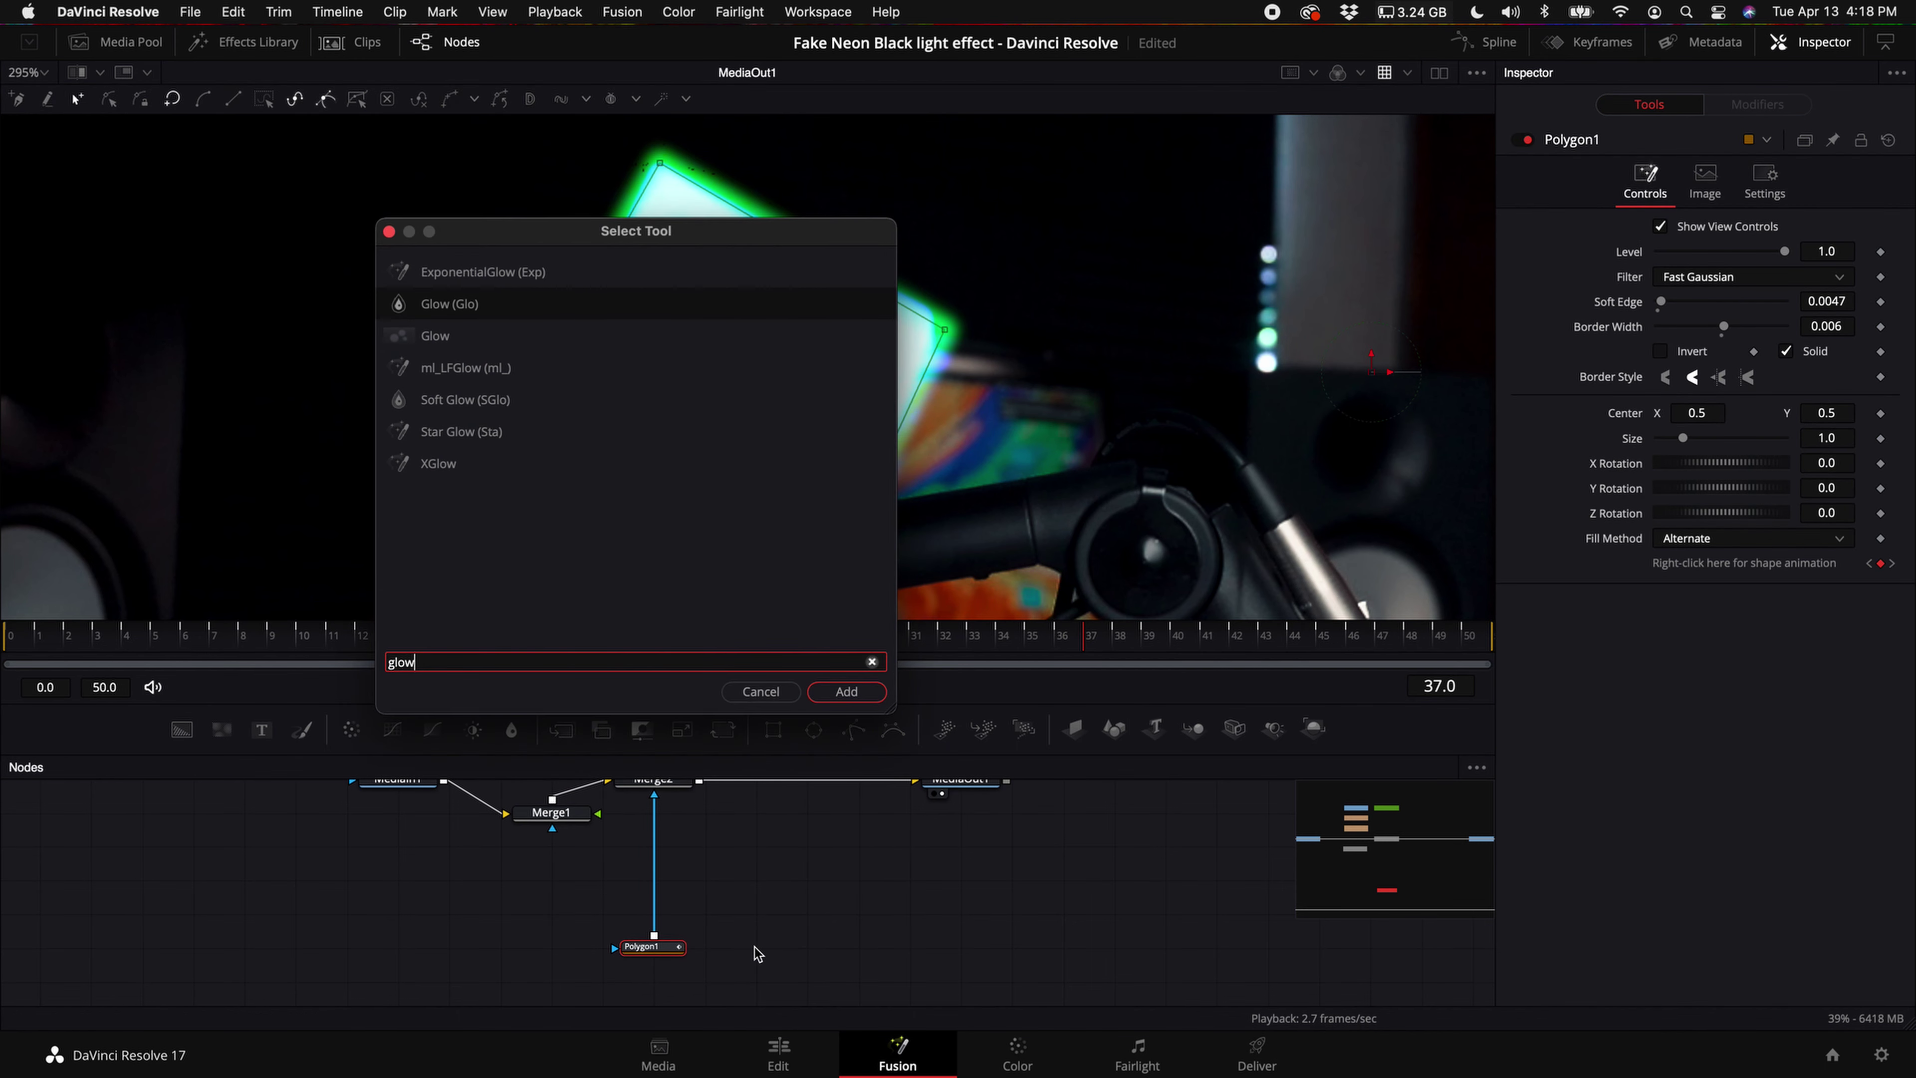
key(Return)
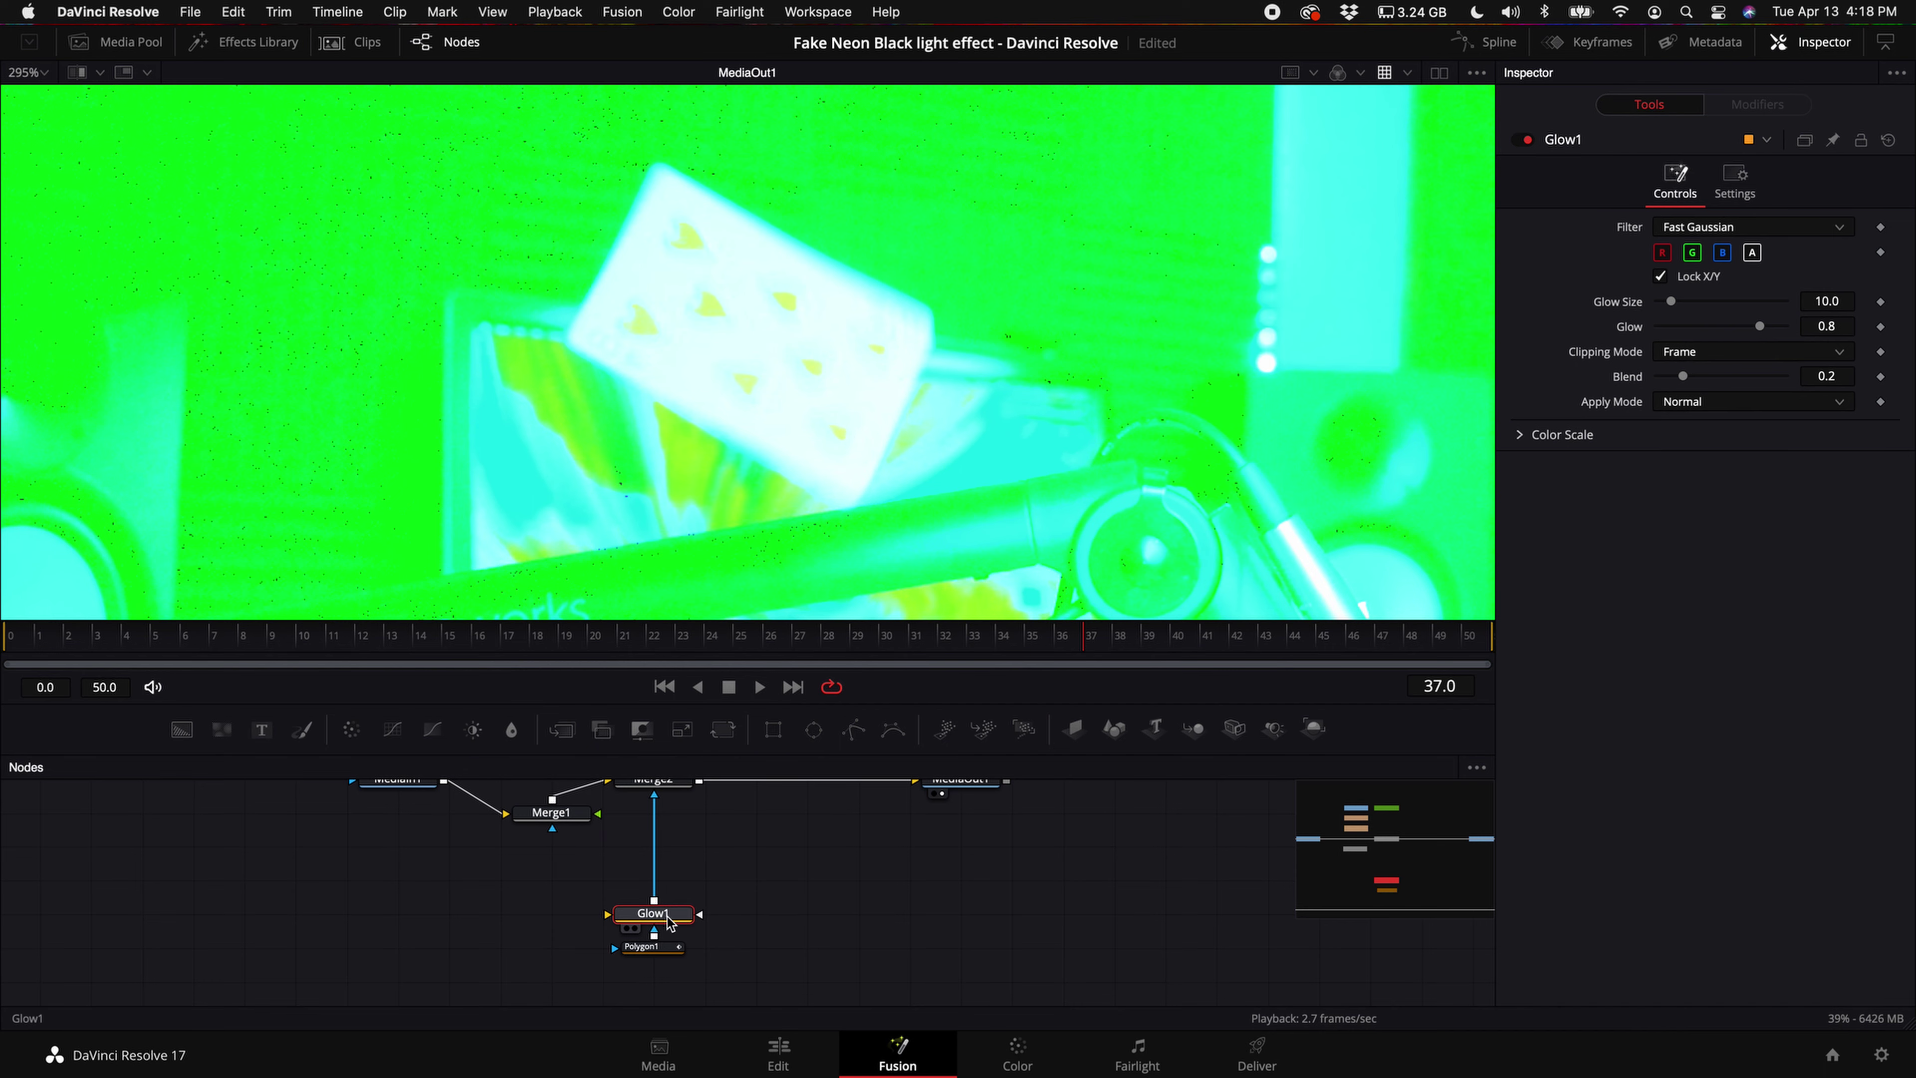
drag(668, 922, 668, 888)
- Rewire Polygon1's output from Glow1's mask input to its main input and increase Glow1's glow size
scroll(757, 461, down, 5)
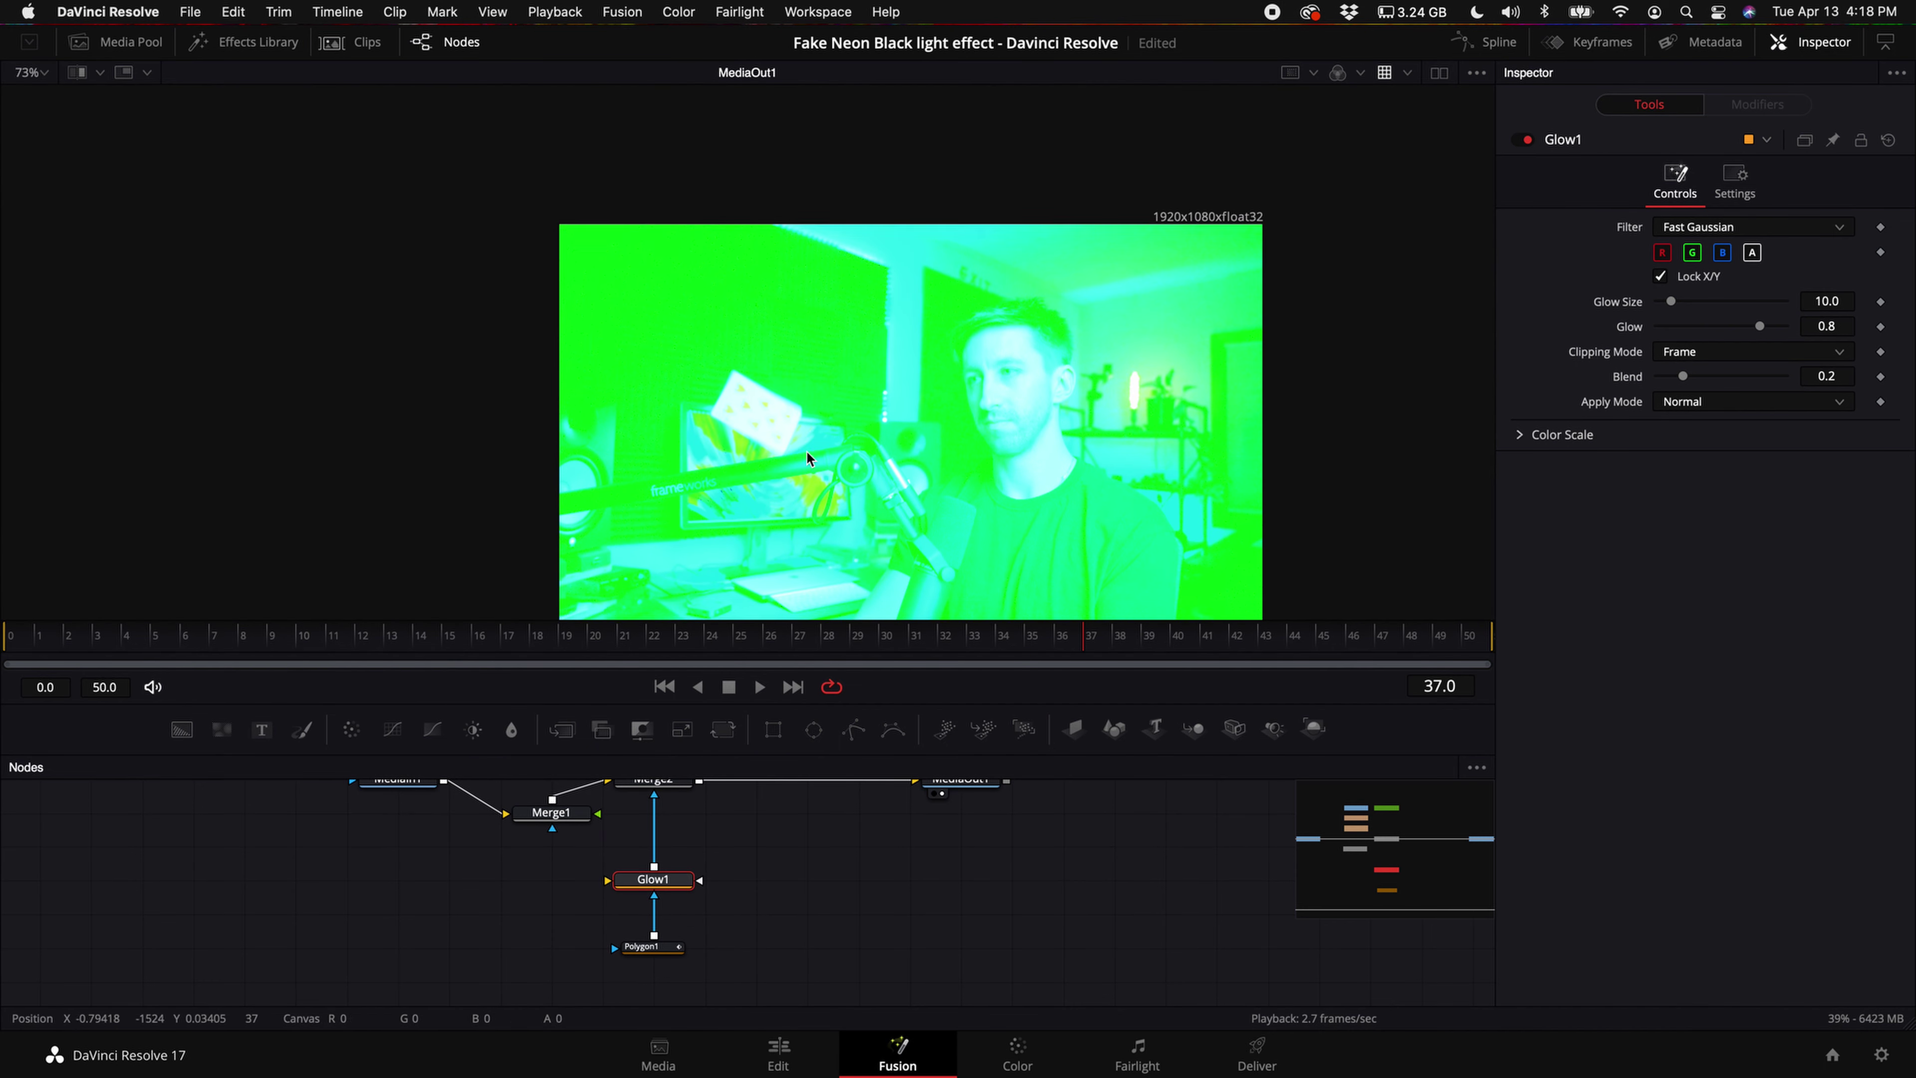
scroll(784, 460, up, 3)
drag(655, 895, 603, 880)
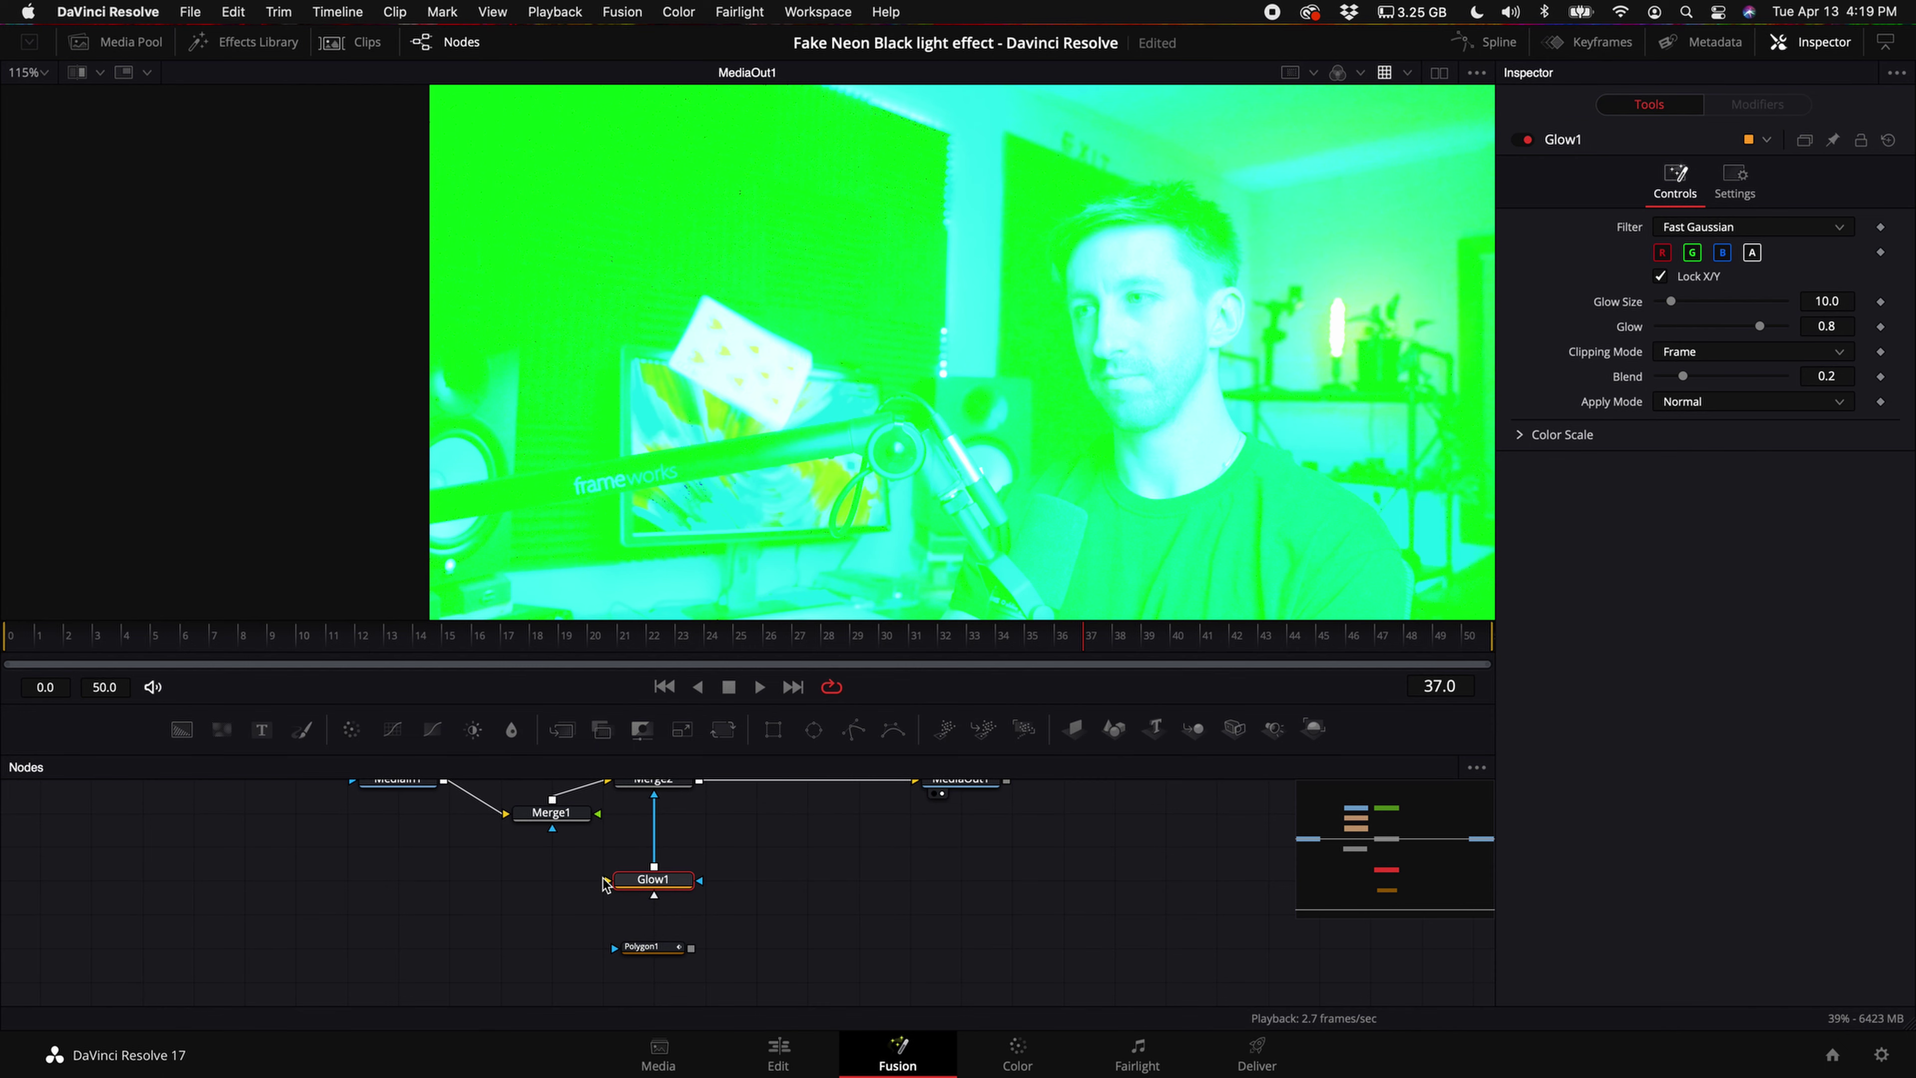
drag(691, 948, 609, 885)
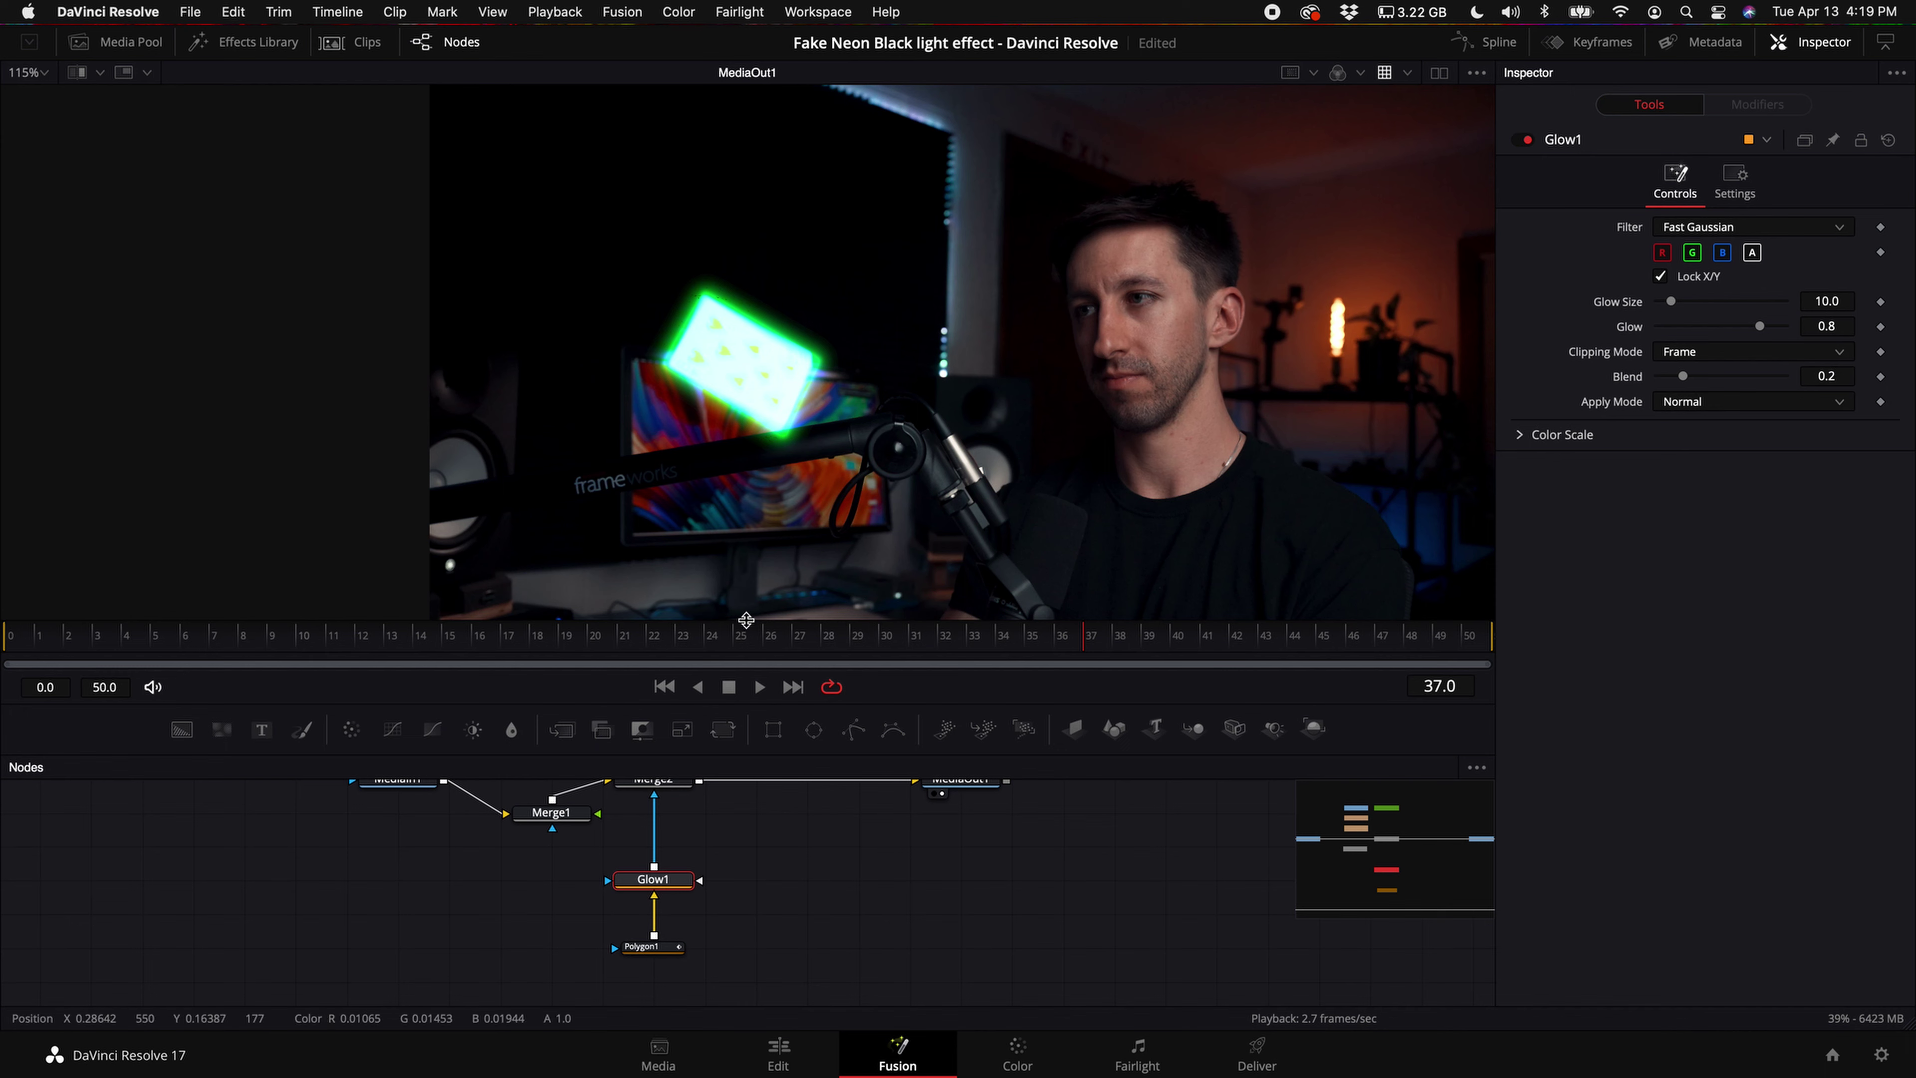
click(1554, 434)
drag(1671, 301, 1738, 335)
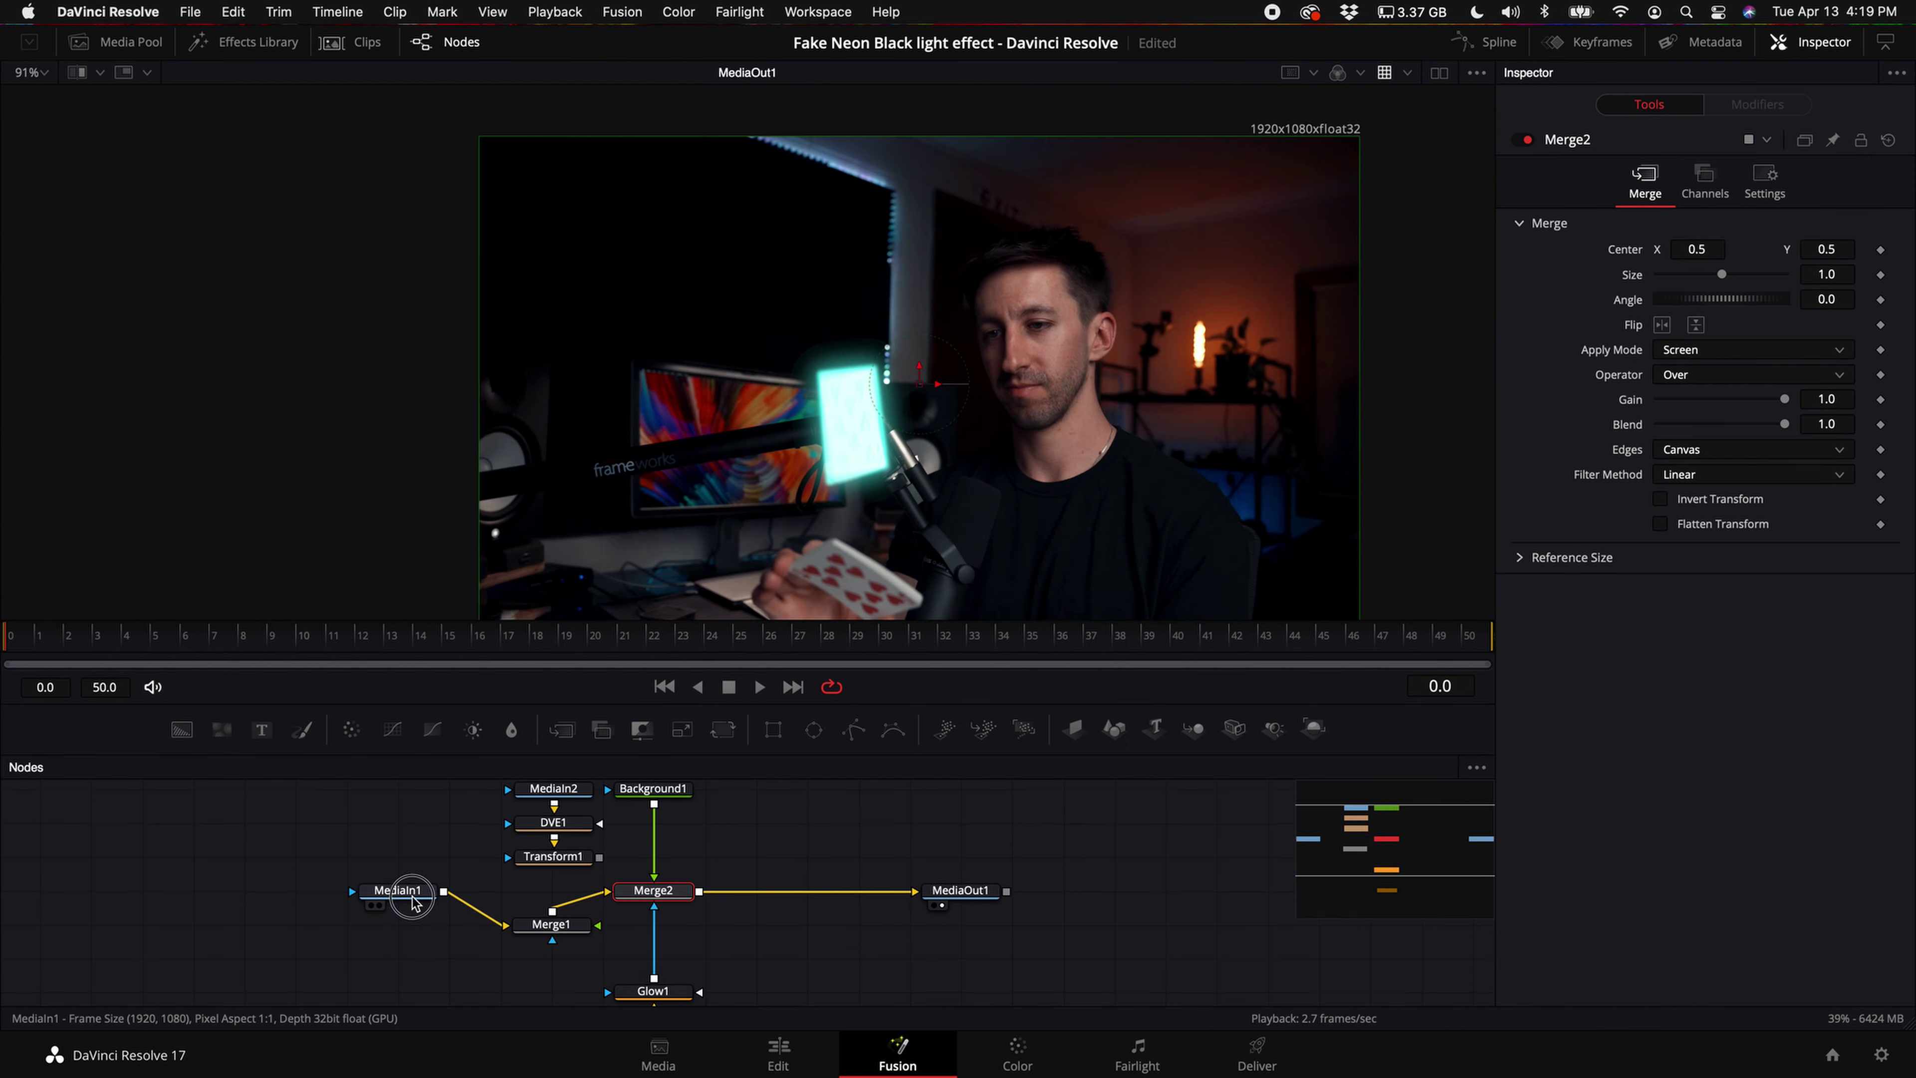
- Realign MediaIn1 and Merge1 in the main node line and reconnect Transform1 to Merge1's foreground input
drag(397, 891, 294, 890)
drag(554, 925, 451, 951)
scroll(483, 844, up, 3)
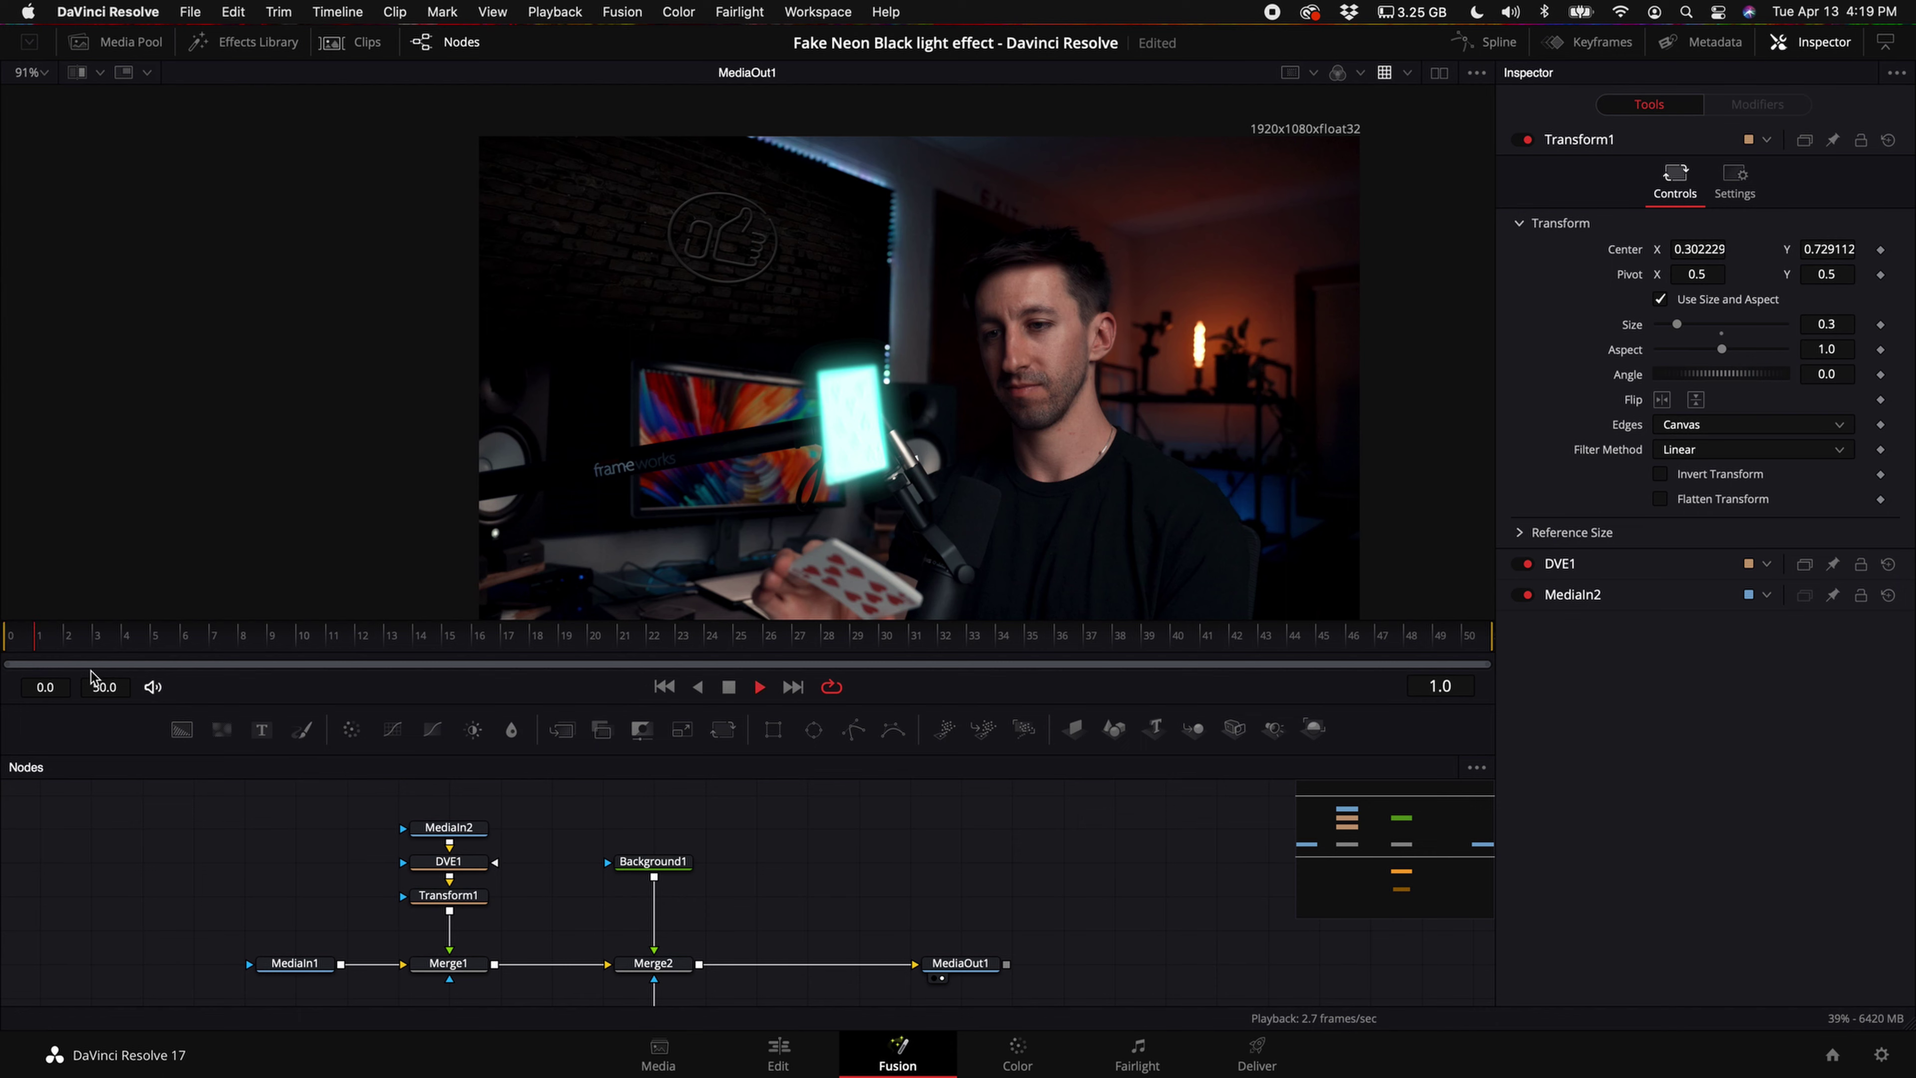
- Play the composite and switch Merge2's apply mode back to Color Dodge
key(space)
click(653, 963)
scroll(528, 936, down, 1)
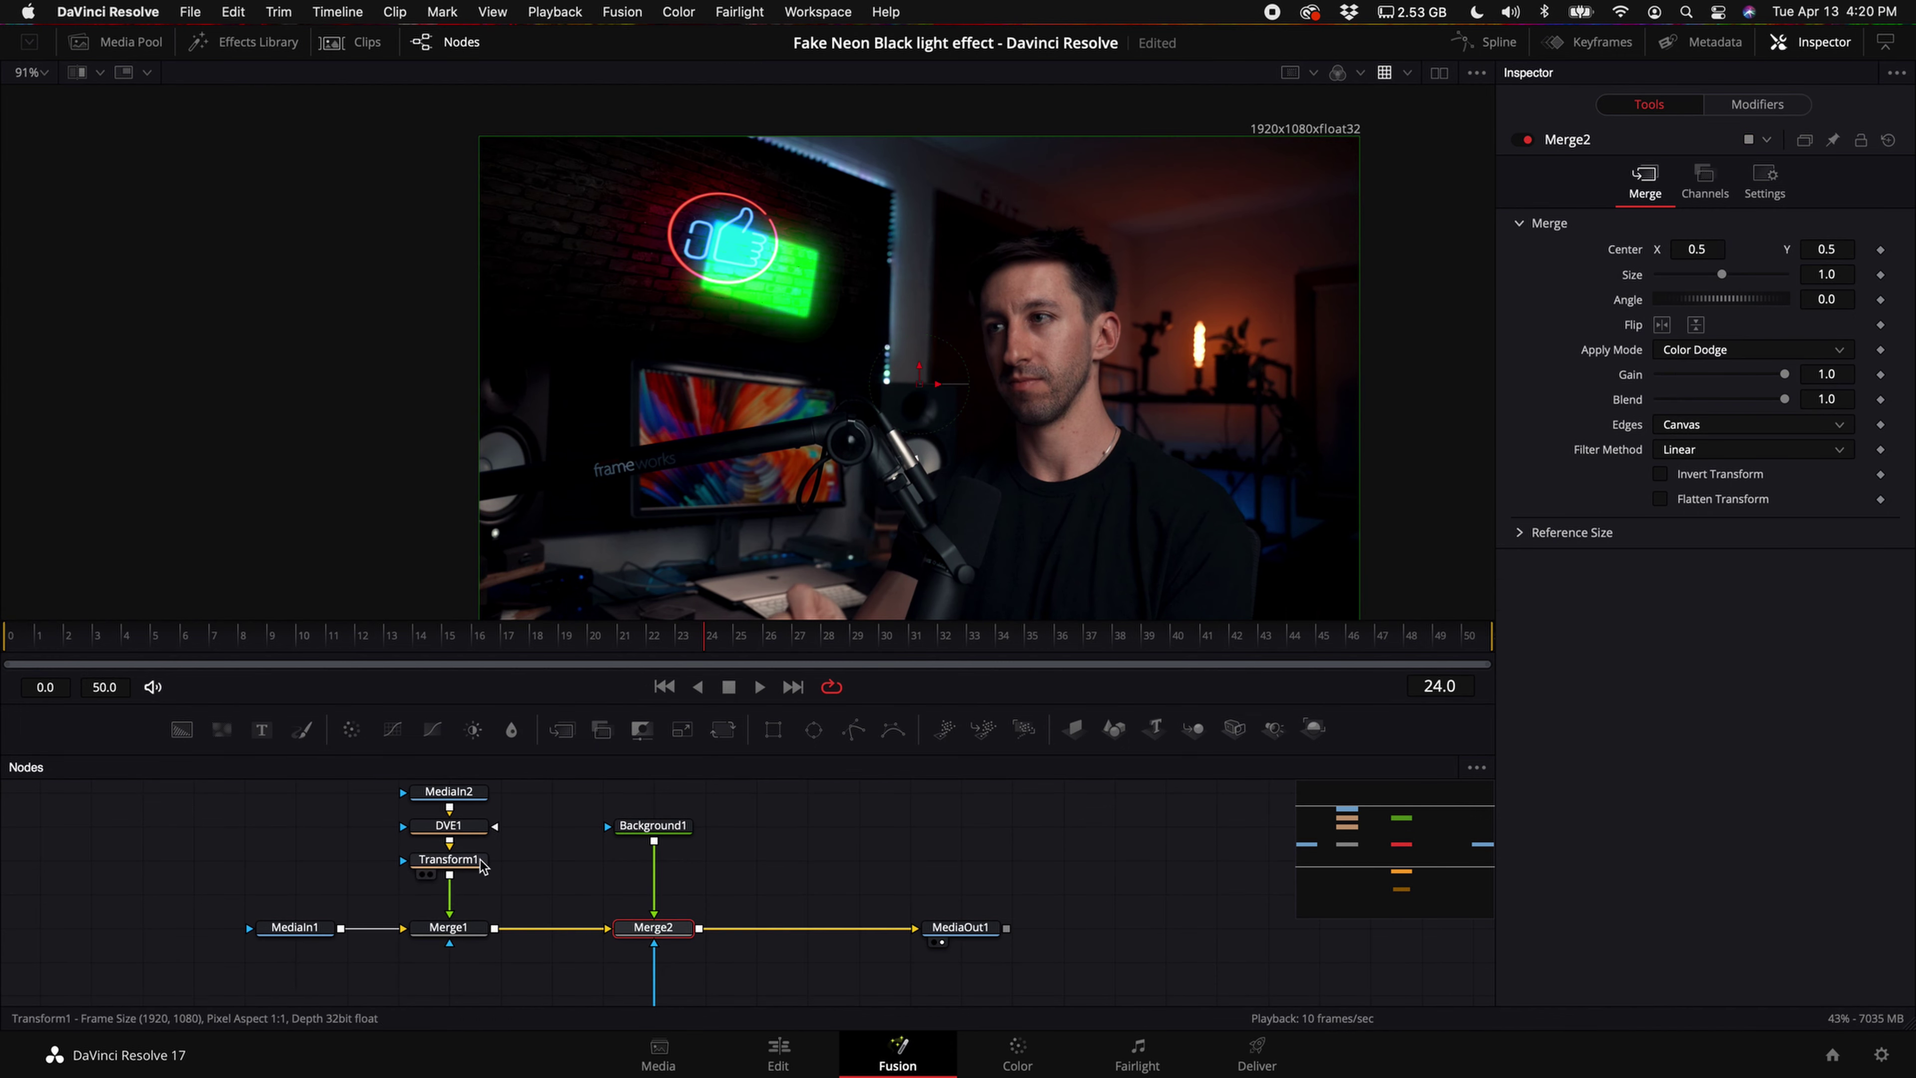
- Set Merge1's apply mode to Screen and play the shot from the first frame
click(457, 927)
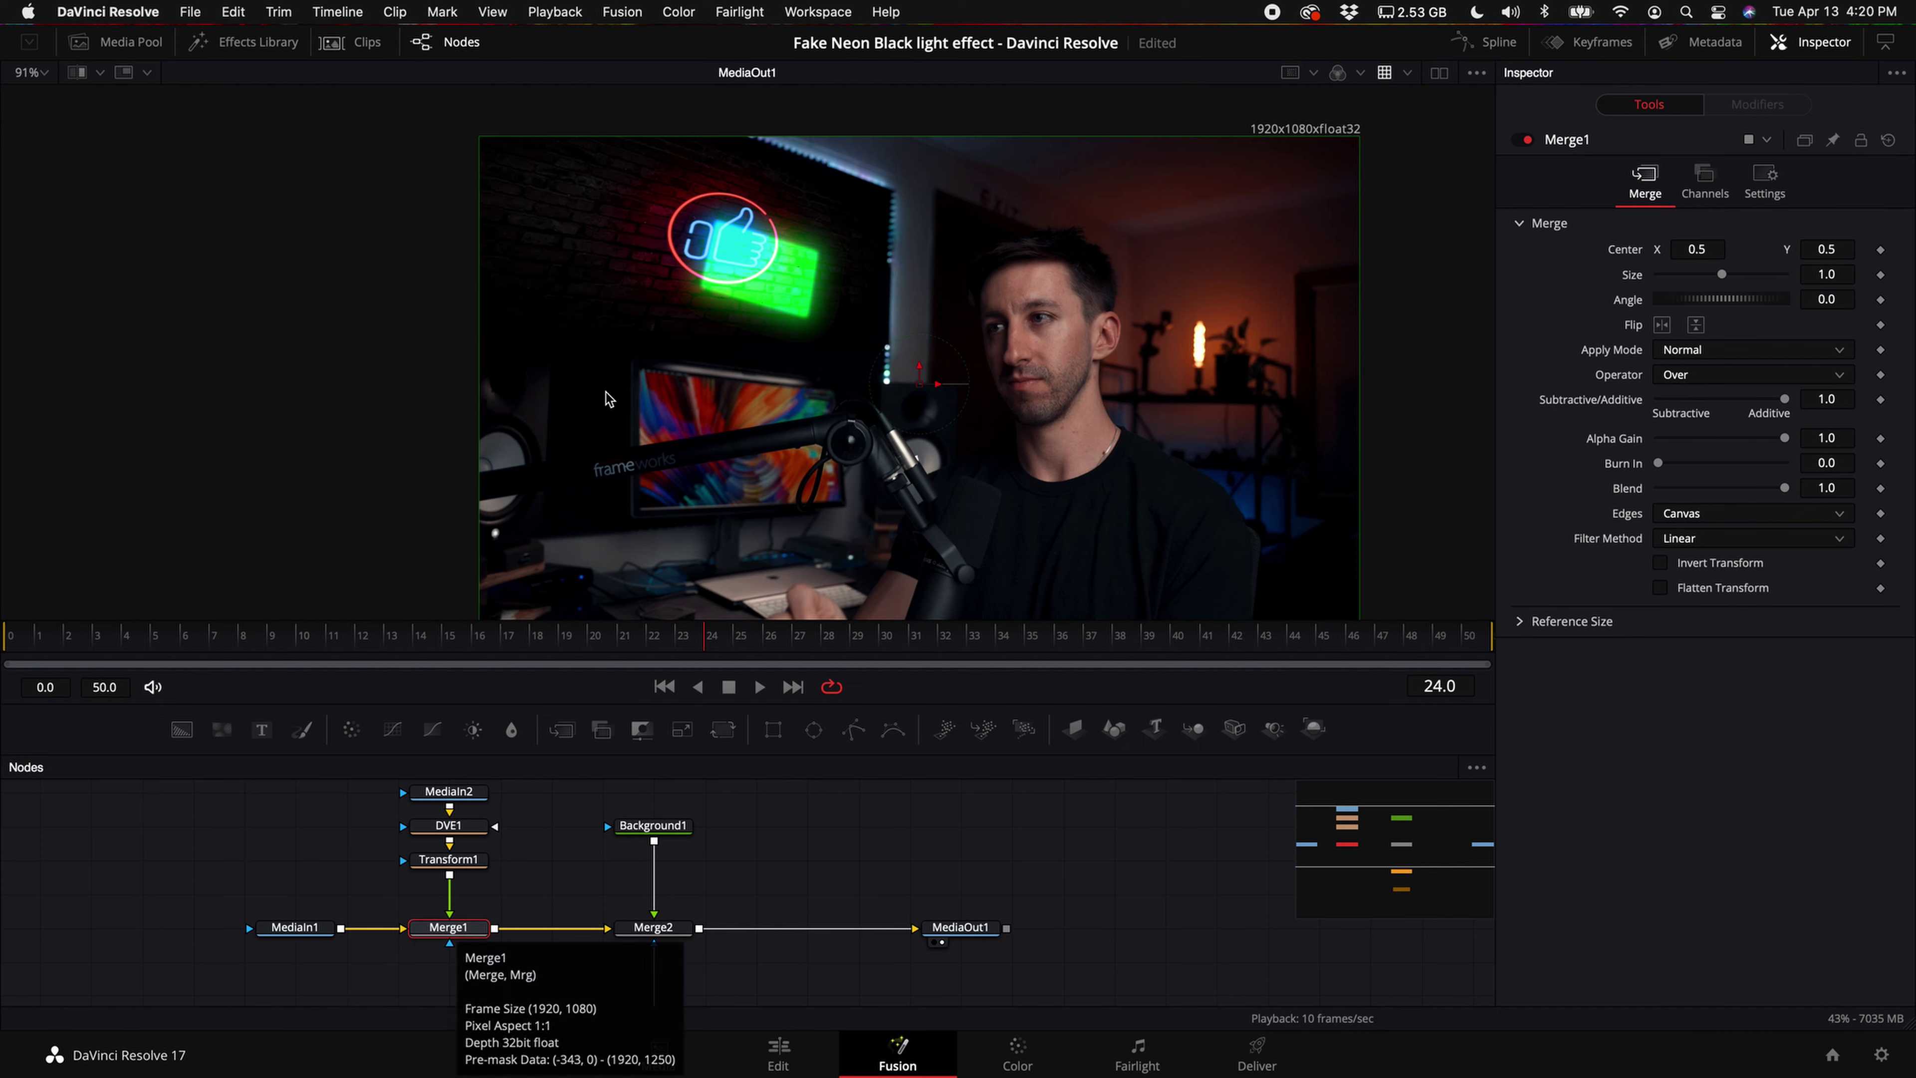
click(1731, 351)
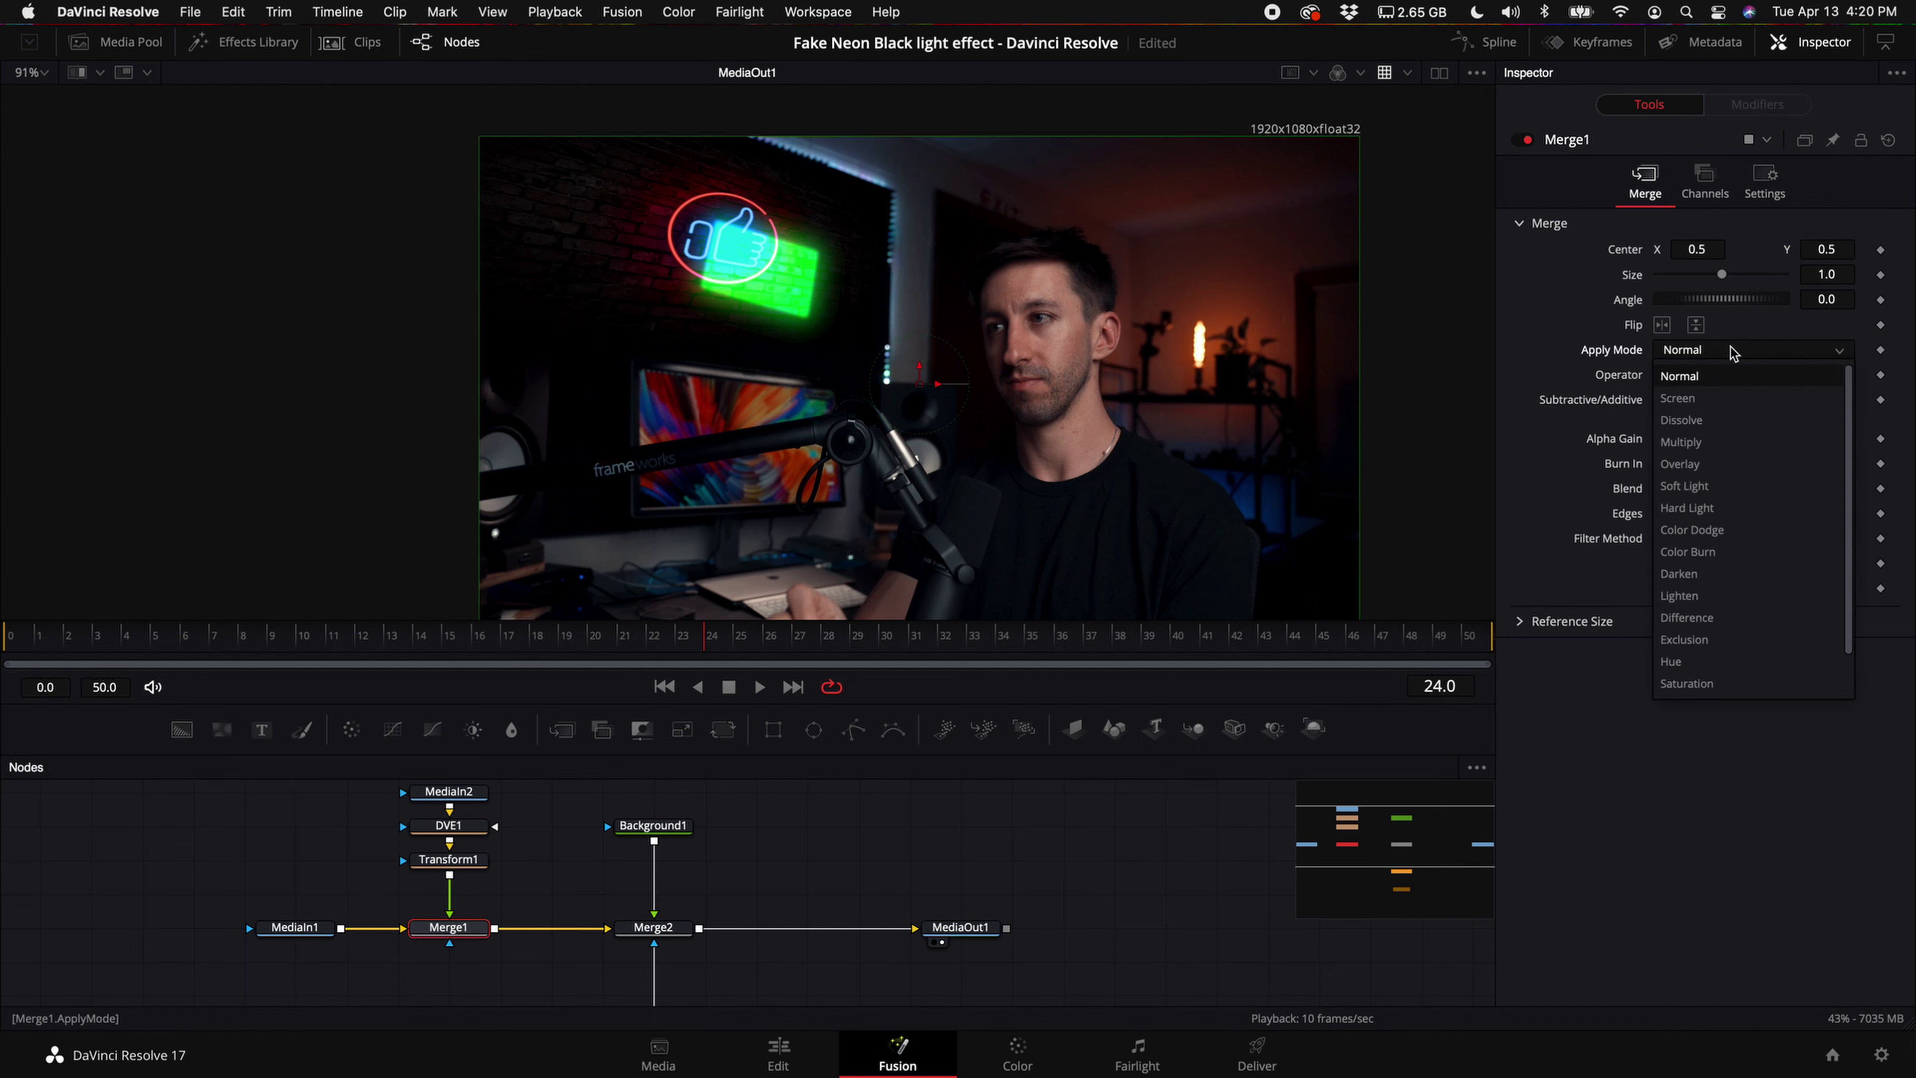
click(1721, 397)
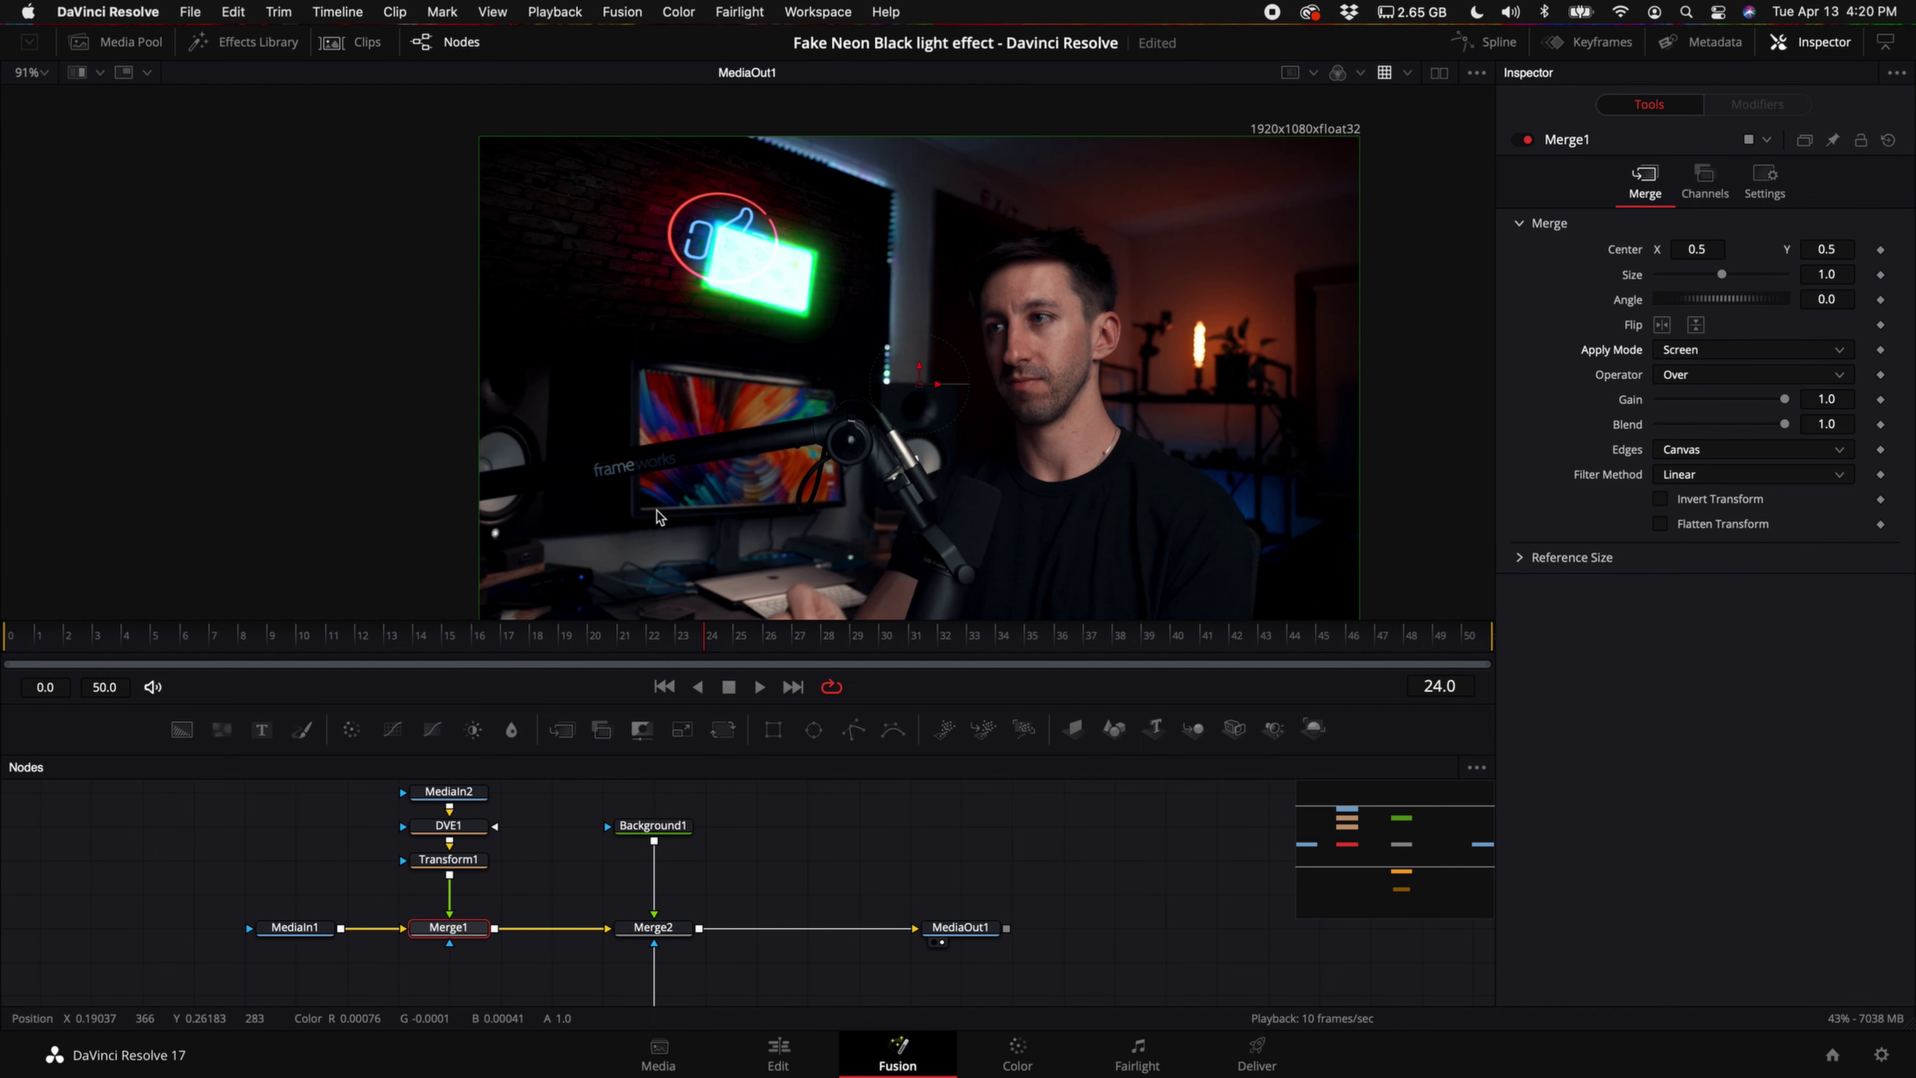
key(Home)
key(space)
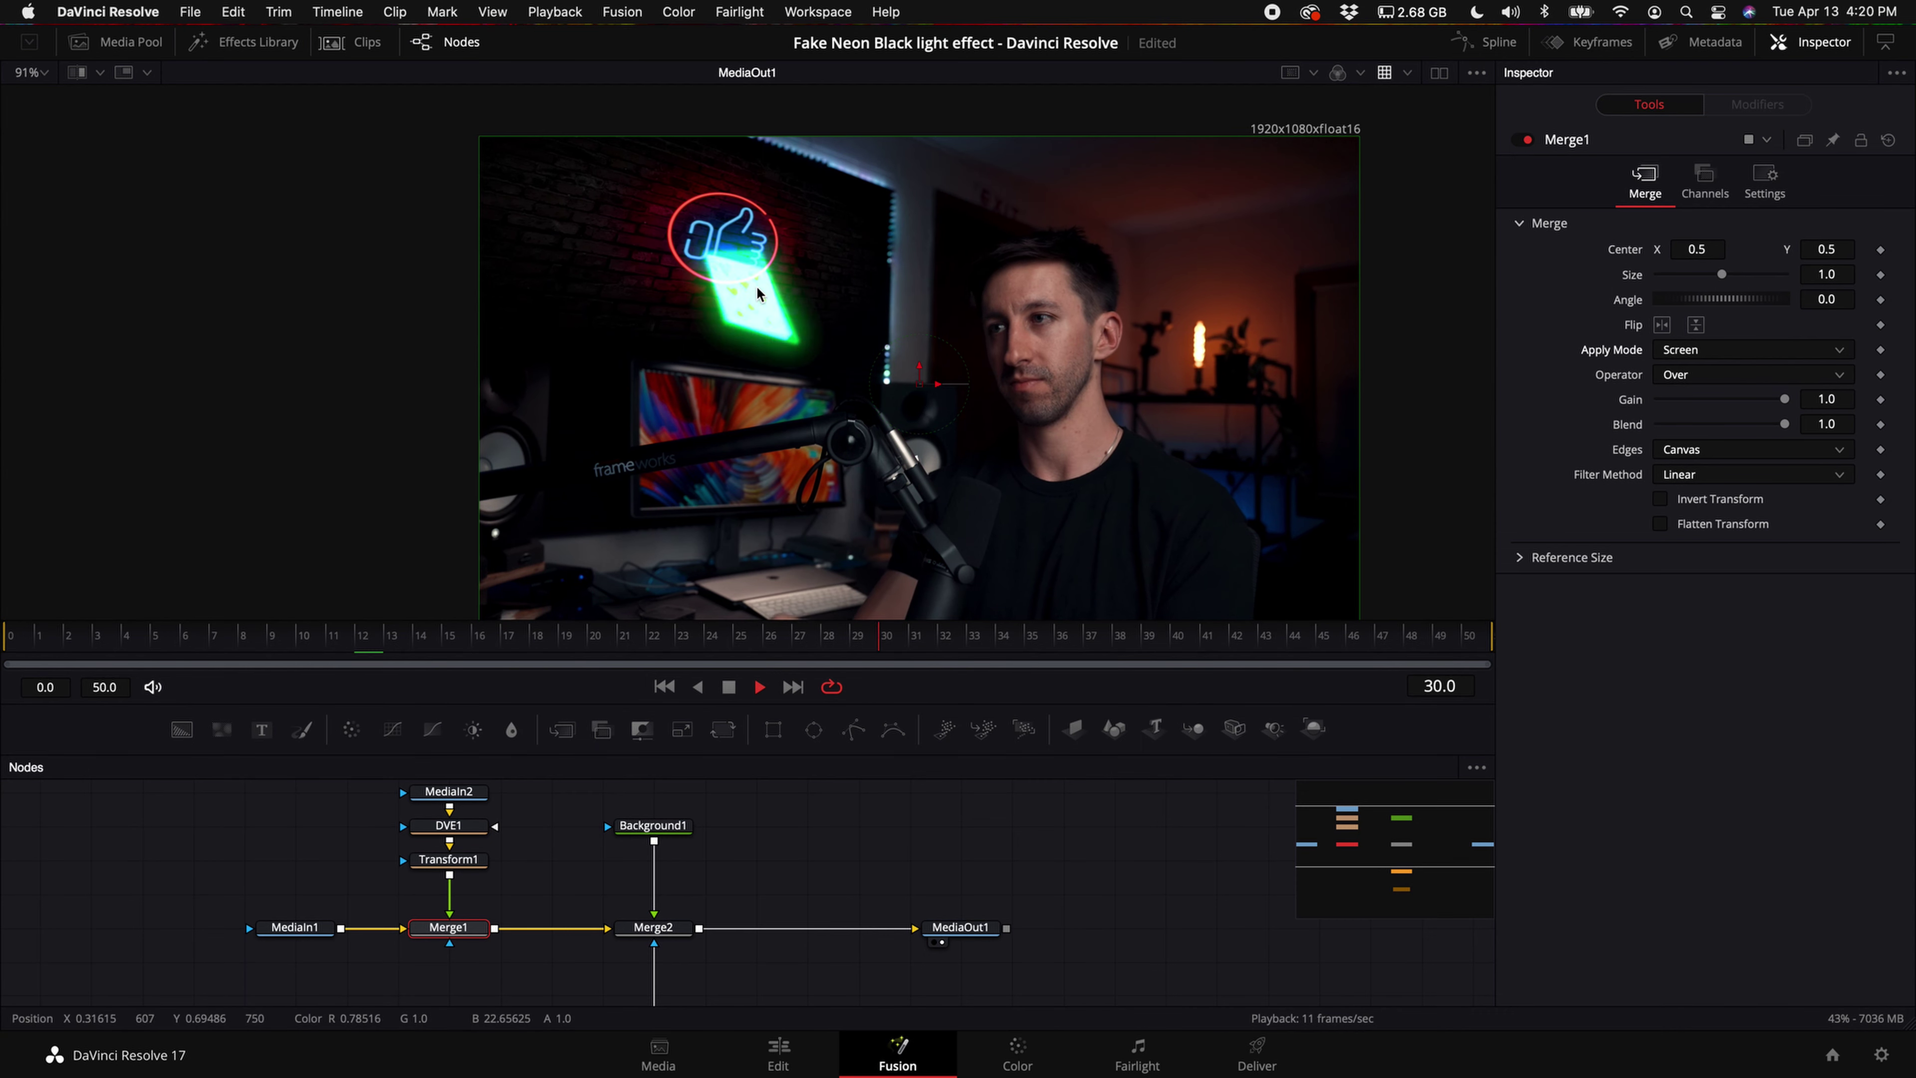
- Stop playback and make room in the node line by moving MediaOut1 and MediaIn1 farther from the merge nodes
drag(961, 927, 1064, 927)
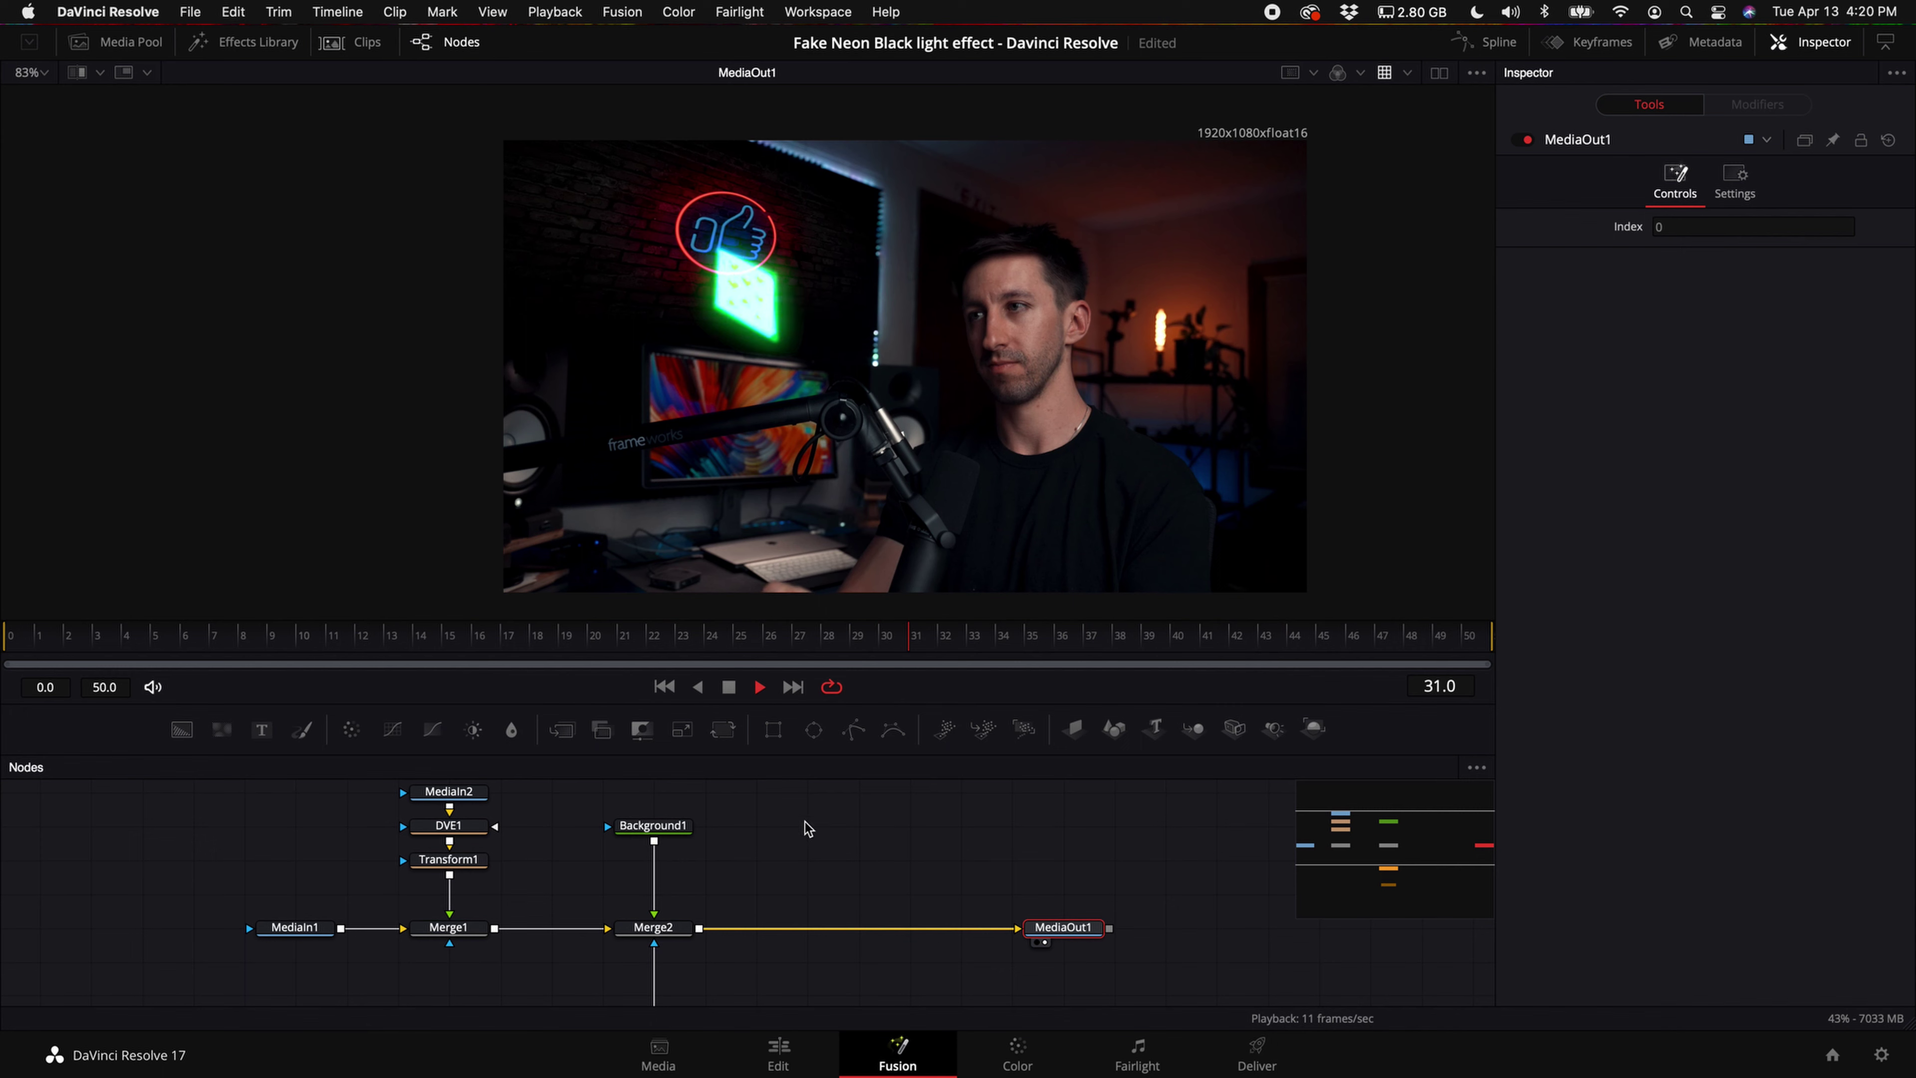
key(space)
scroll(339, 943, left, 5)
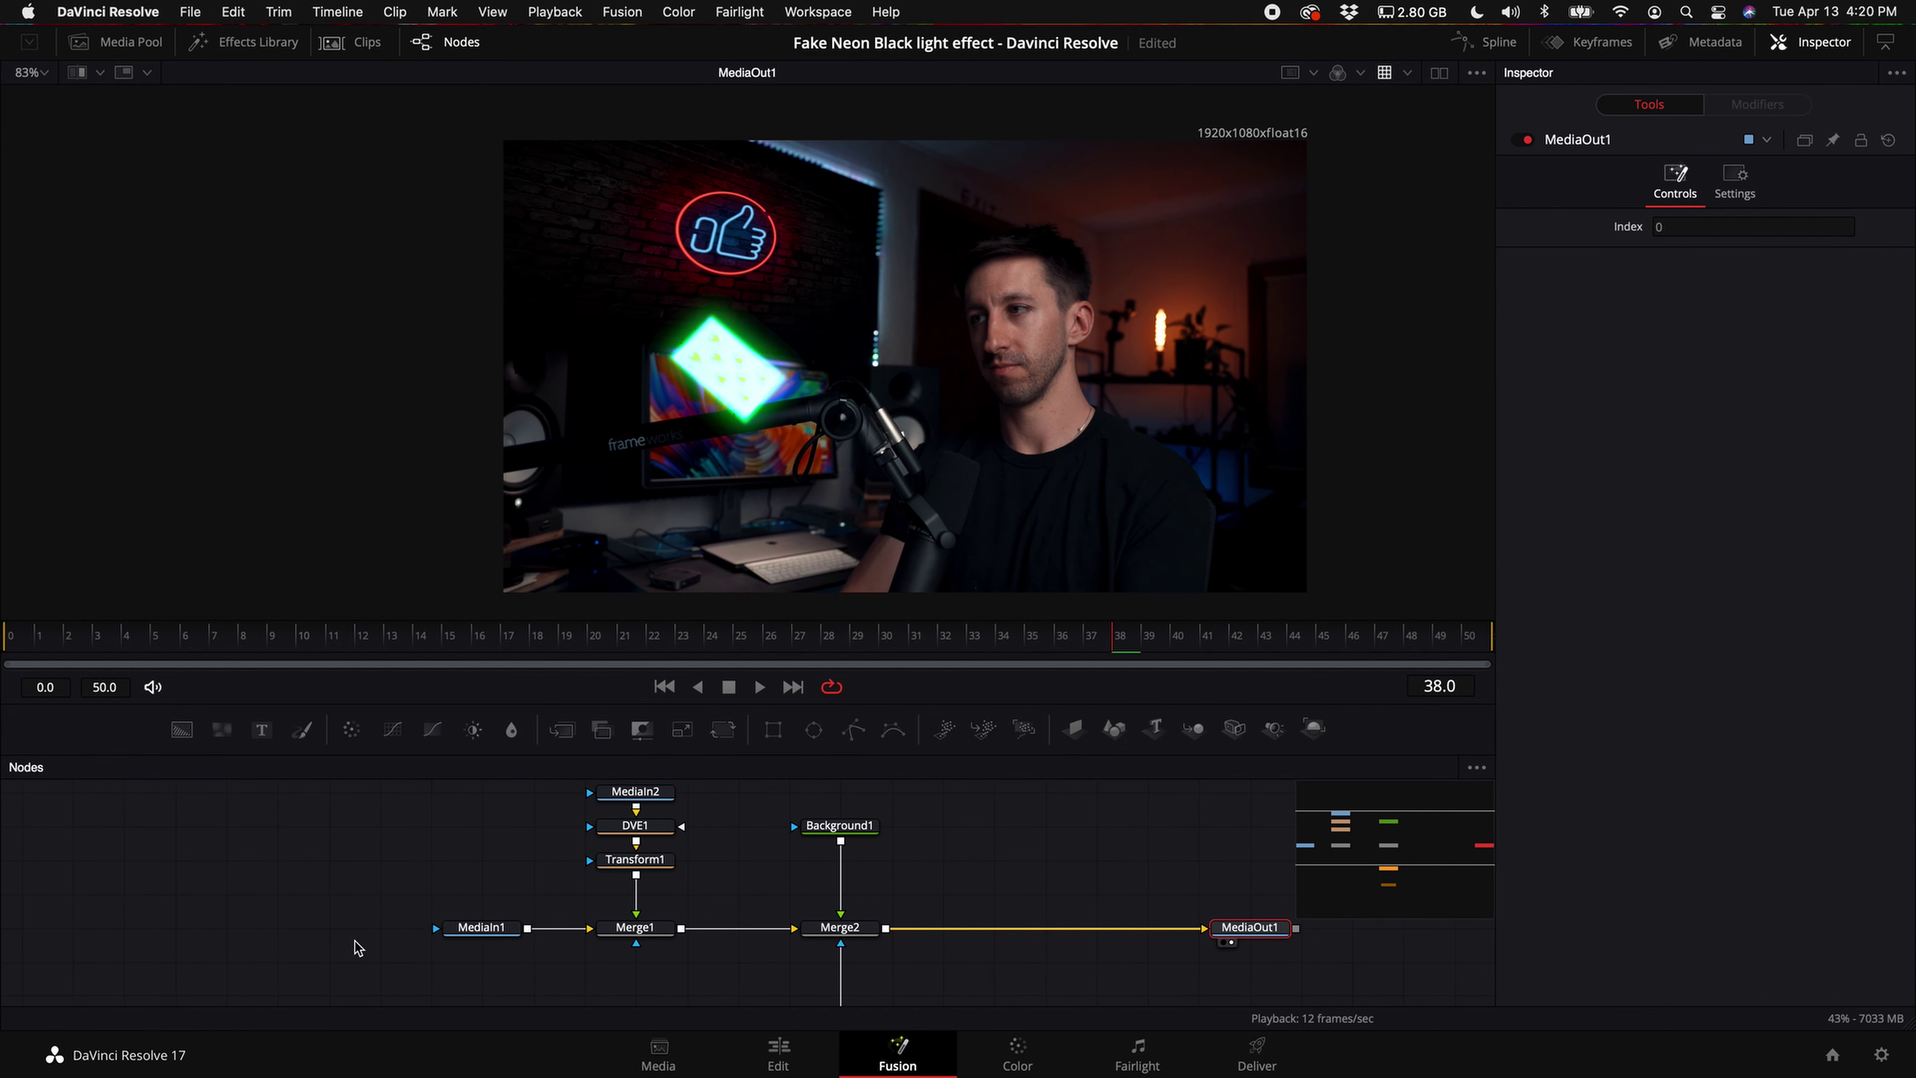
drag(486, 928, 283, 927)
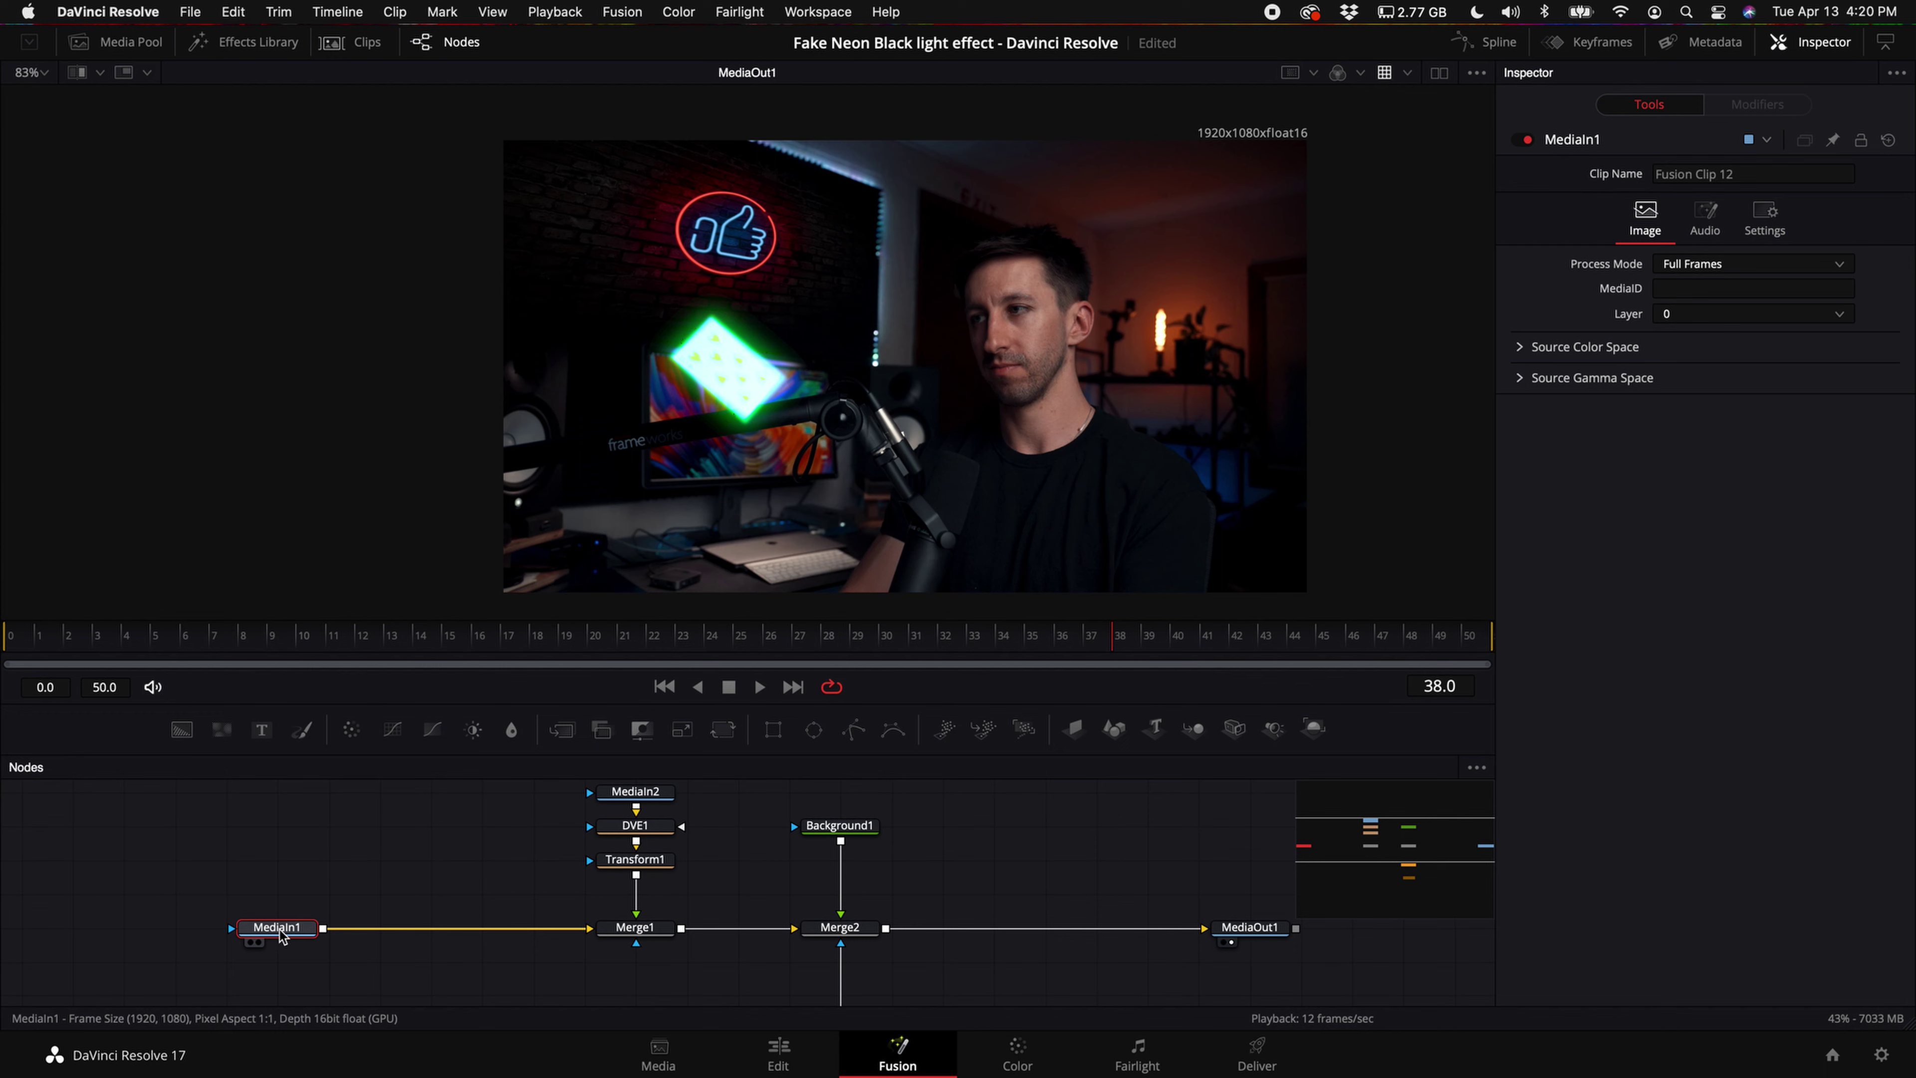
- Insert a new Merge node between MediaIn1 and Merge1
key(shift+space)
text(glowmerge)
key(Return)
click(373, 835)
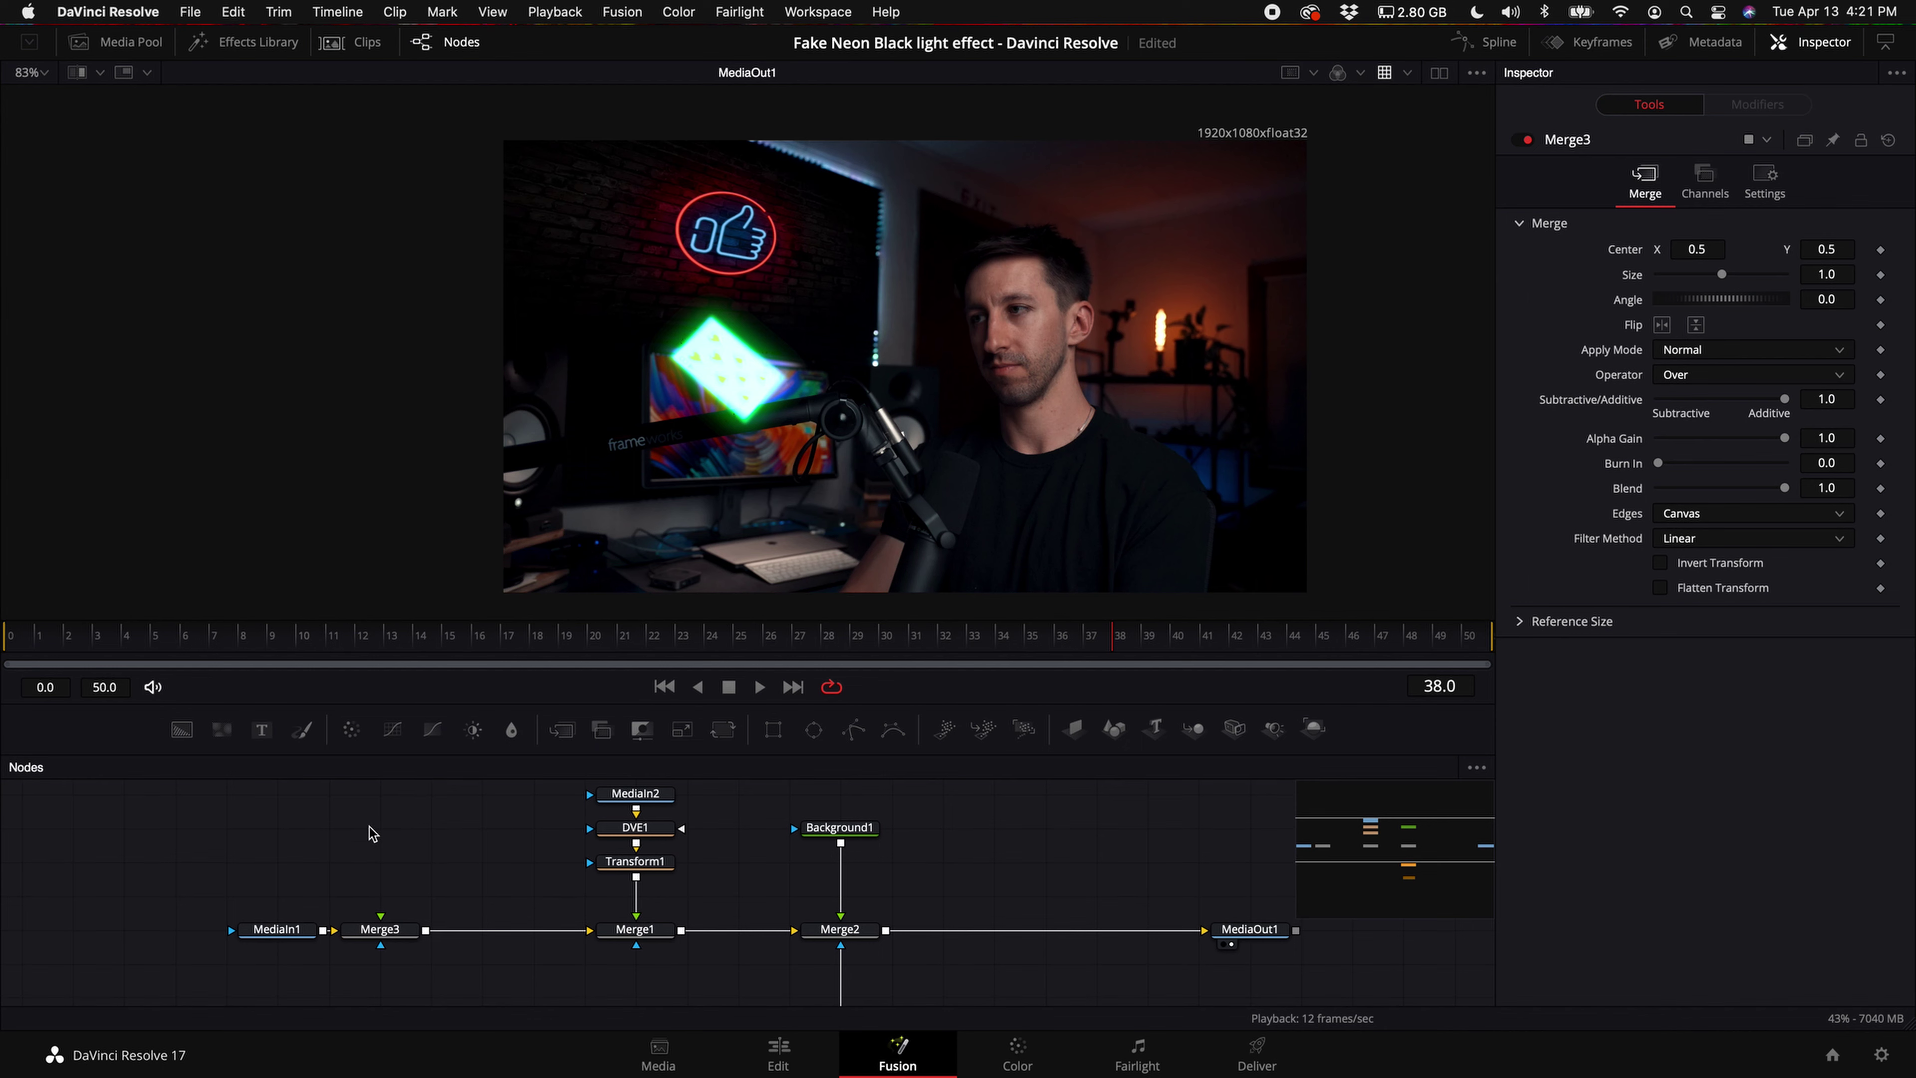
- Add a Background node above Merge3, connect it to Merge3's foreground input, and save the project
scroll(373, 835, up, 1)
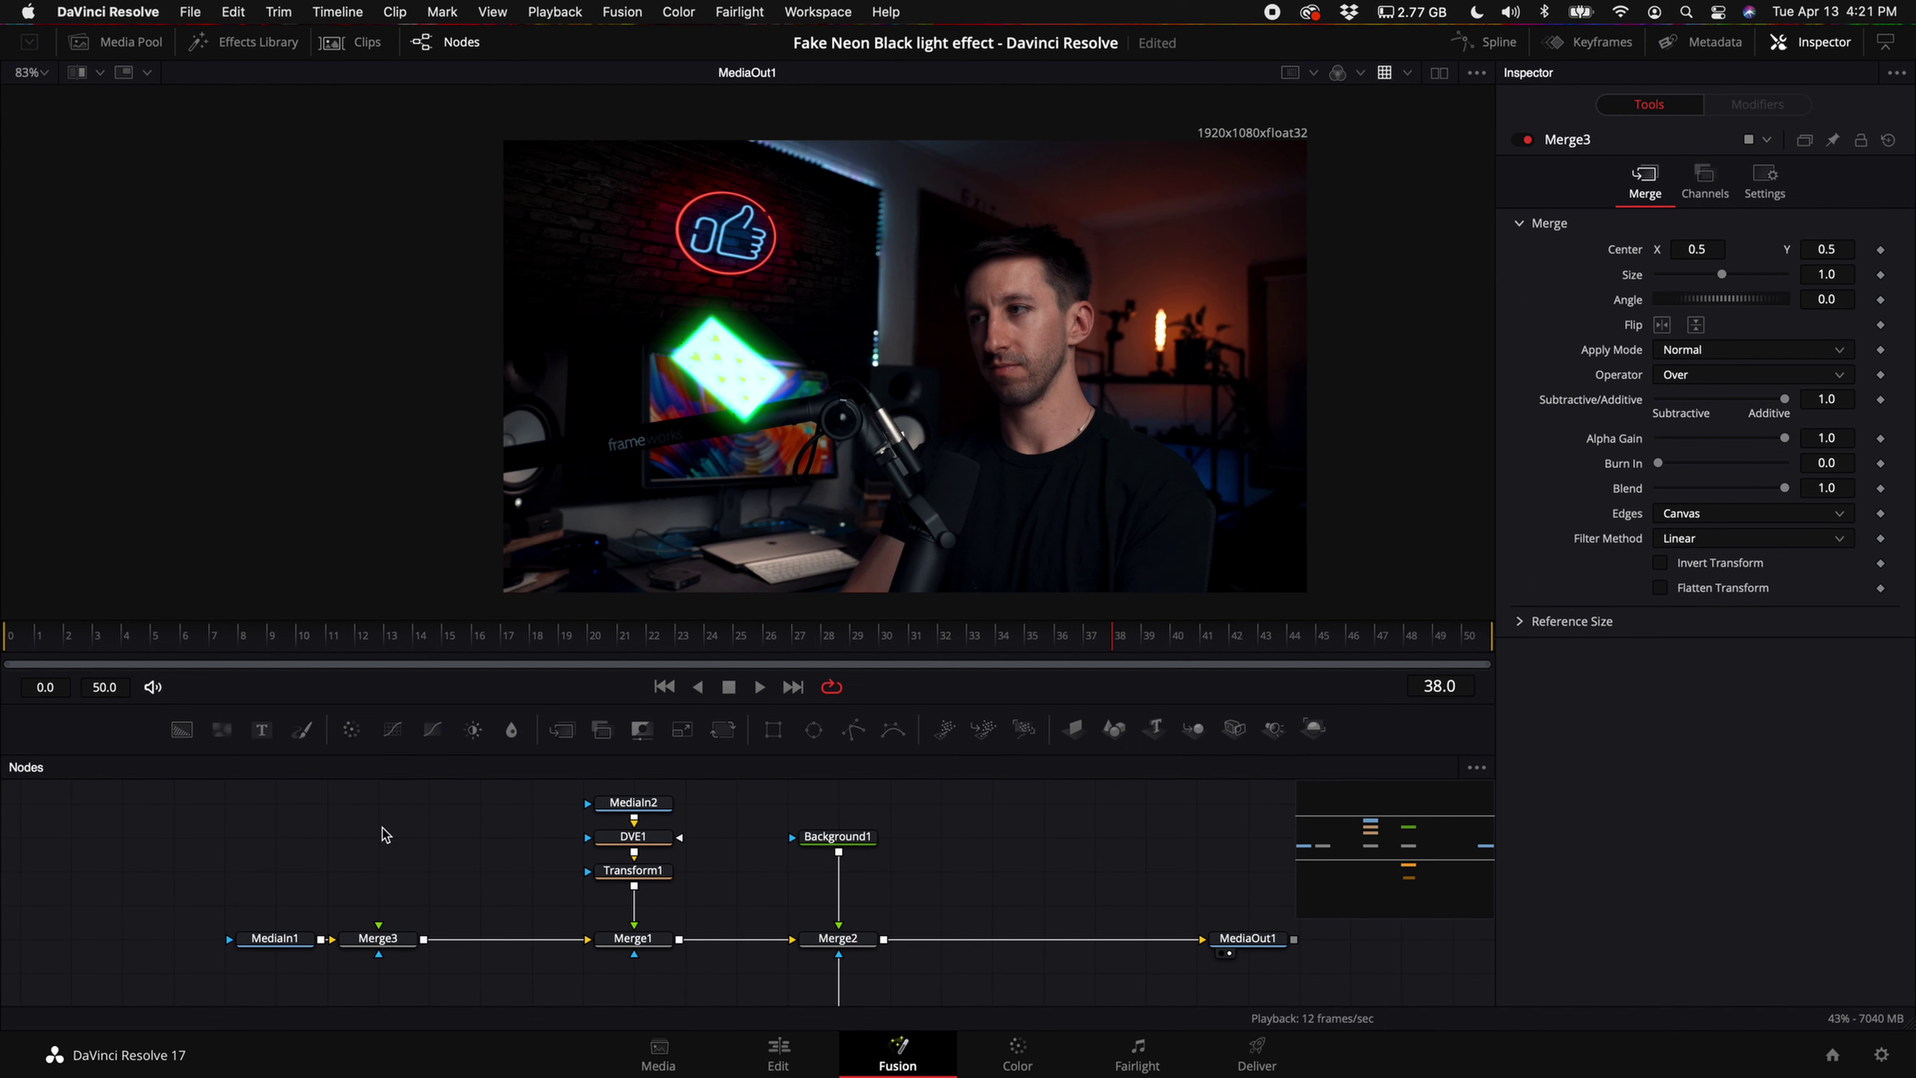
key(shift+space)
text(back)
key(Return)
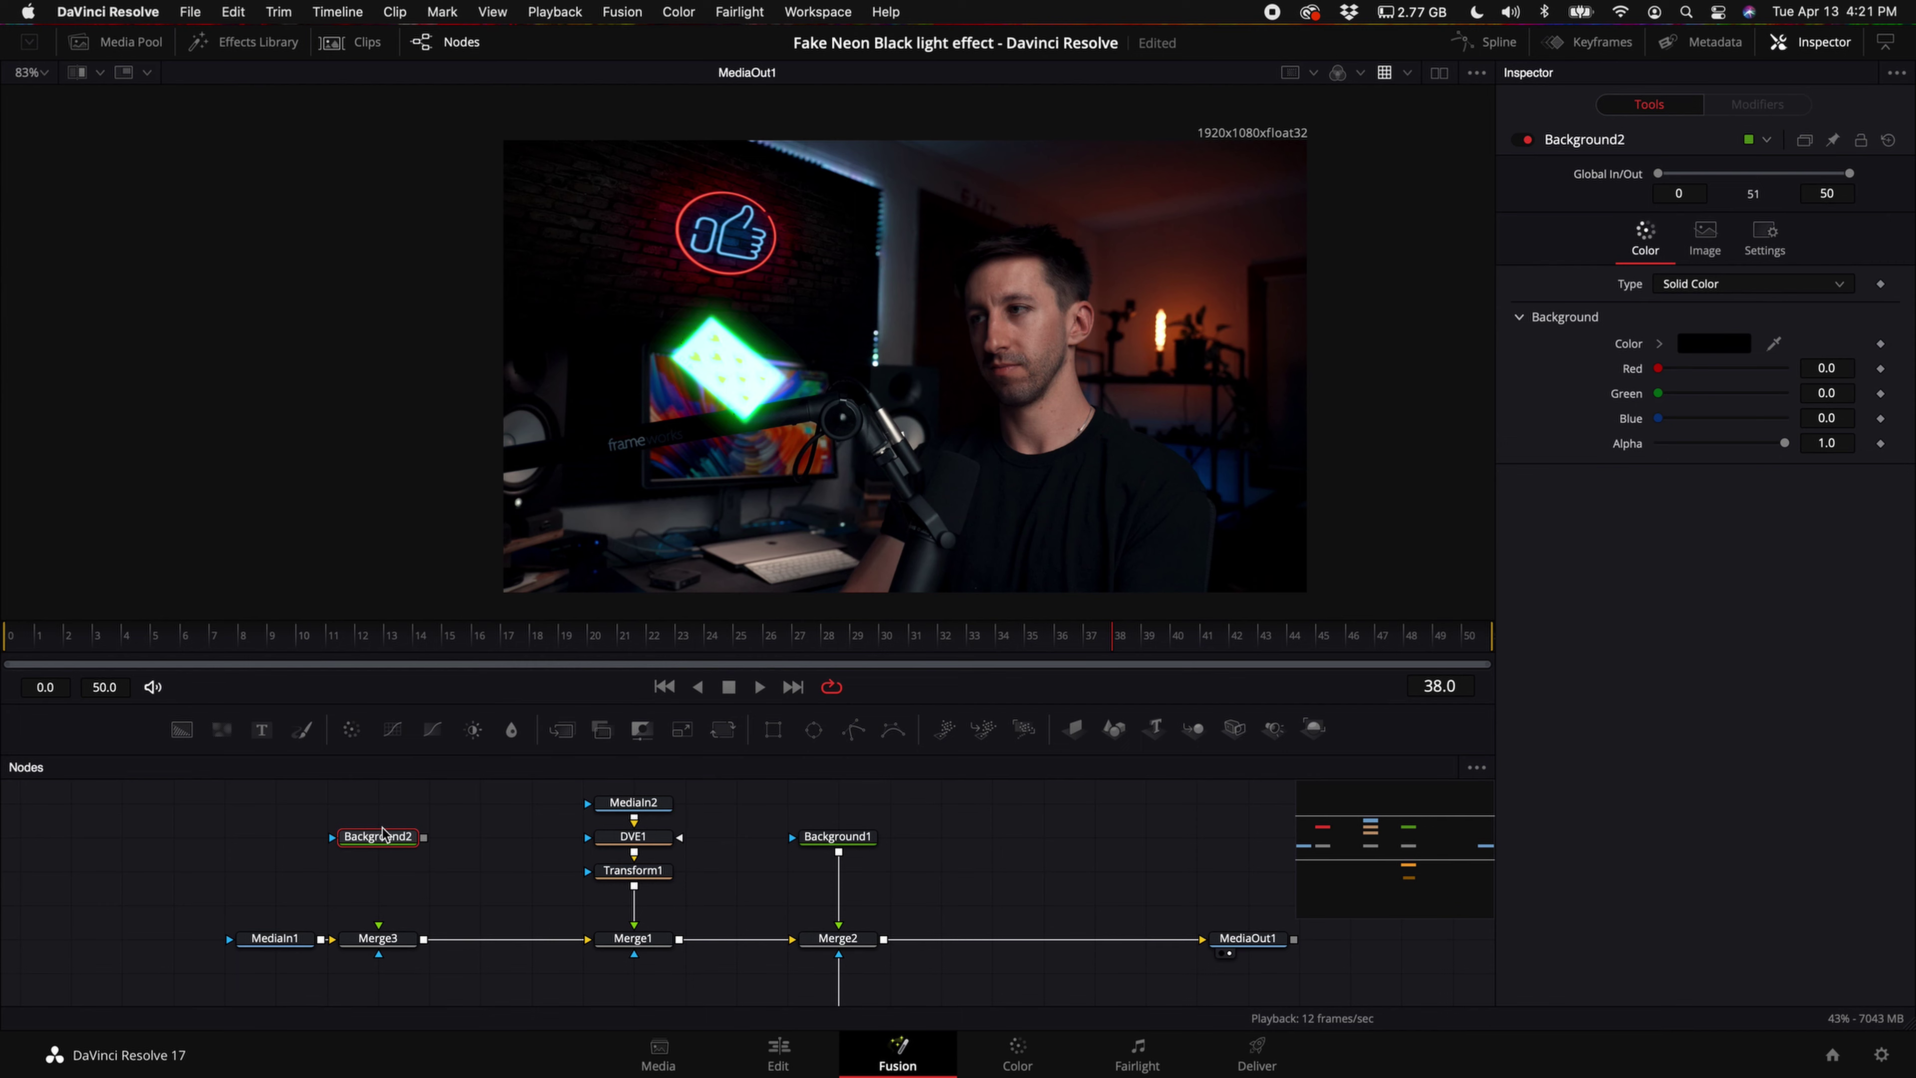
drag(424, 837, 380, 936)
click(380, 938)
click(386, 840)
key(super+s)
- Set Background2's colour to purple, about red 0.65, green 0.0, blue 1.0, and select Merge3
click(1724, 349)
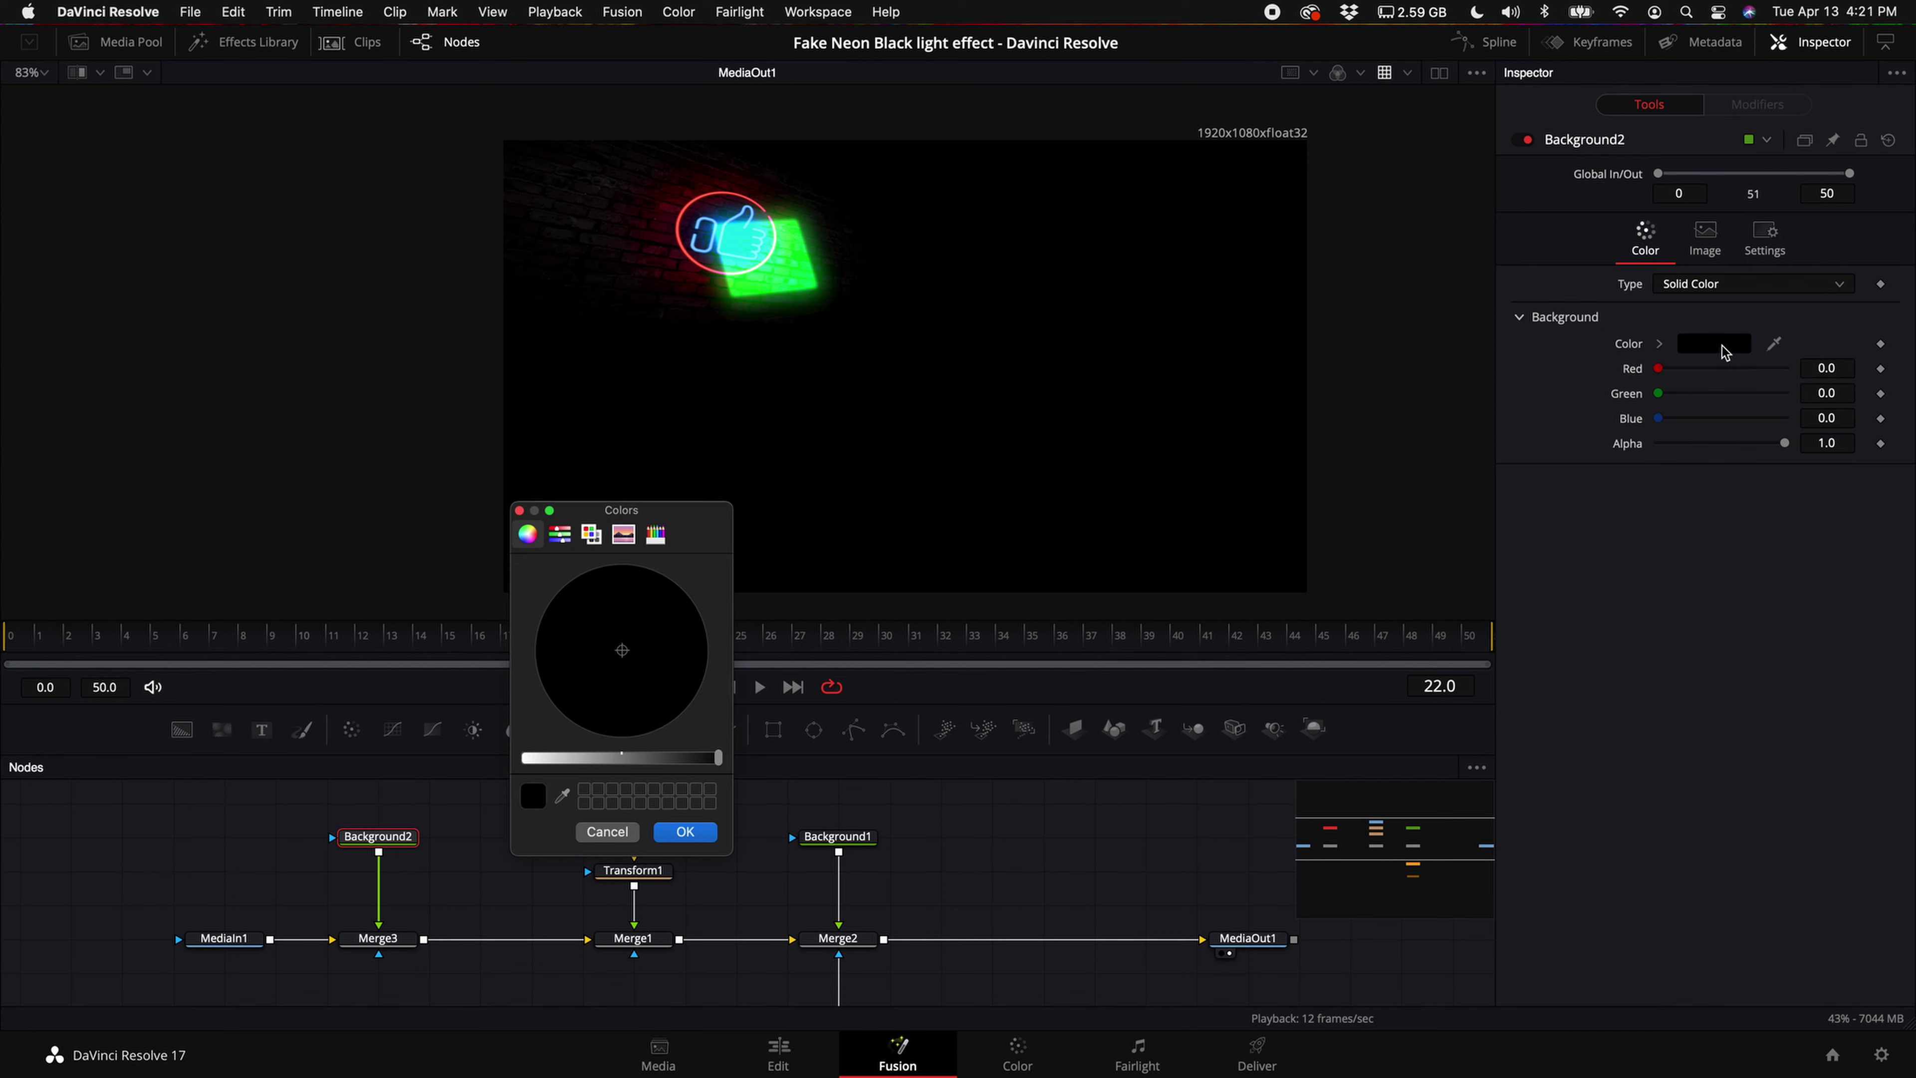
drag(723, 764, 330, 772)
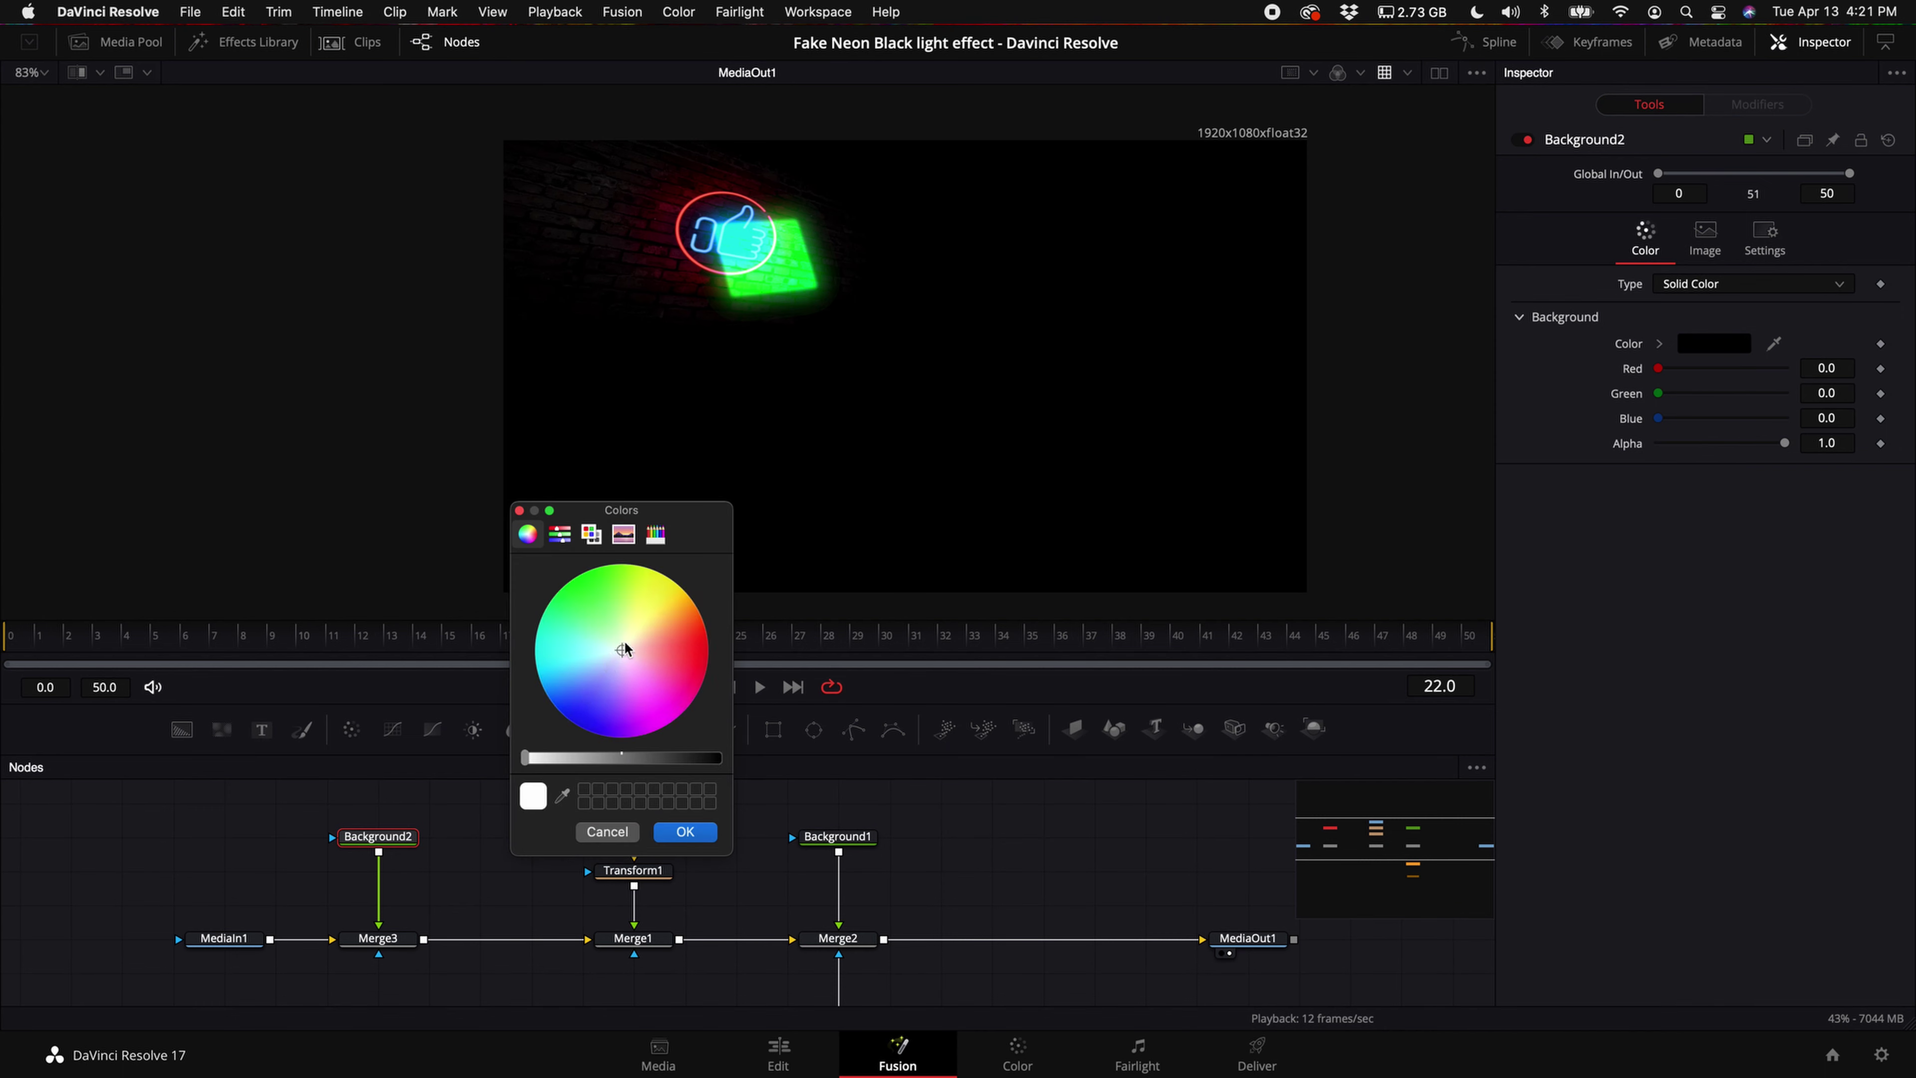
drag(625, 650, 641, 731)
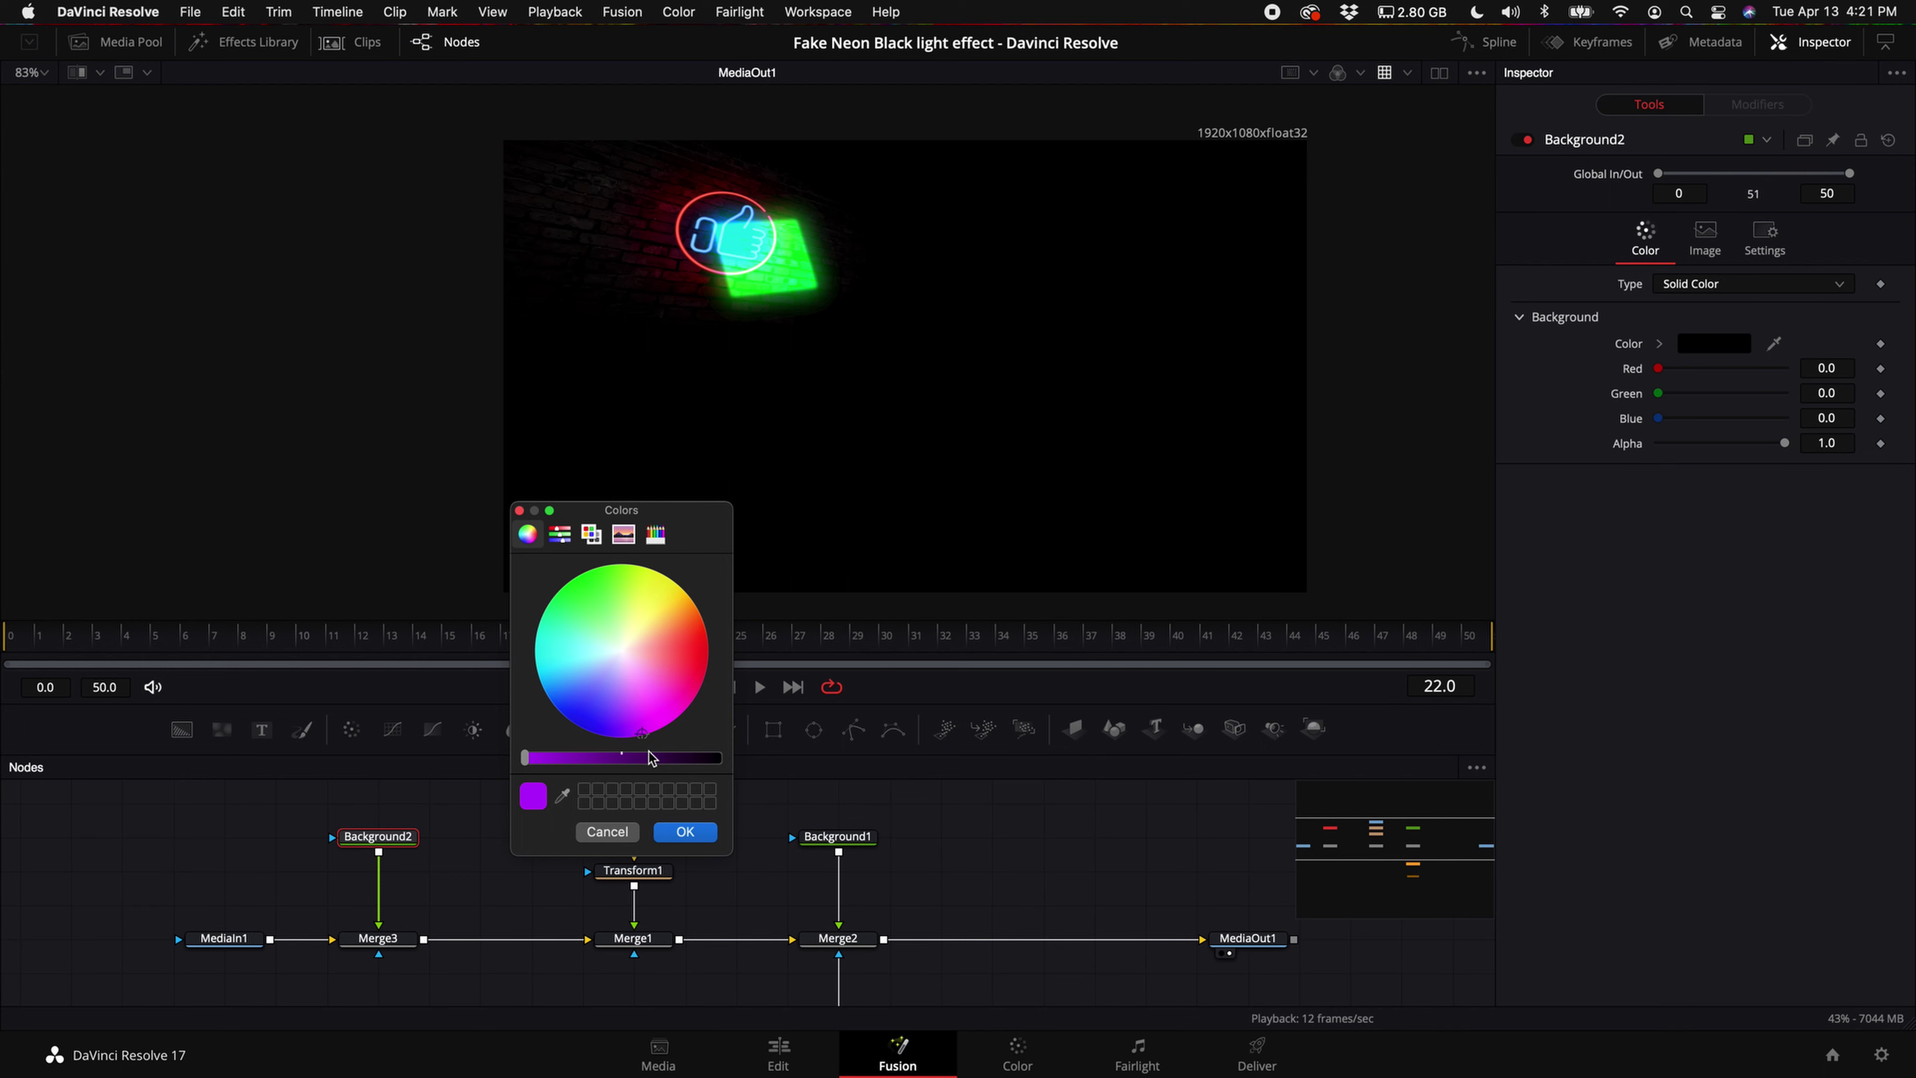
click(684, 832)
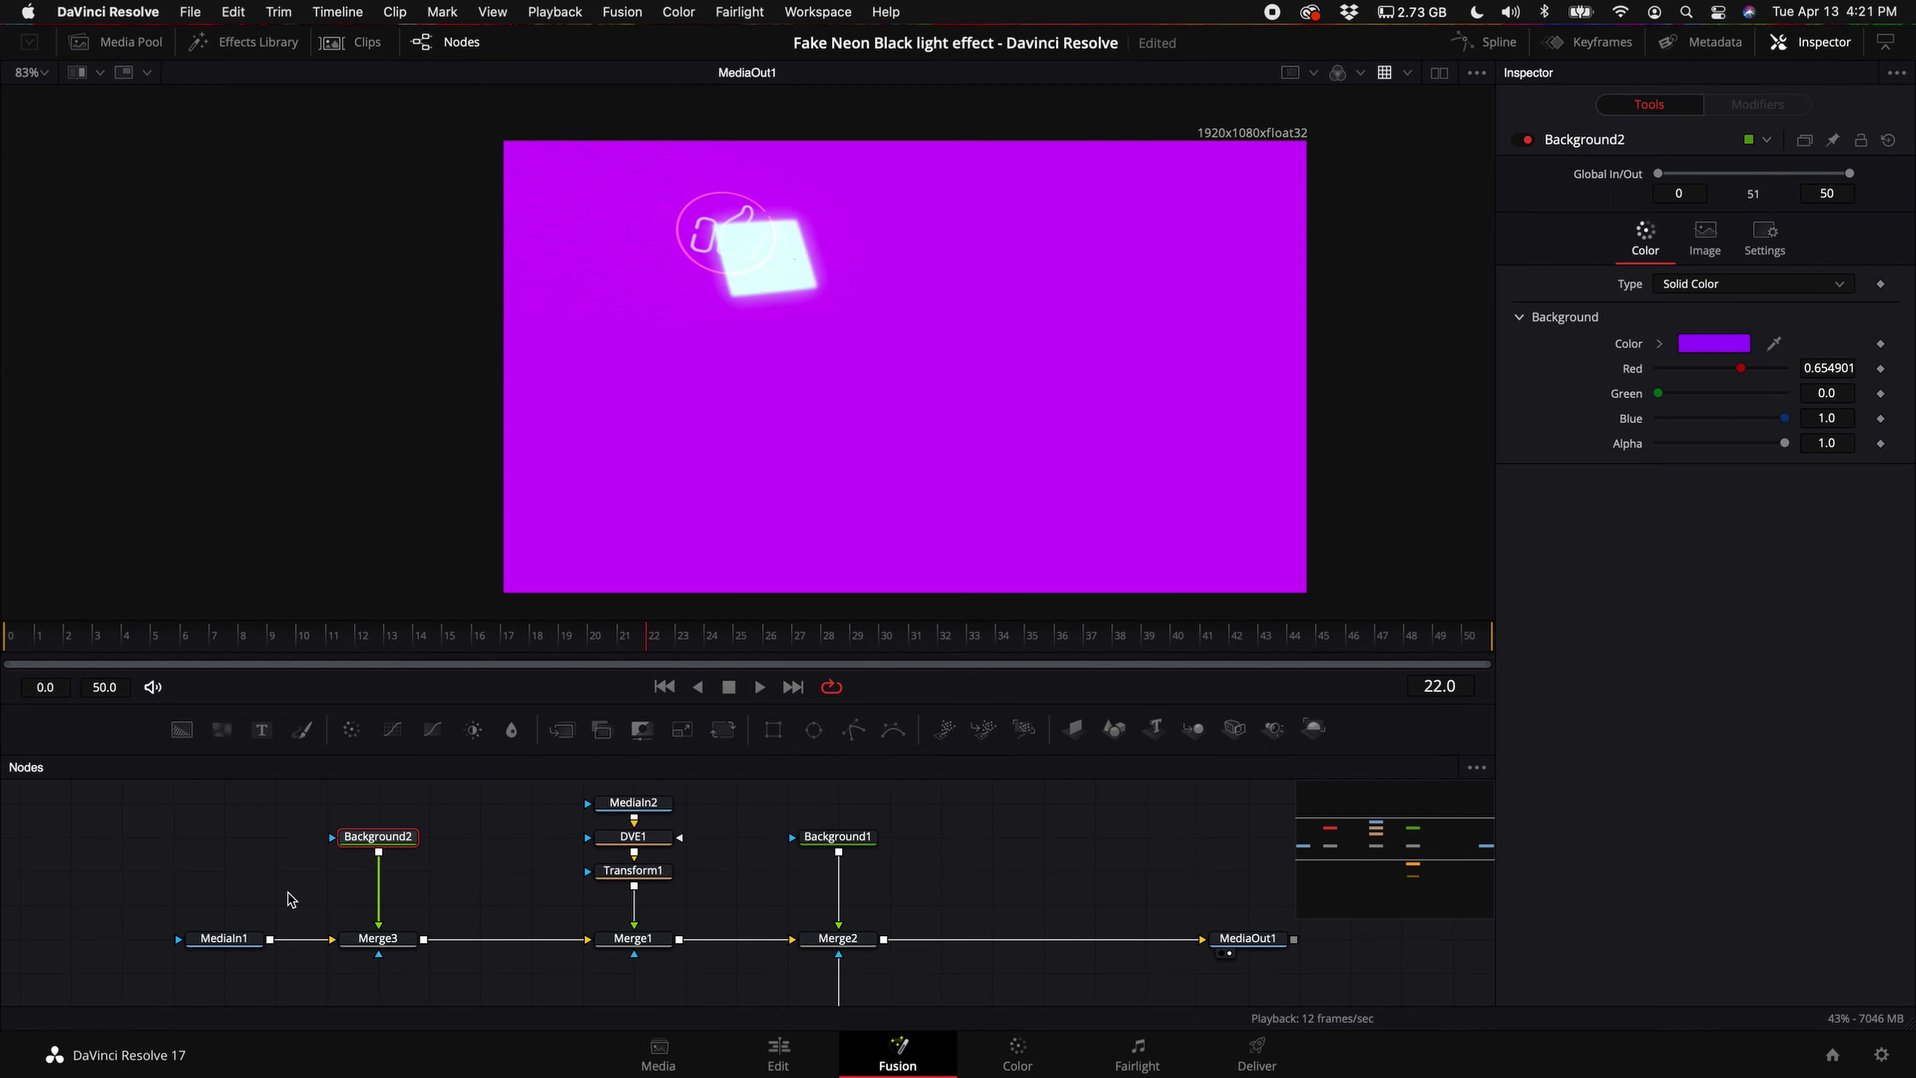
click(396, 944)
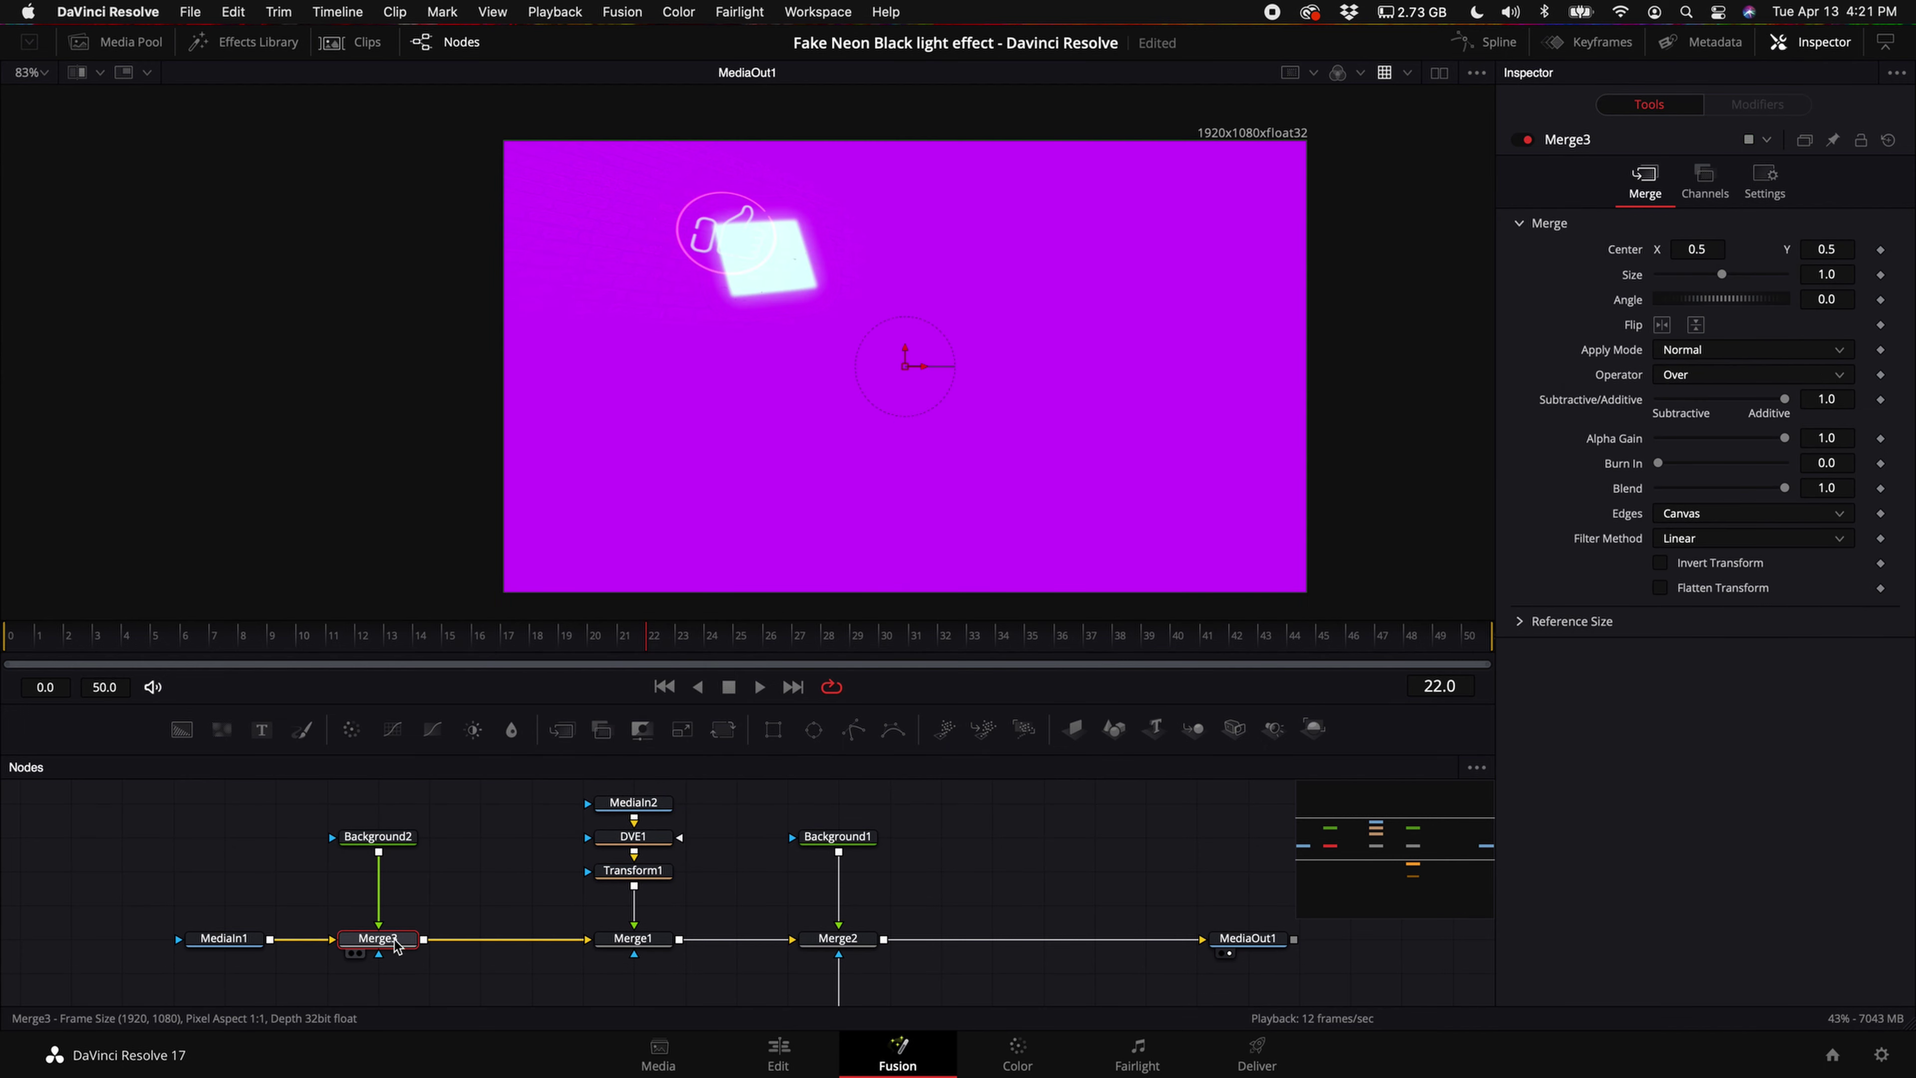
- Set Merge3's apply mode to Soft Light and its blend to about 0.5
click(1699, 350)
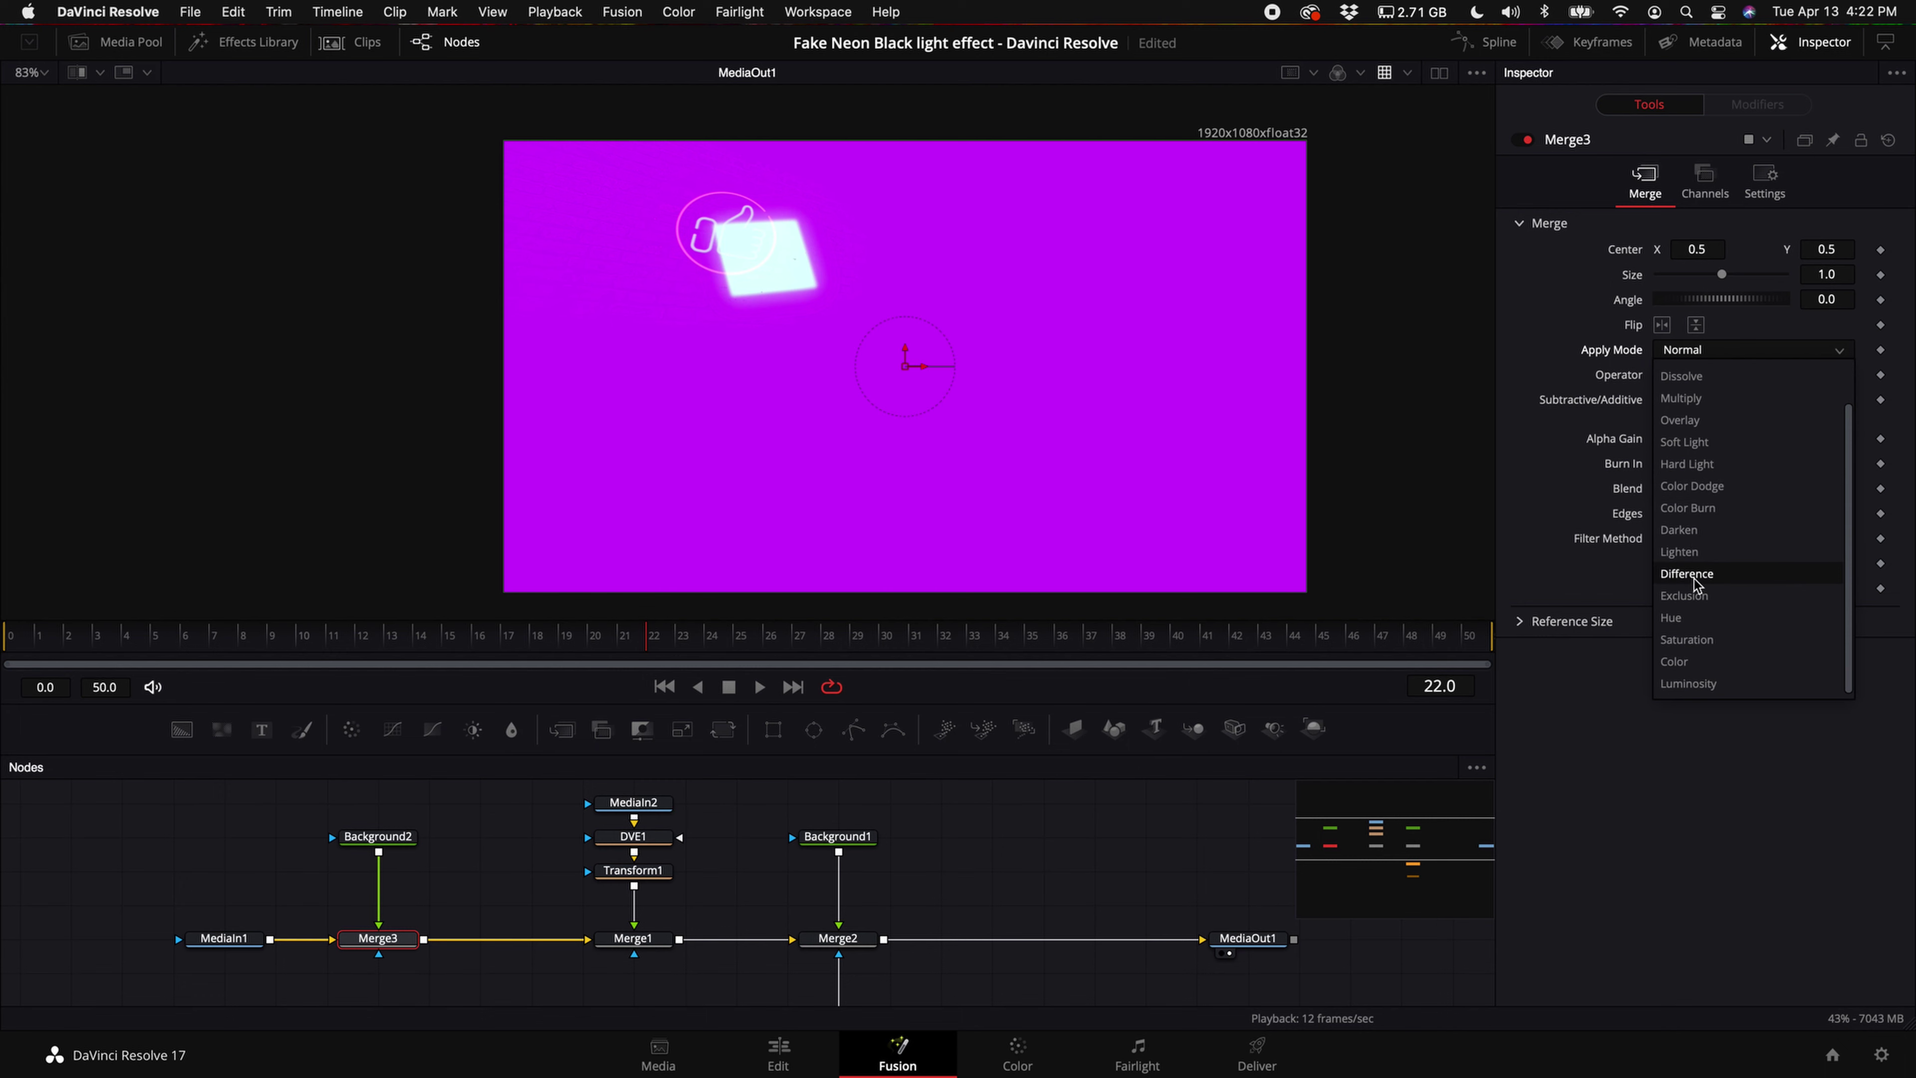
click(1713, 442)
drag(1785, 399, 1724, 403)
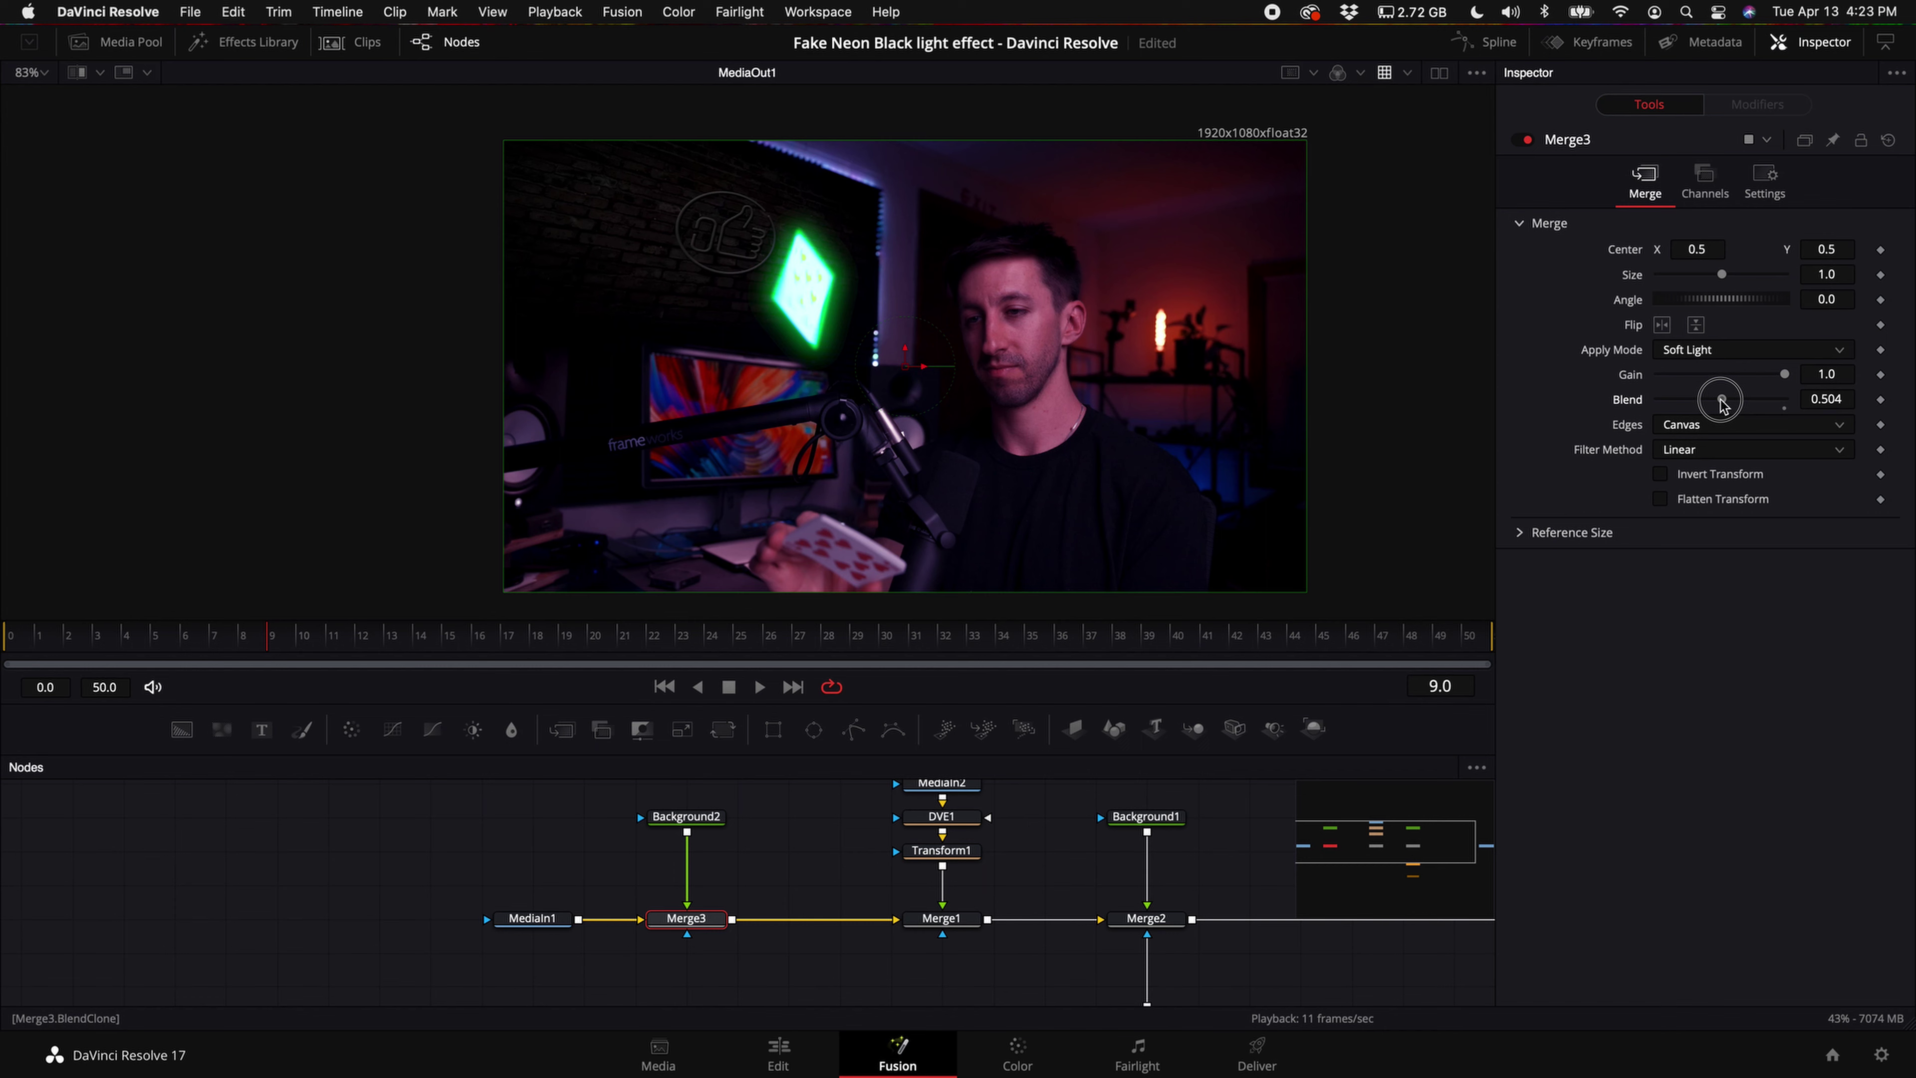
- Insert a Ripples node between MediaIn1 and Merge3, spacing MediaIn1 and the new node farther apart
click(561, 927)
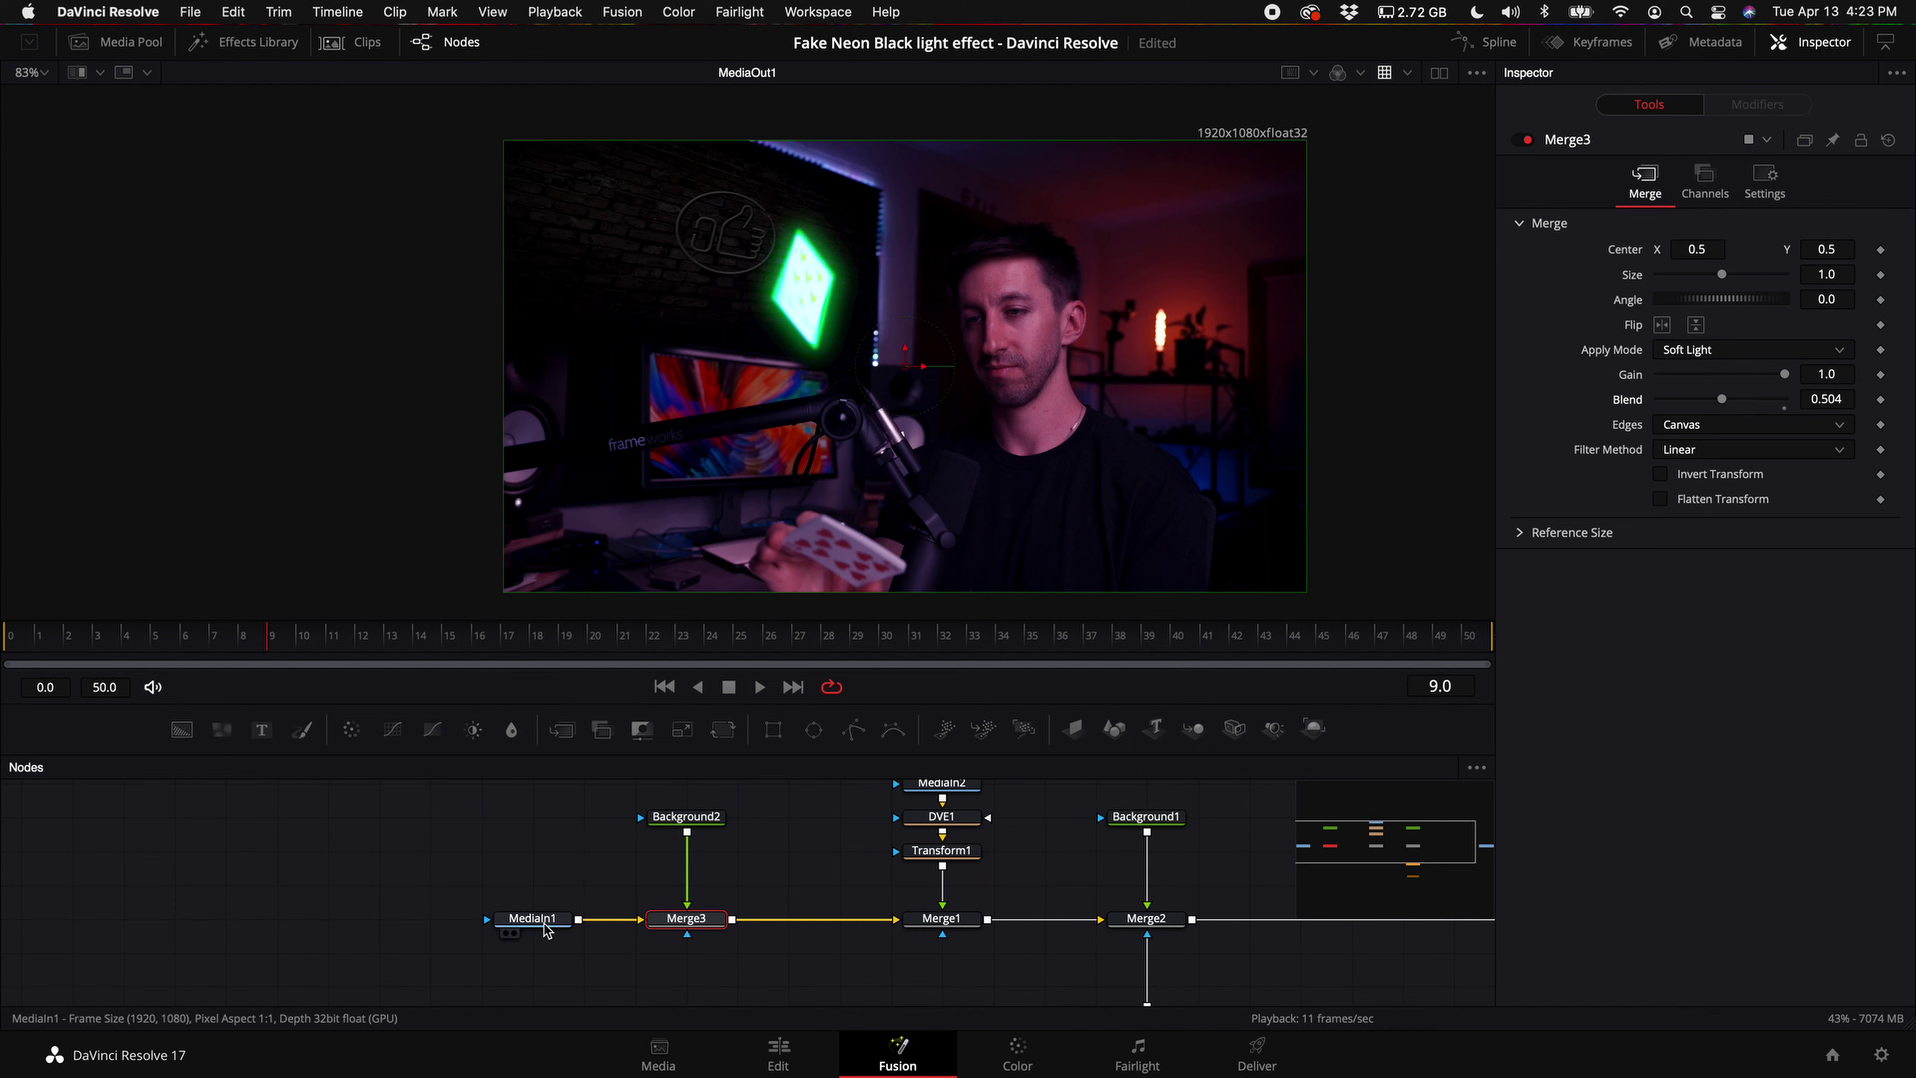
drag(560, 927, 491, 929)
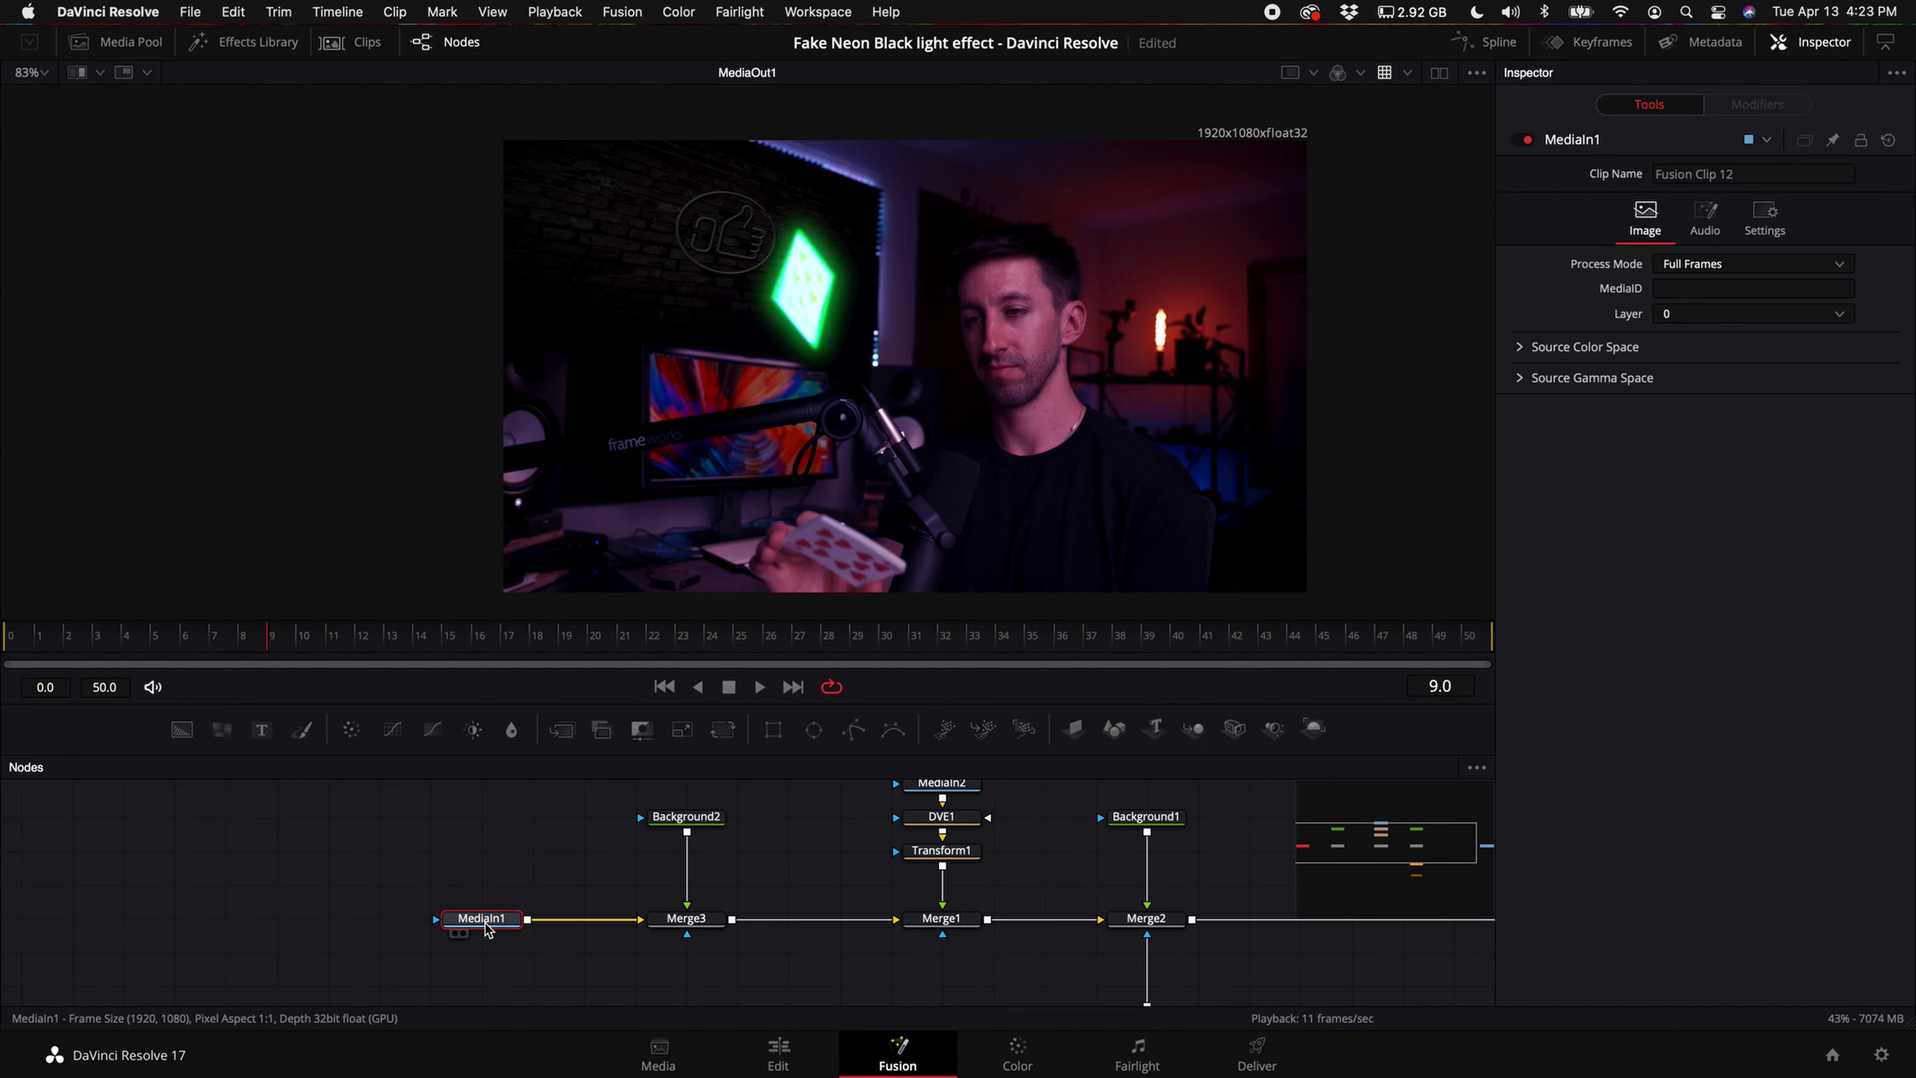
key(shift+space)
text(backg)
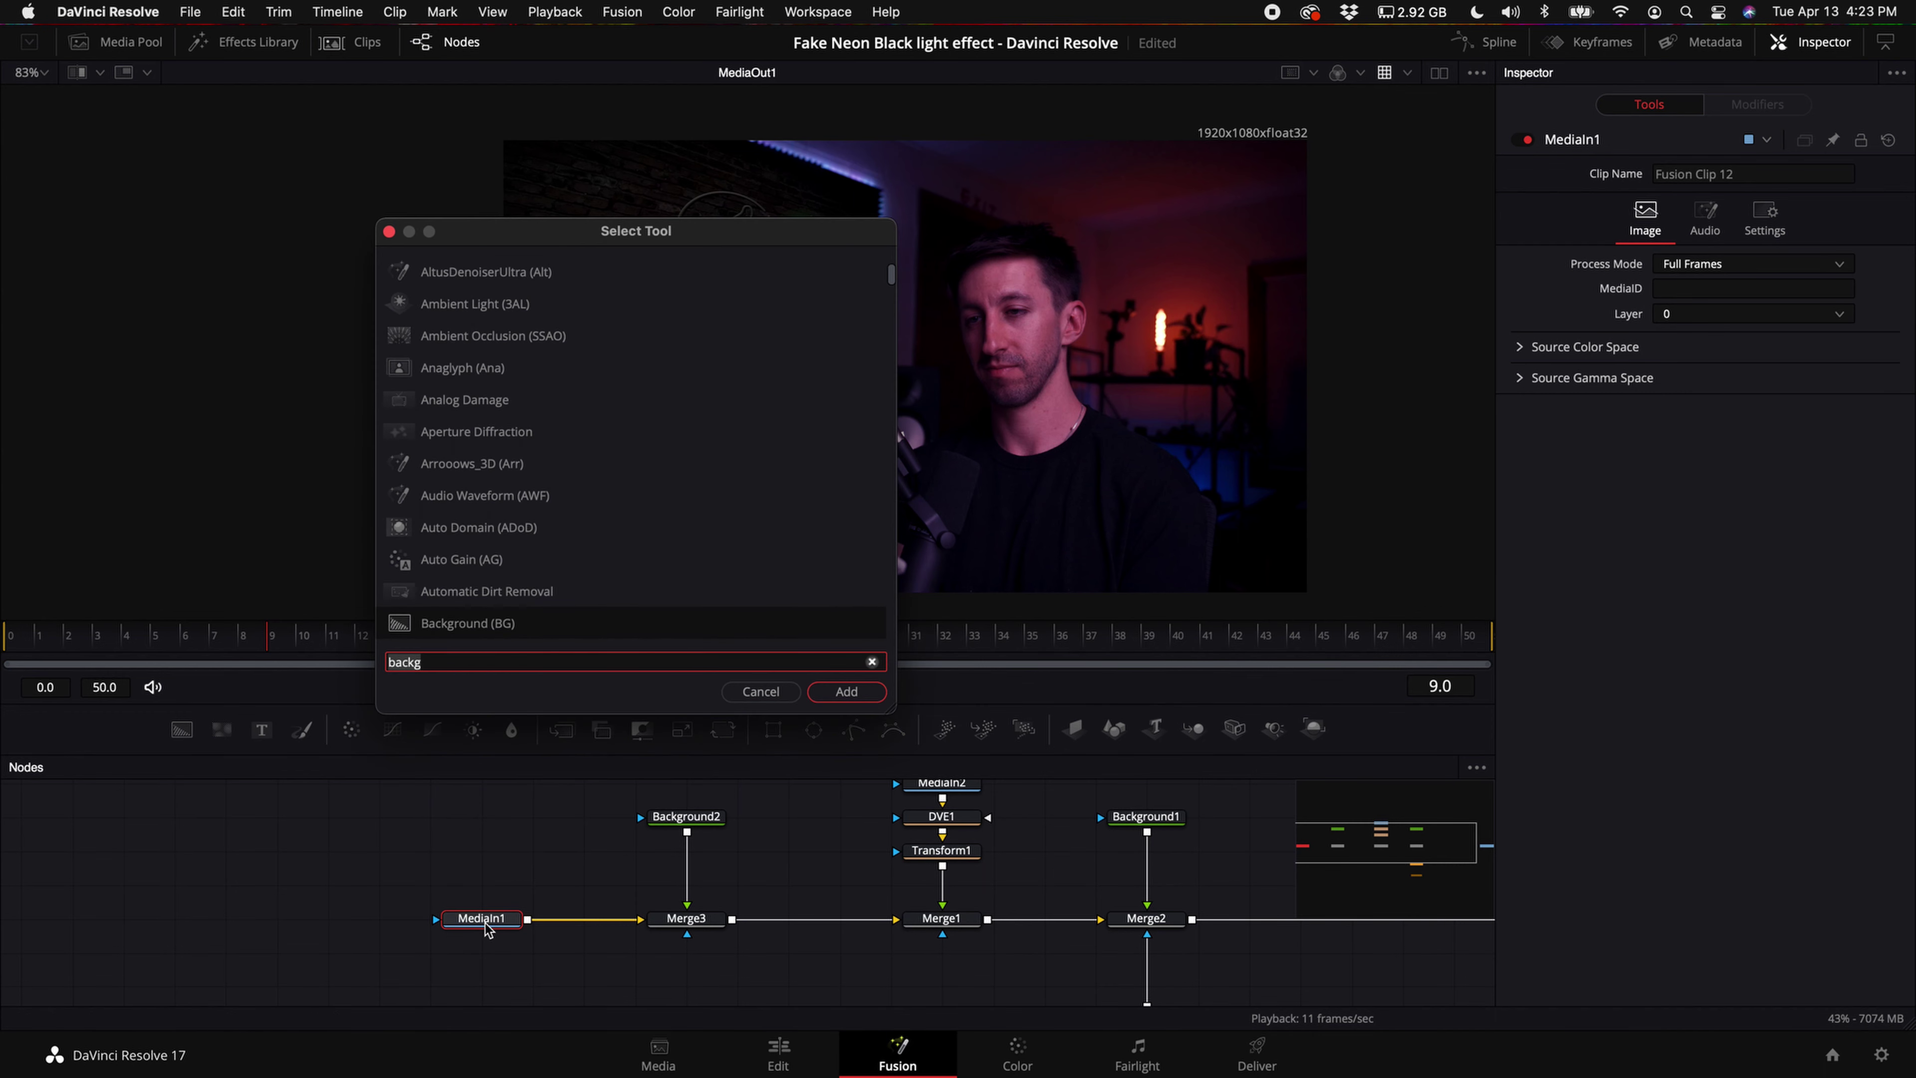
key(BackSpace)
key(BackSpace)
key(BackSpace)
key(BackSpace)
key(BackSpace)
text(ripple)
key(Return)
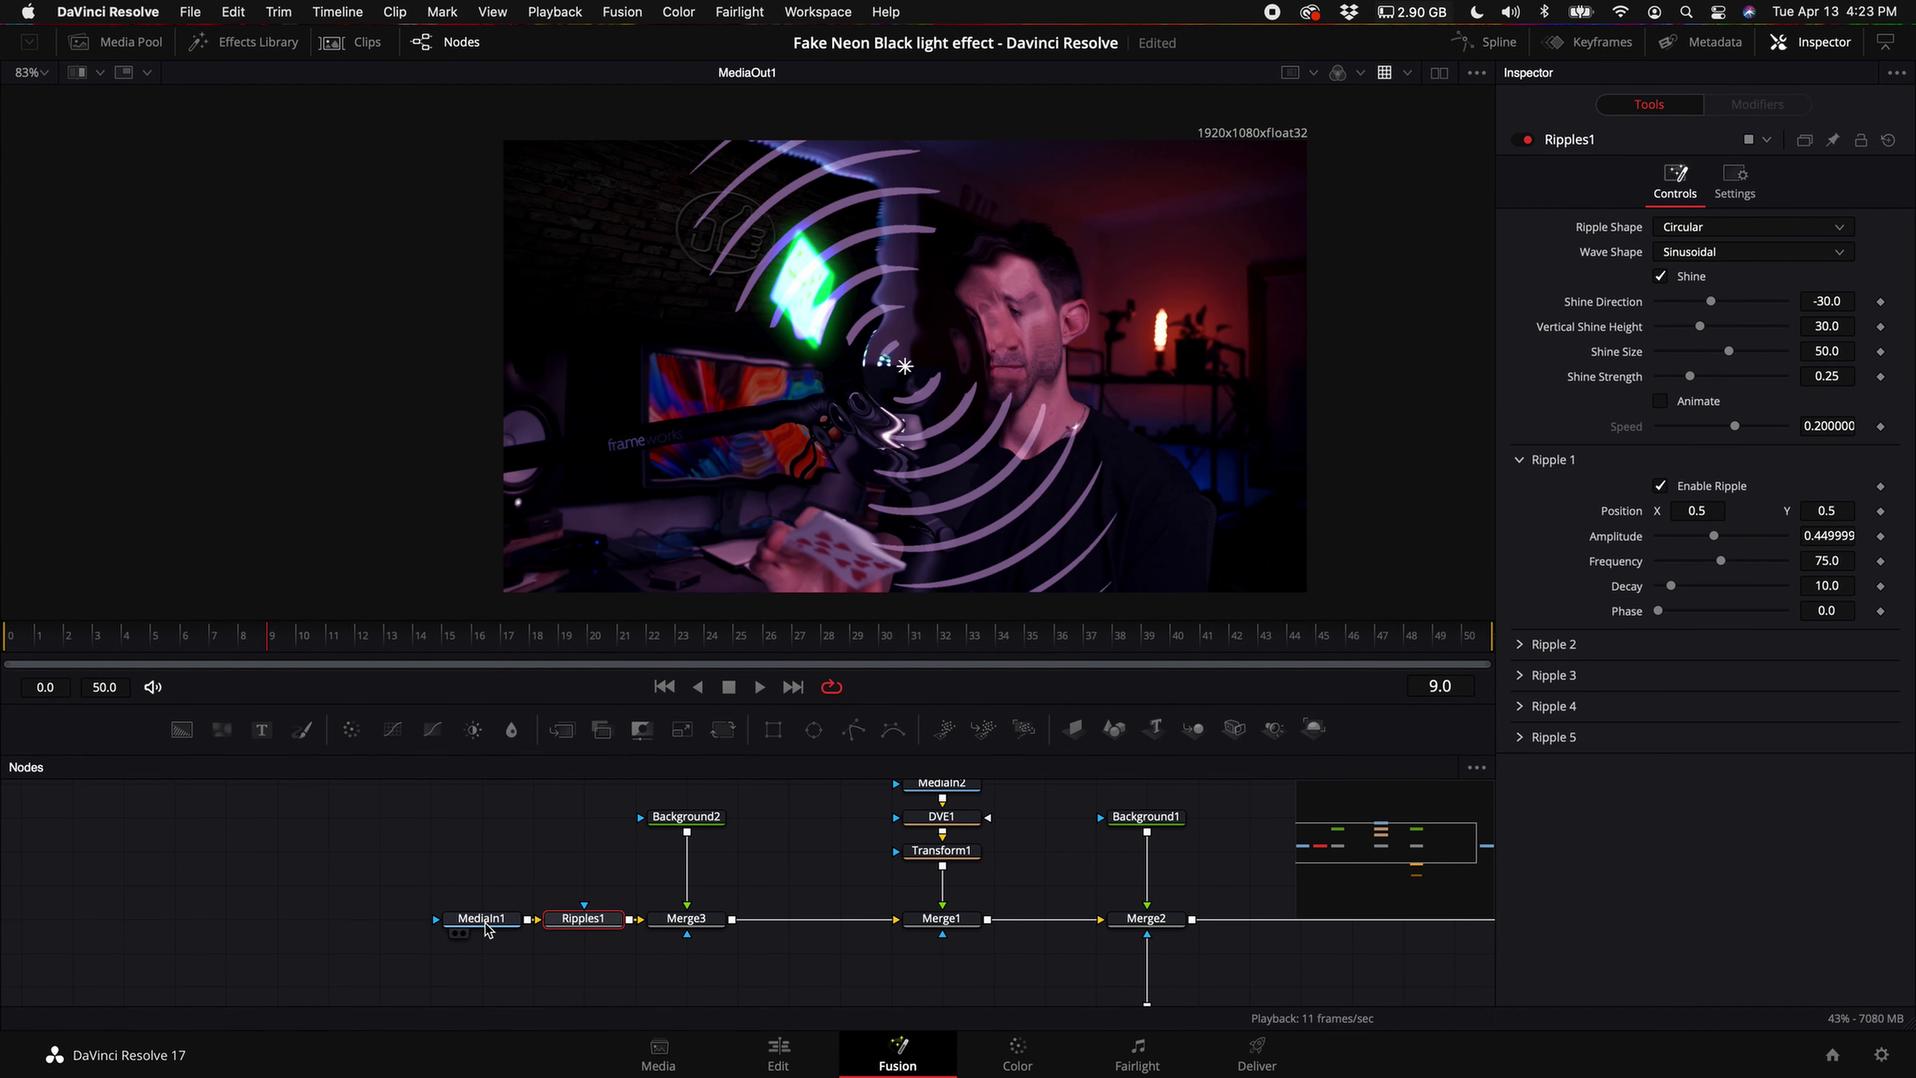
drag(504, 934, 401, 933)
drag(609, 917, 559, 916)
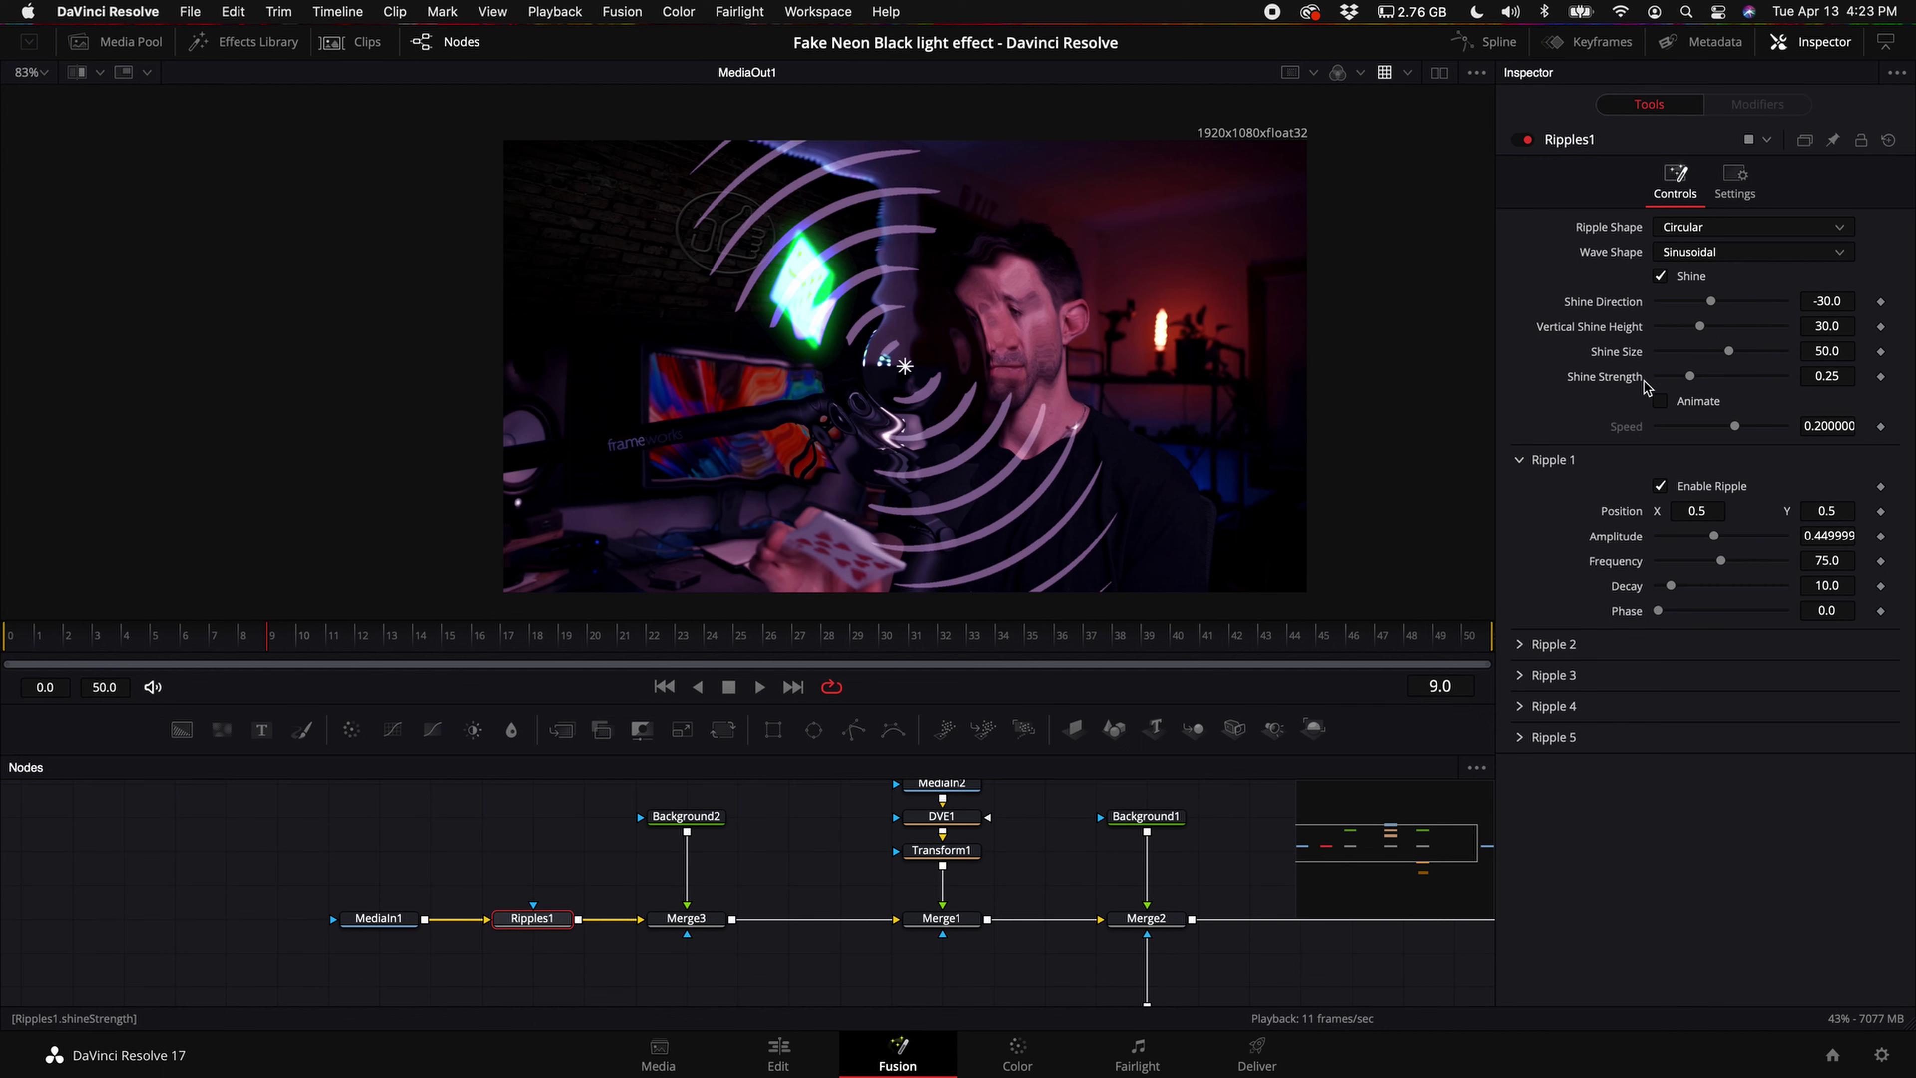
- Set the ripple's shine strength to 0.0 and, at frame 0, place its centre over the hand at about X 0.445, Y 0.222
drag(1690, 376, 1527, 372)
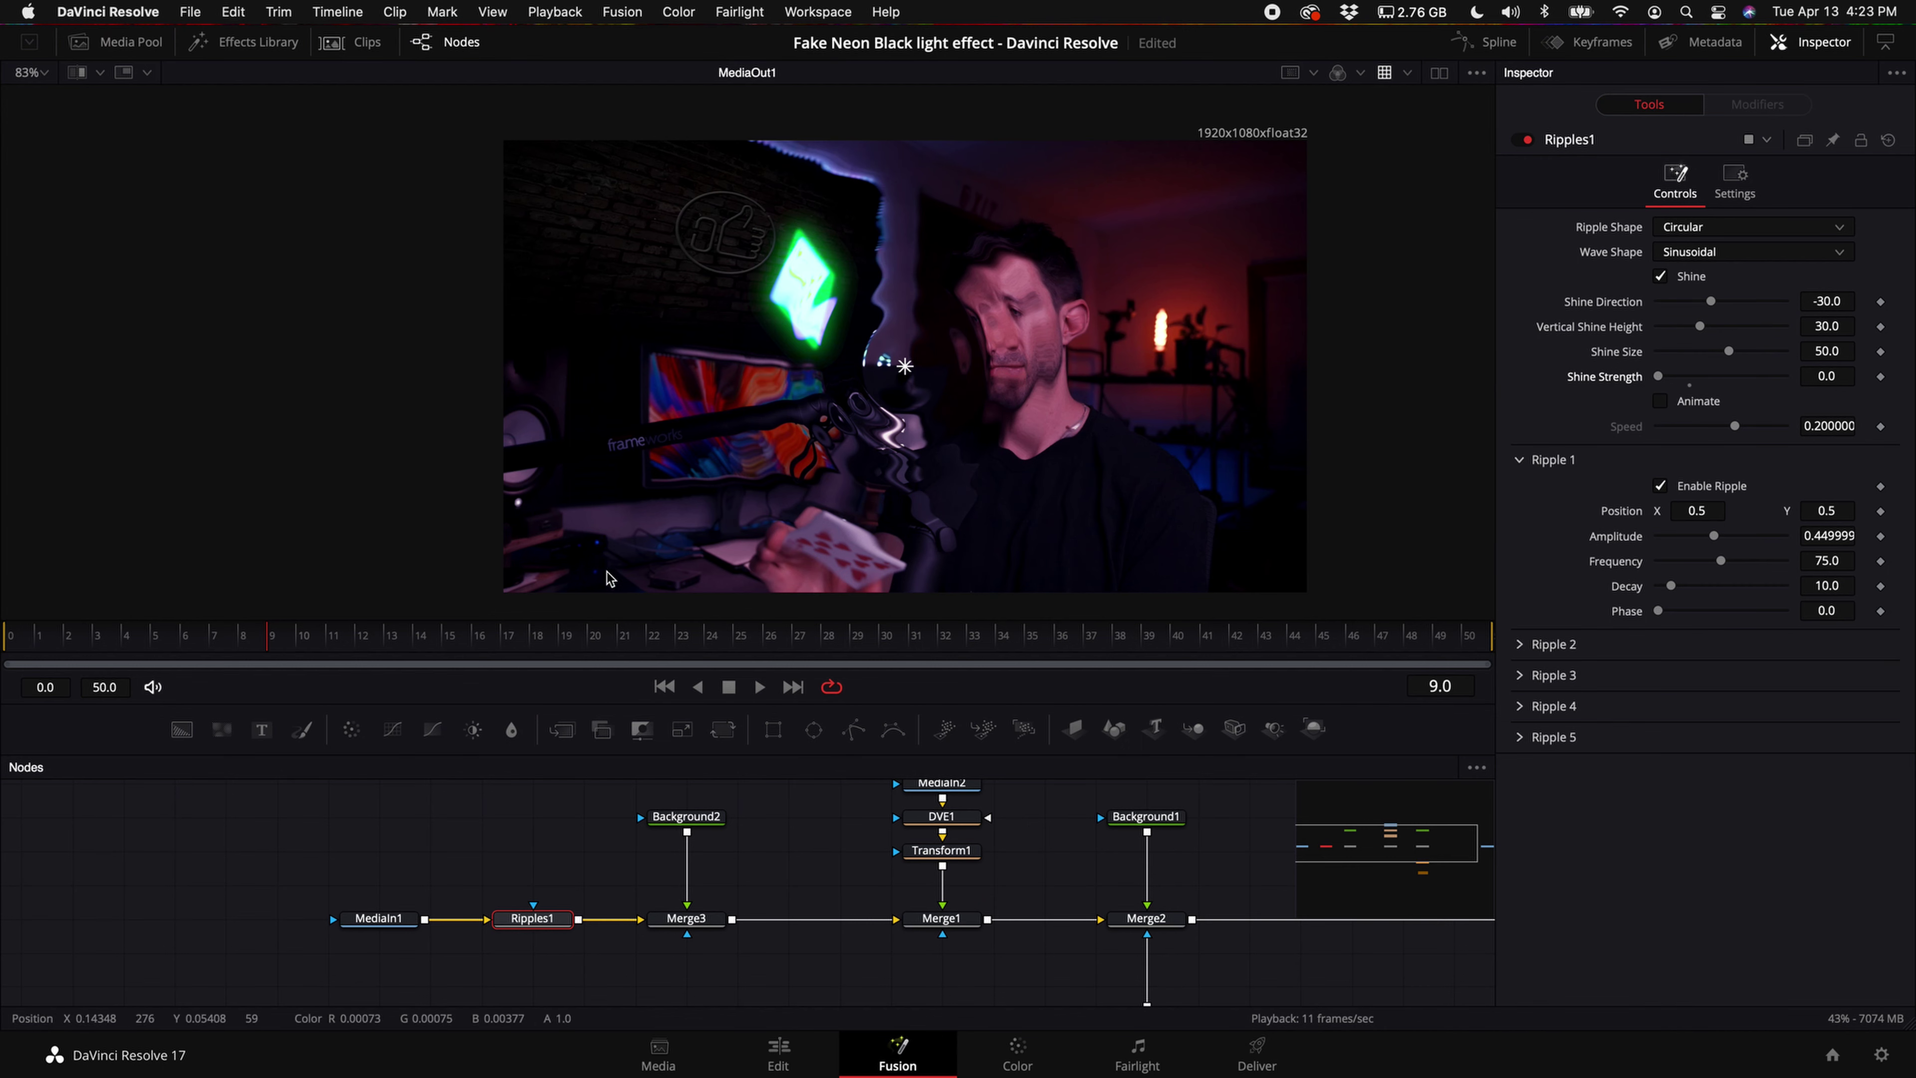
drag(270, 642, 10, 642)
drag(905, 366, 862, 495)
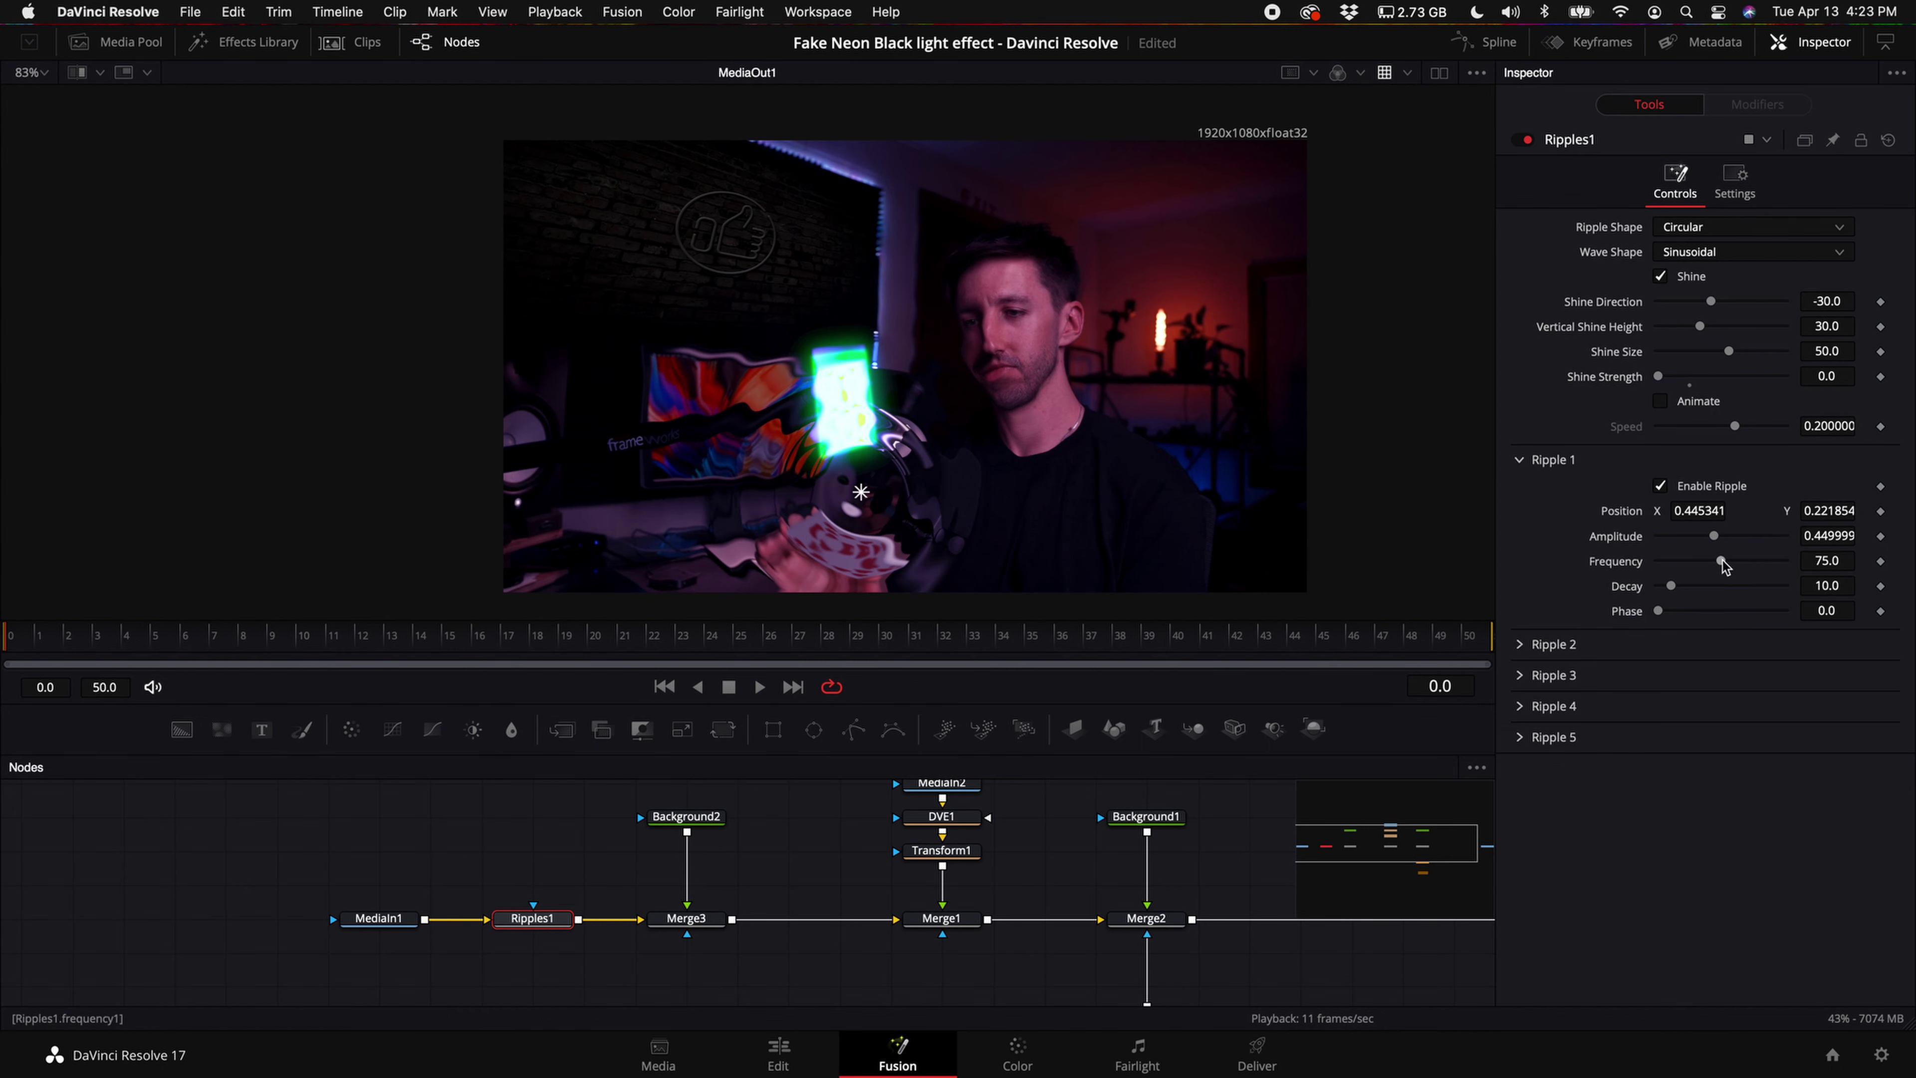
- Keyframe Ripple 1's frequency at 1.0 on frame 0, about 50.3 on frame 14 and 1.0 on frame 36
drag(1724, 566, 1515, 567)
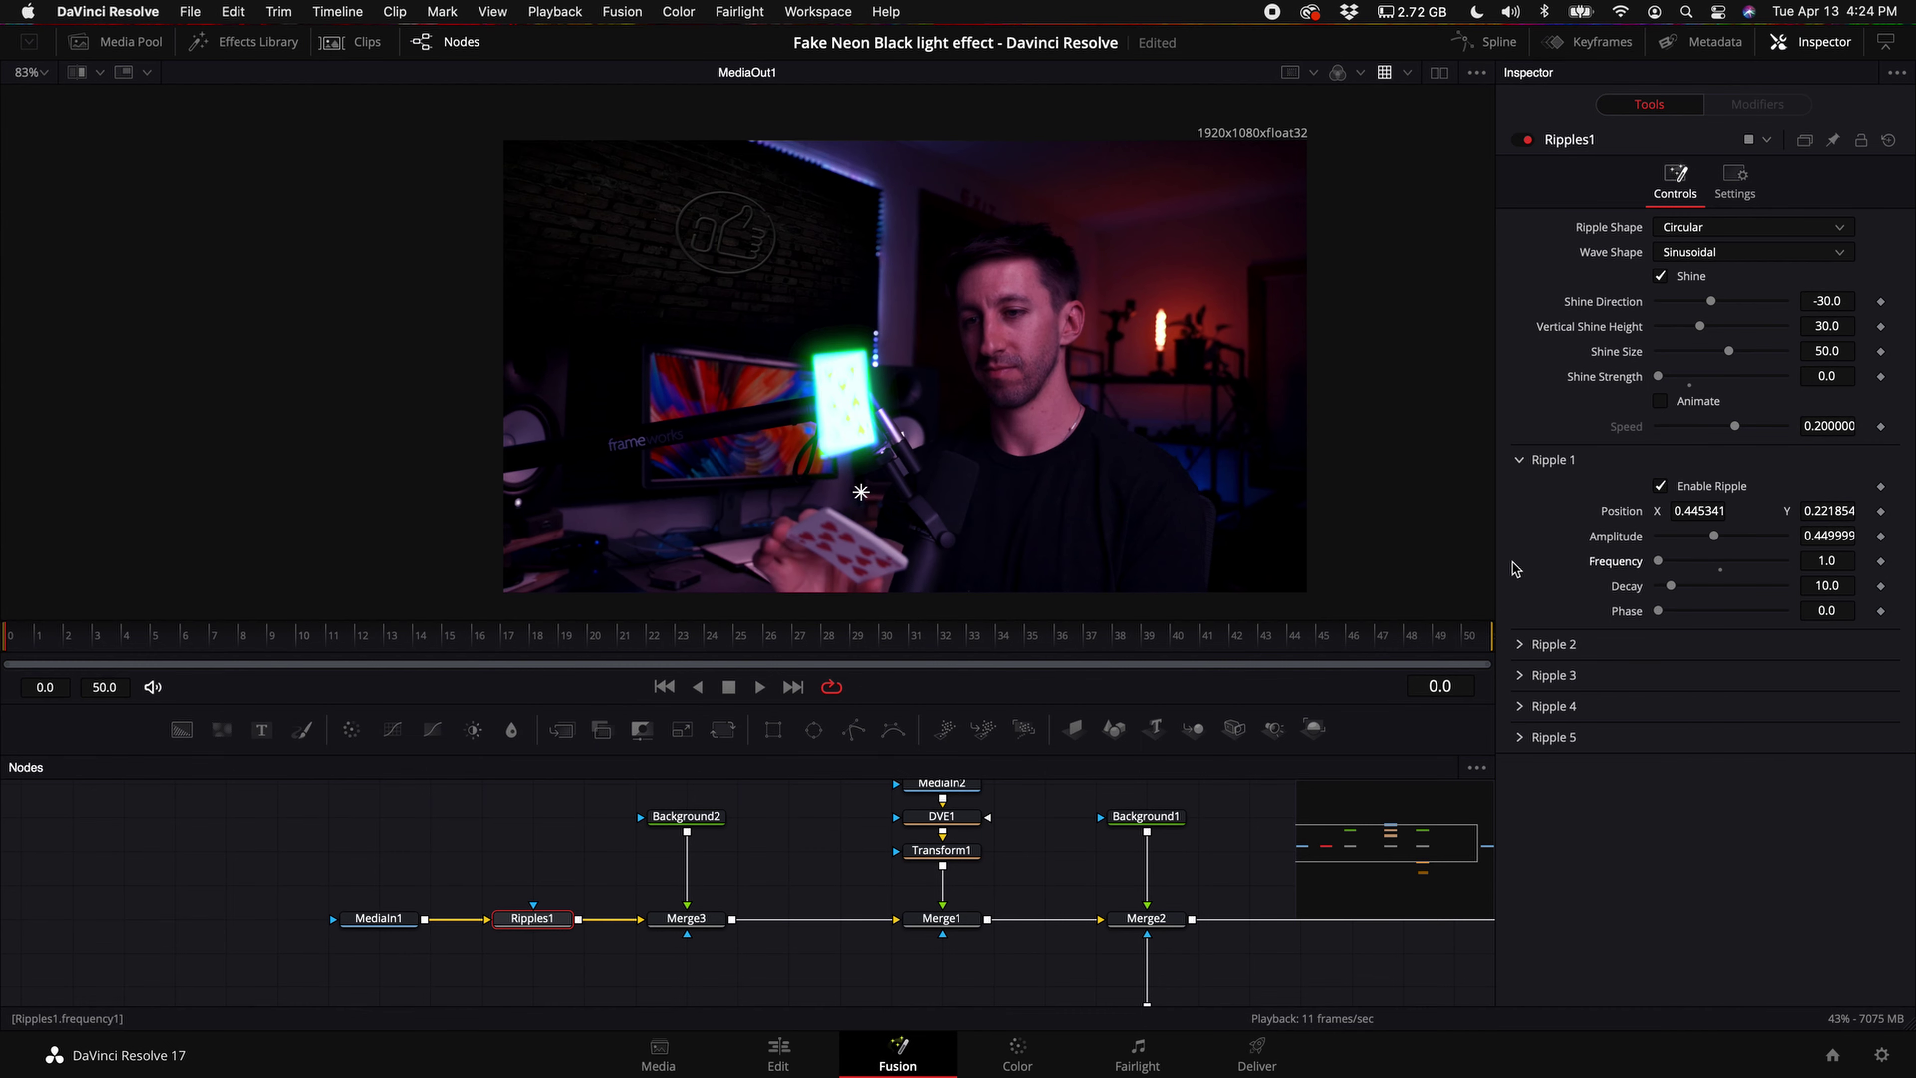
click(1879, 561)
drag(24, 637, 419, 639)
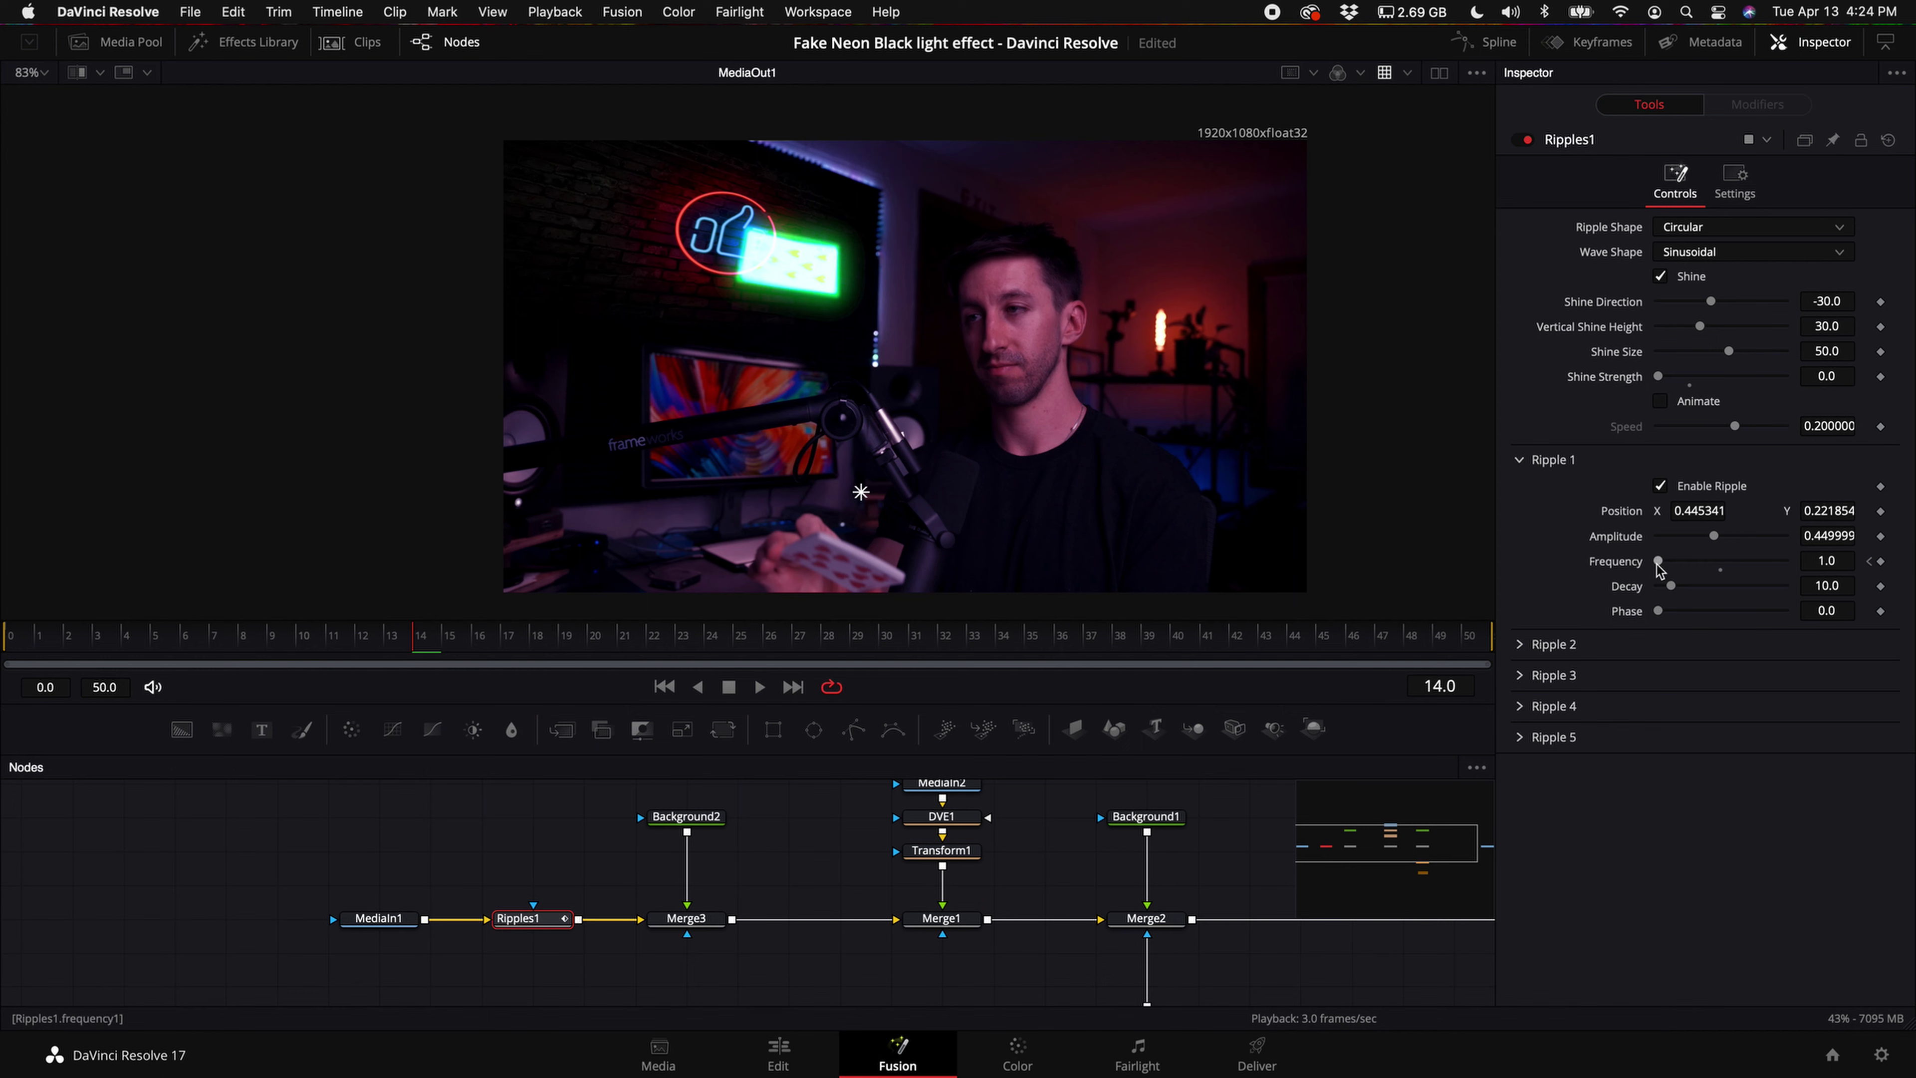
drag(1659, 567, 1738, 567)
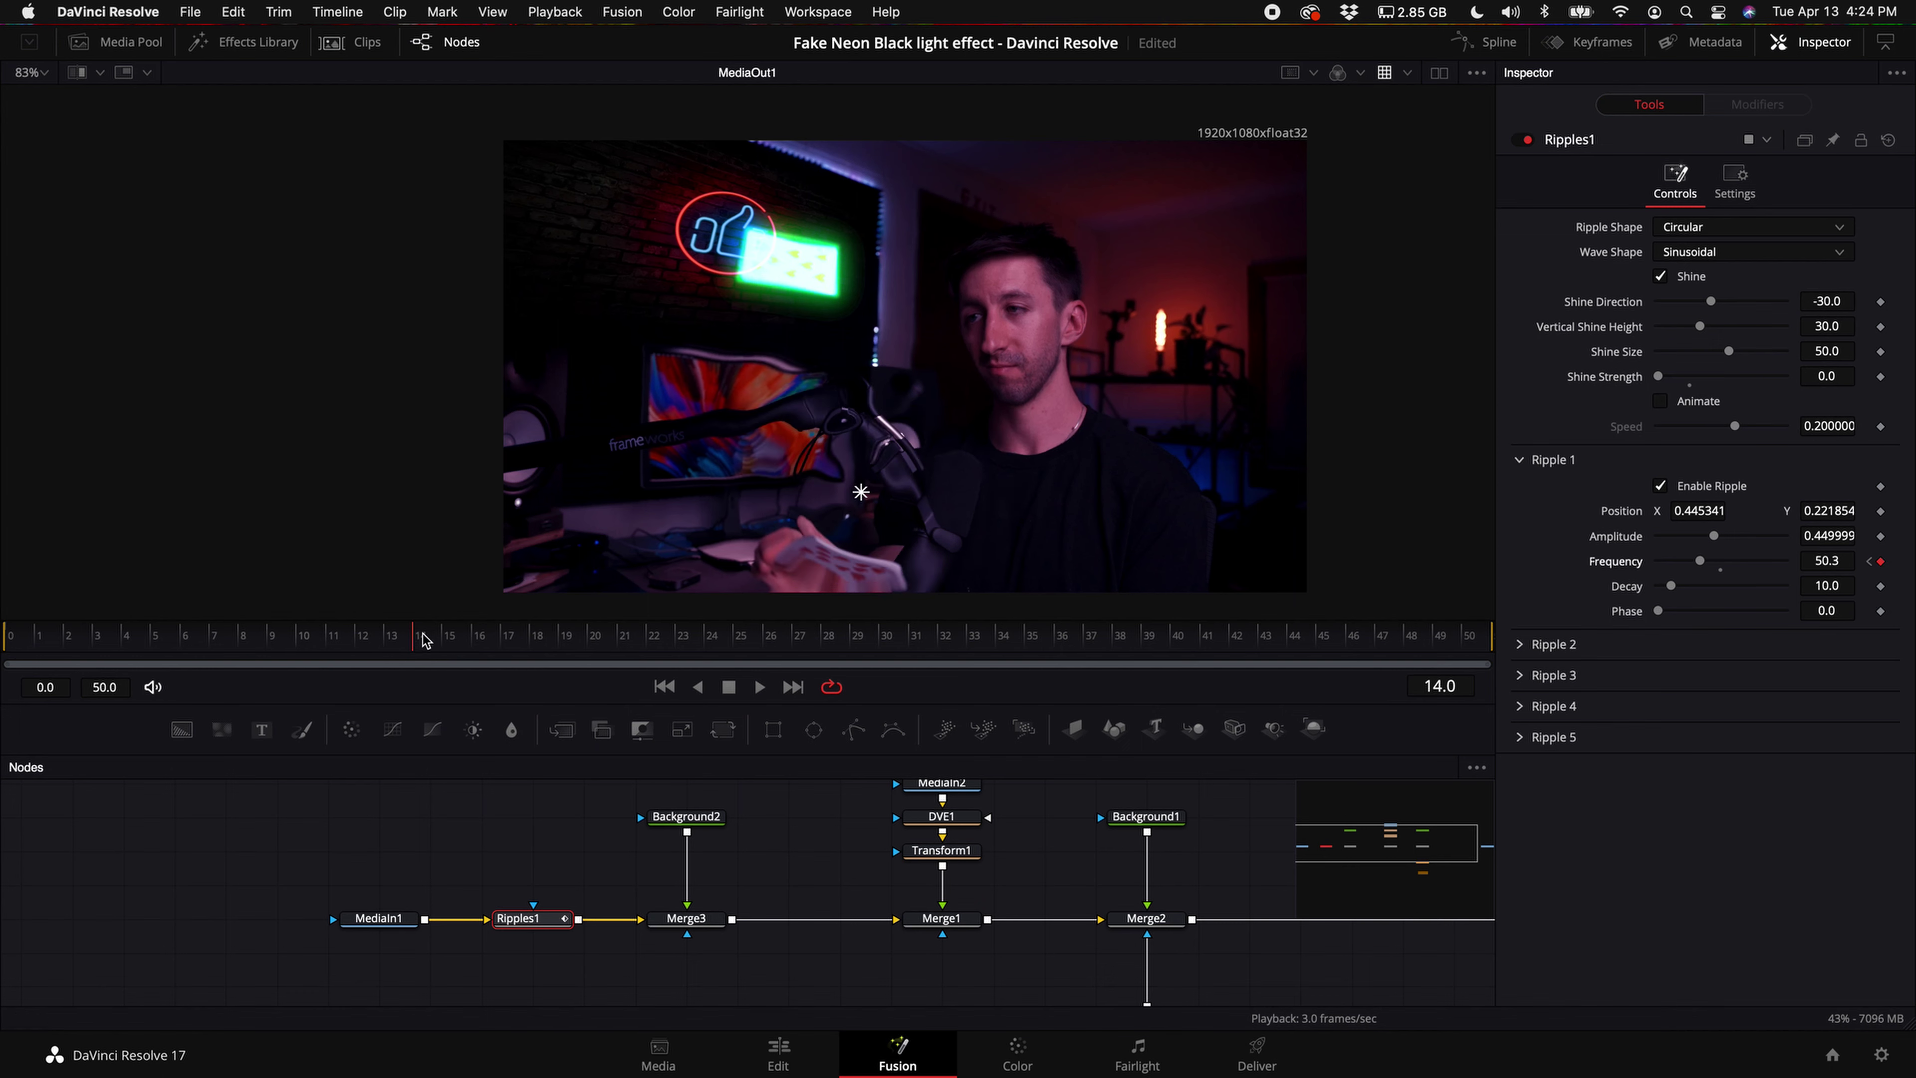
drag(436, 646, 1056, 643)
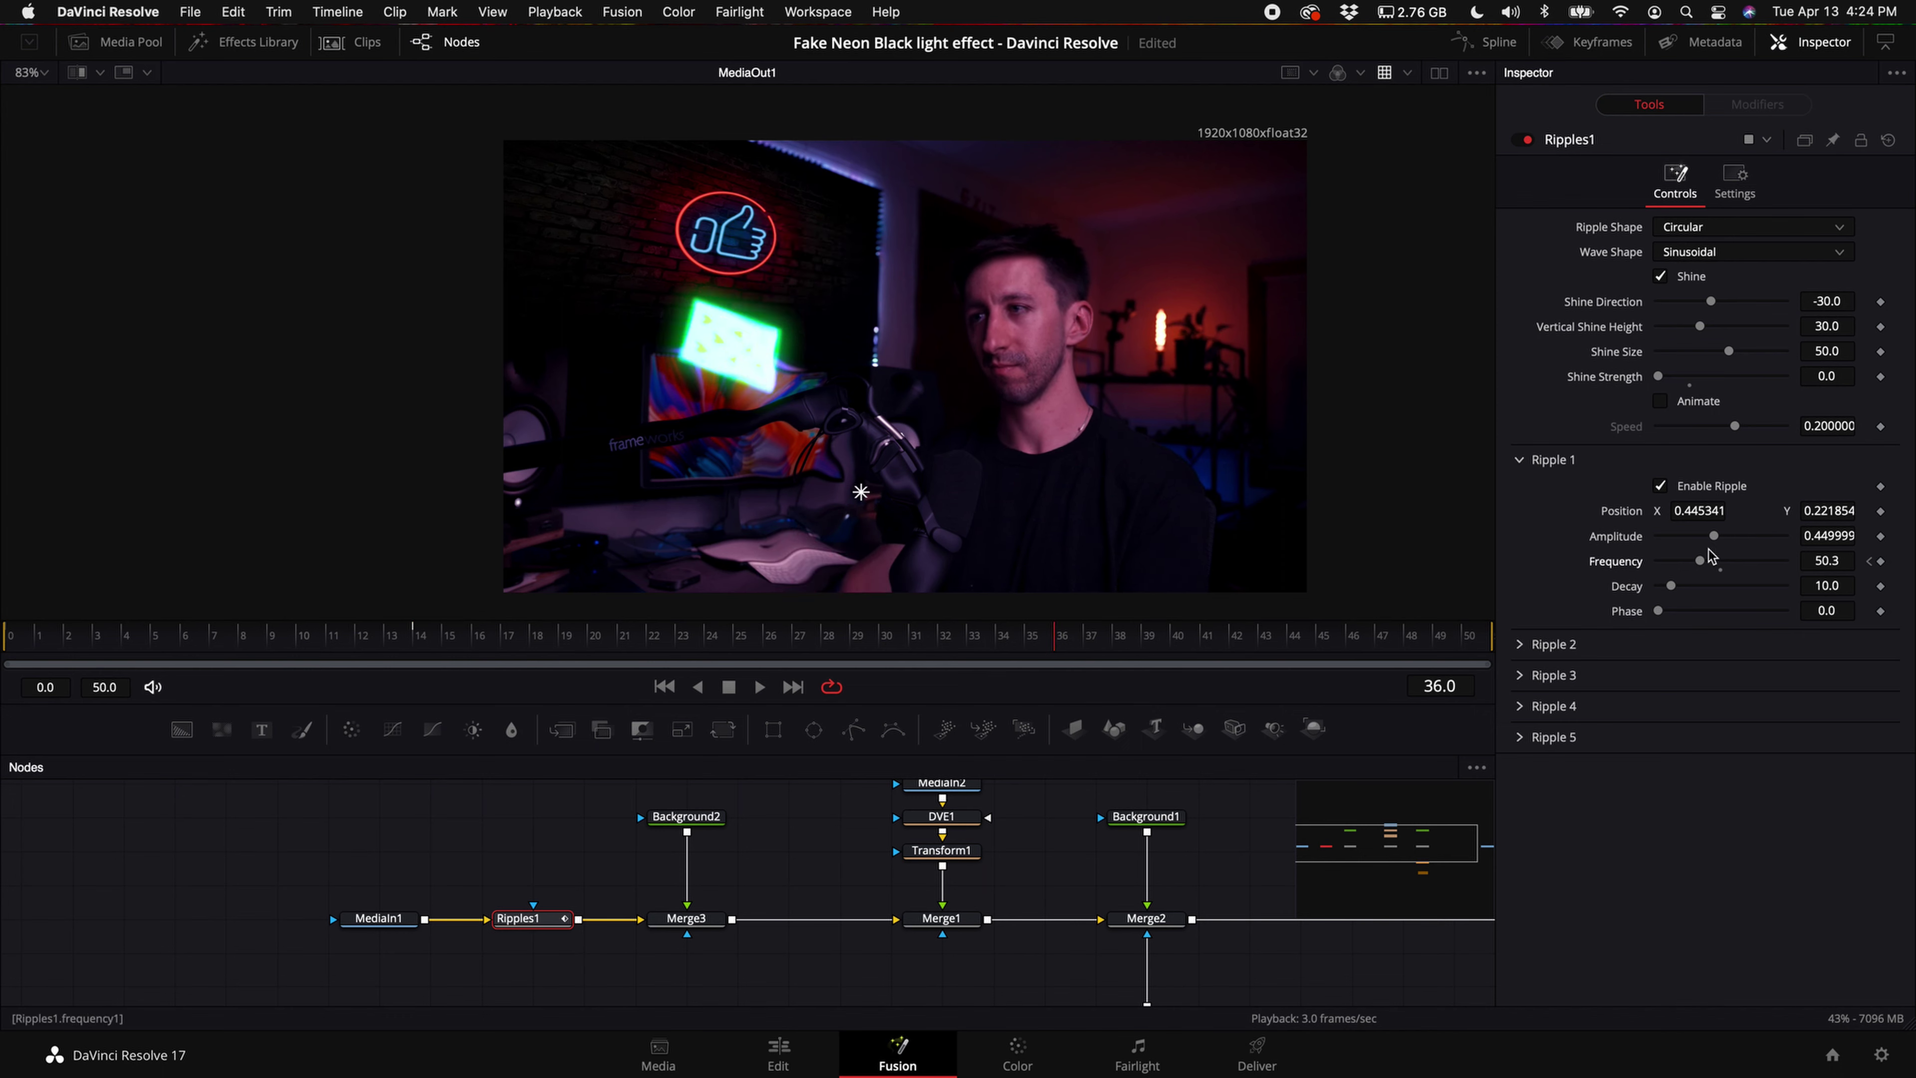
drag(1700, 560, 1658, 561)
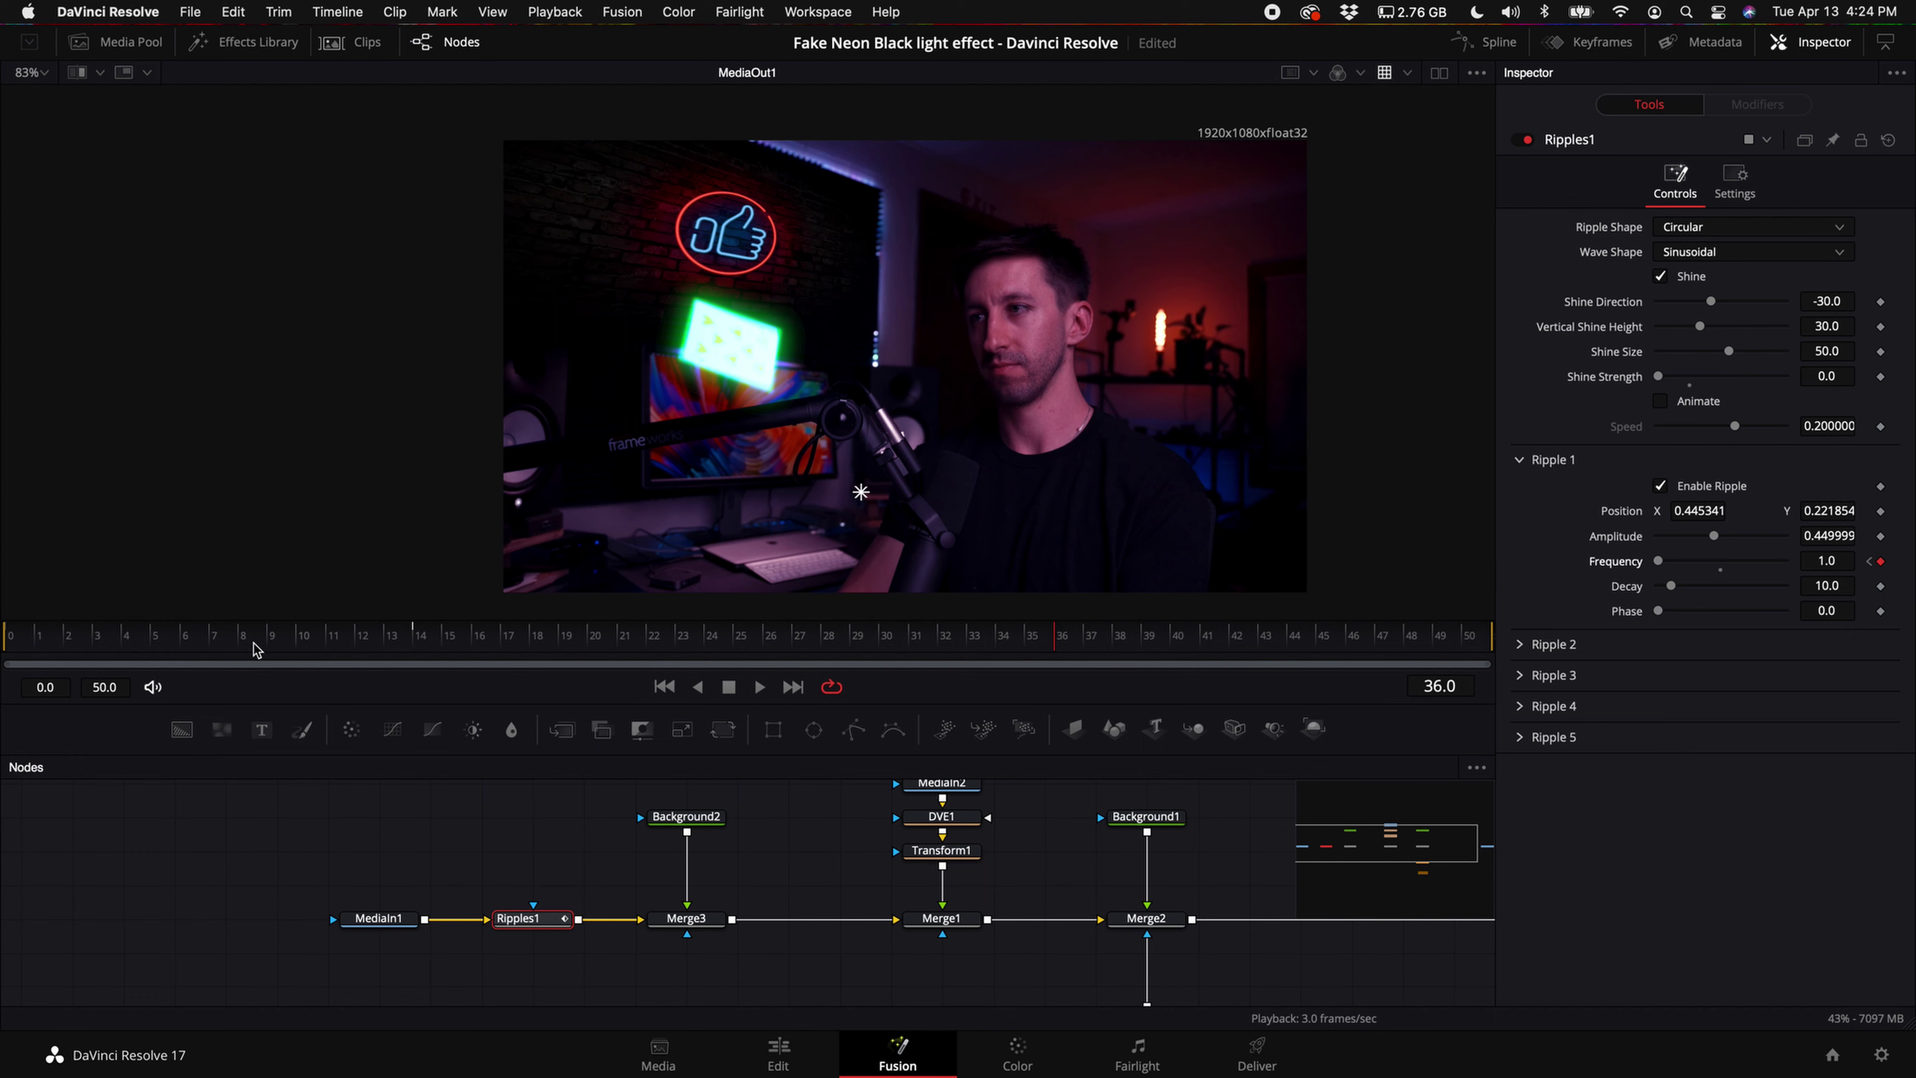
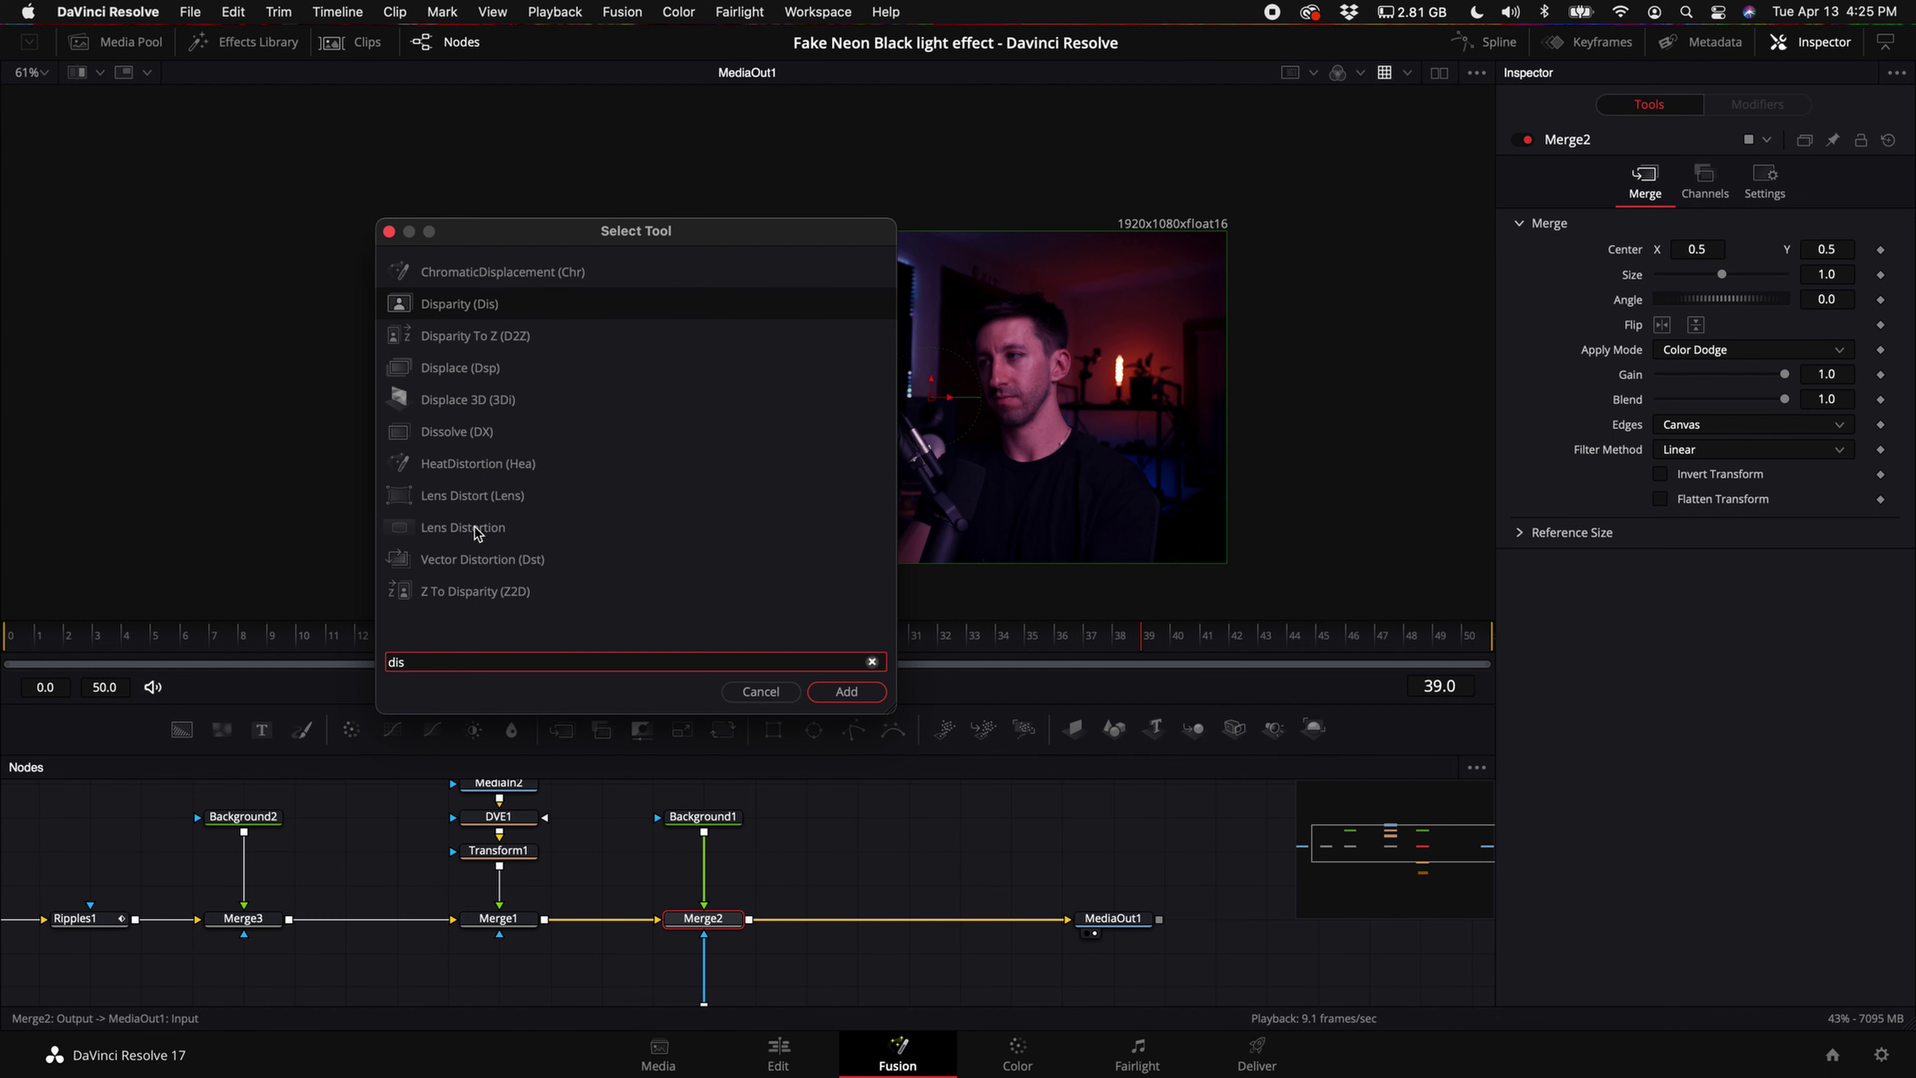
- Insert a Lens Distort node between Merge2 and MediaOut1, leaving some space after Merge2
key(BackSpace)
key(BackSpace)
key(BackSpace)
text(lens distort)
click(849, 693)
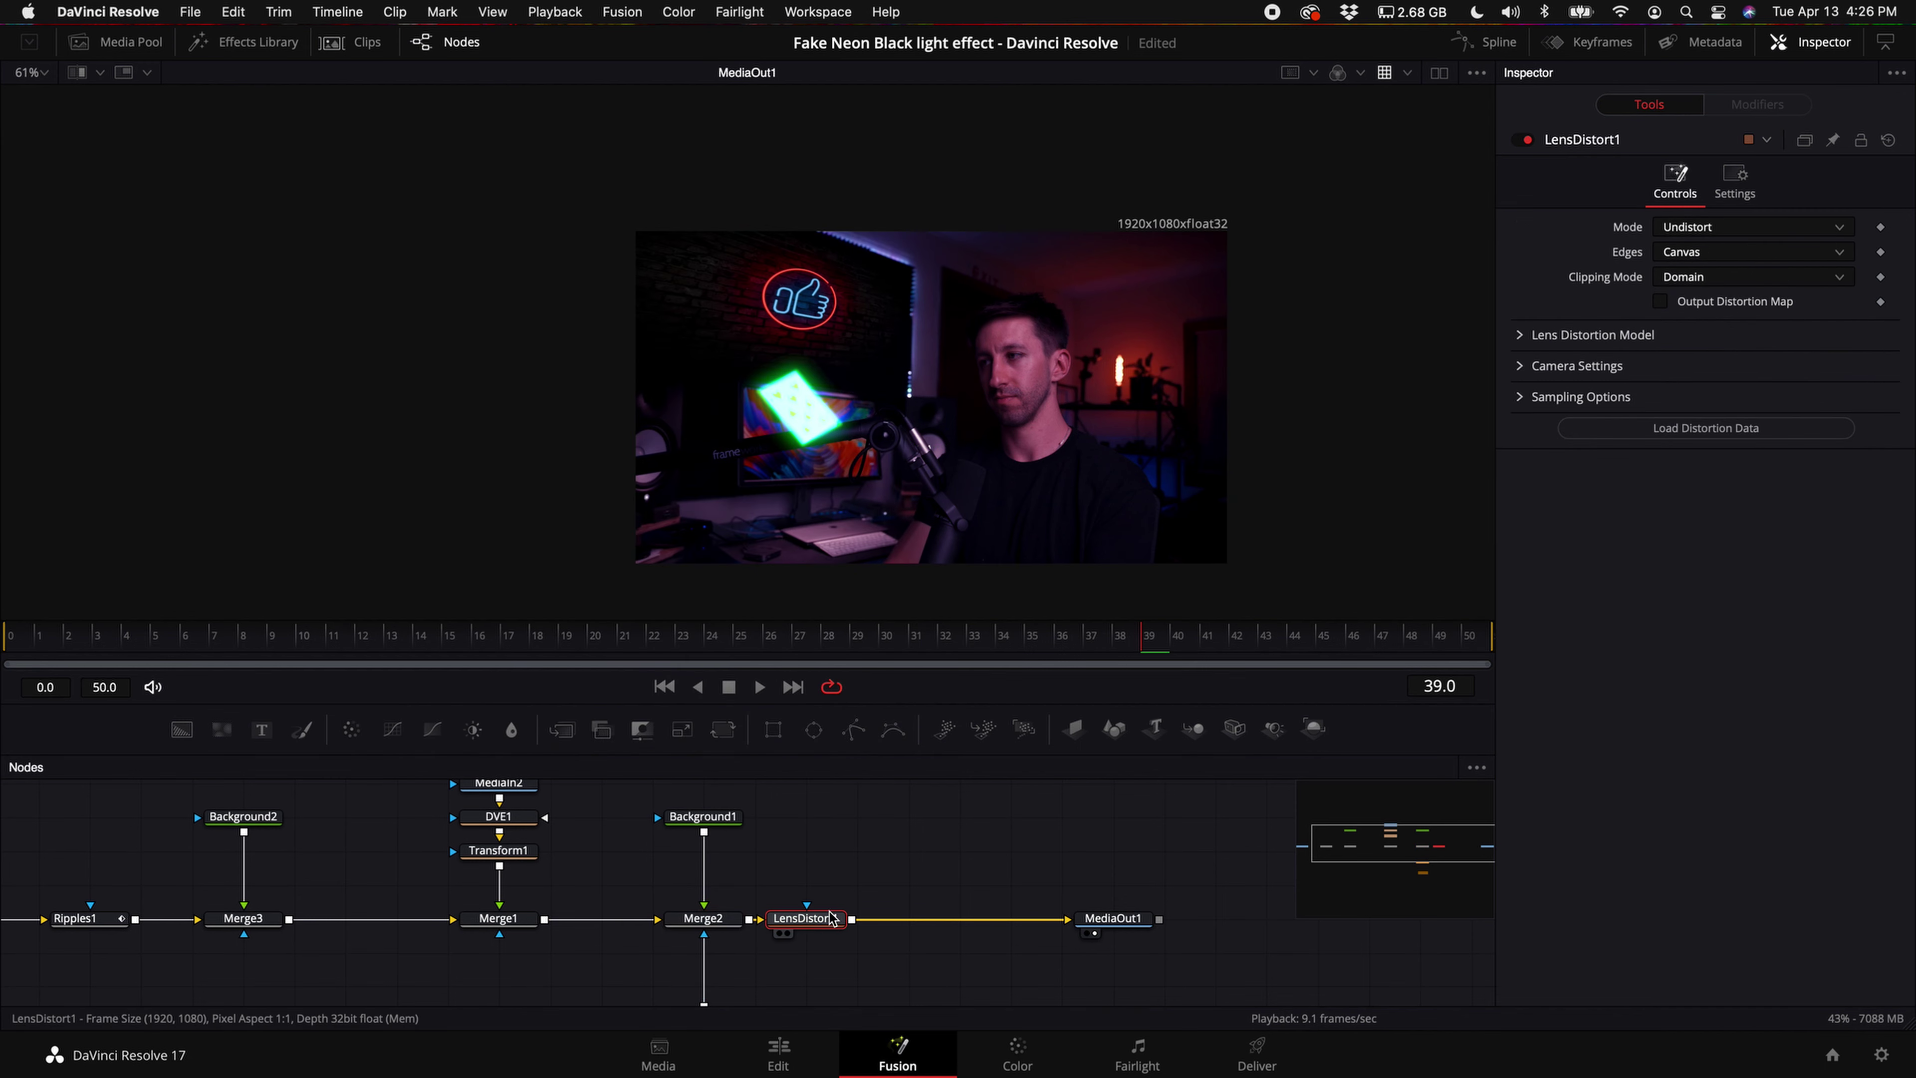
drag(805, 933, 856, 933)
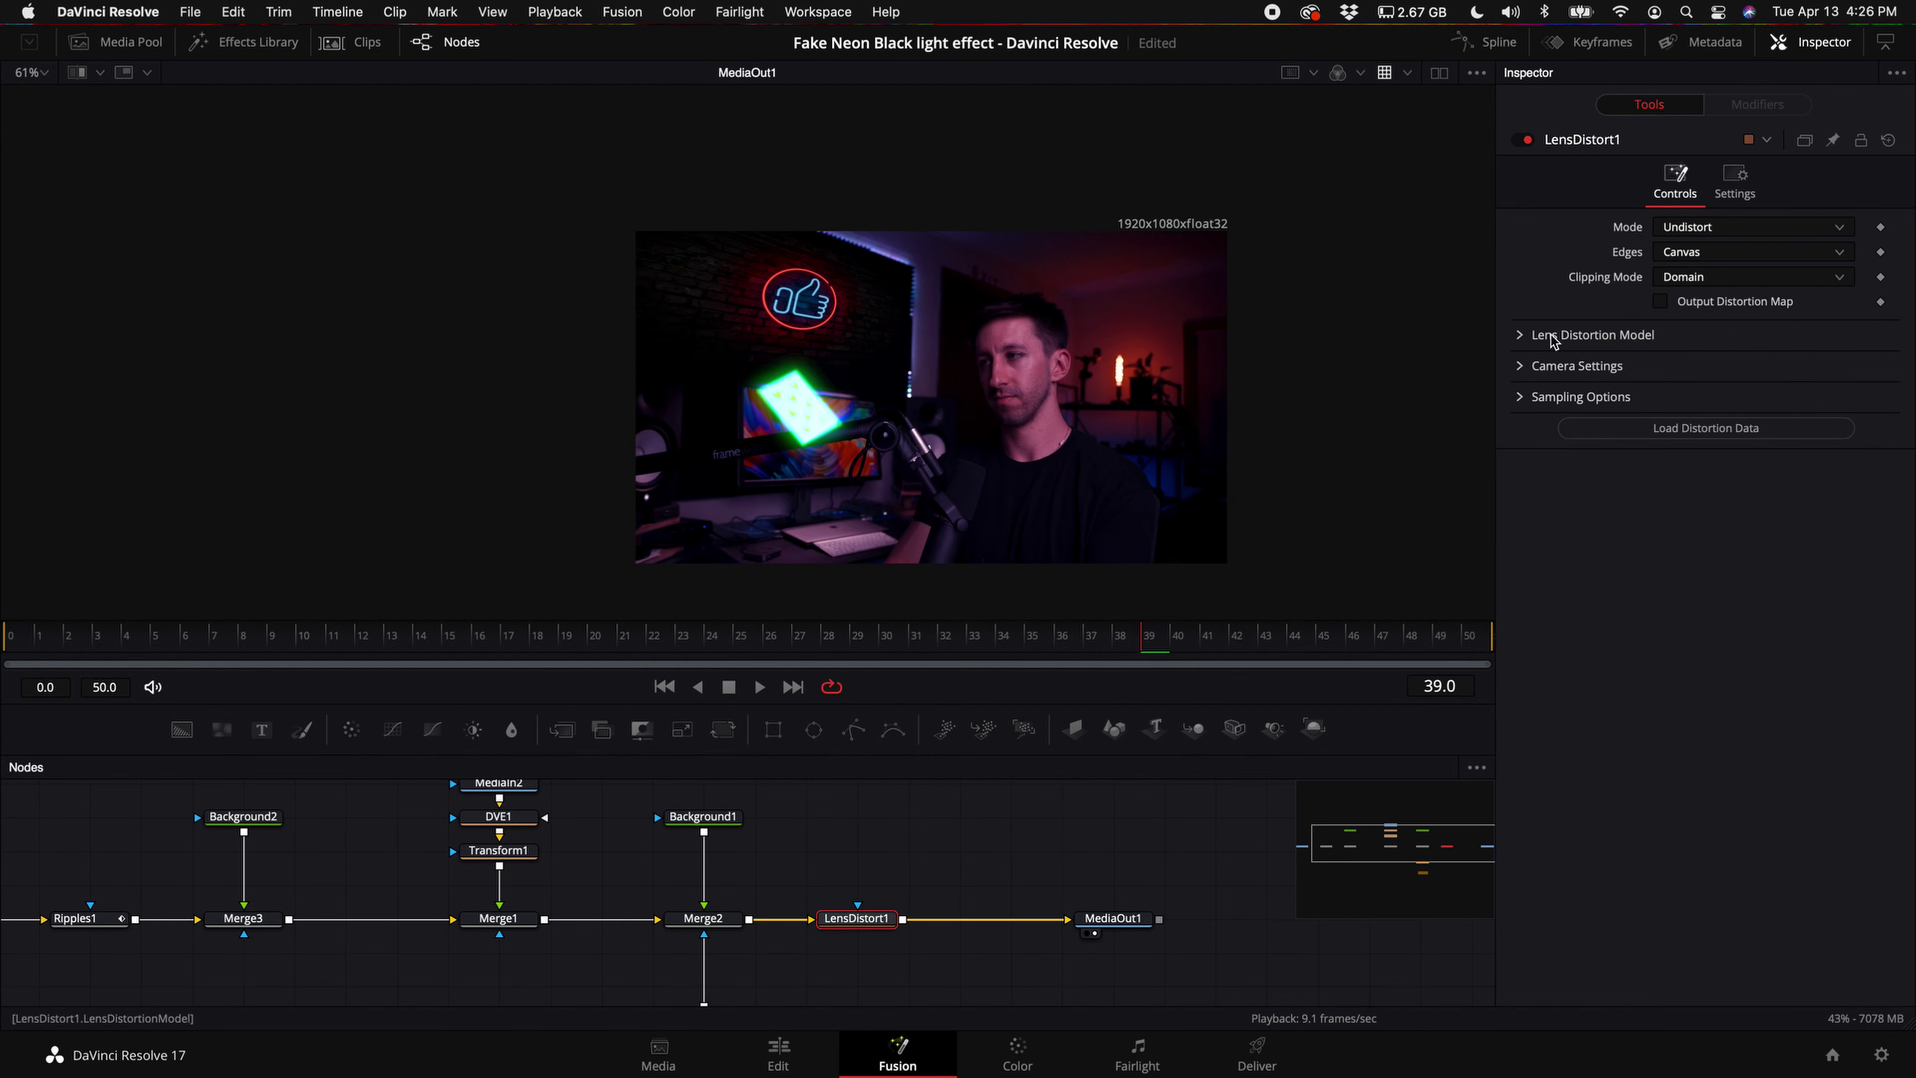
- Keyframe the lens distortion at 0.0 on frame 0, about 0.4 on frame 8 and 0.0 on frame 50
click(1521, 336)
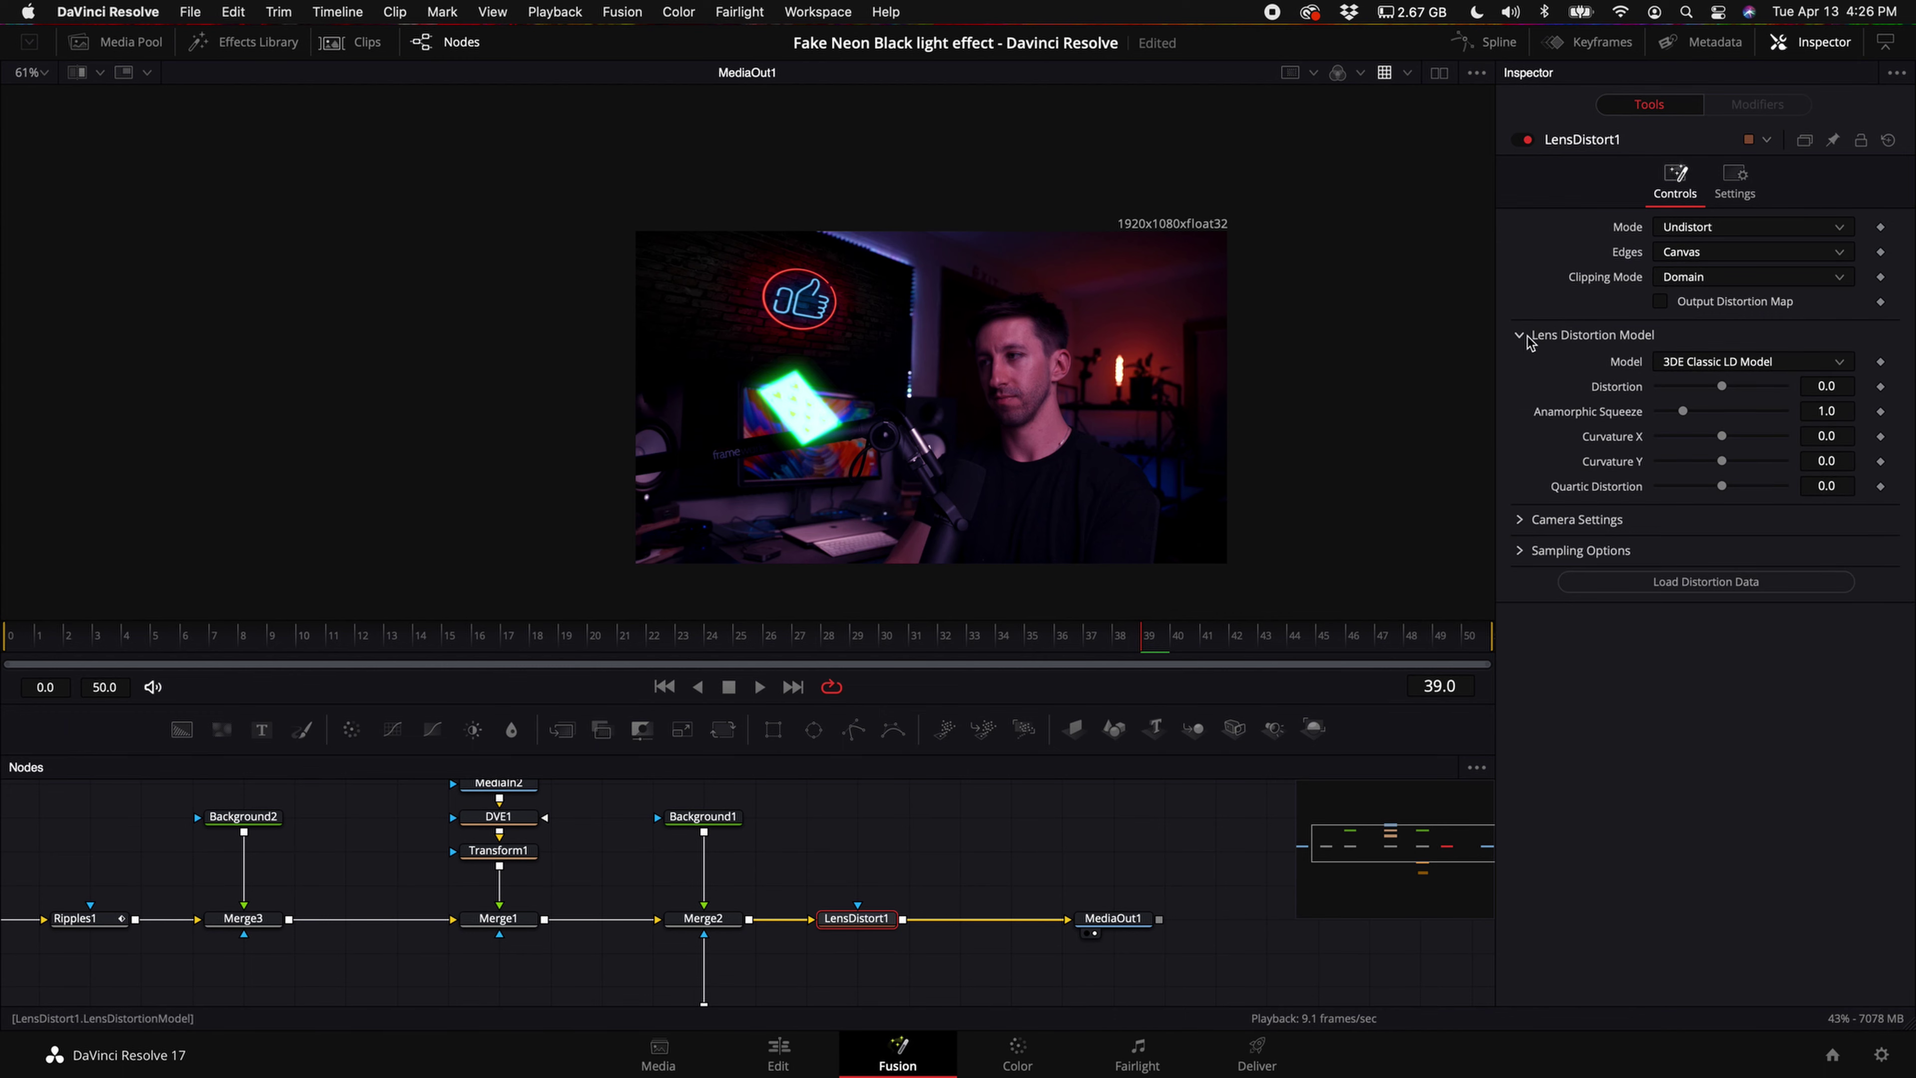
drag(15, 641, 89, 642)
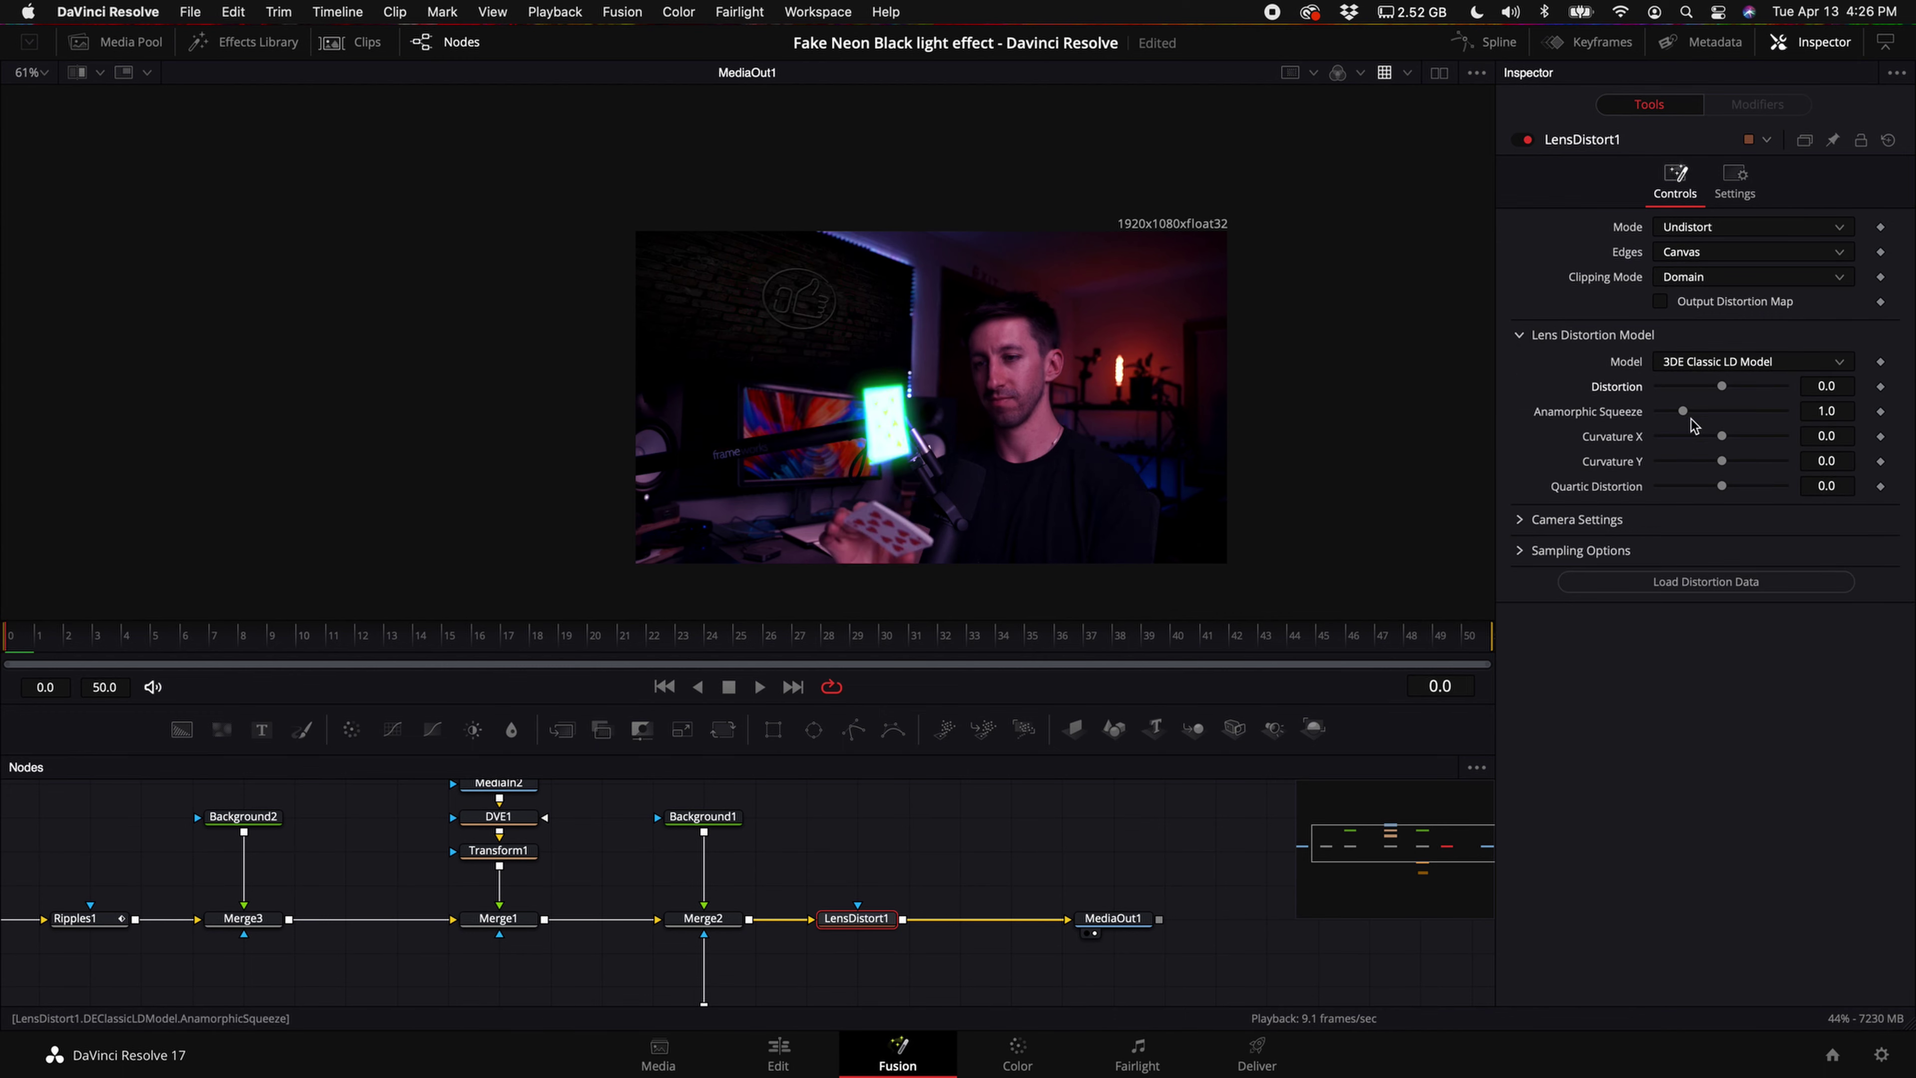
click(1881, 387)
drag(60, 640, 257, 636)
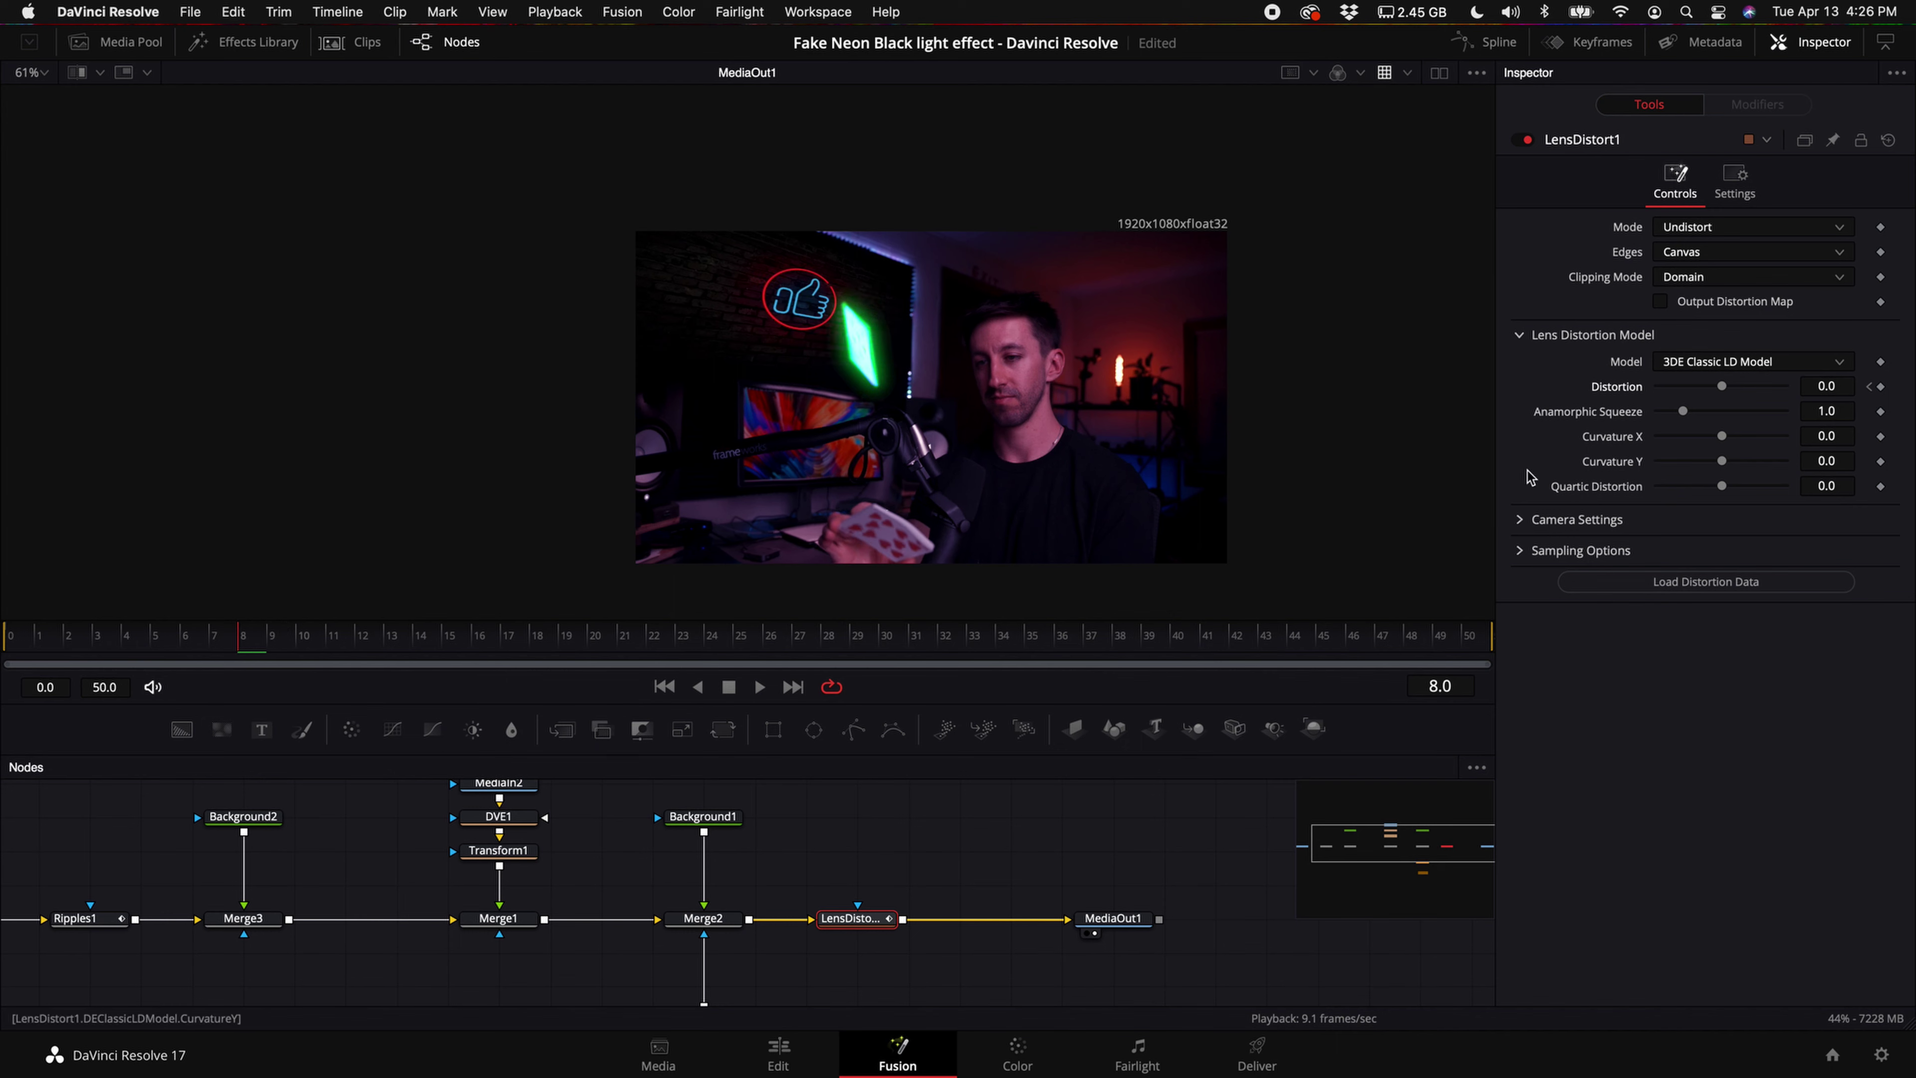
drag(1722, 387, 1772, 392)
drag(367, 644, 1496, 637)
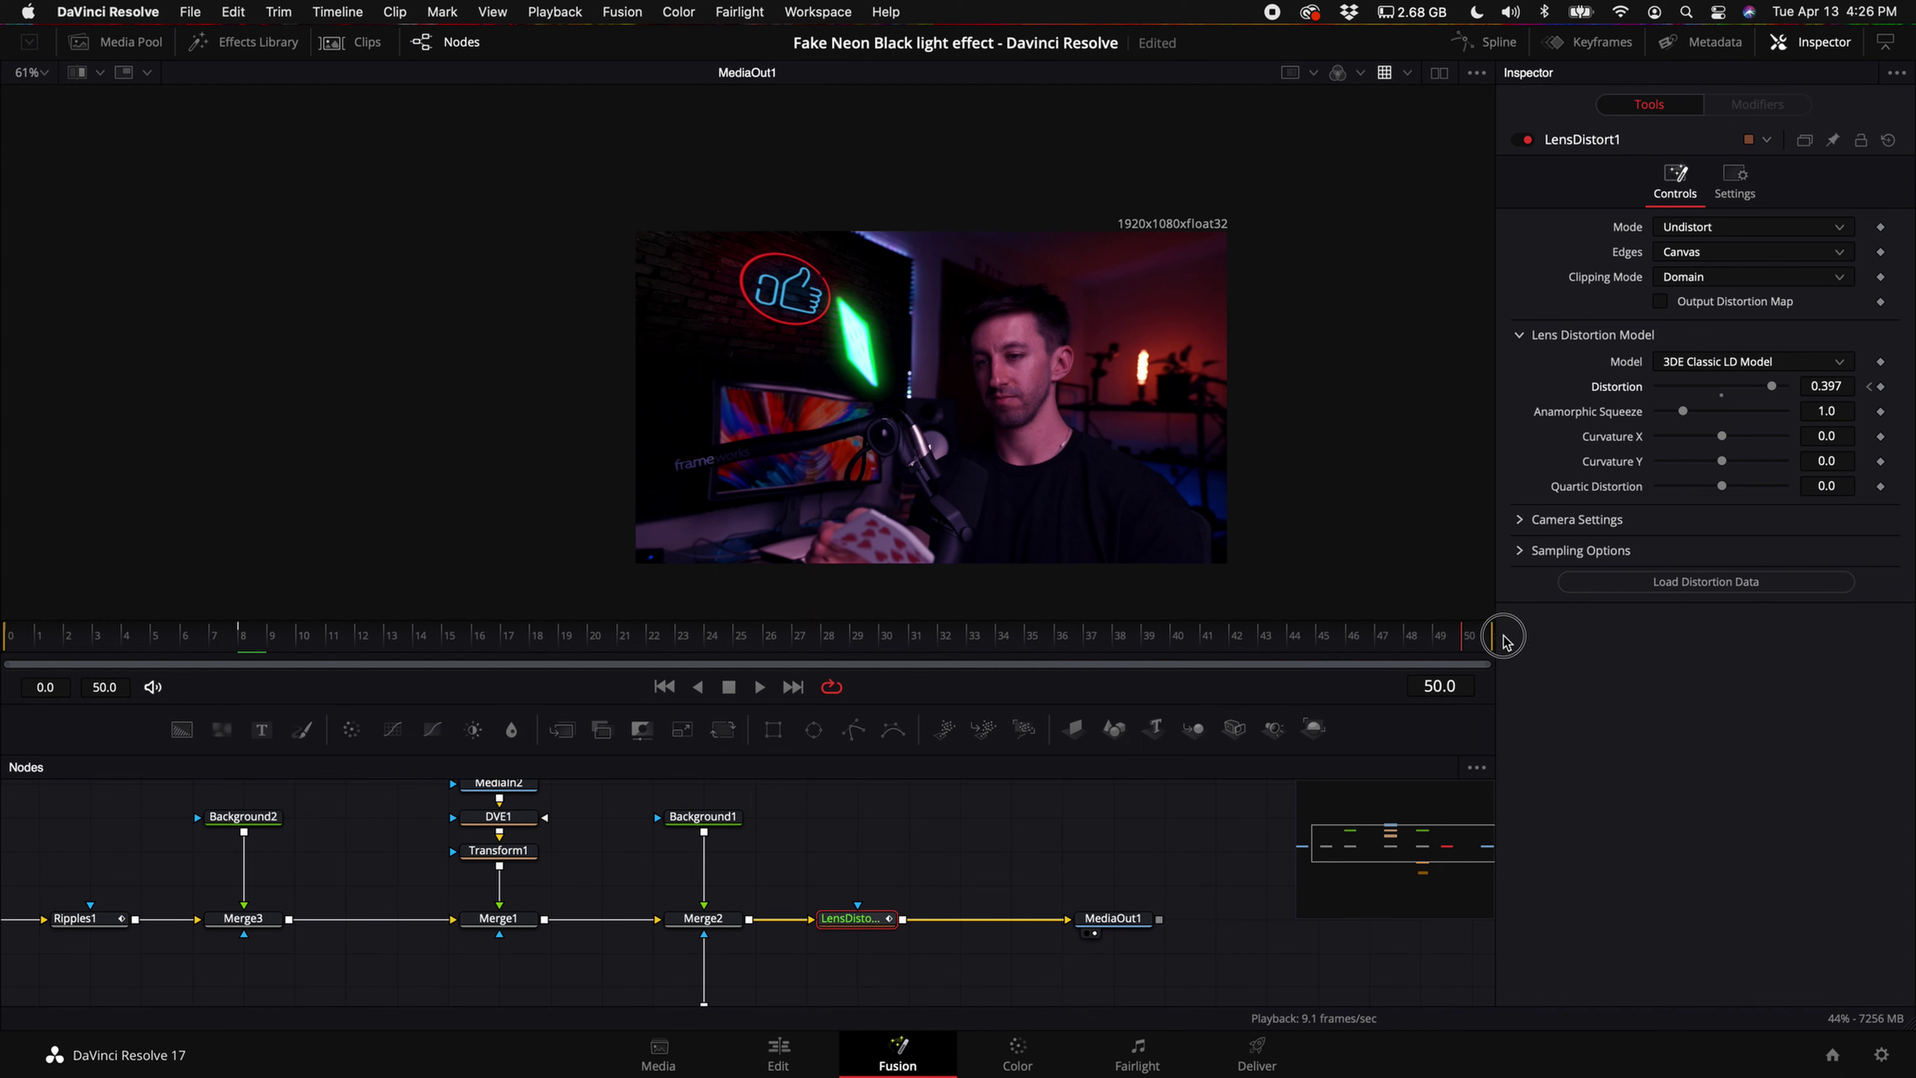
click(1724, 392)
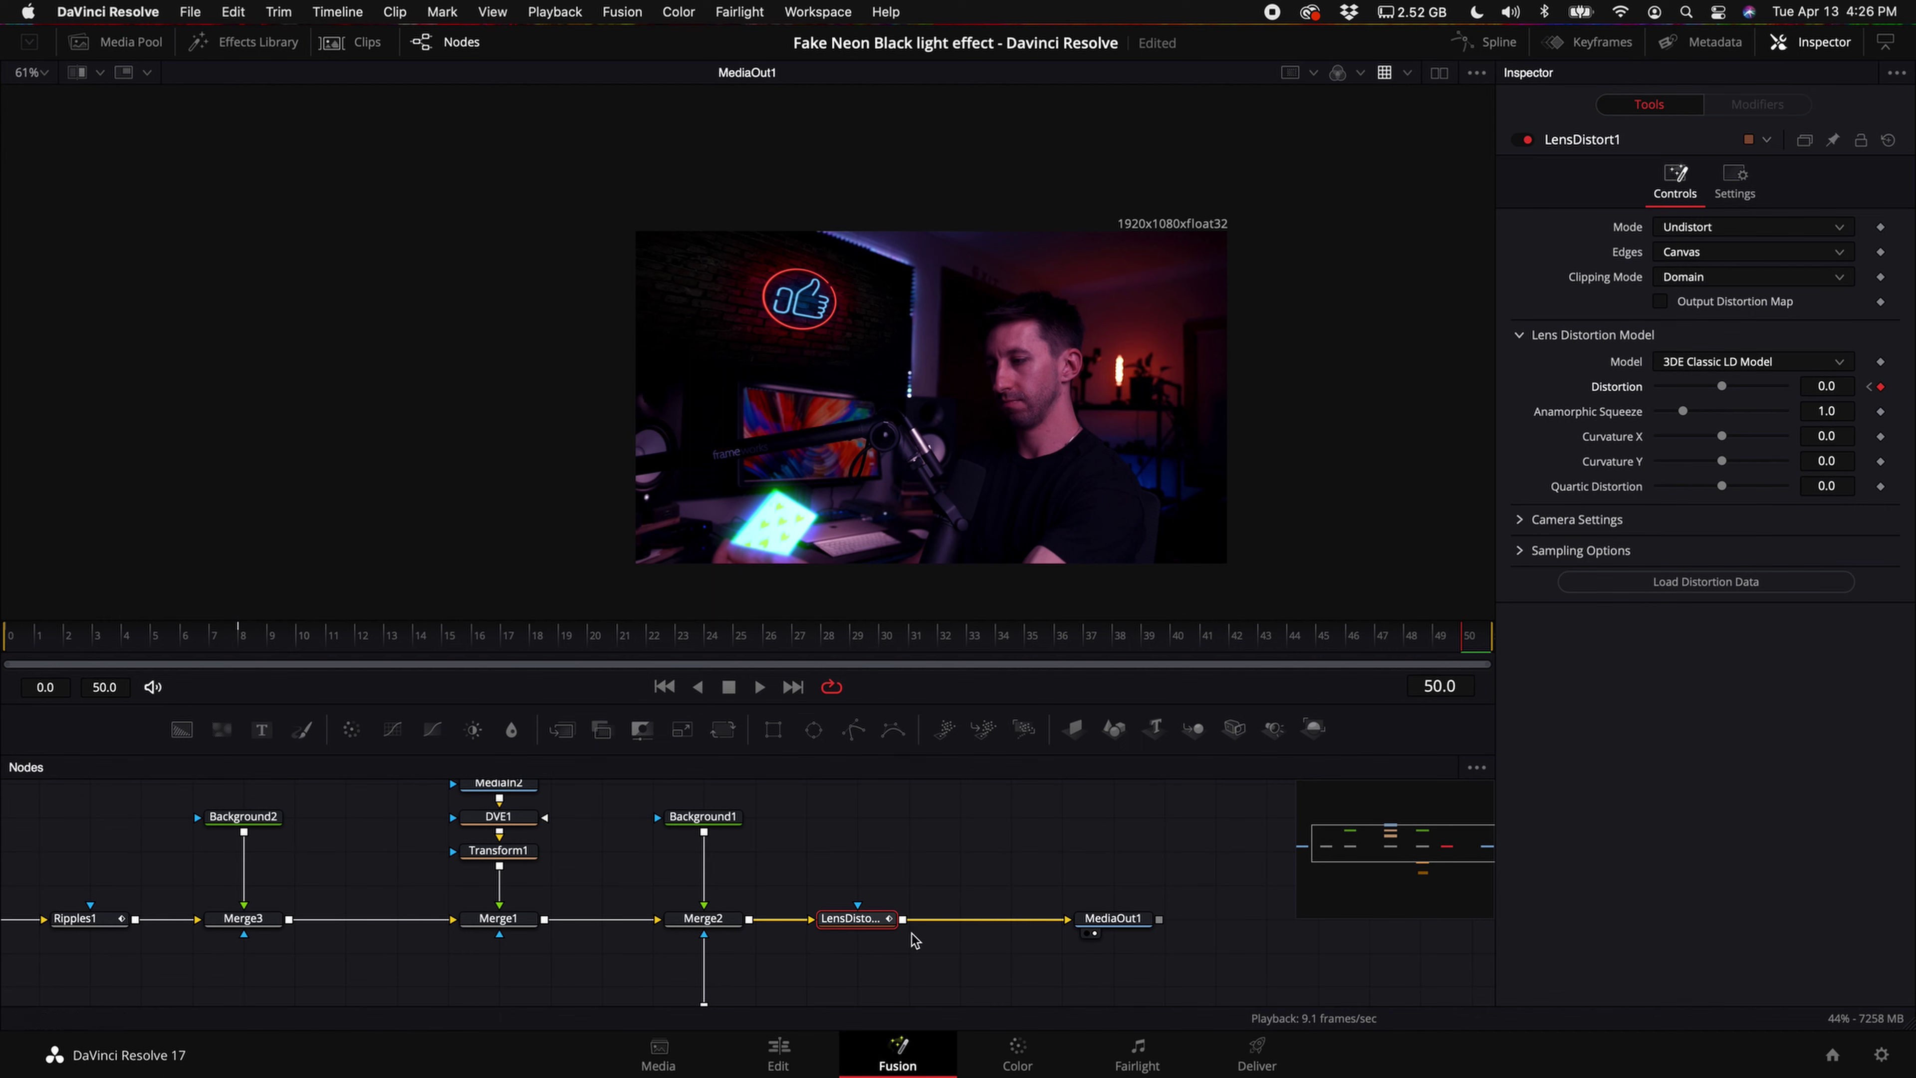
- Show LensDistort1's distortion curve in the spline editor, smooth its three keyframes and raise the last keyframe's easing handle
click(1487, 44)
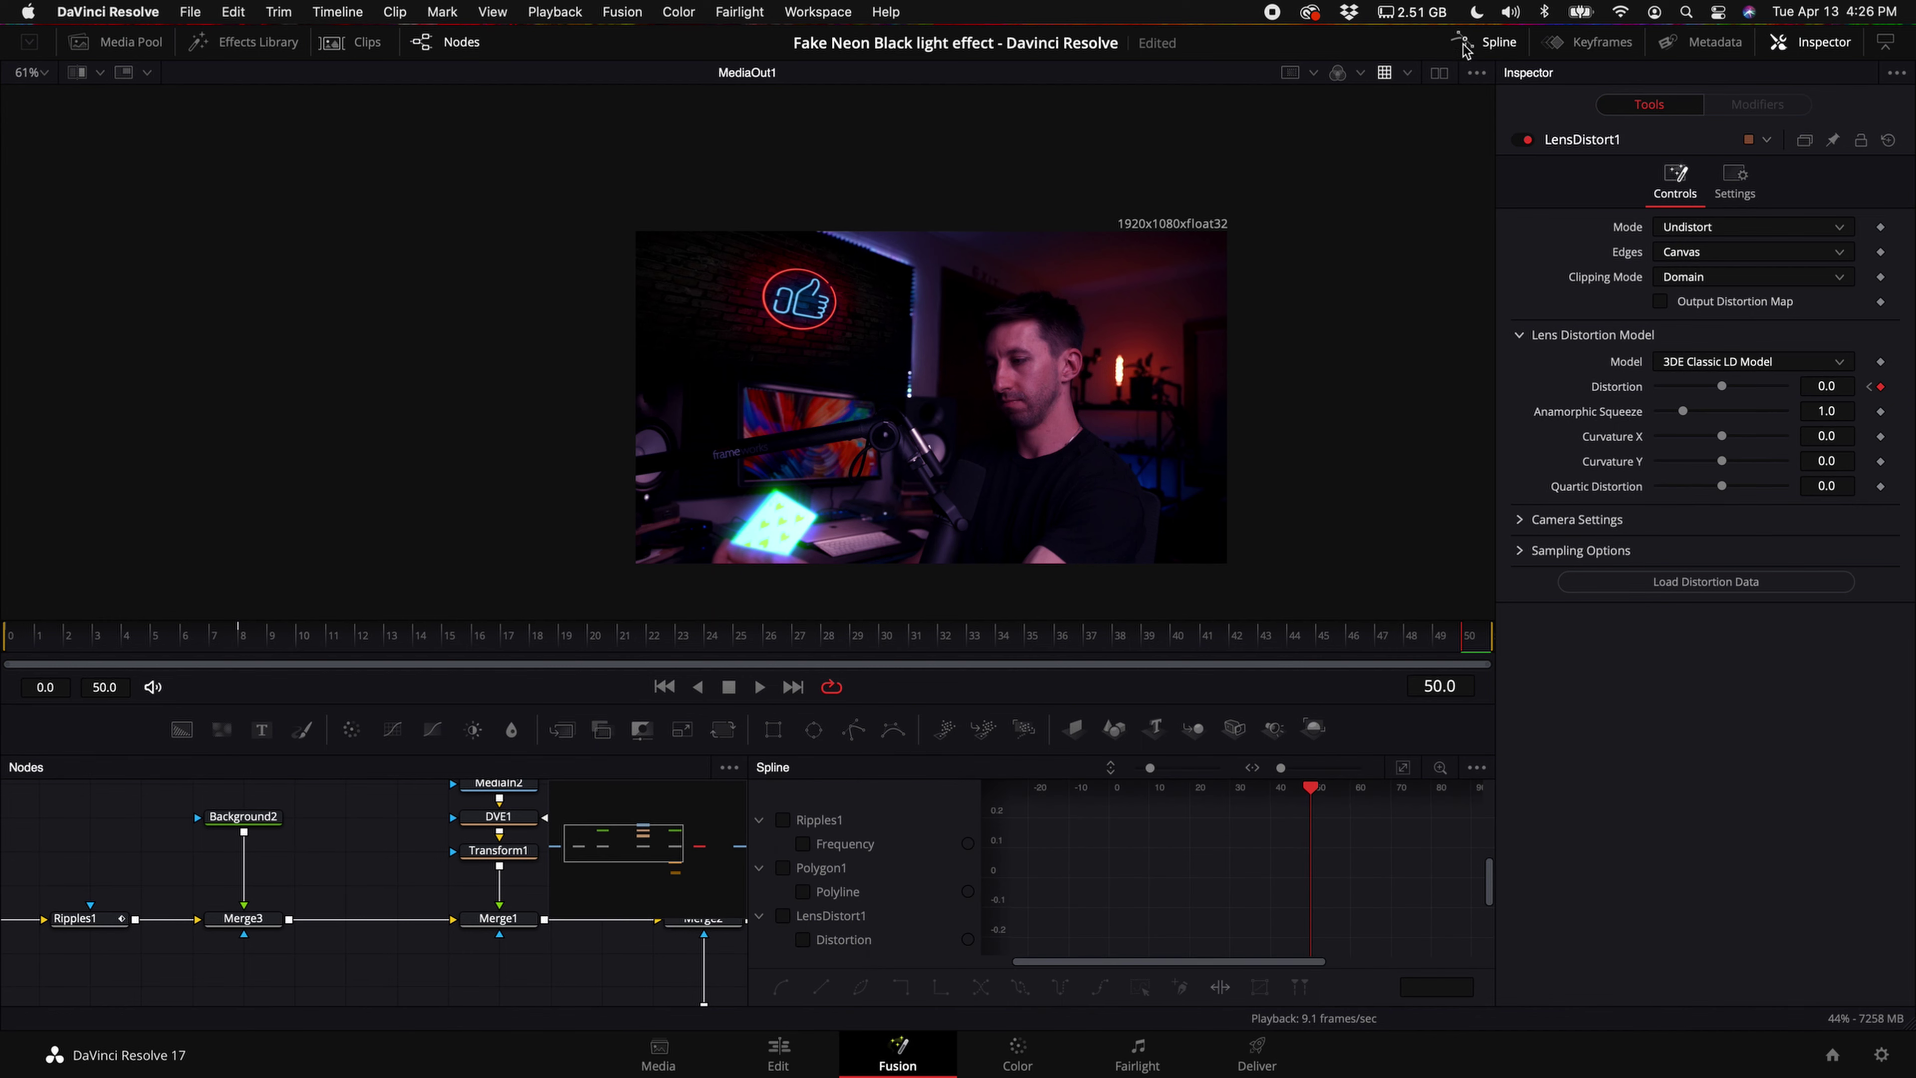
click(783, 916)
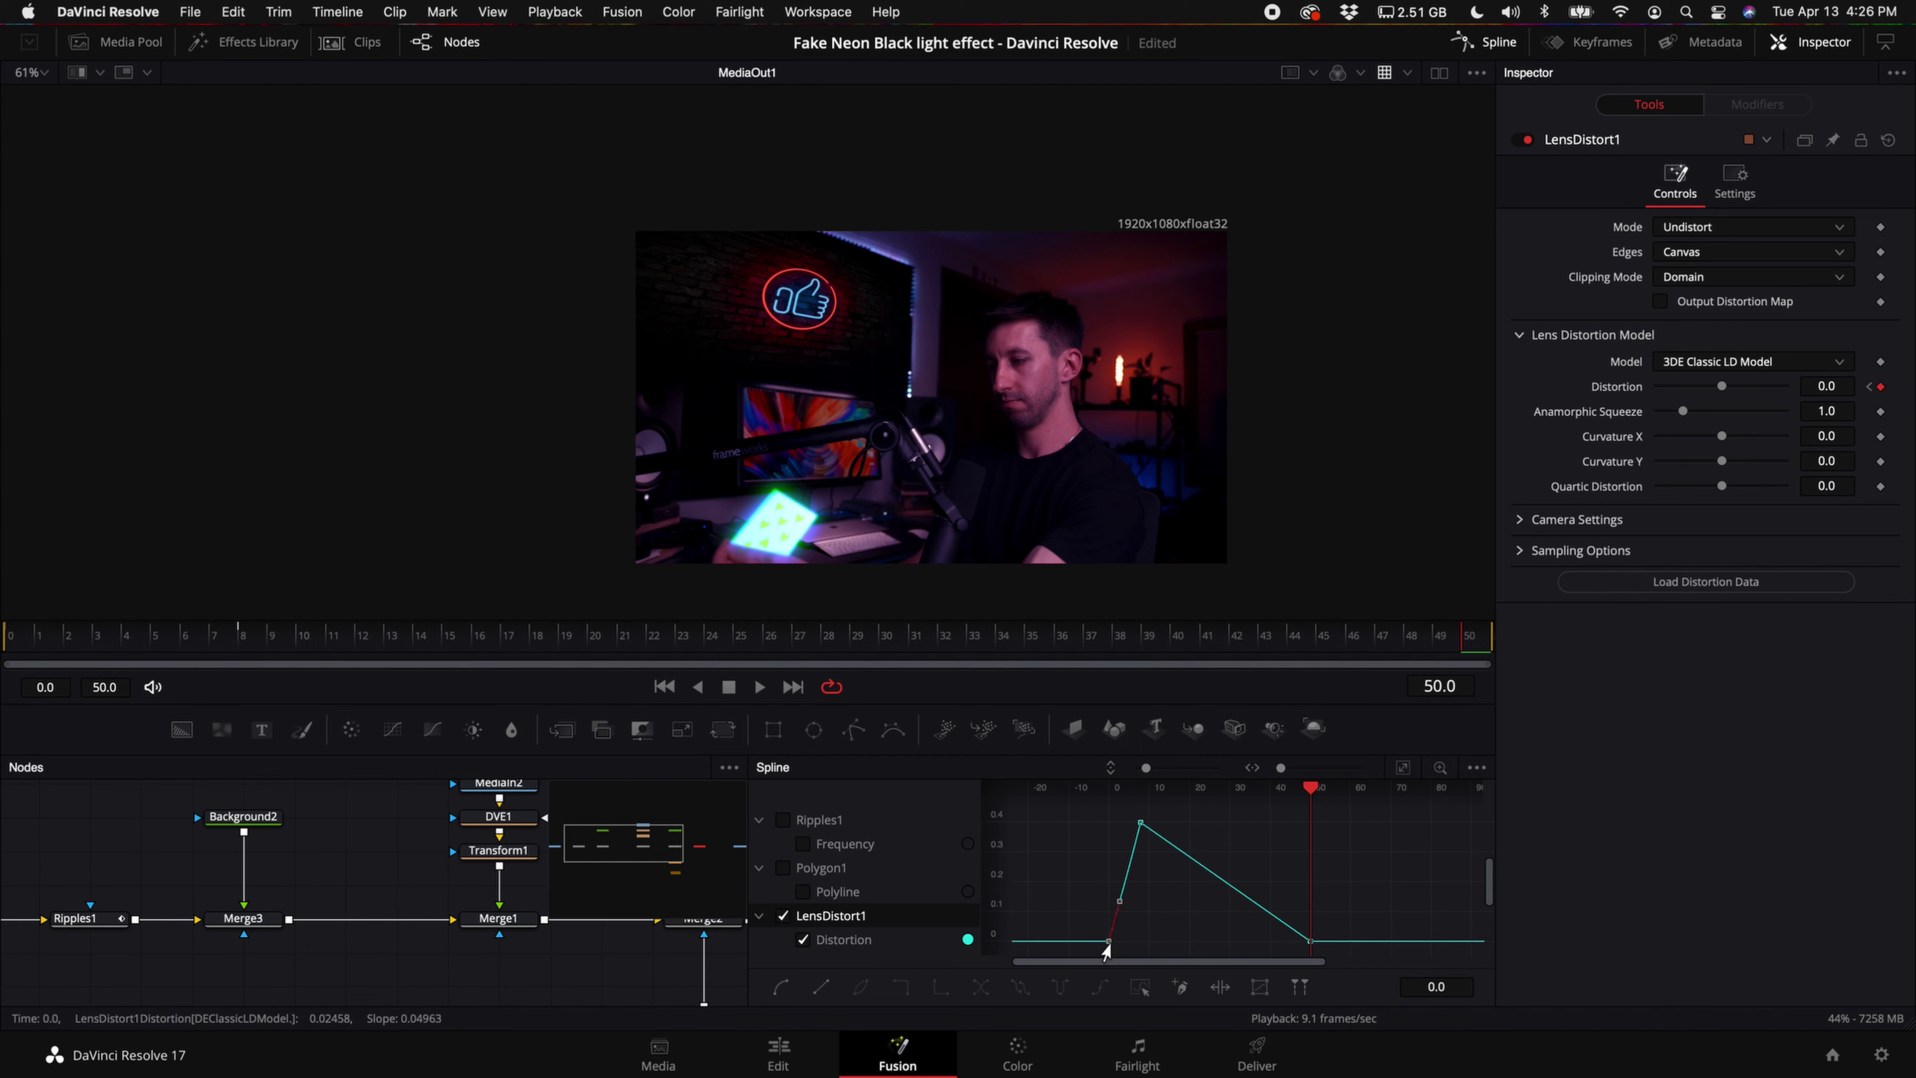
key(shift+s)
click(1139, 823)
key(shift+s)
click(1310, 941)
key(shift+s)
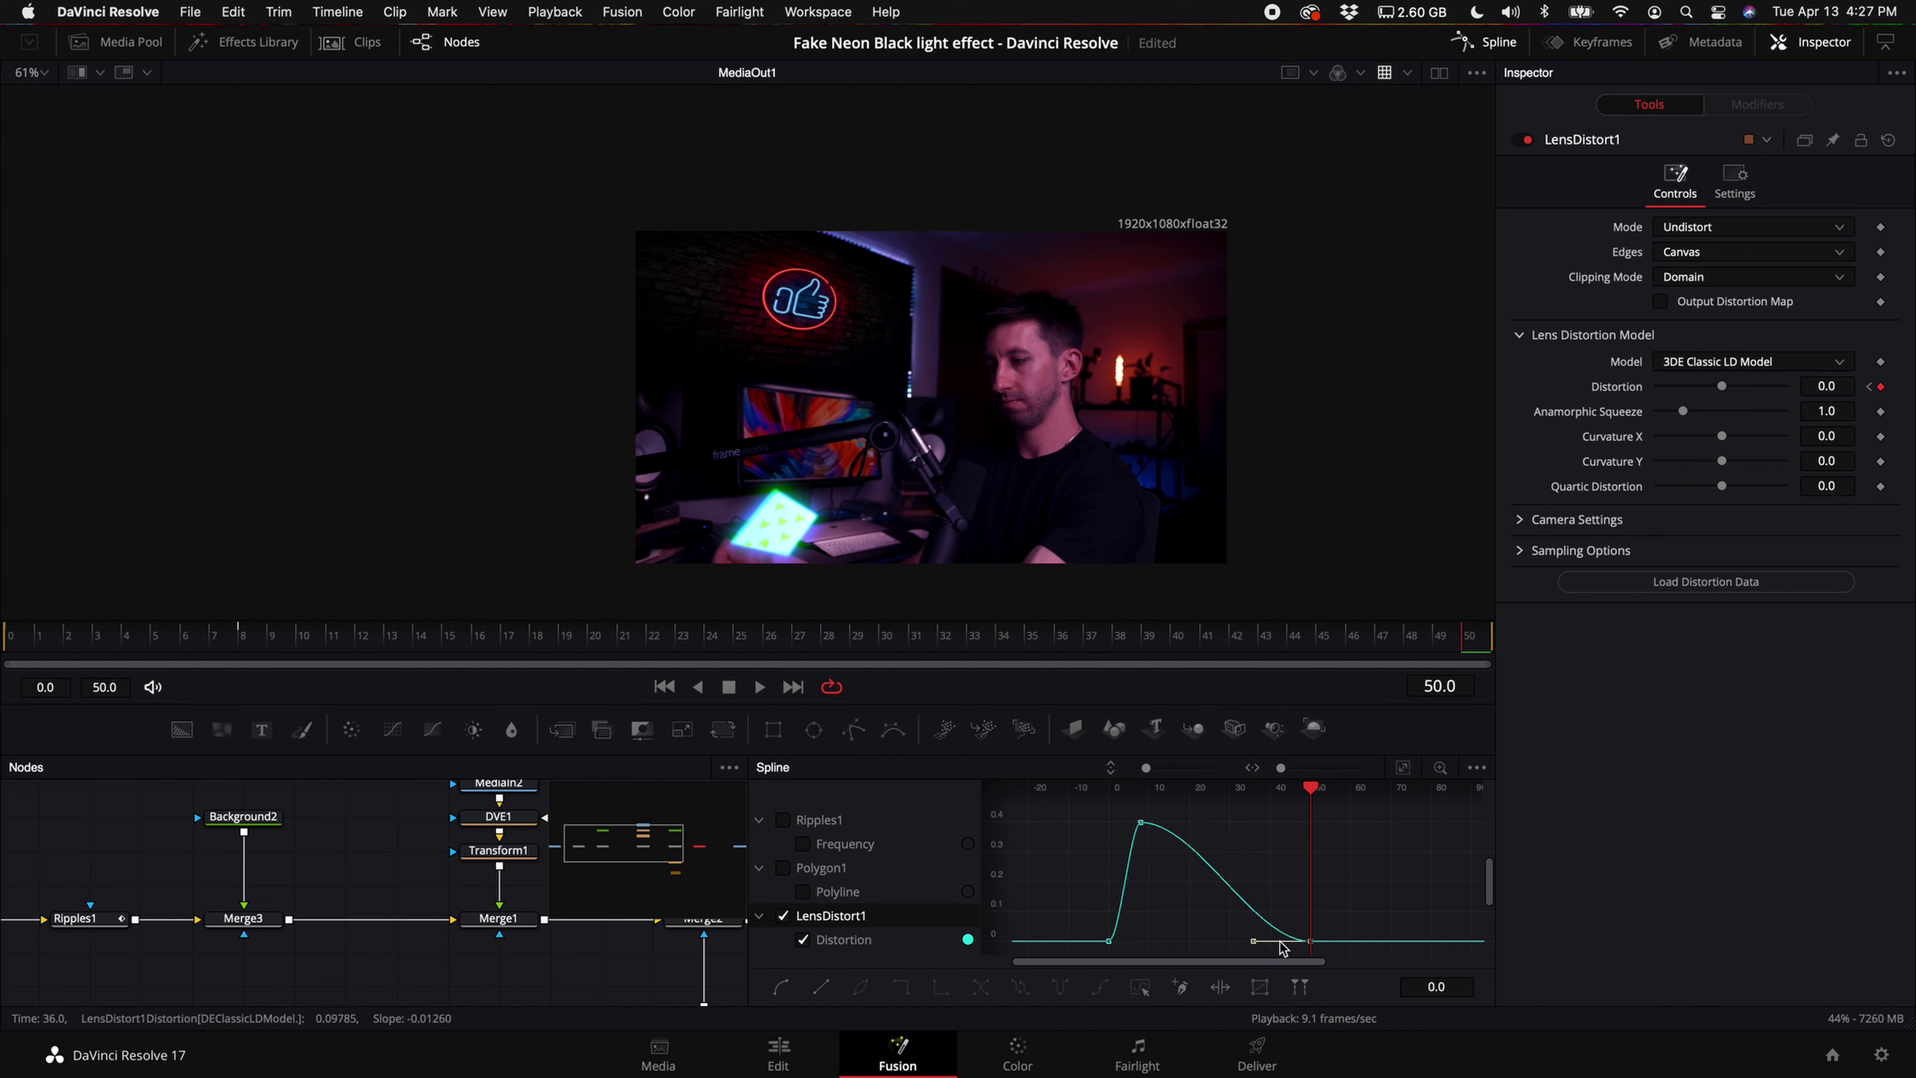
drag(1248, 943, 1271, 841)
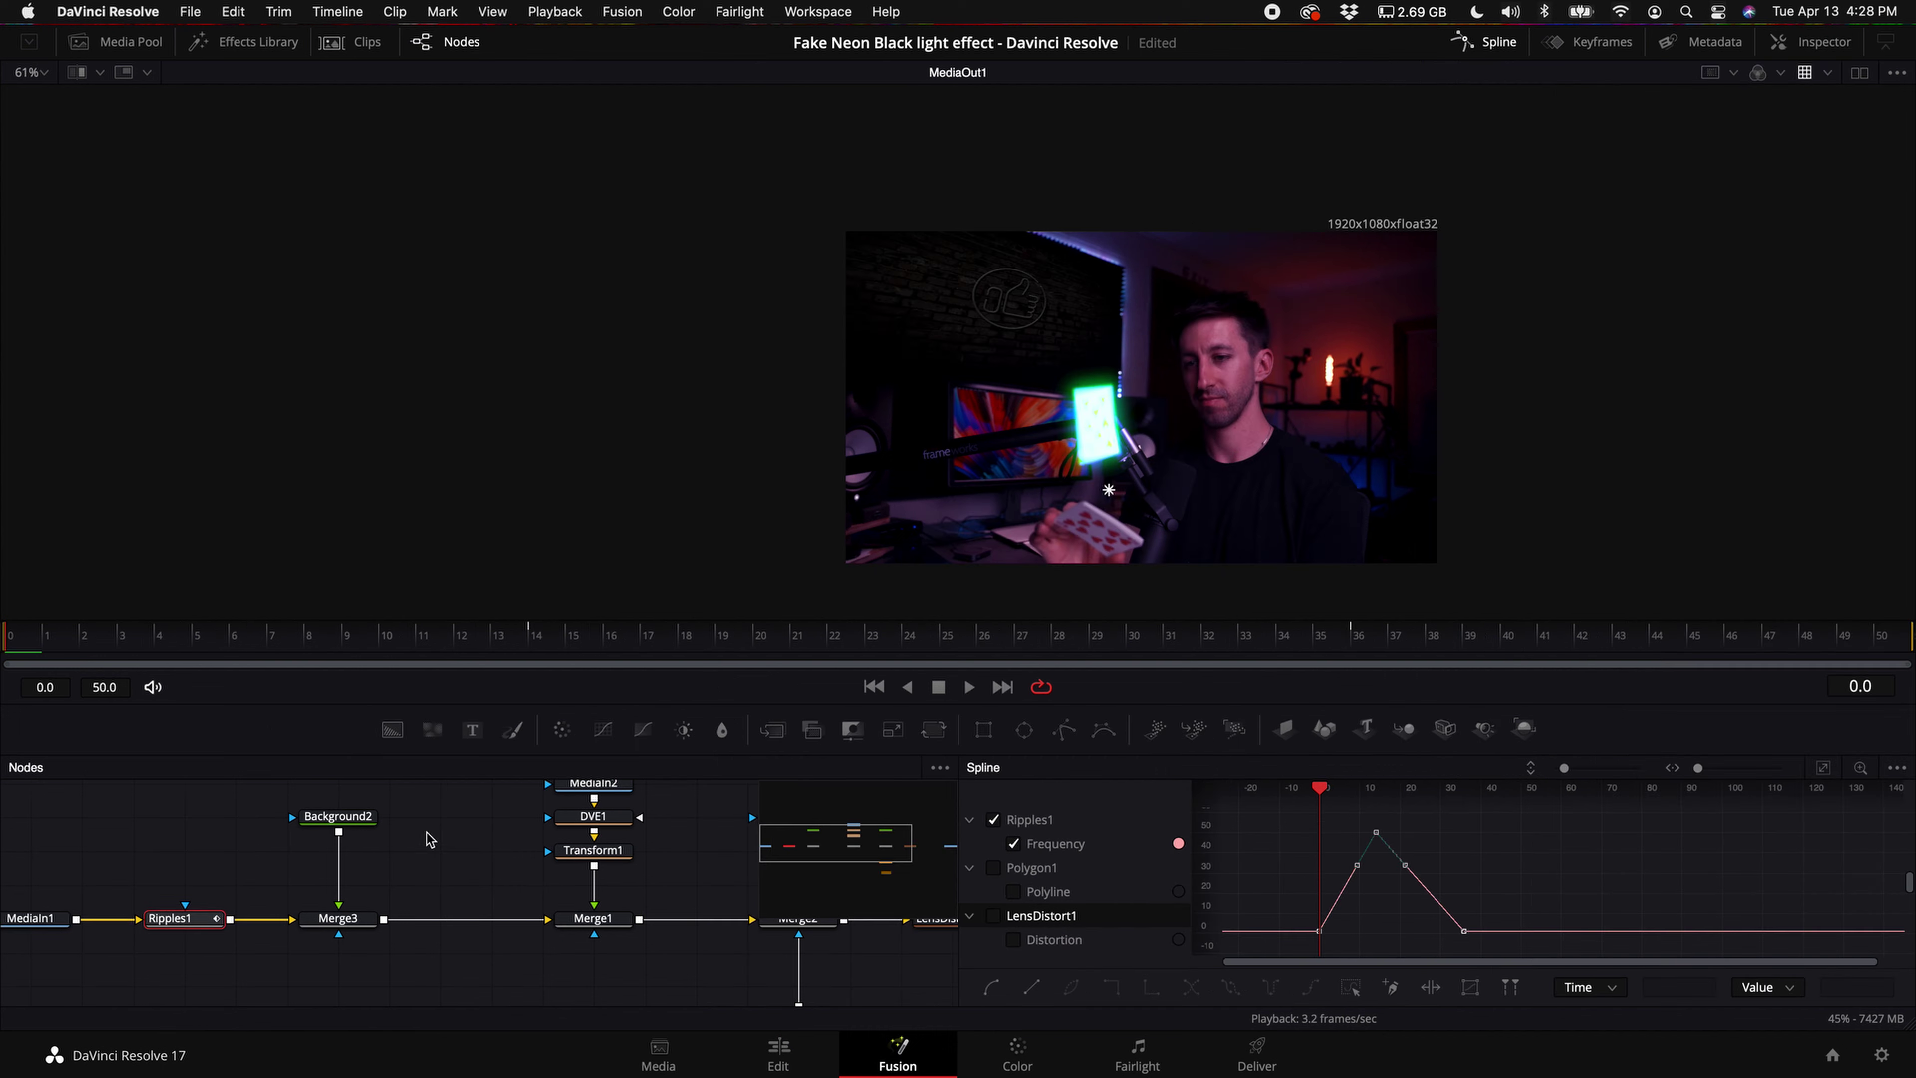
- Move the peak keyframe of Ripples1's frequency curve to frame 5 and play back the composition
click(993, 916)
click(995, 916)
click(993, 820)
click(993, 820)
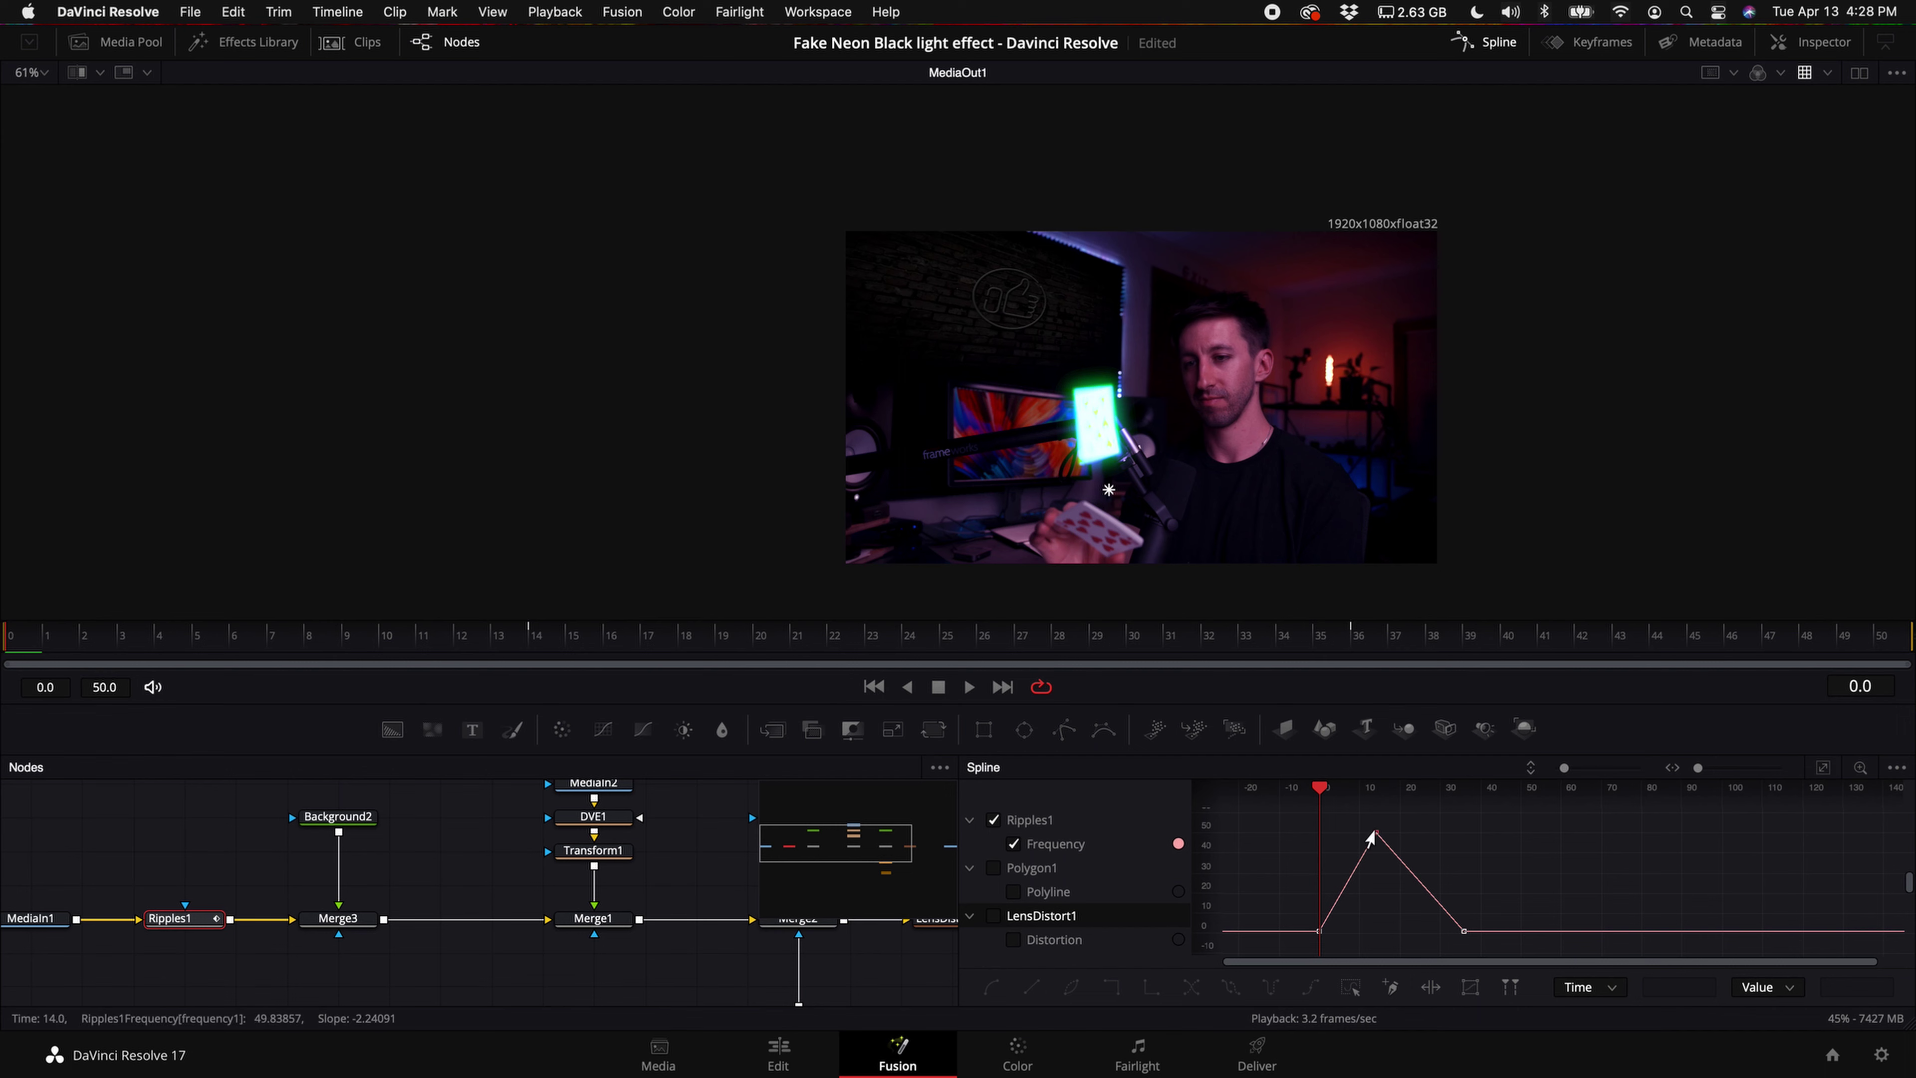
drag(1376, 832, 1336, 838)
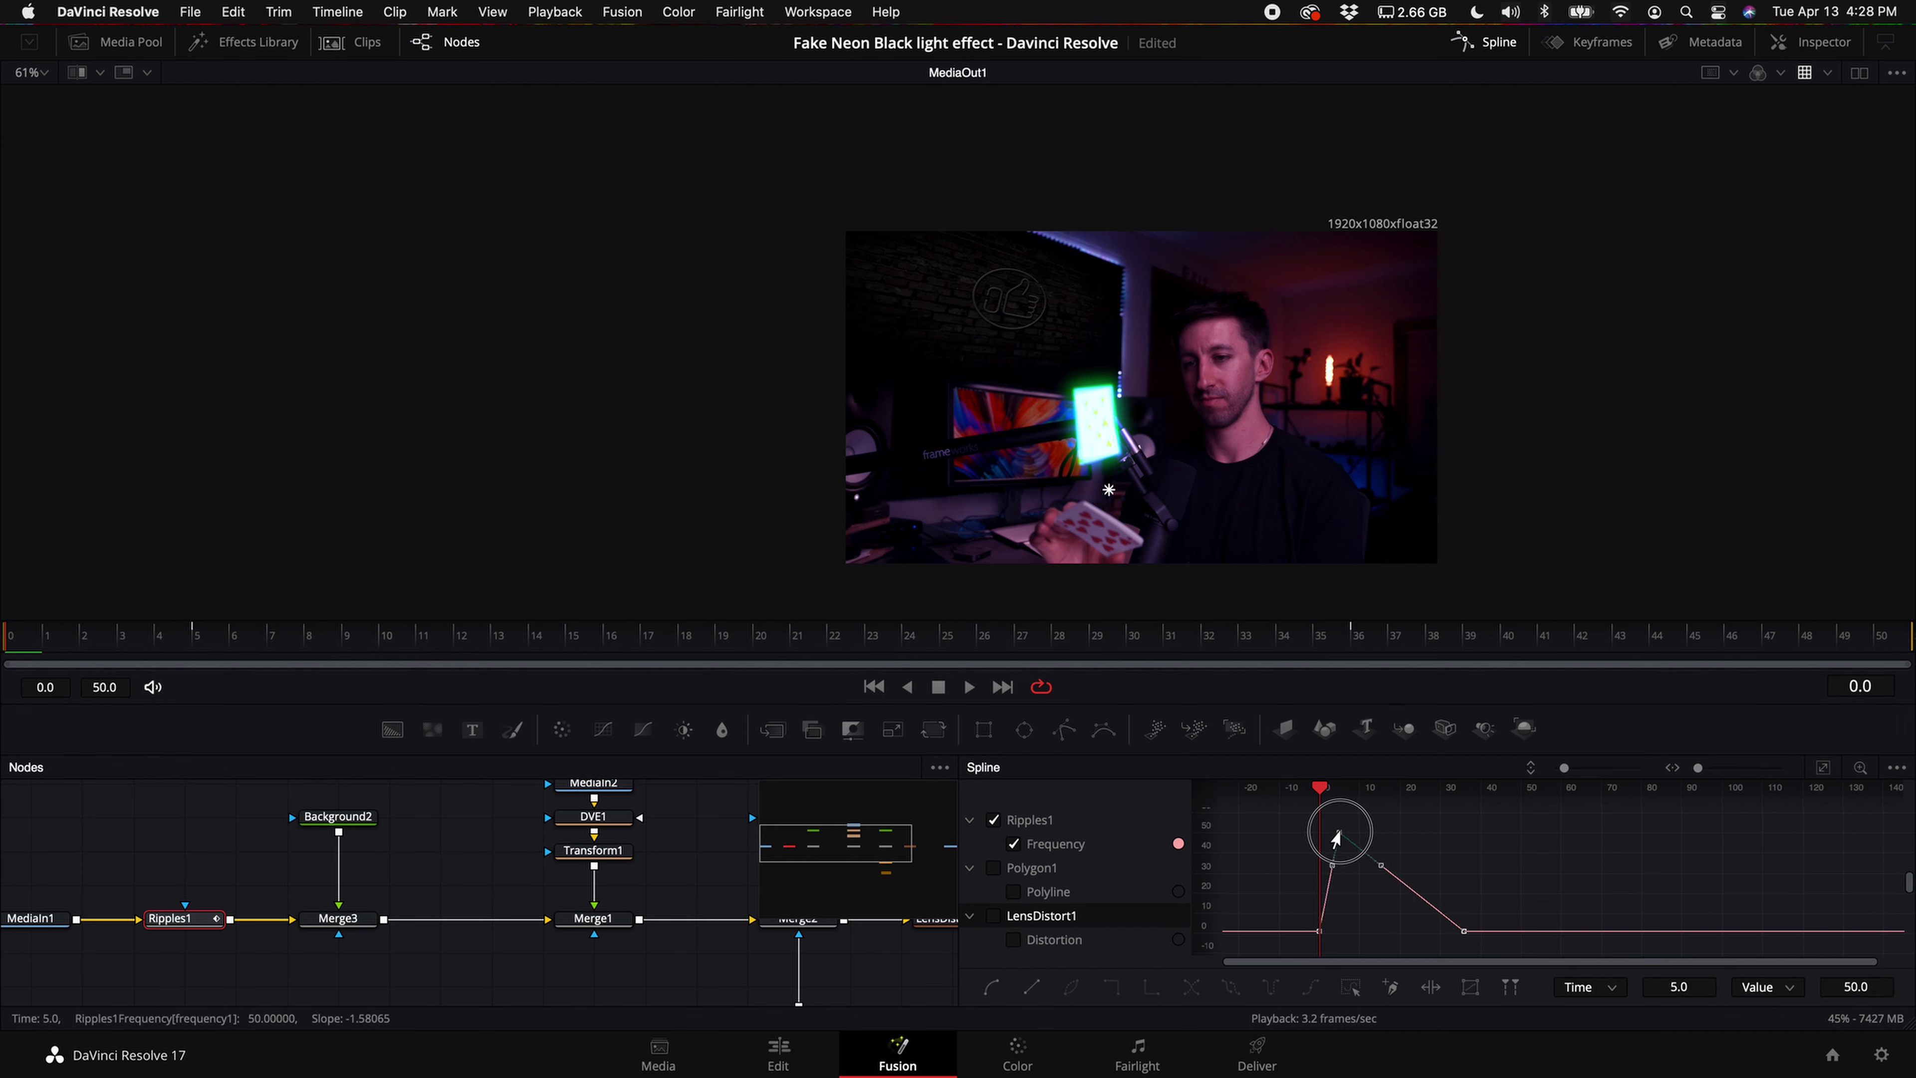
key(space)
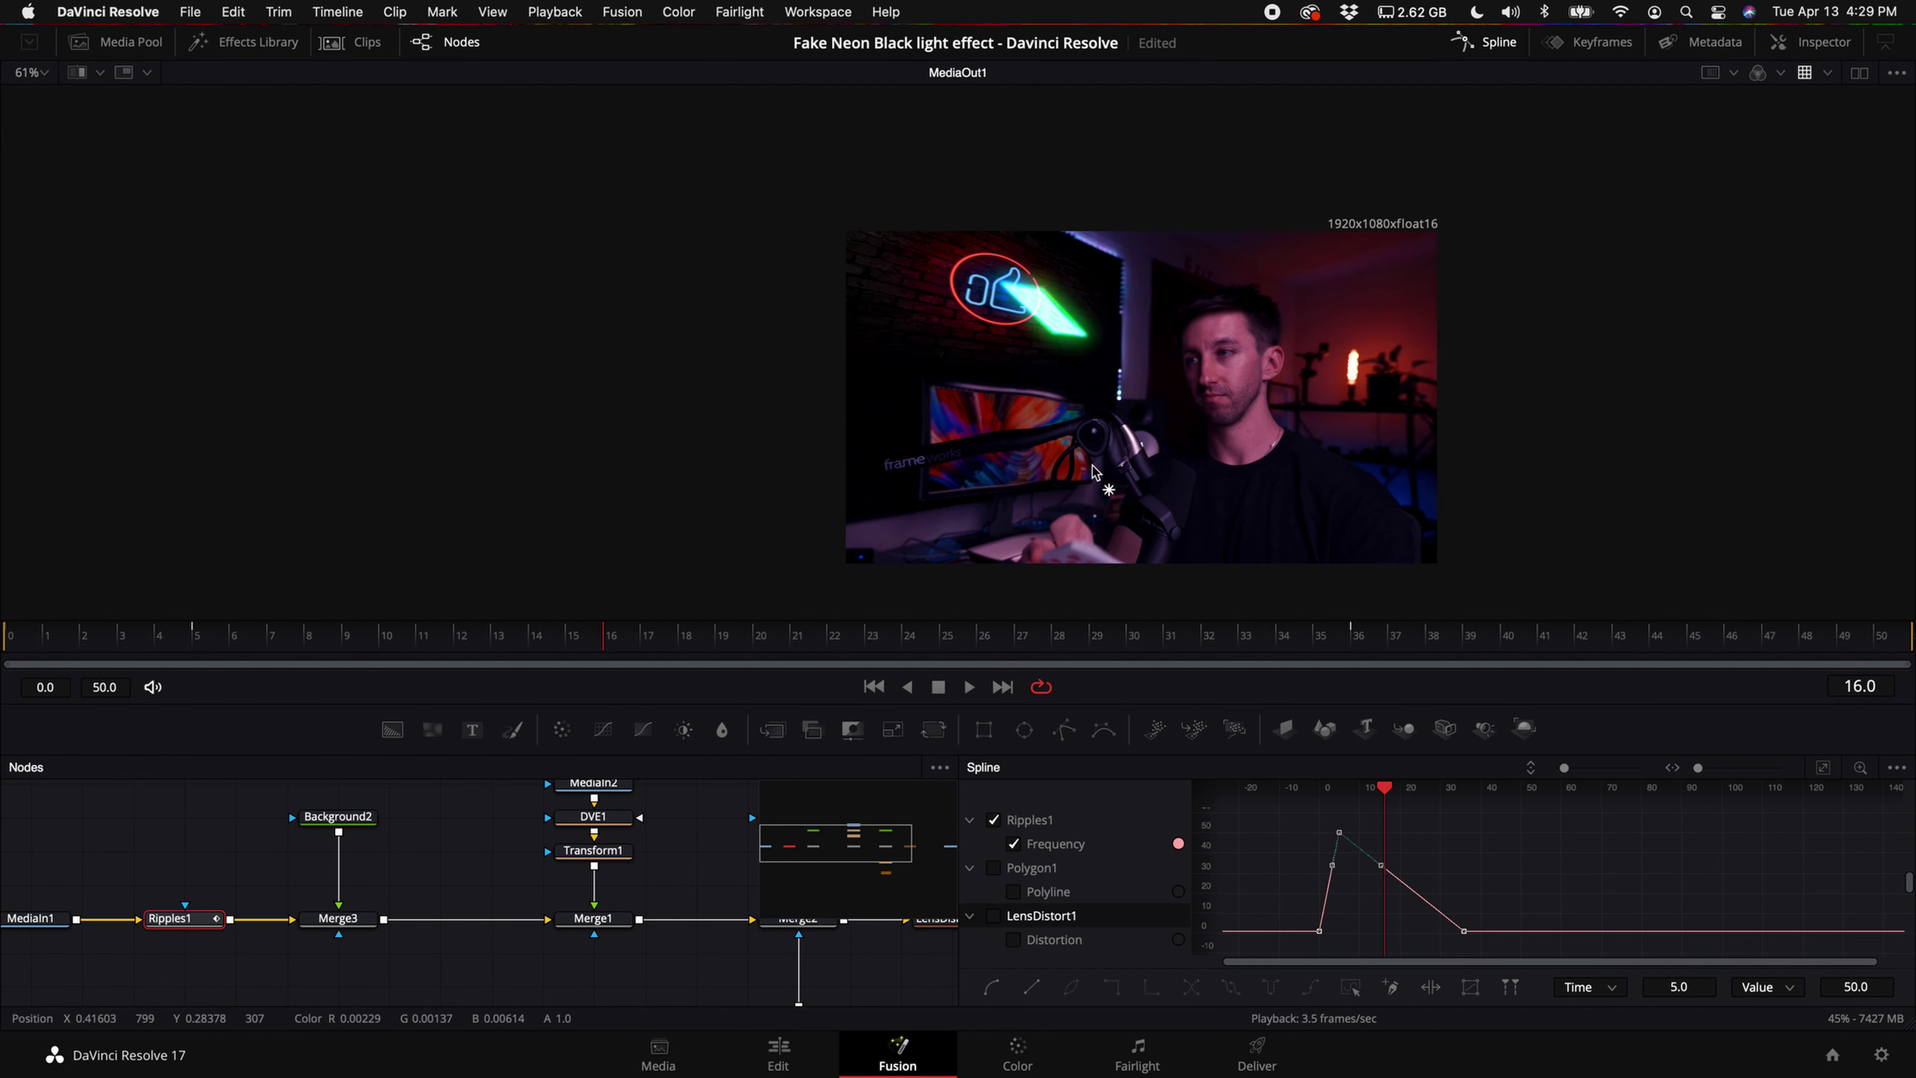
- Switch to the Edit page and add an Adjustment Clip on Video 2 above the Fusion clip and its neighbouring clips
click(779, 1053)
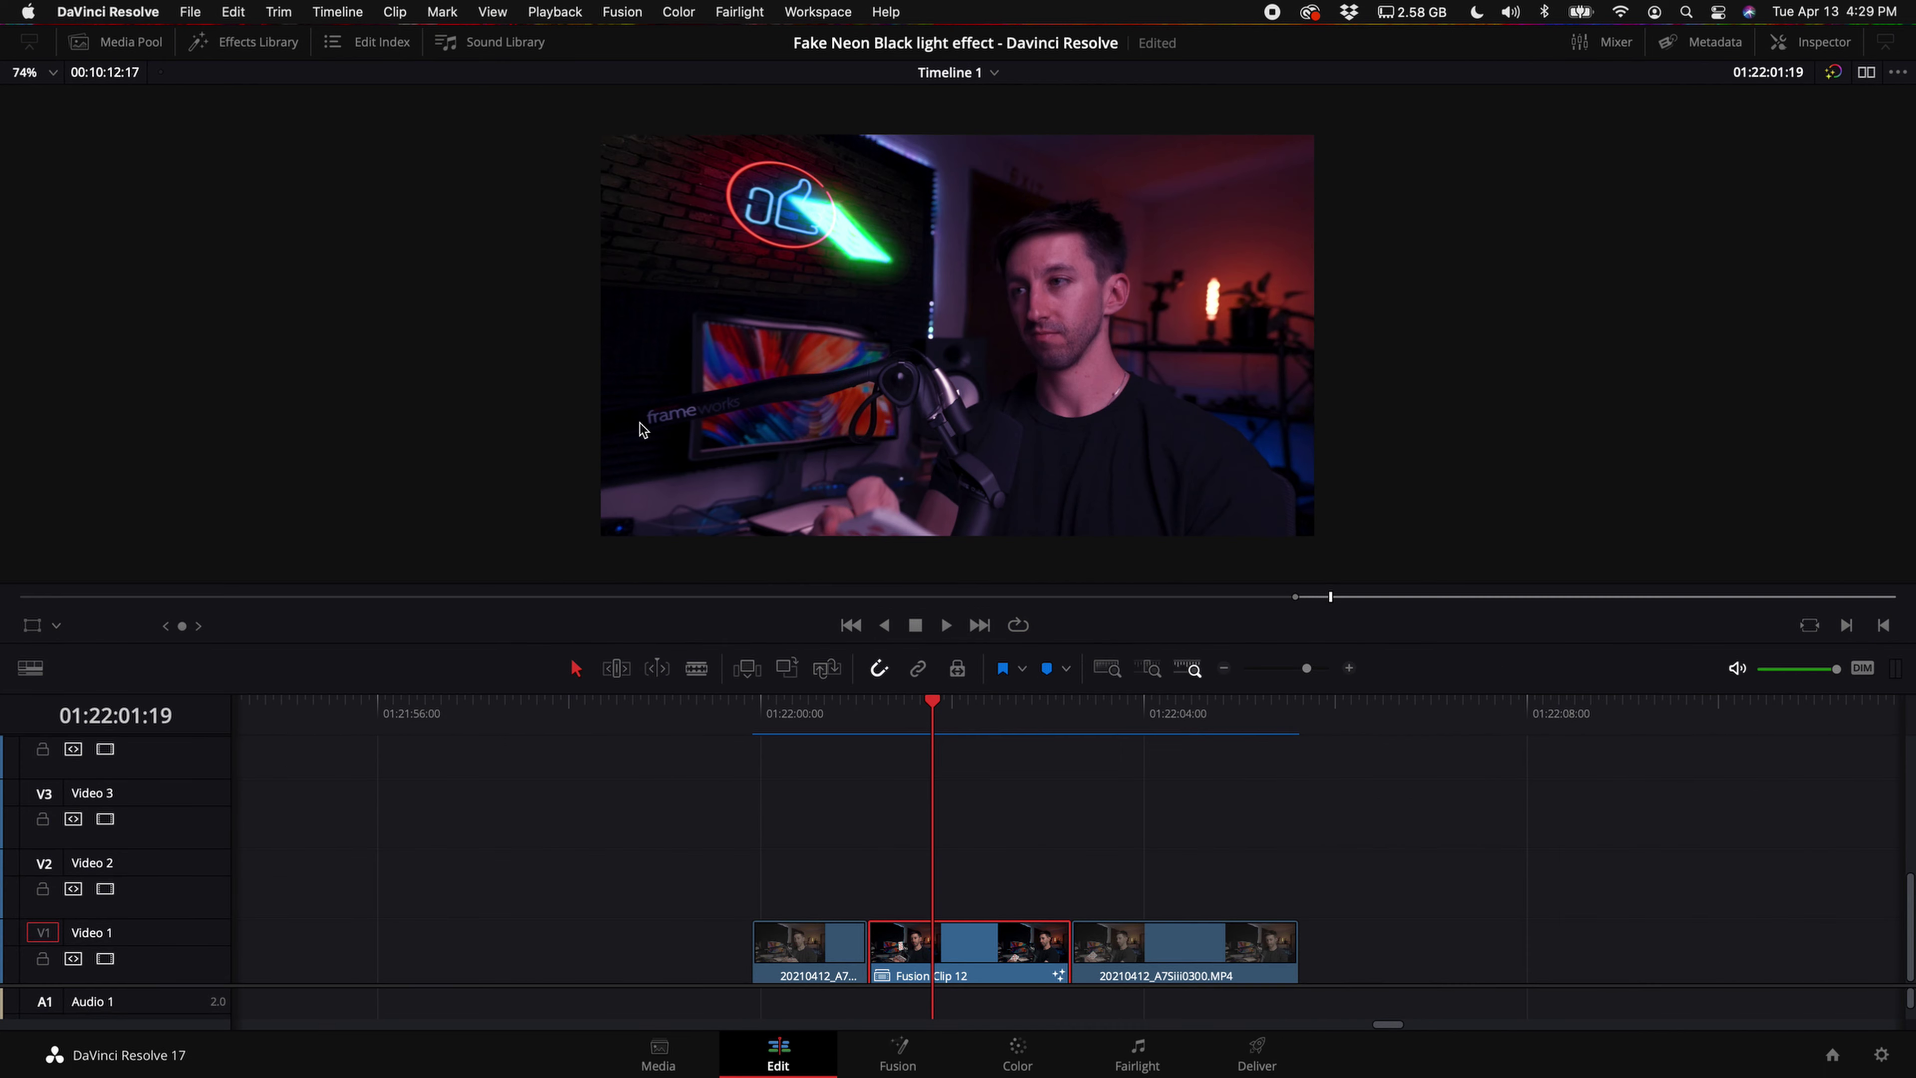
click(259, 48)
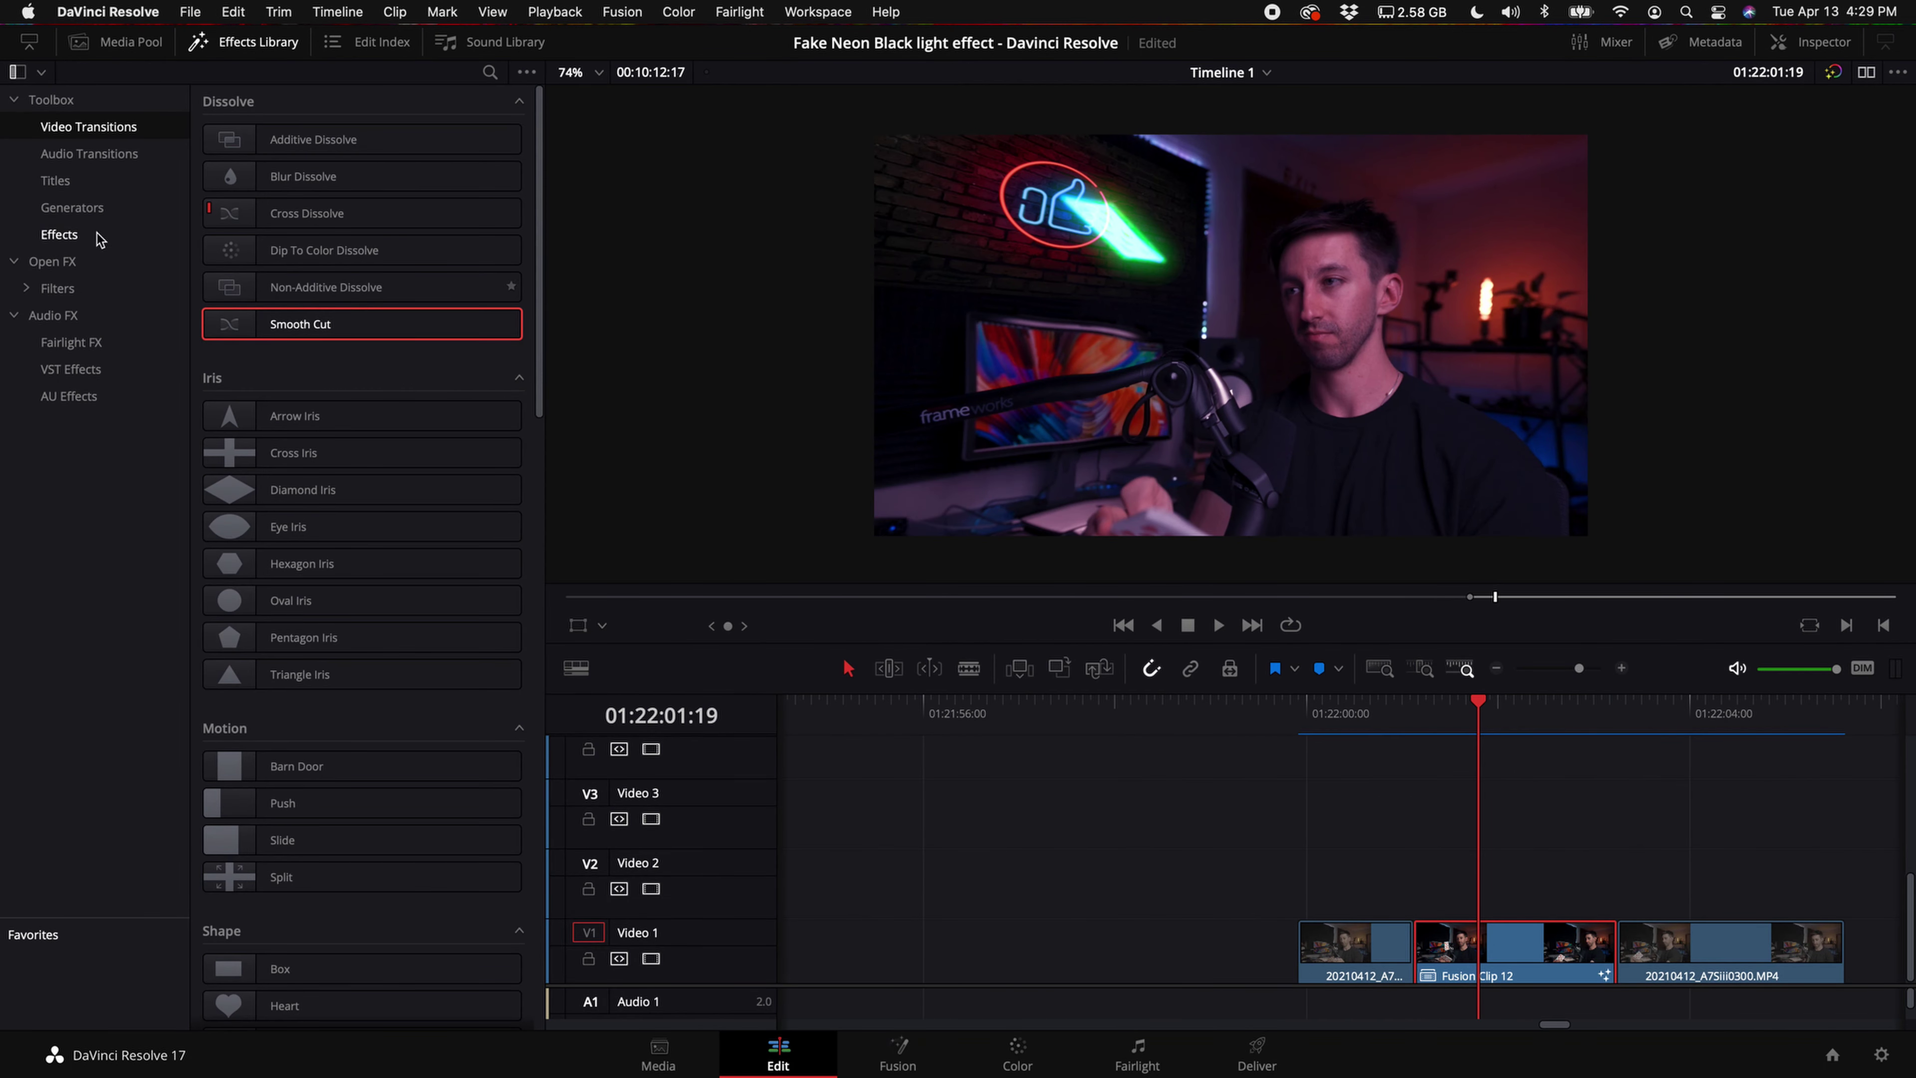
click(96, 237)
drag(240, 138, 1400, 866)
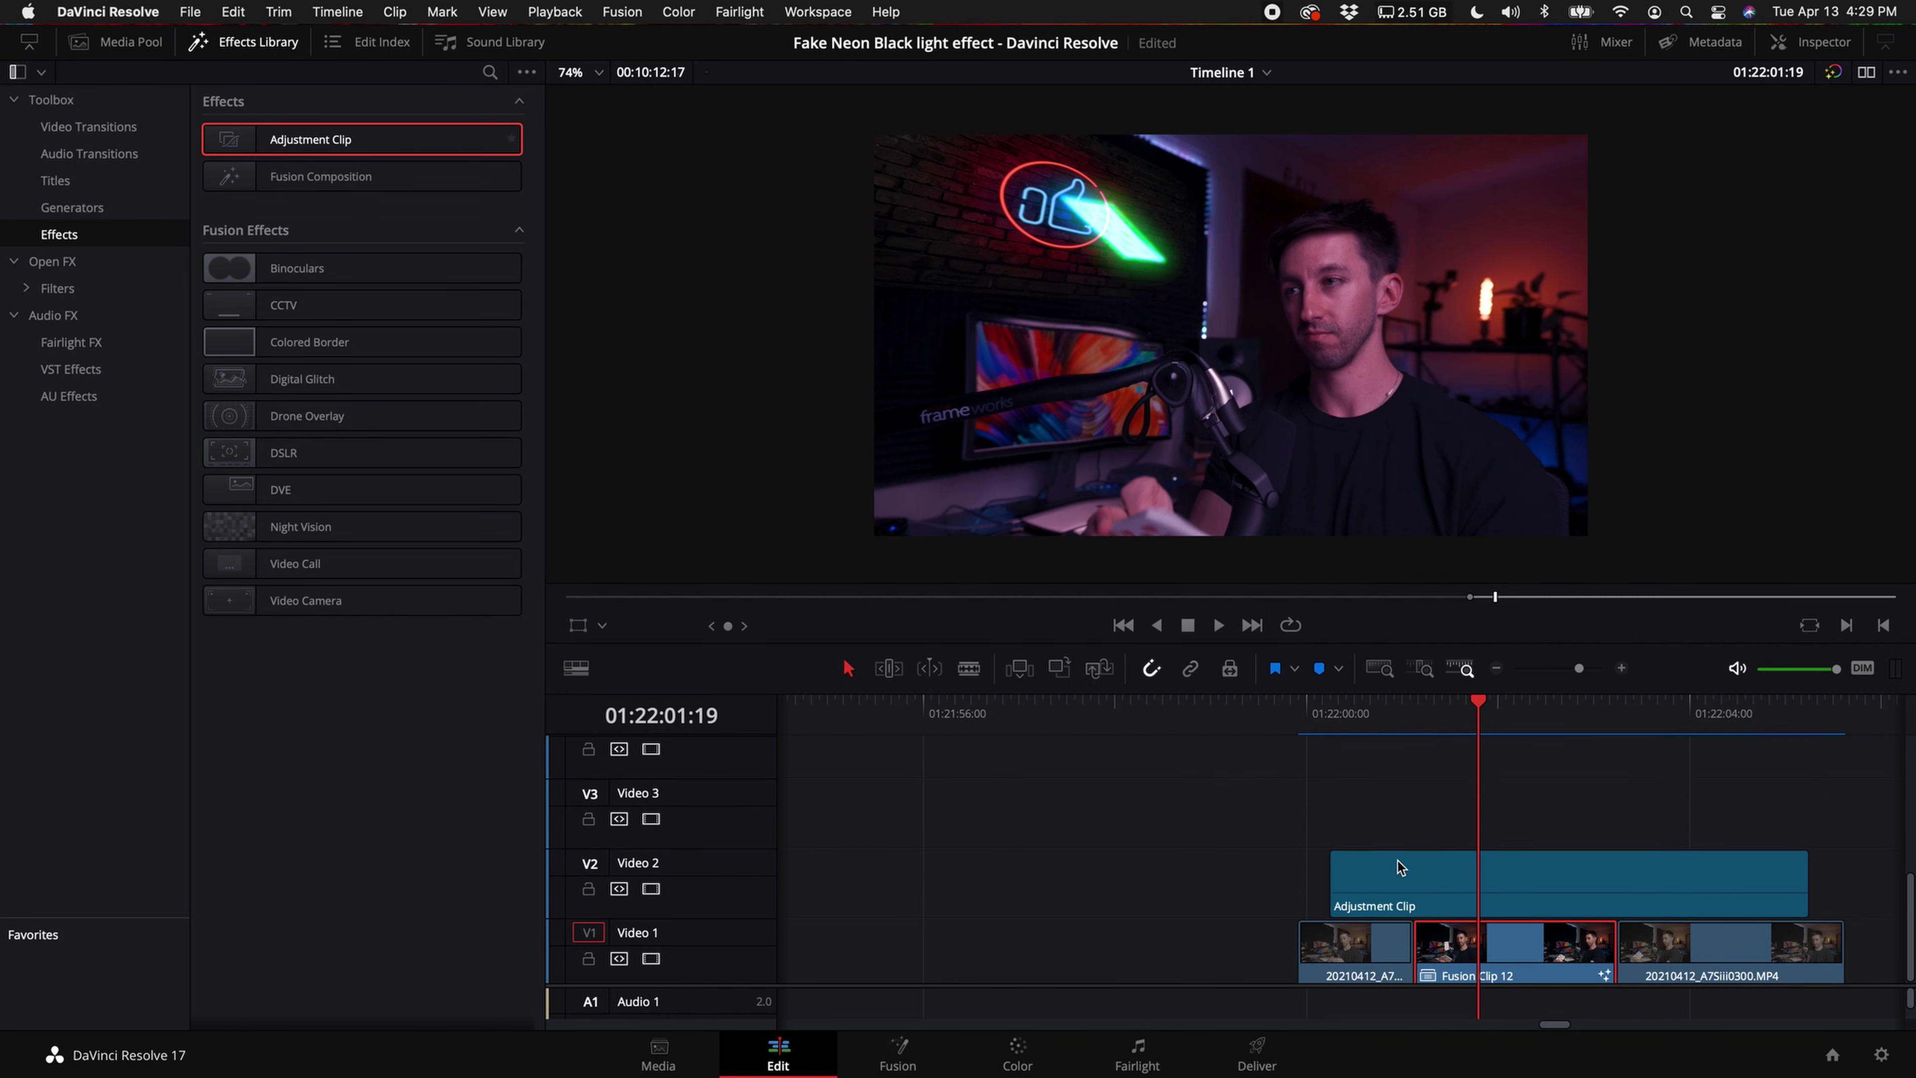
scroll(1407, 868, right, 6)
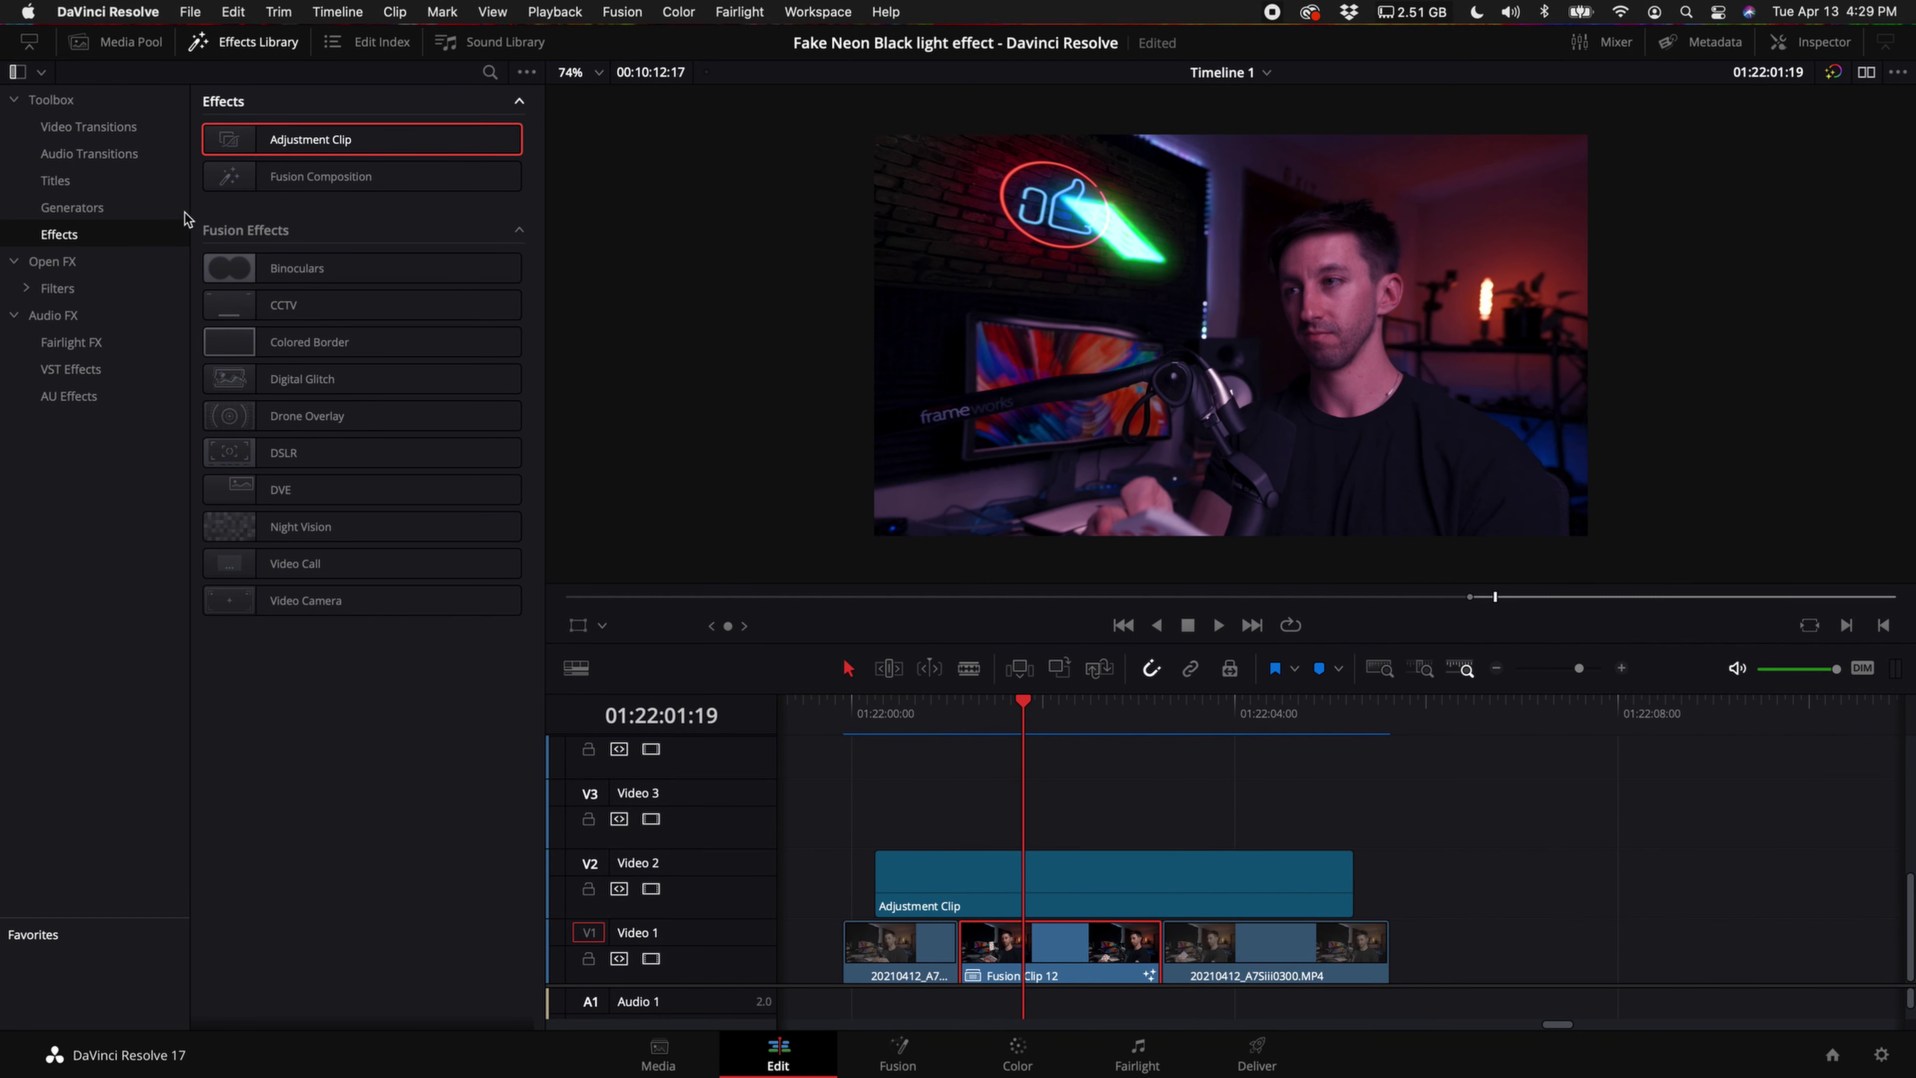
- Apply an Open FX effect to the adjustment clip, select the clip and close the effects library
click(52, 266)
scroll(389, 574, down, 15)
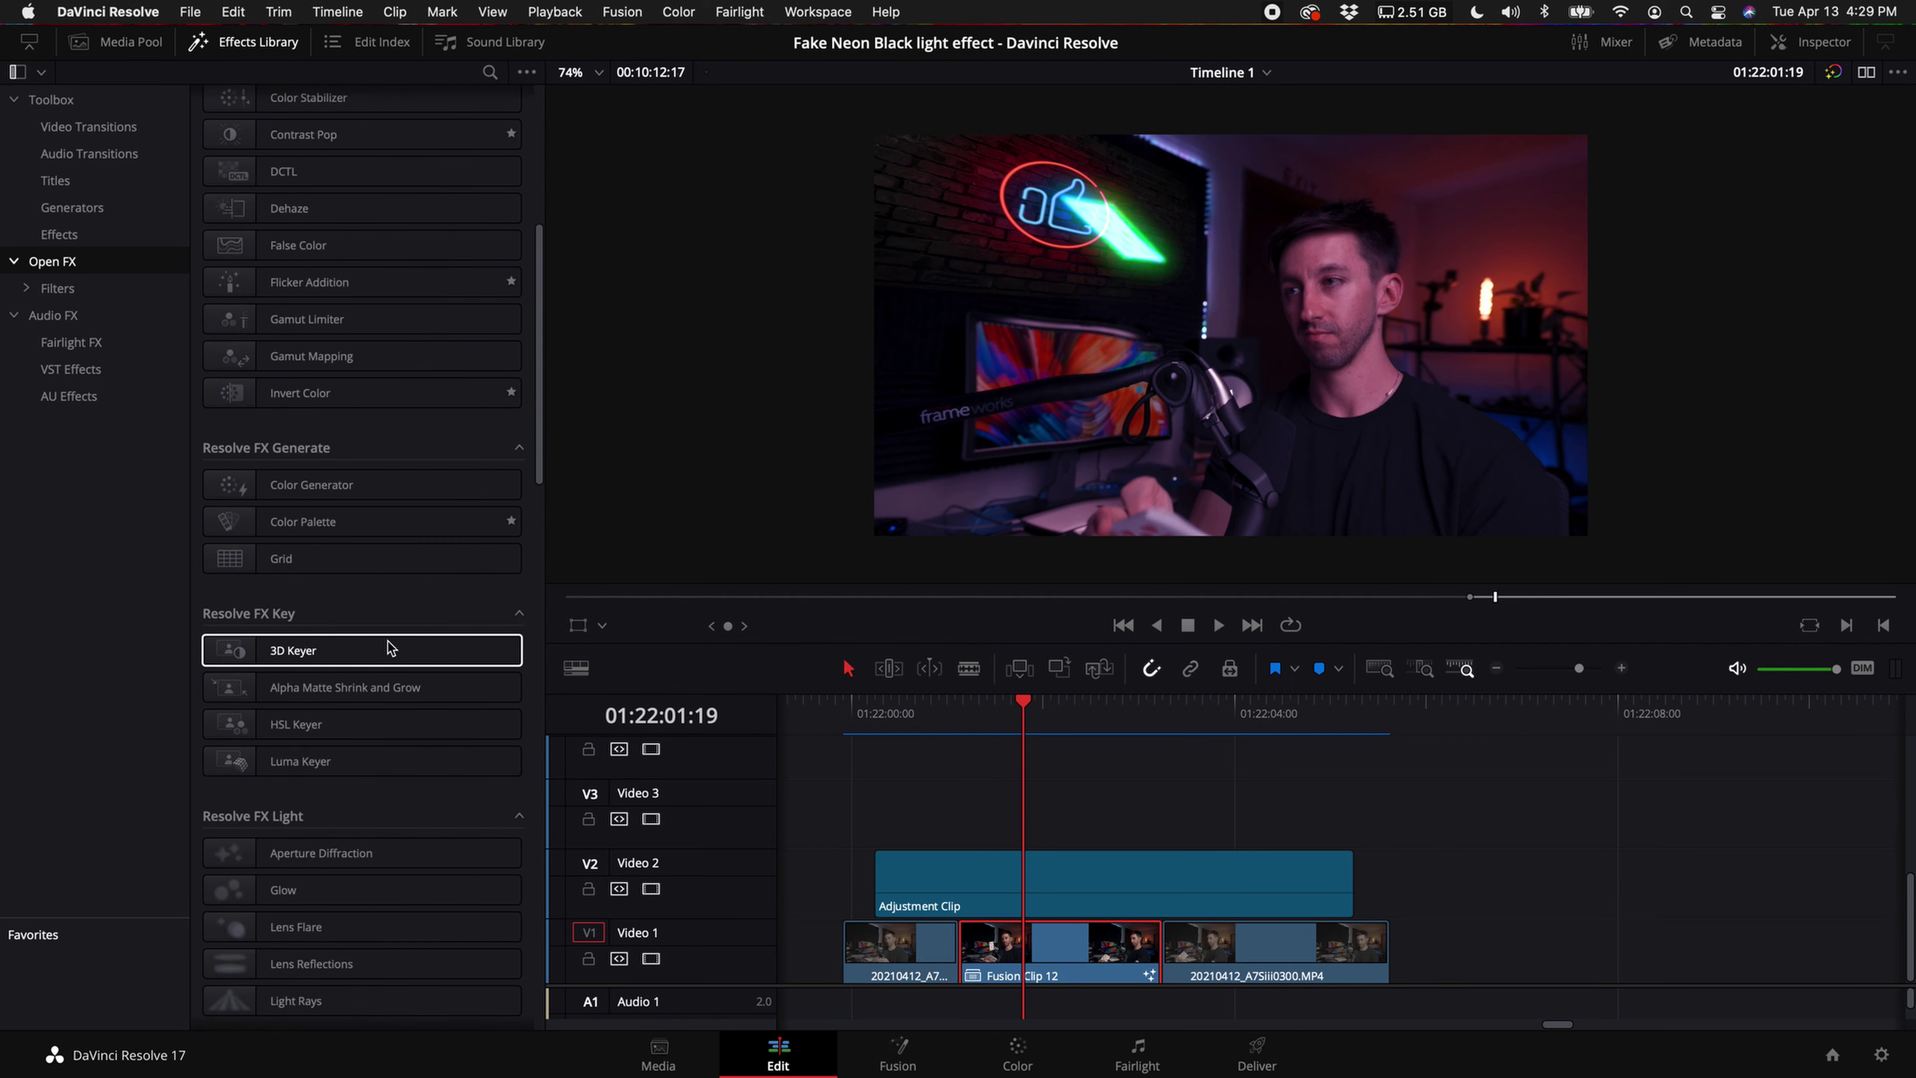
drag(301, 638, 1023, 899)
click(1067, 902)
click(238, 44)
scroll(539, 904, left, 5)
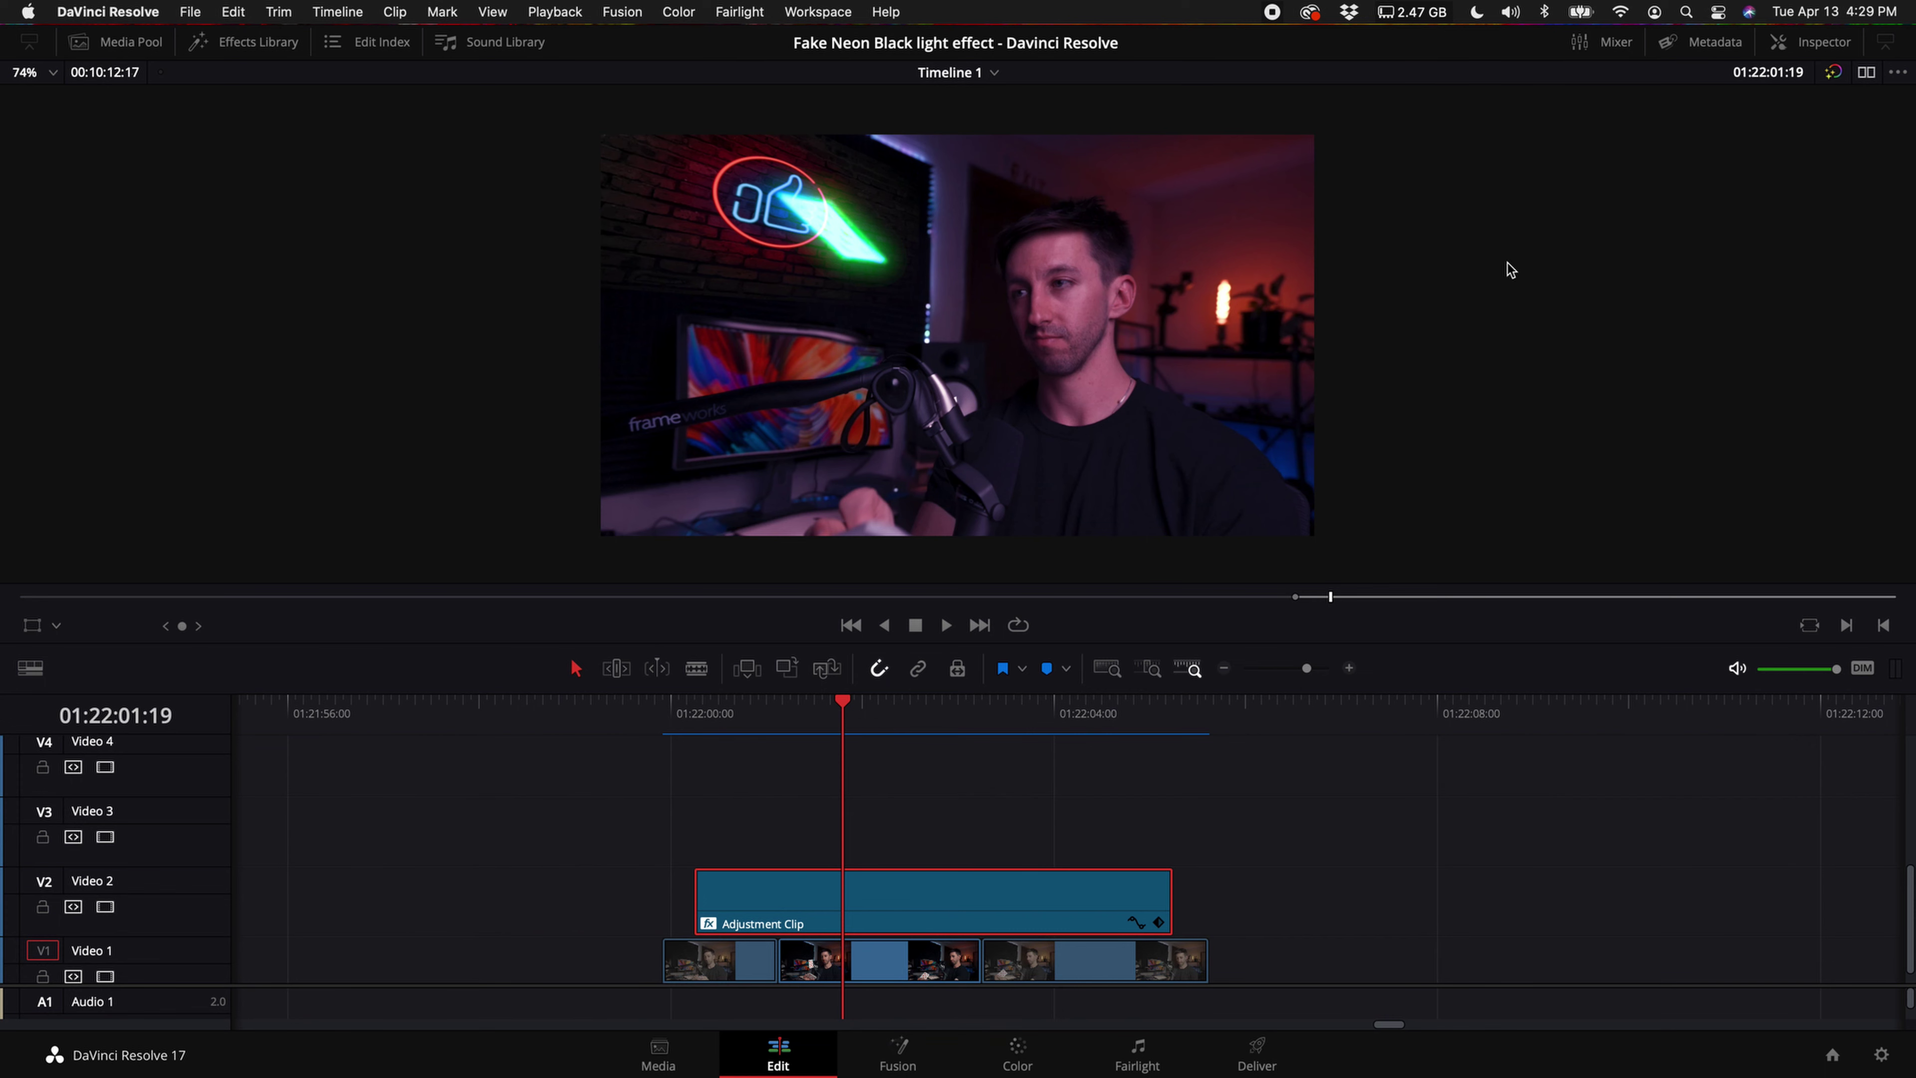
- Set the adjustment clip's Camera Shake Zoom to Crop to 0 and its Border Type to Replicate
click(1825, 41)
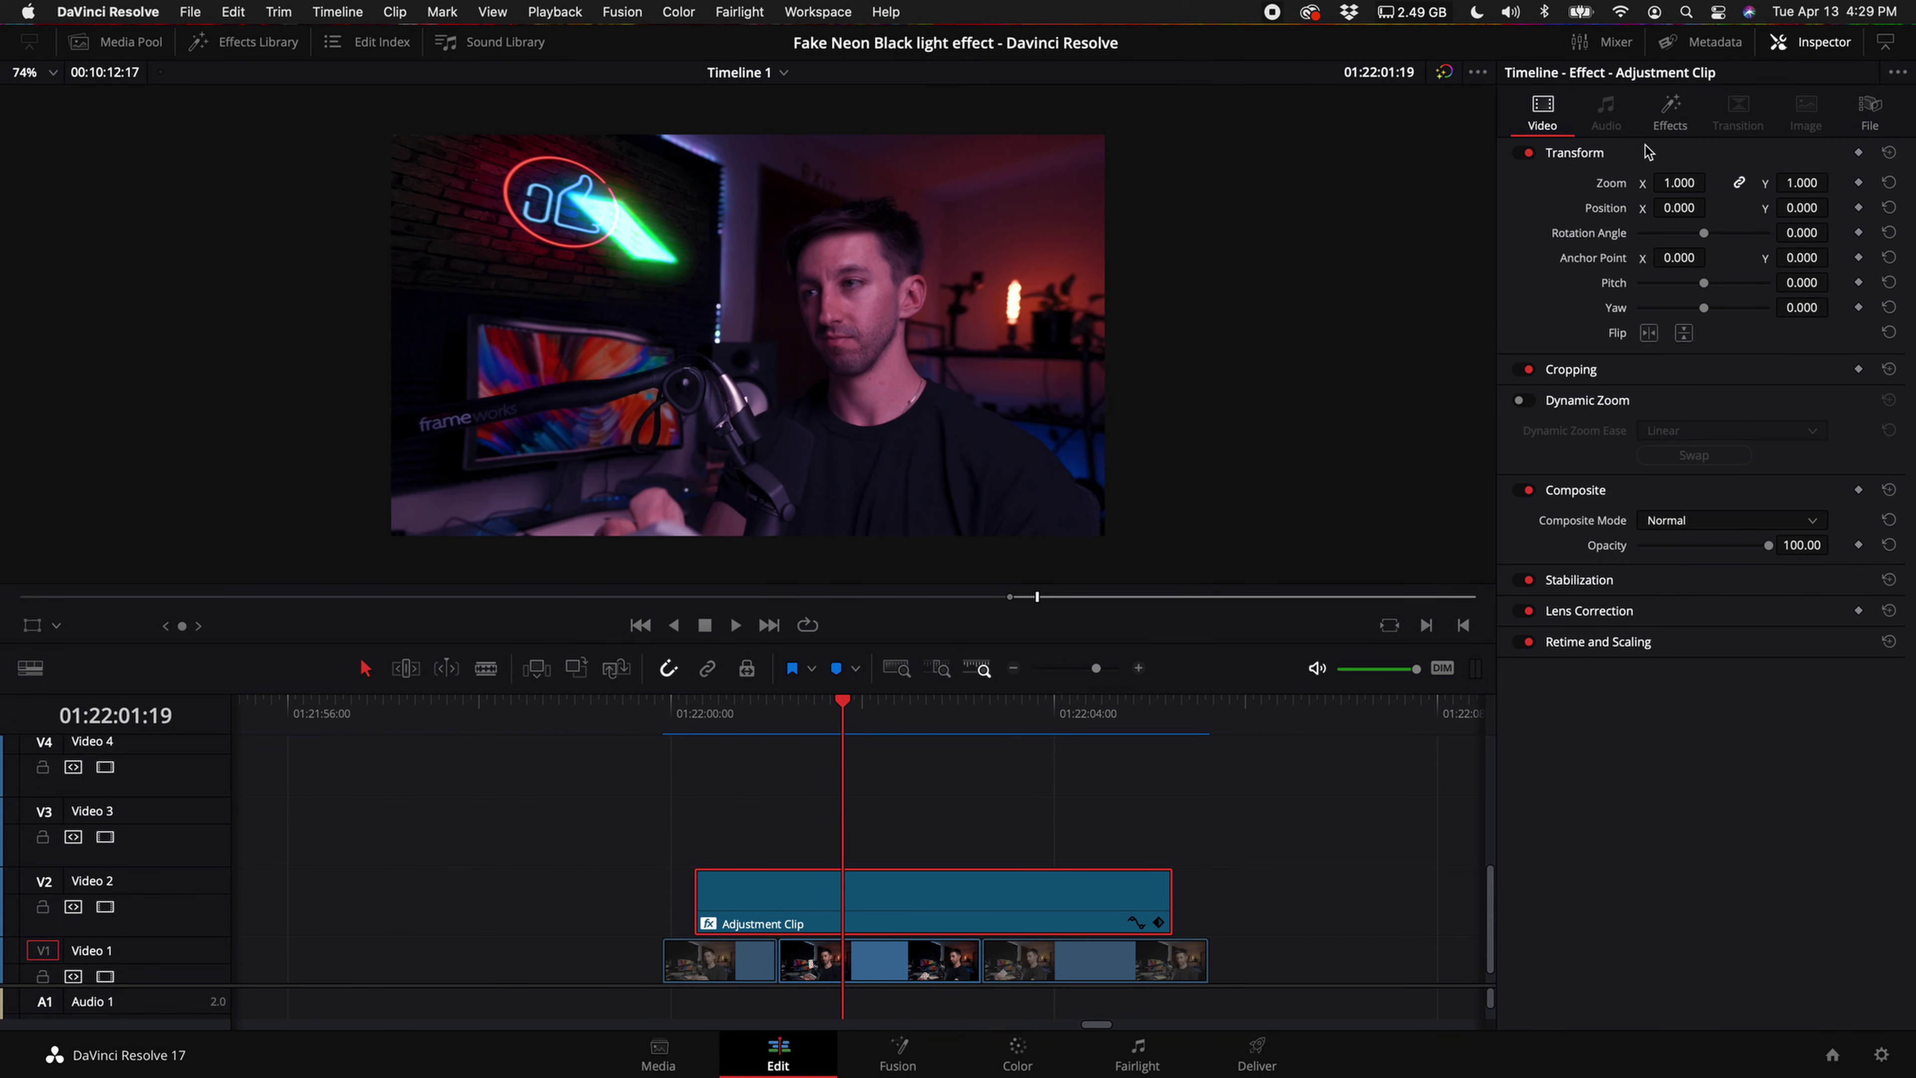
click(1670, 112)
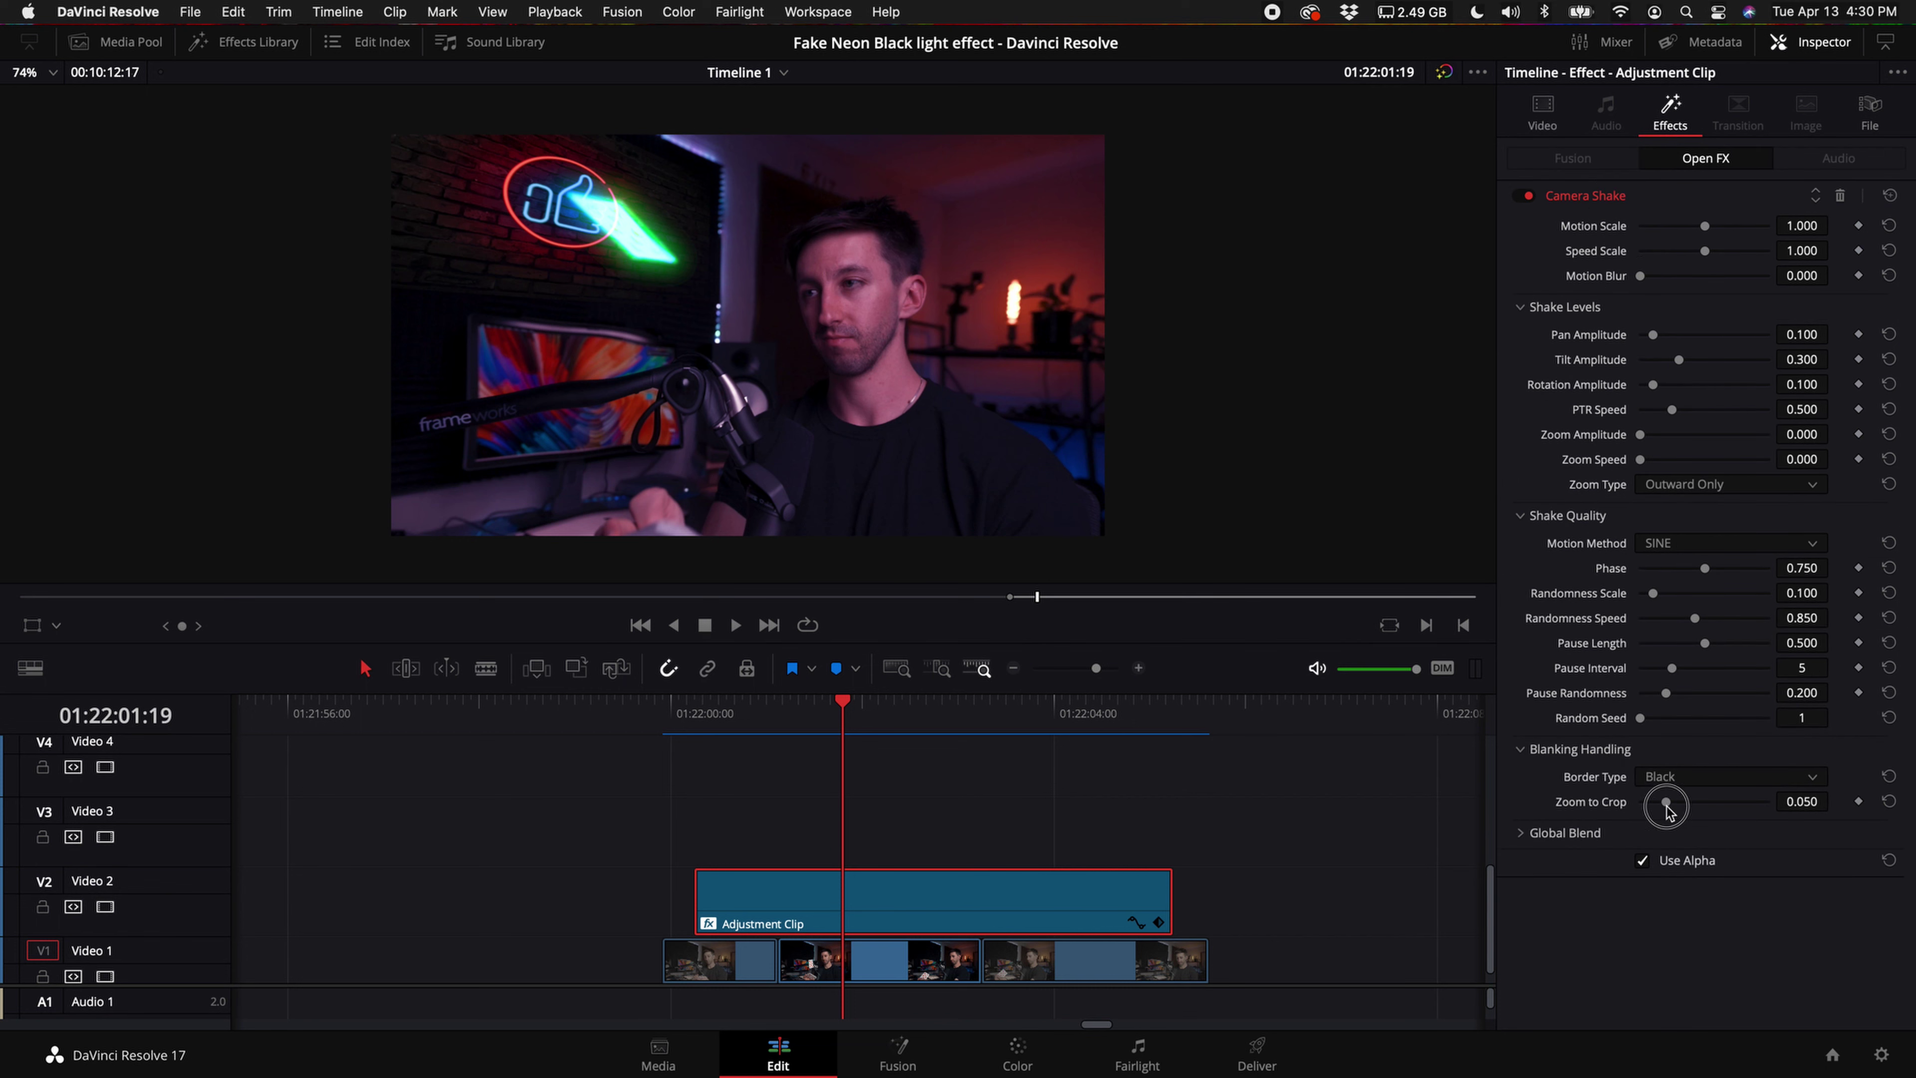
drag(1665, 802, 1585, 803)
click(1670, 780)
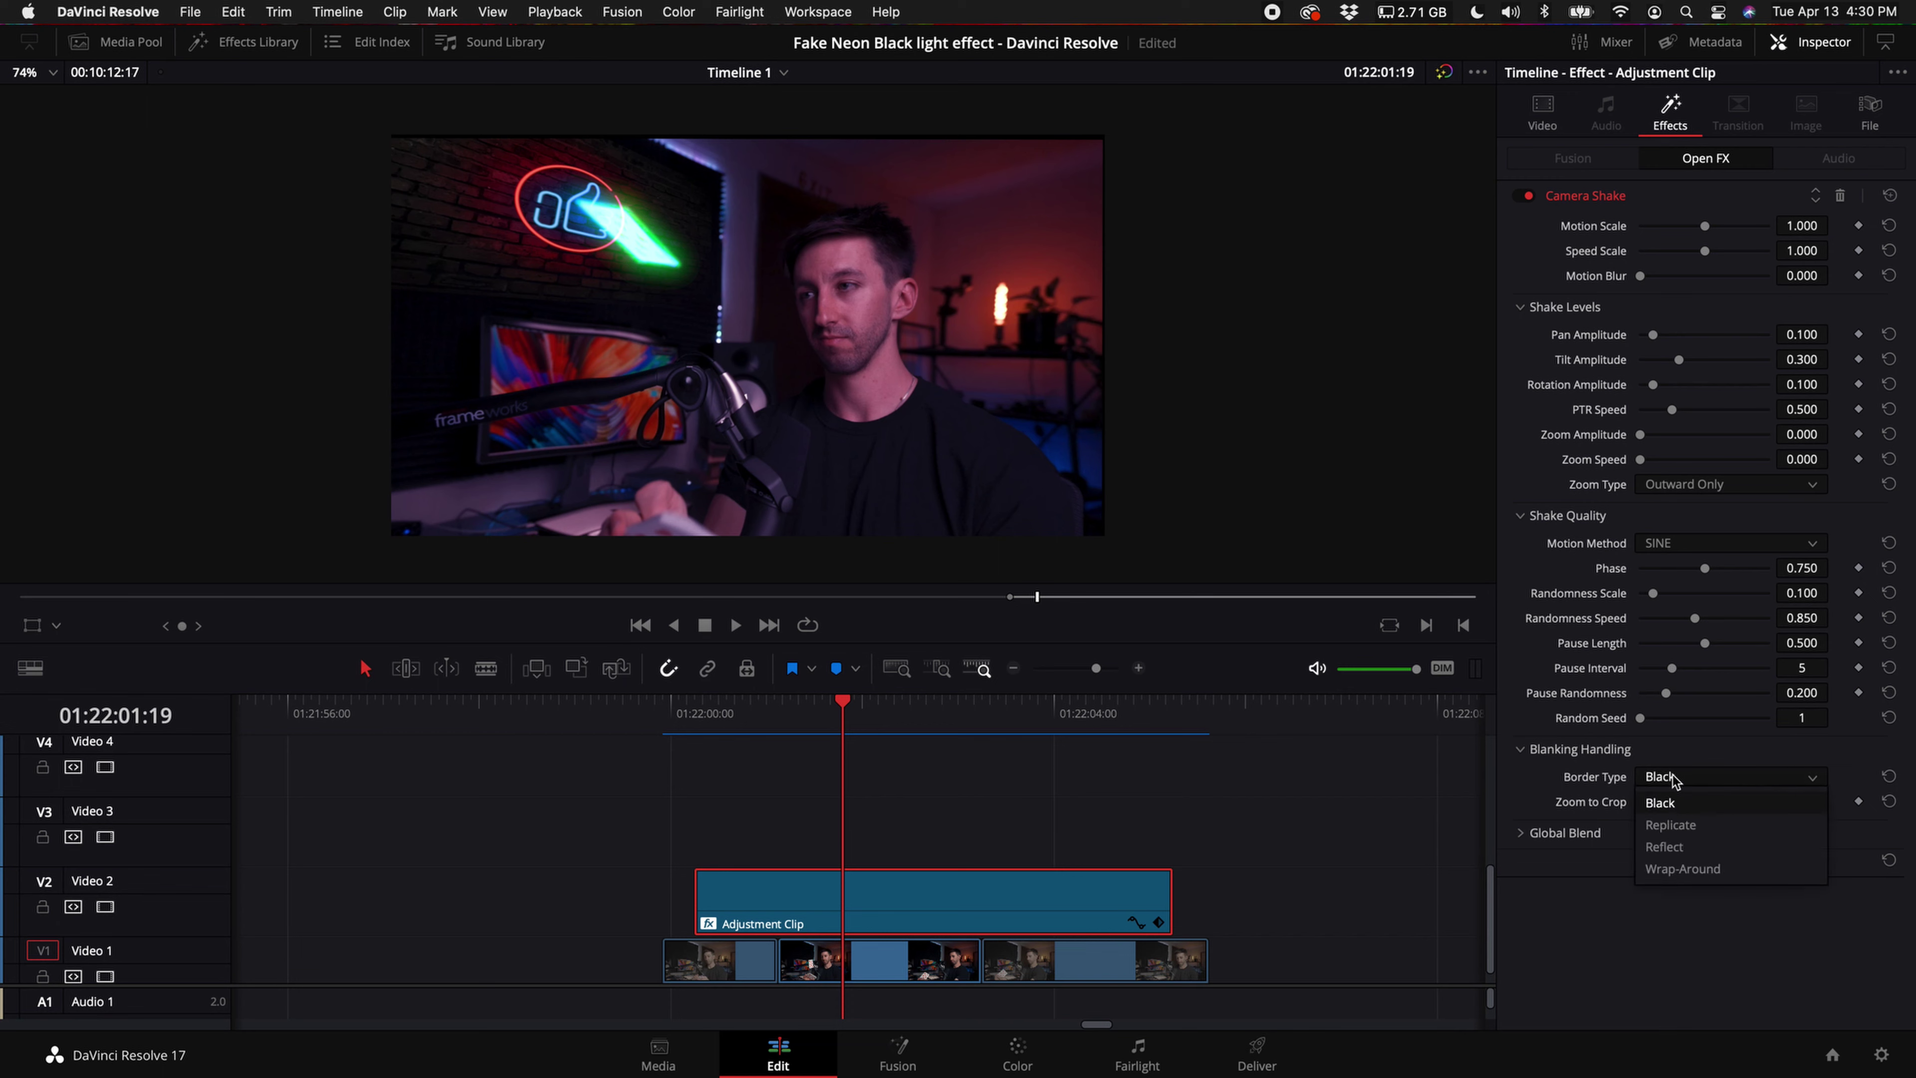
click(1682, 825)
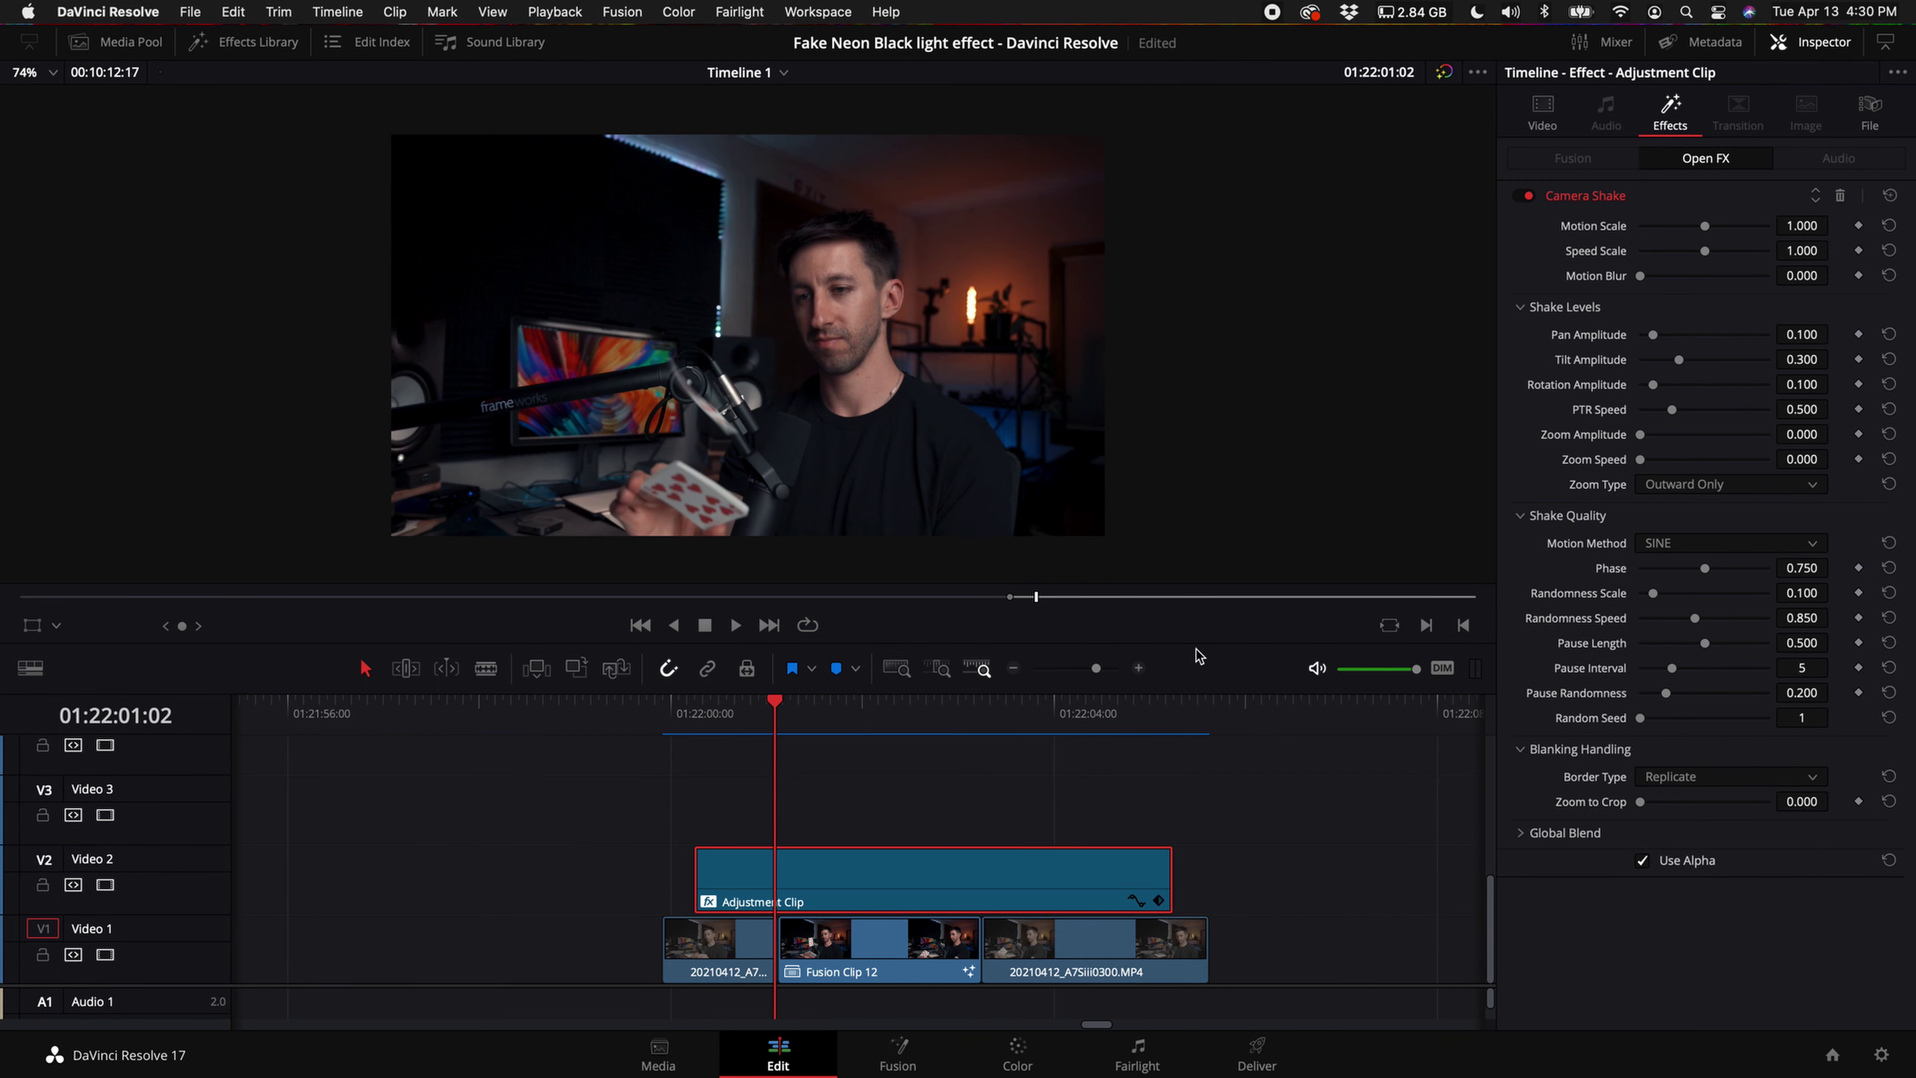
- Keyframe the Camera Shake at 01:22:01:03, where the Fusion clip starts, with Motion Scale 0.233 and Speed Scale 0.264
click(1139, 669)
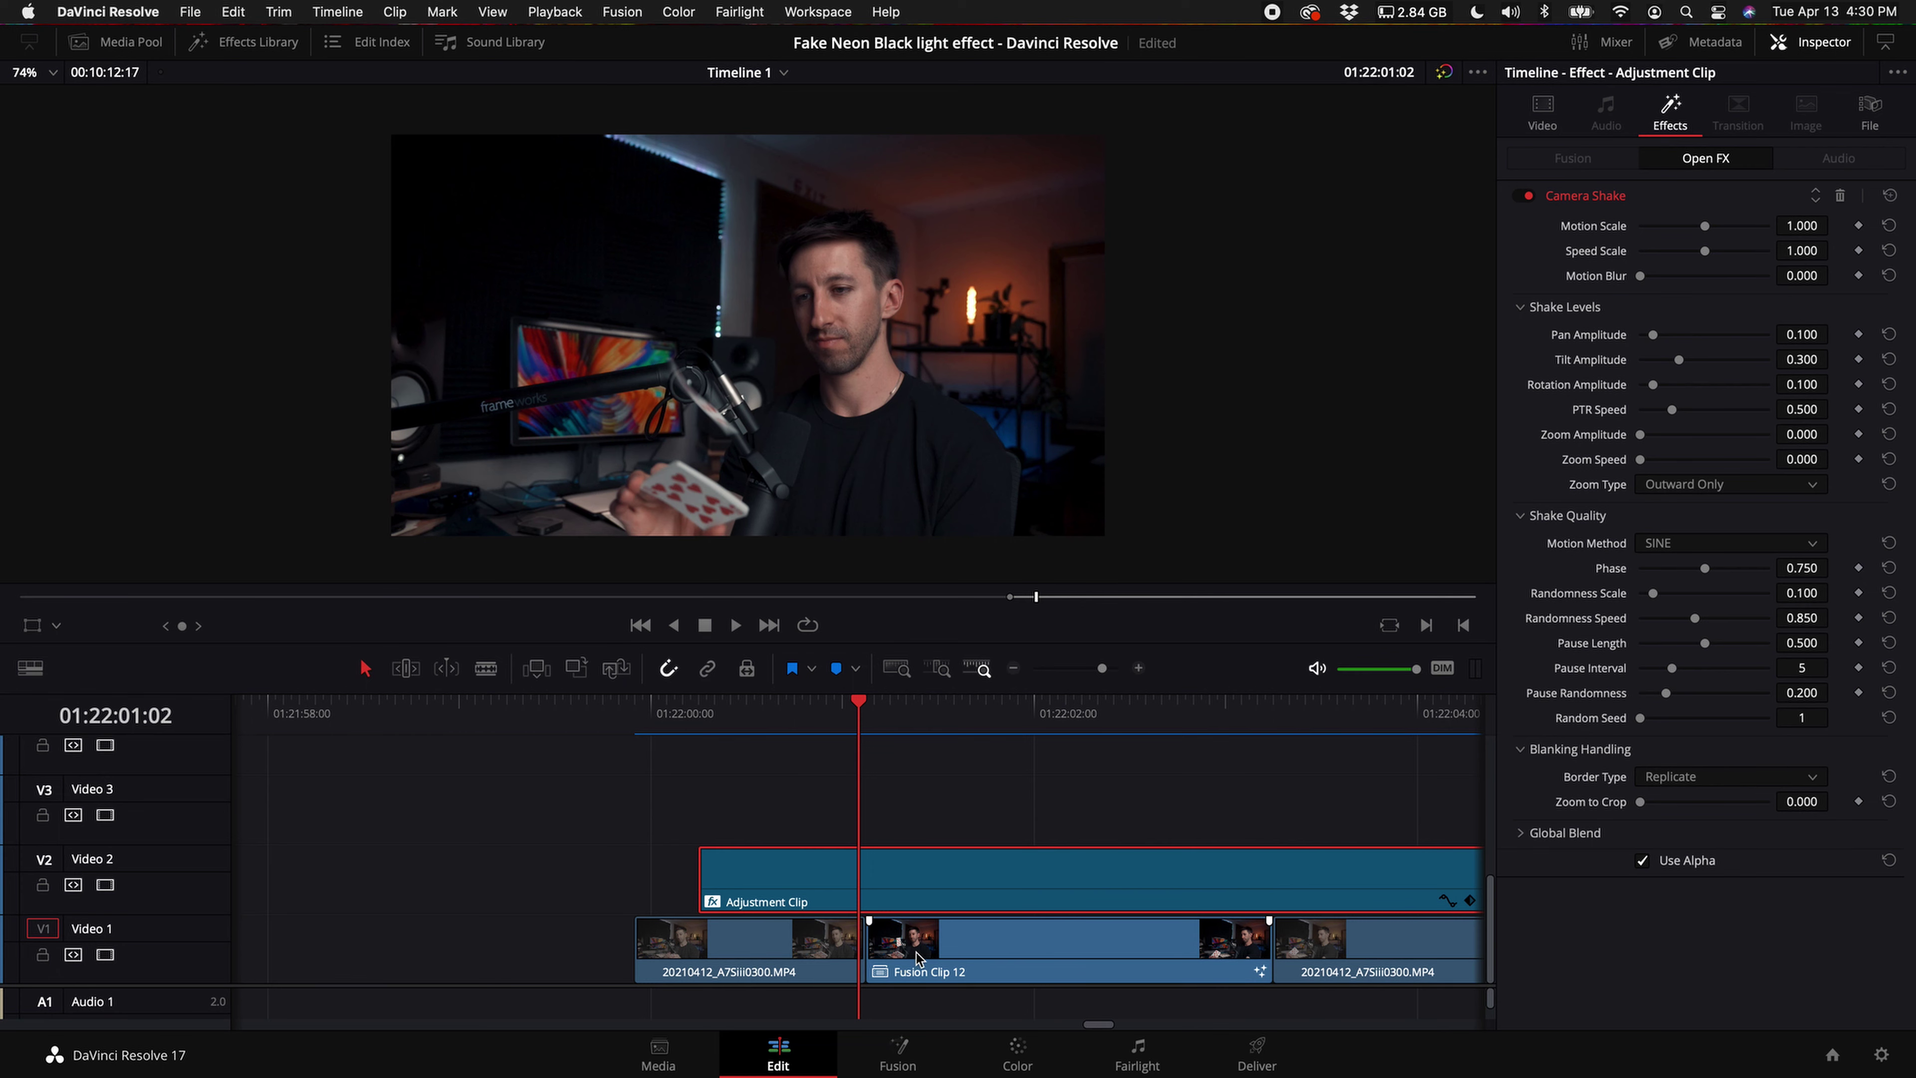
key(Right)
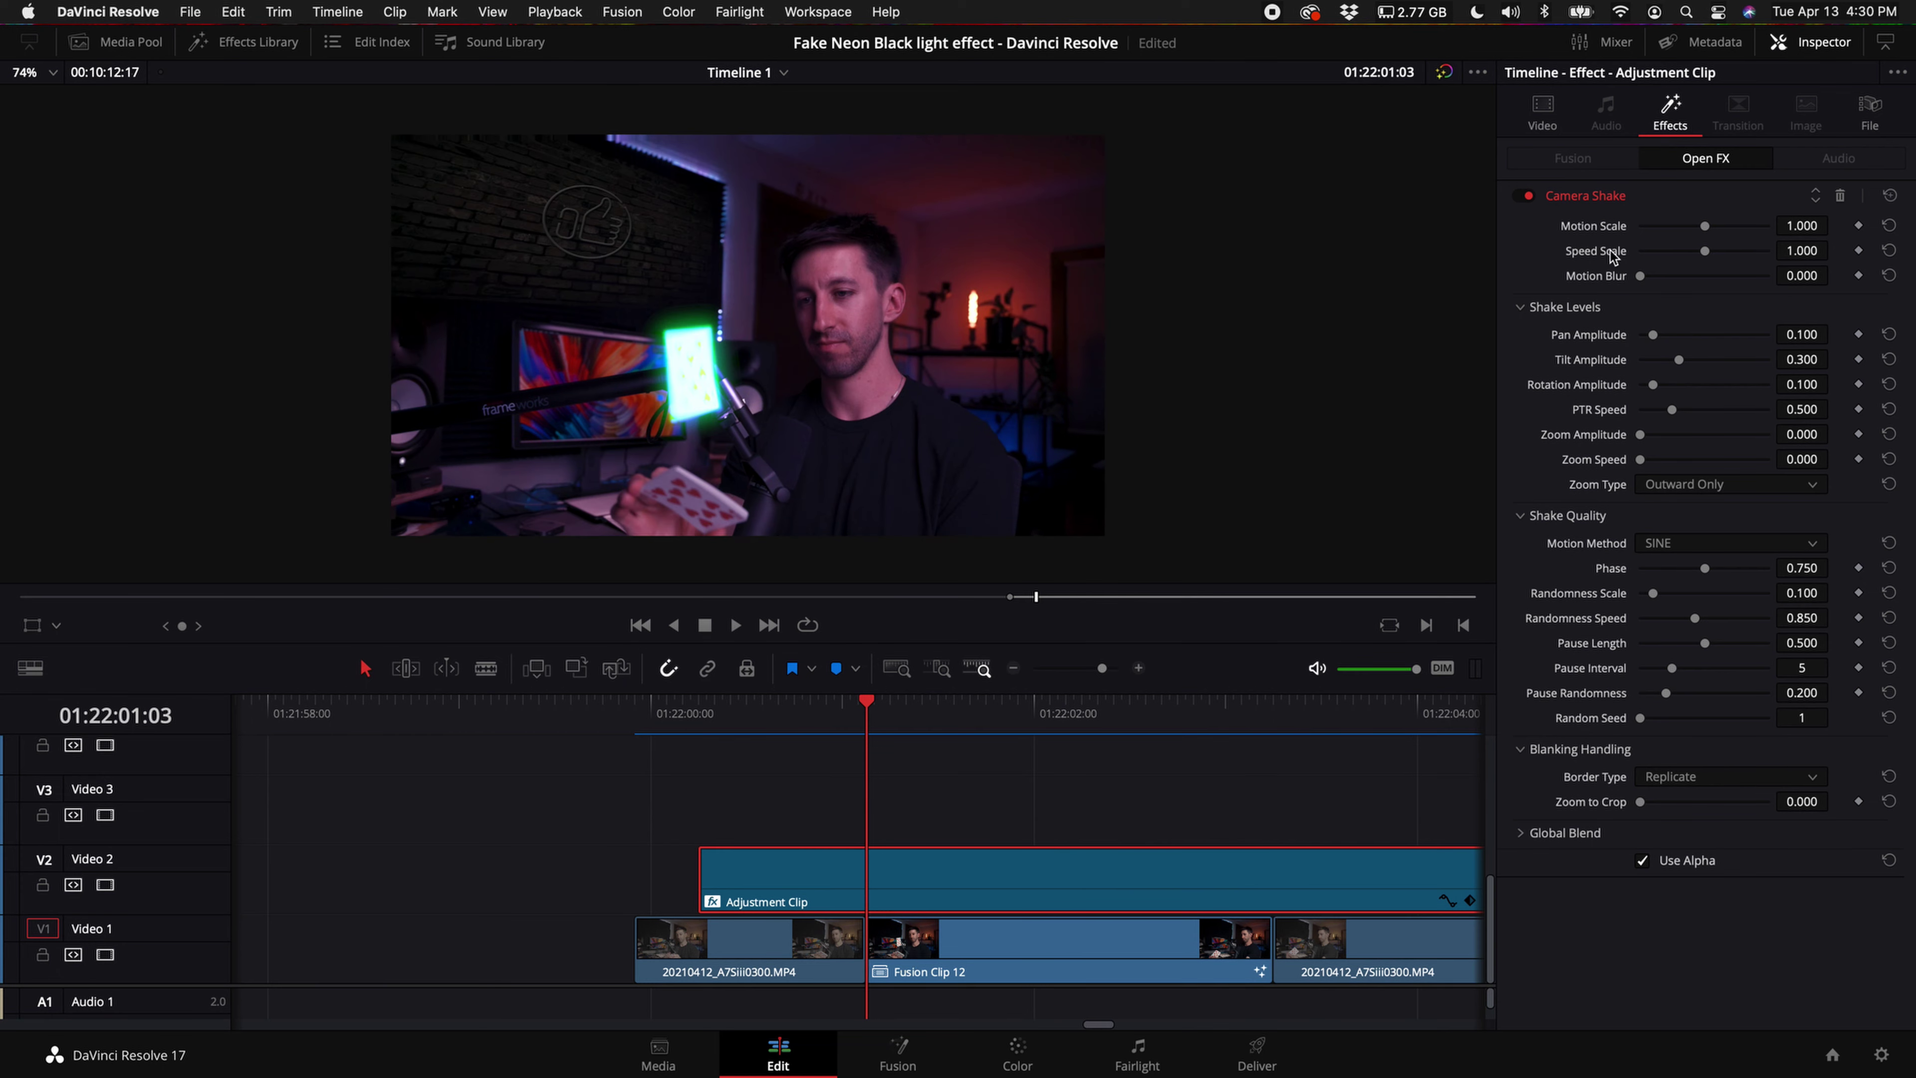
click(1859, 225)
drag(1638, 226, 1654, 229)
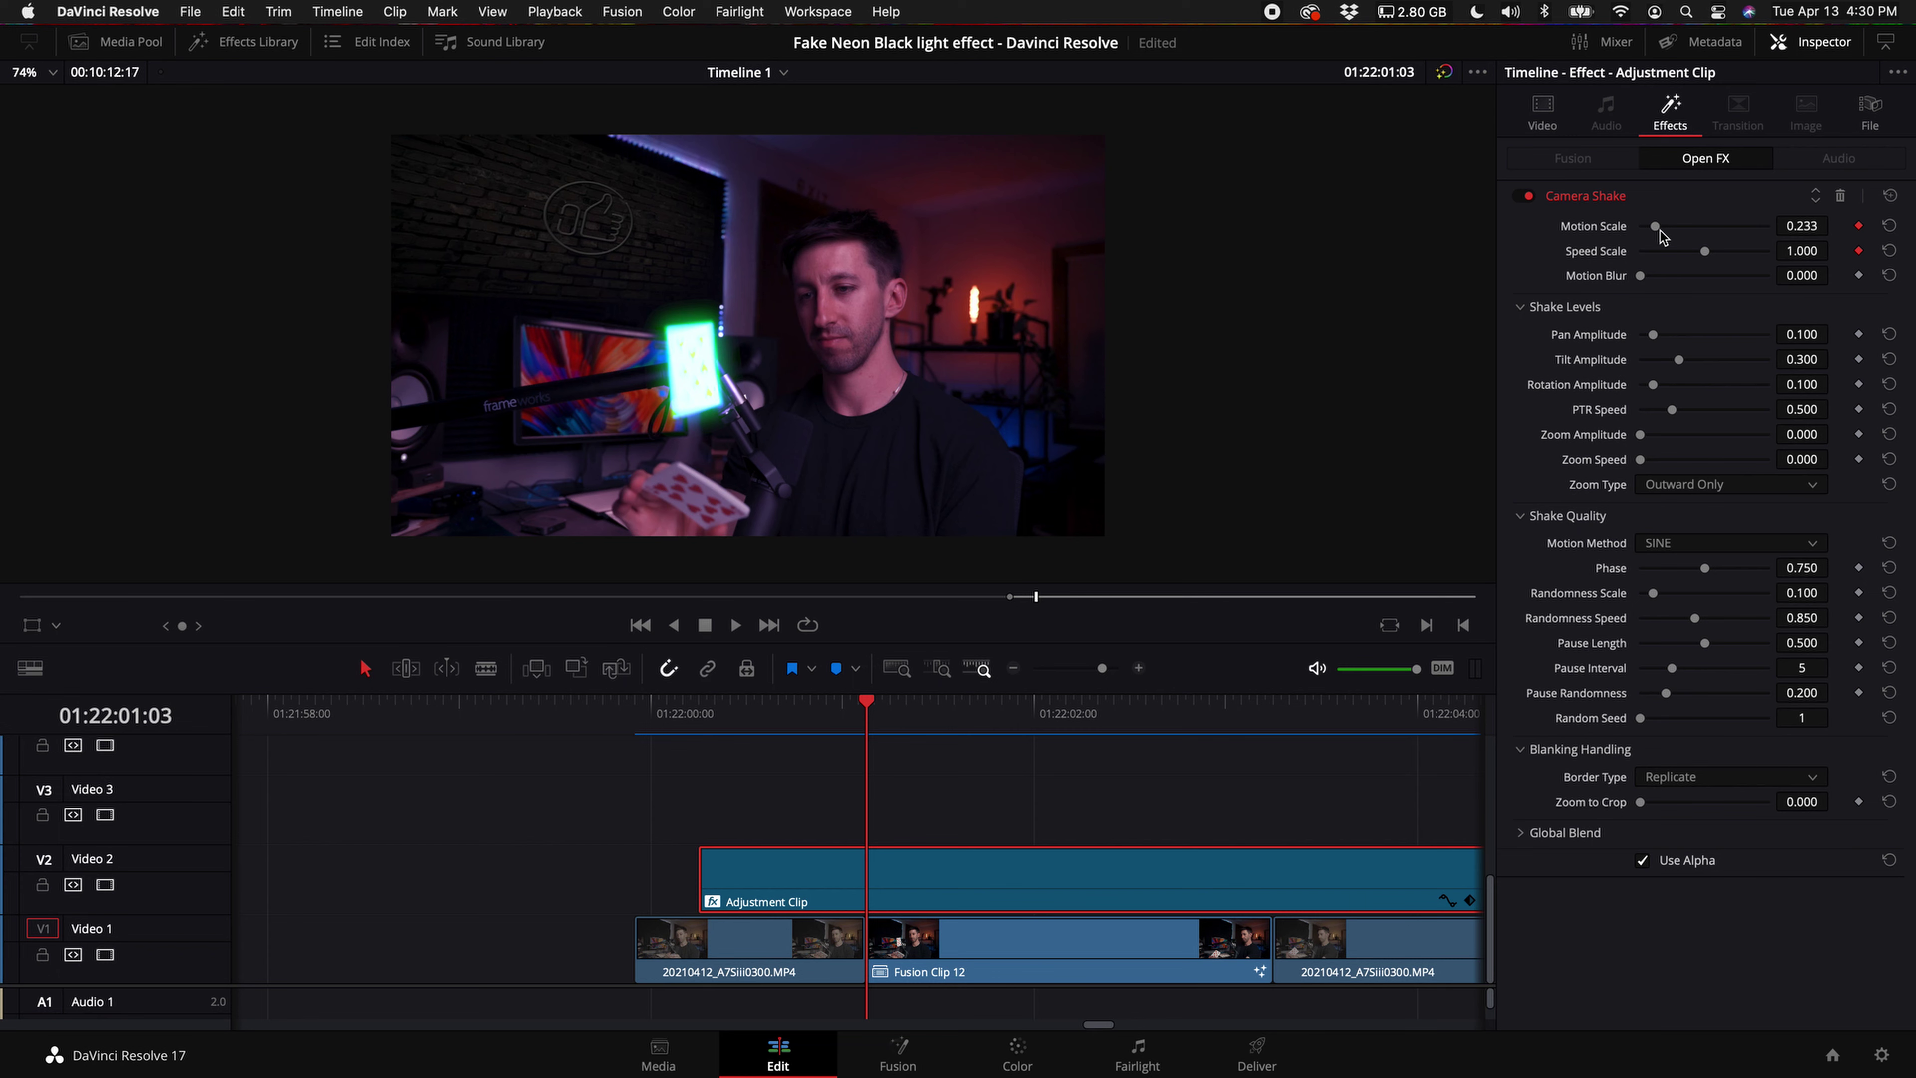
drag(1706, 253, 1658, 256)
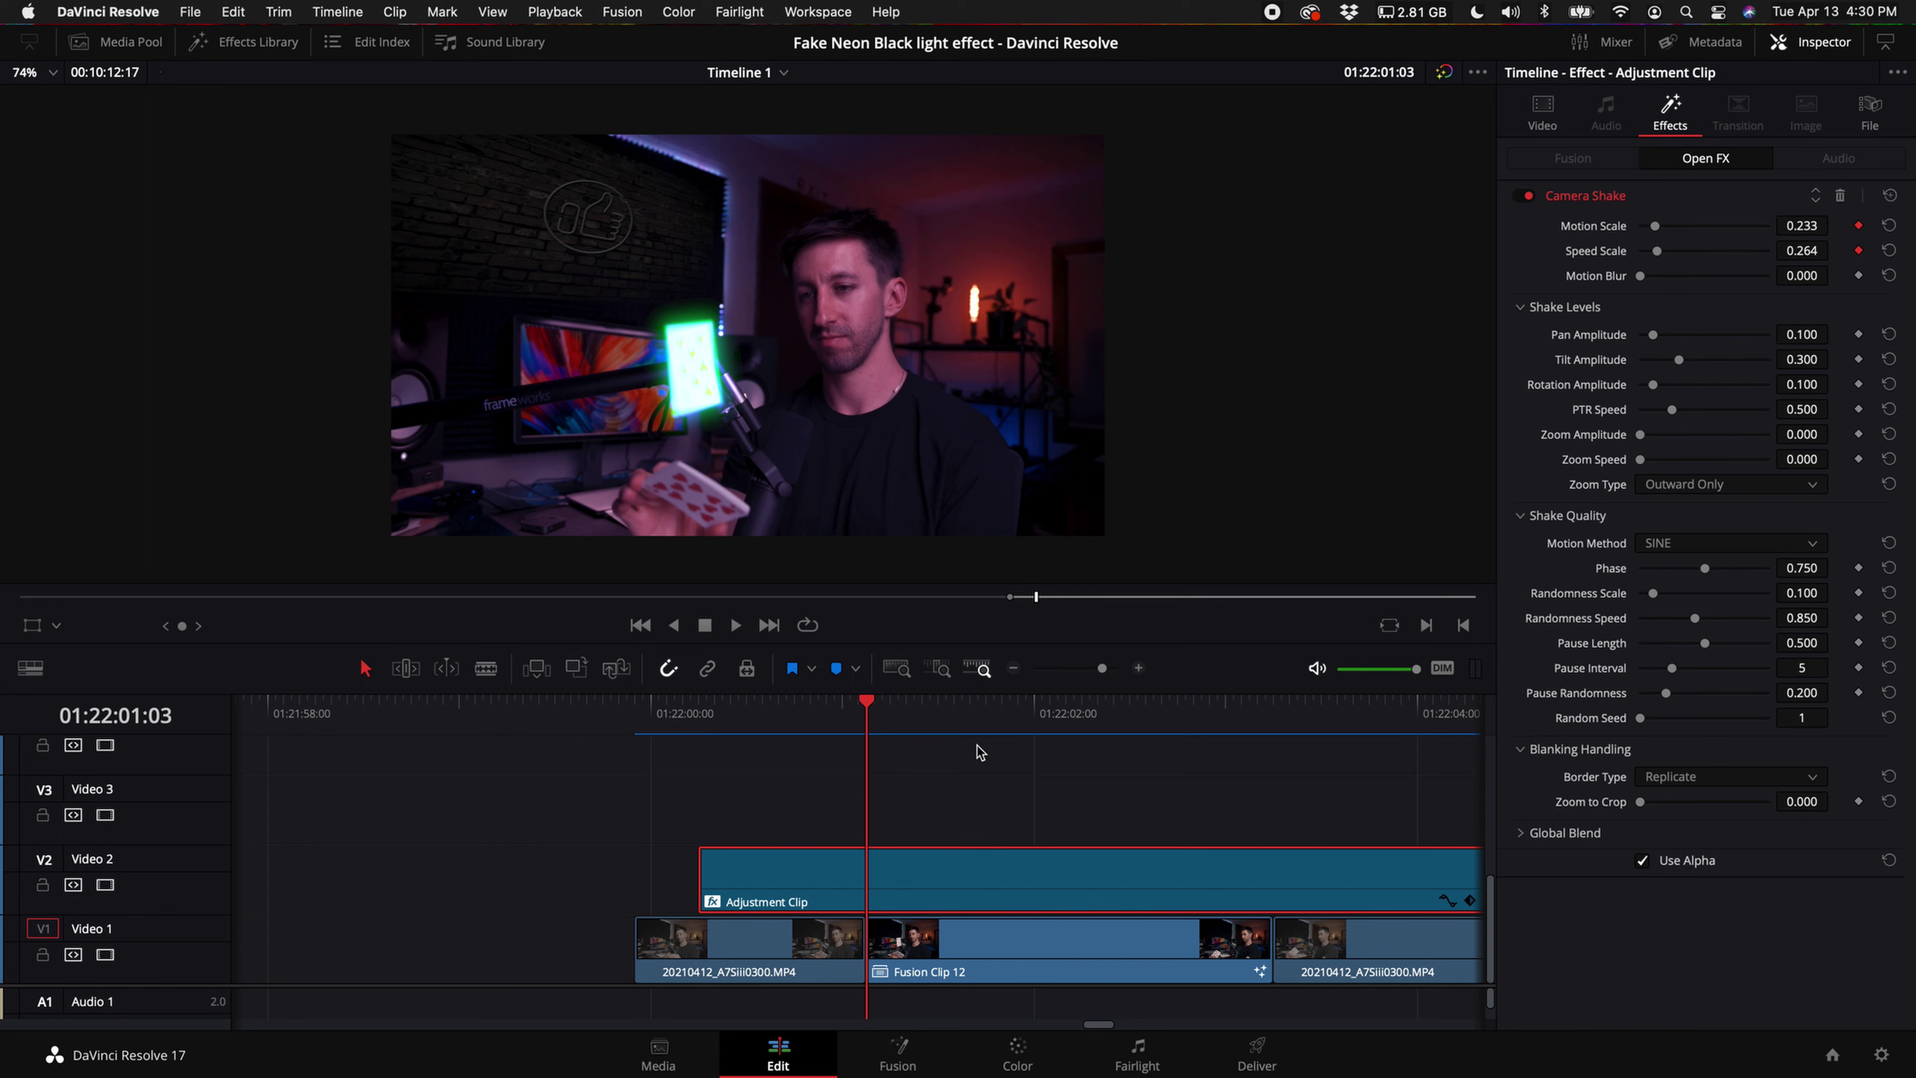
- Set Motion Scale and Speed Scale to 0 at 01:22:01:19 and raise Speed Scale to 0.481 at 01:22:01:03
drag(867, 709, 996, 713)
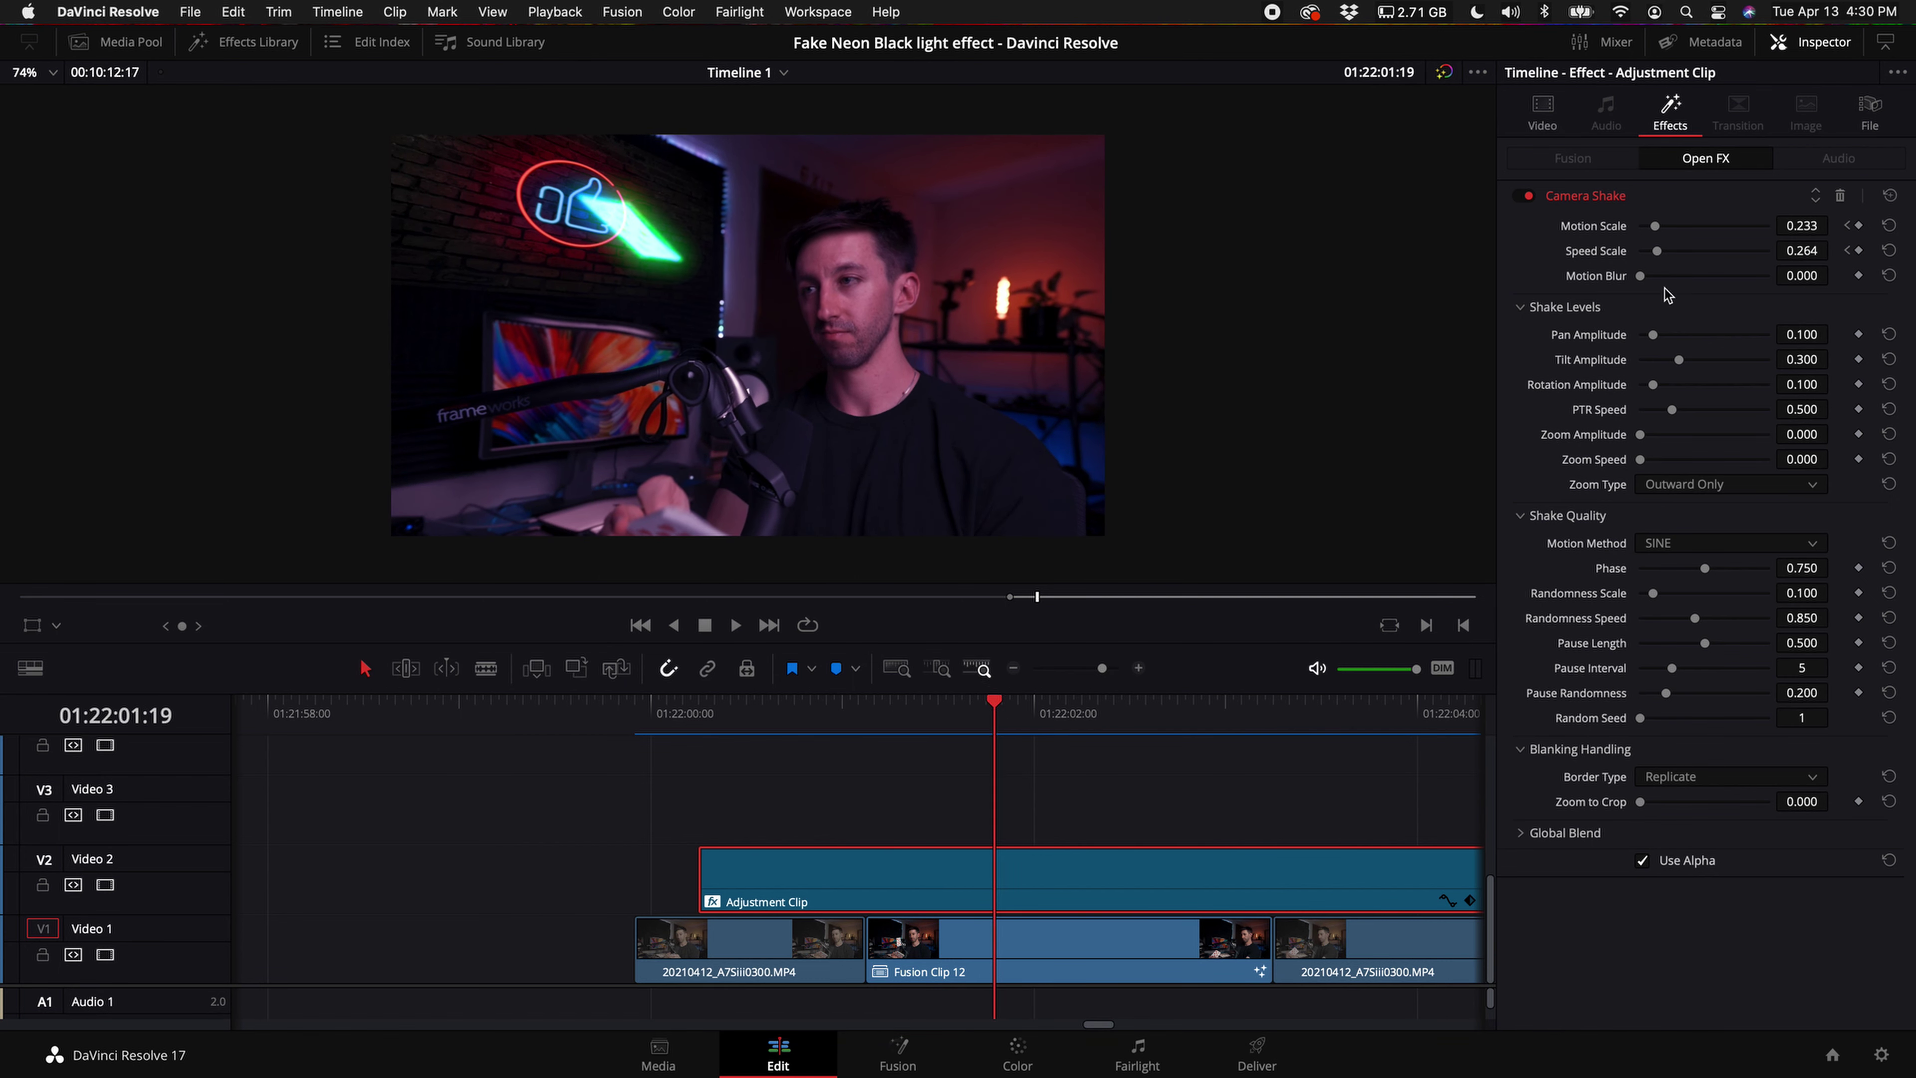
drag(1659, 252, 1530, 230)
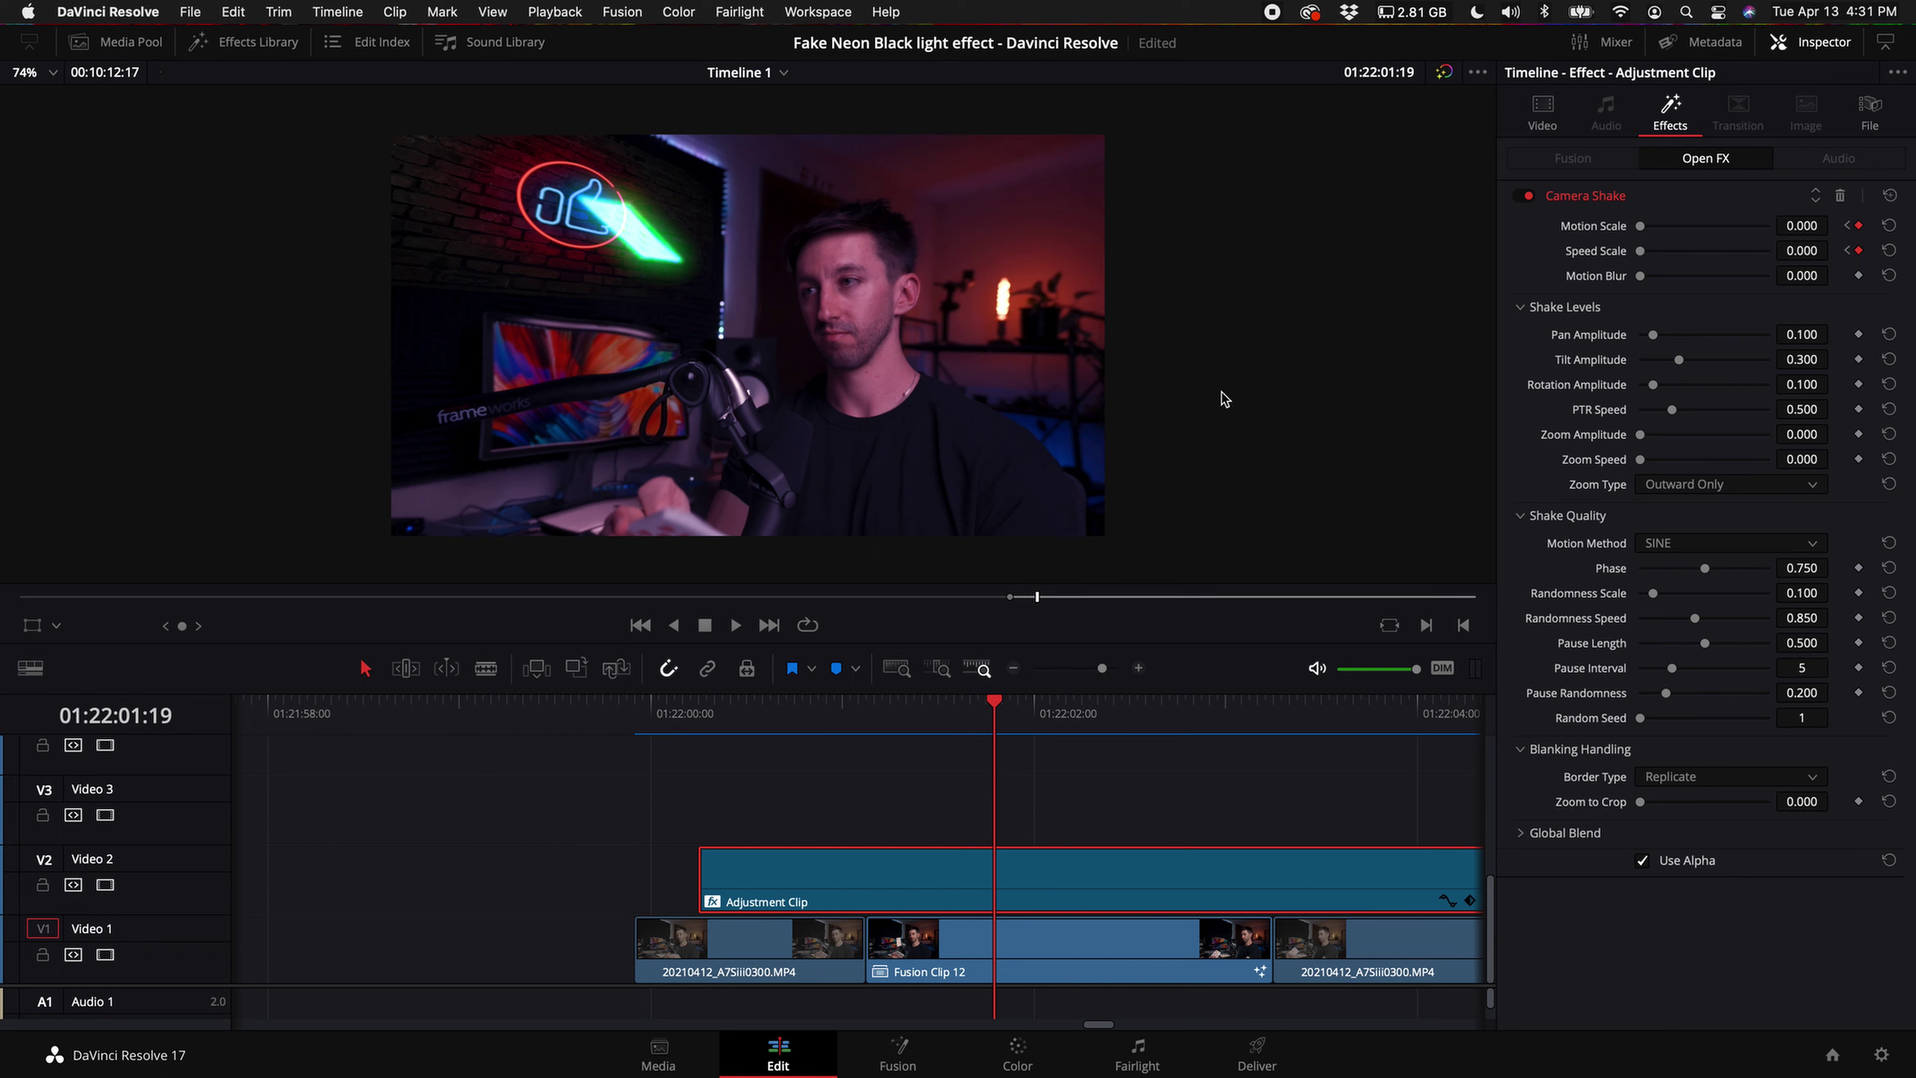
click(870, 717)
- Open the adjustment clip's curve editor and display the Camera Shake Motion Scale and Speed Scale curves
scroll(1099, 919, right, 5)
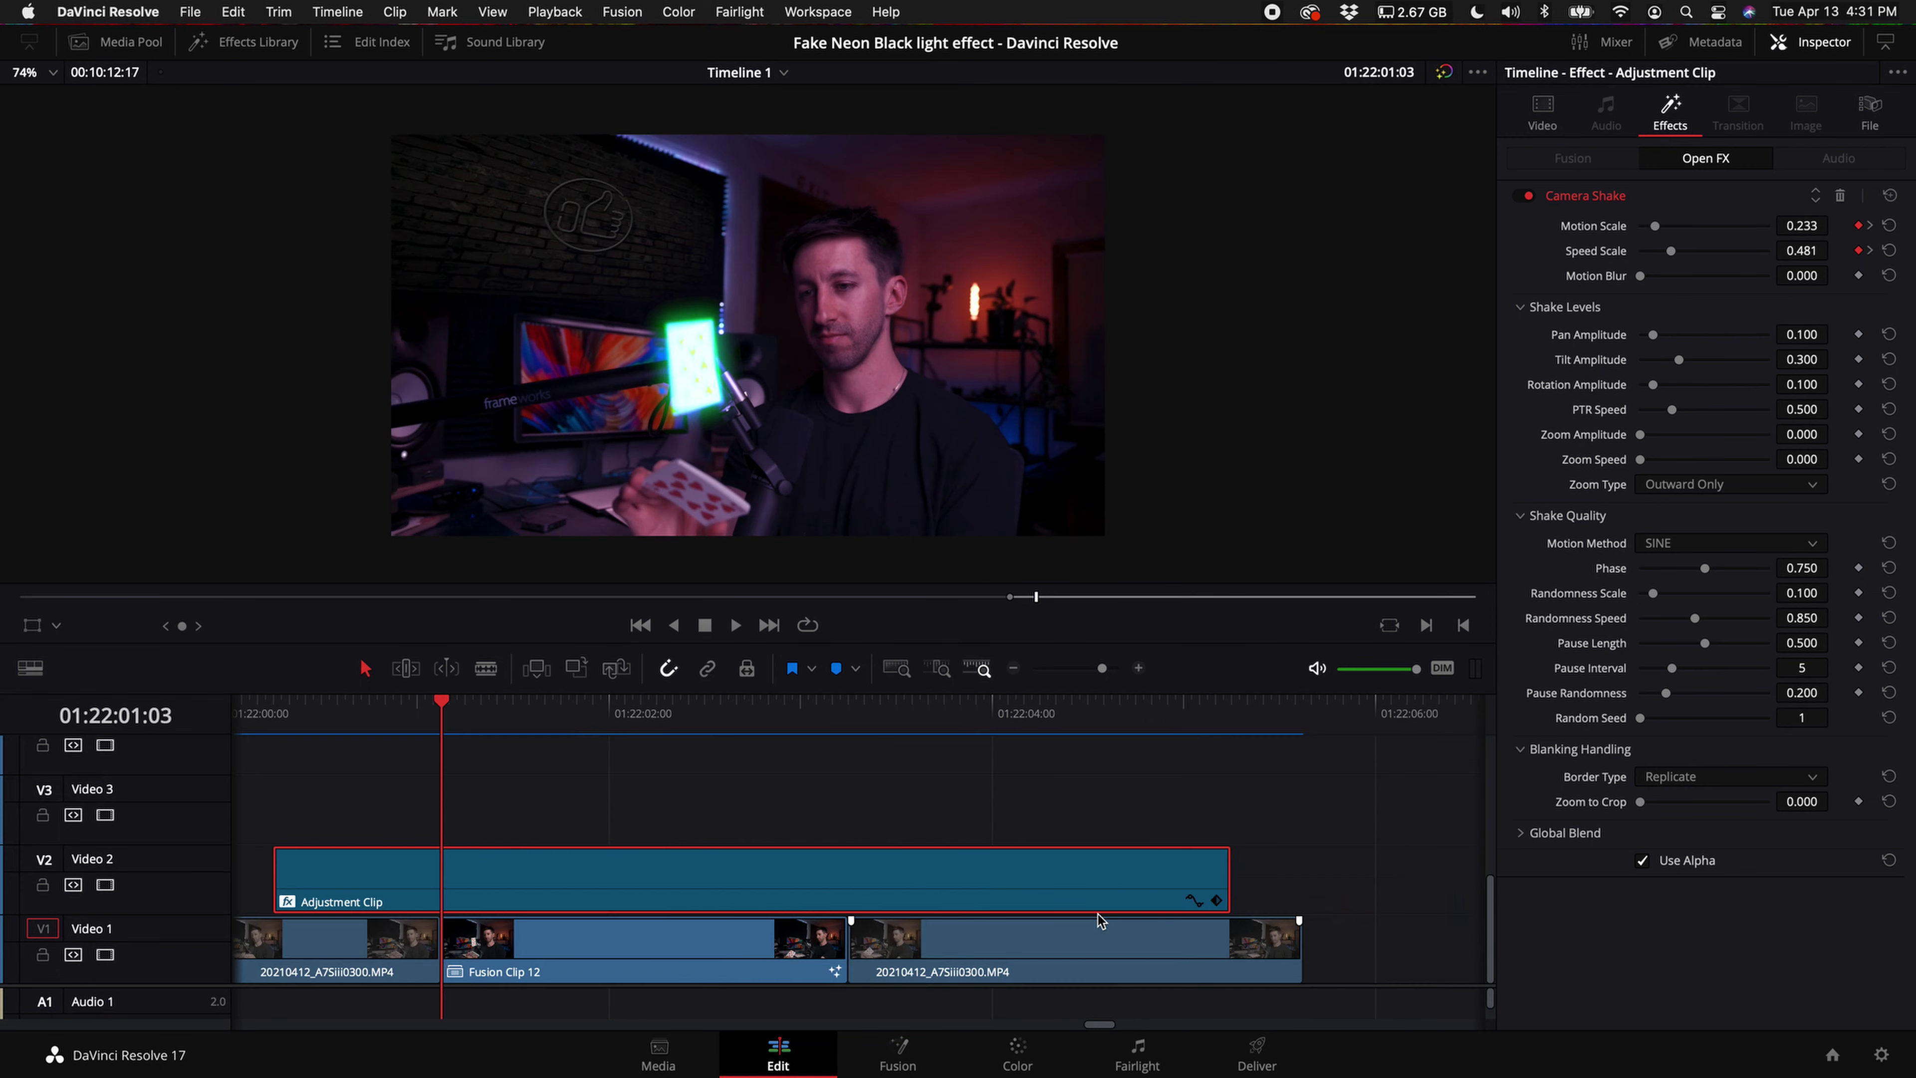
click(1191, 900)
click(285, 818)
click(285, 819)
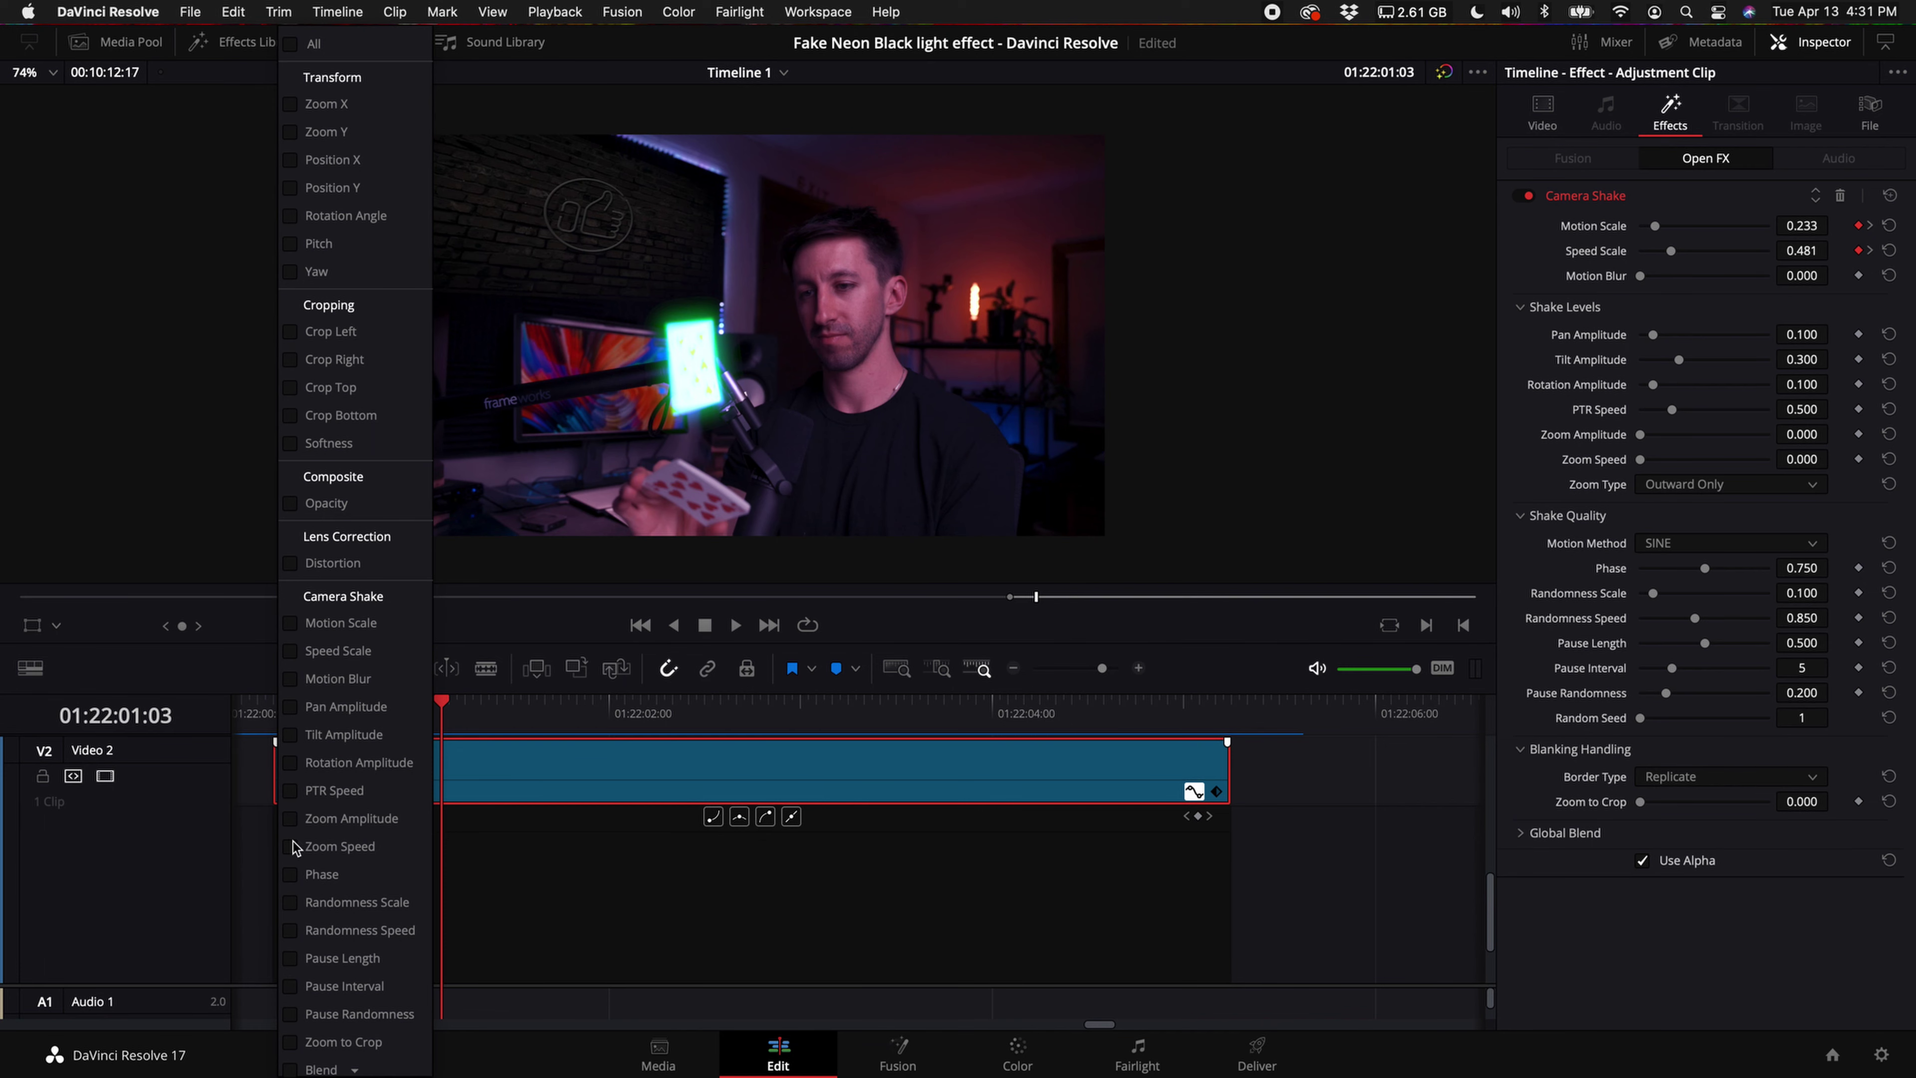
click(292, 624)
click(292, 651)
click(582, 941)
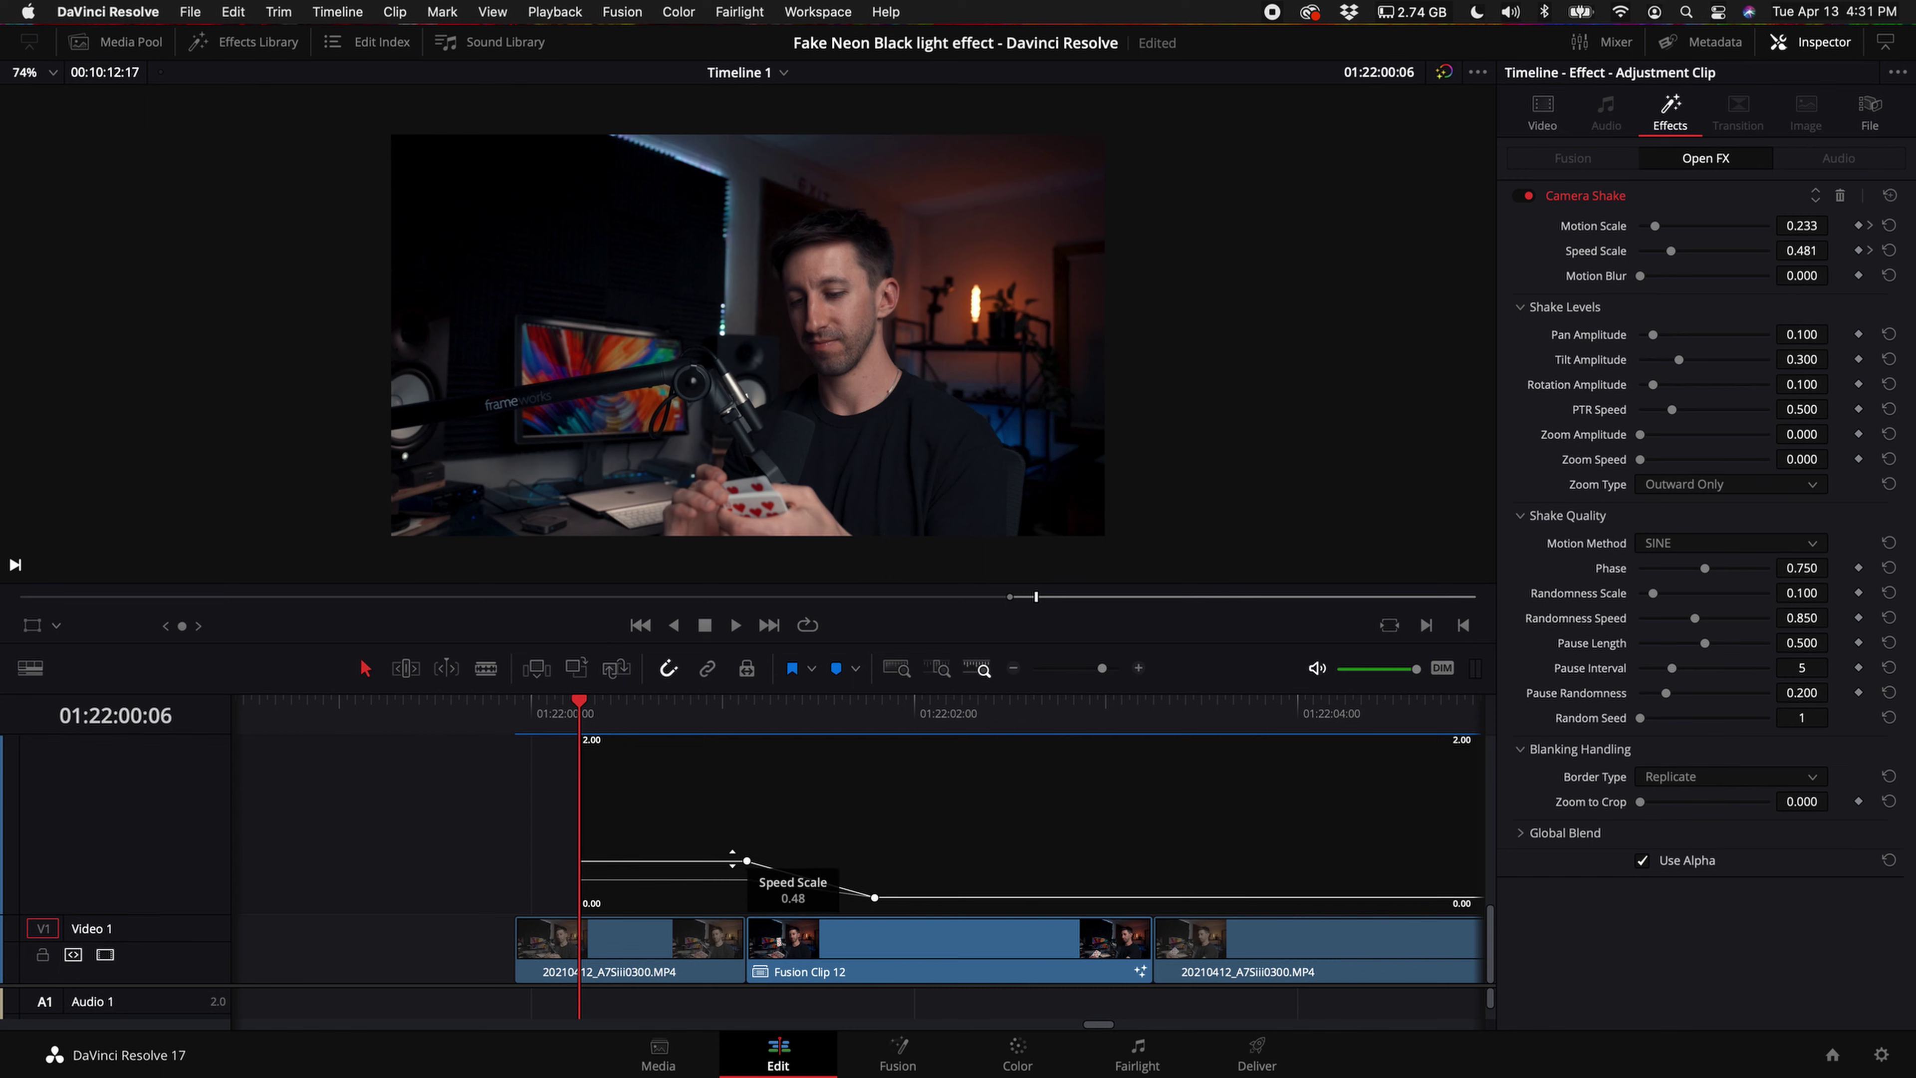
- Keyframe Motion Scale and Speed Scale at 0 on 01:22:01:02, one frame before the Fusion clip, and play back the shake
click(714, 713)
key(Right)
key(Right)
key(Right)
key(Right)
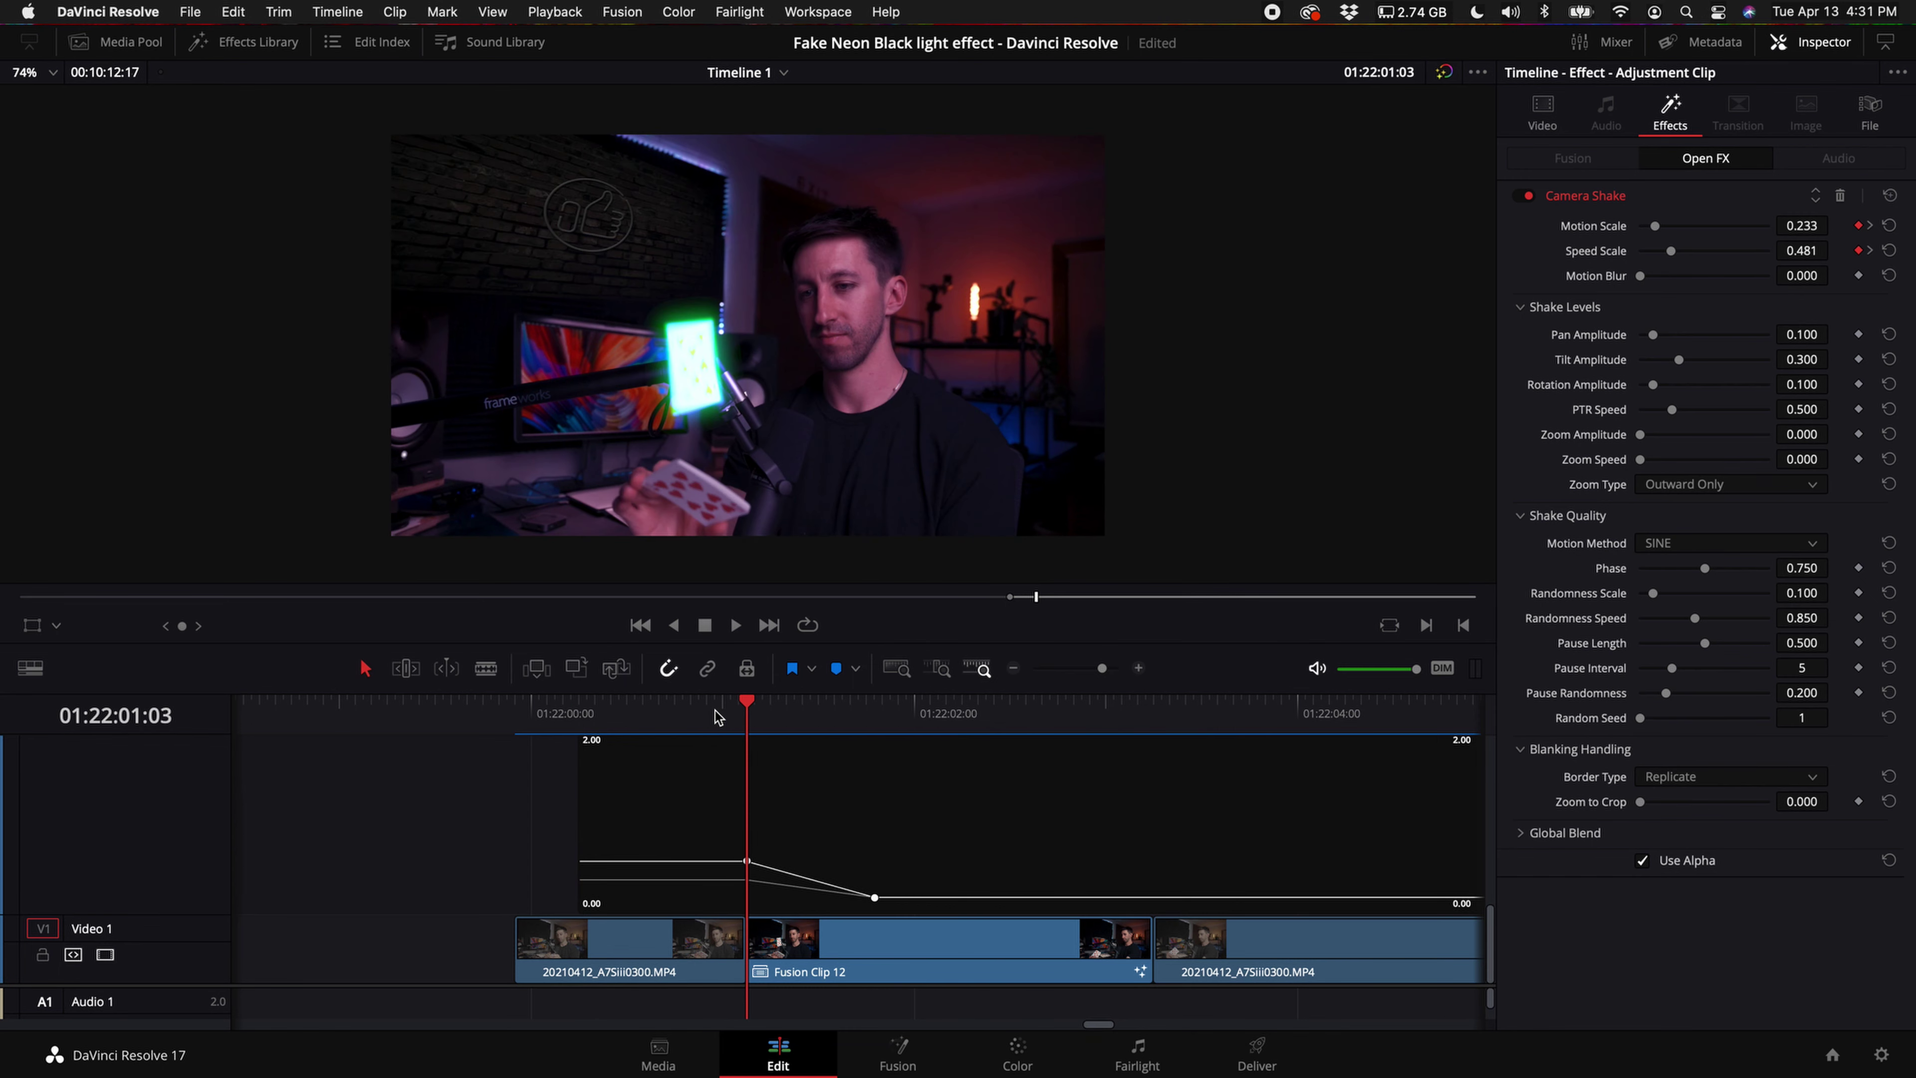
key(Left)
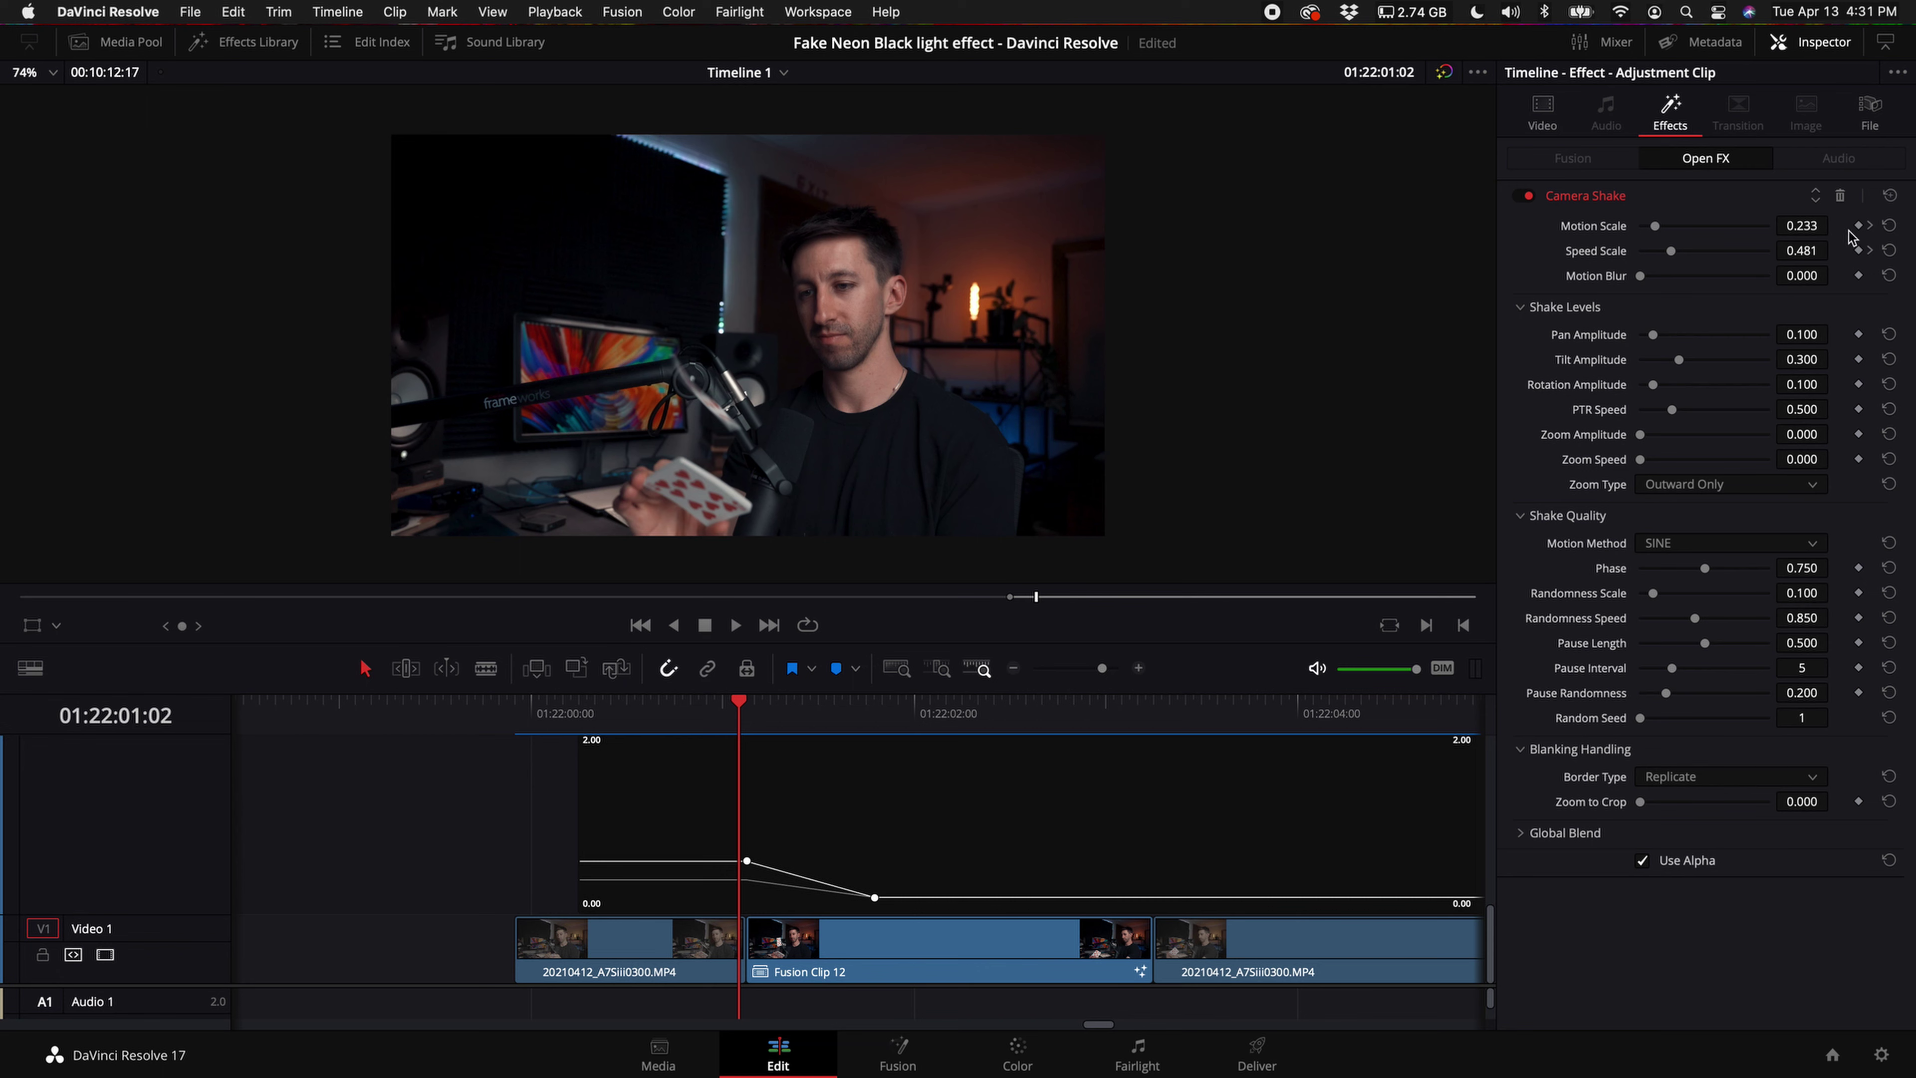
click(1858, 250)
drag(1671, 251, 1640, 226)
click(587, 713)
key(space)
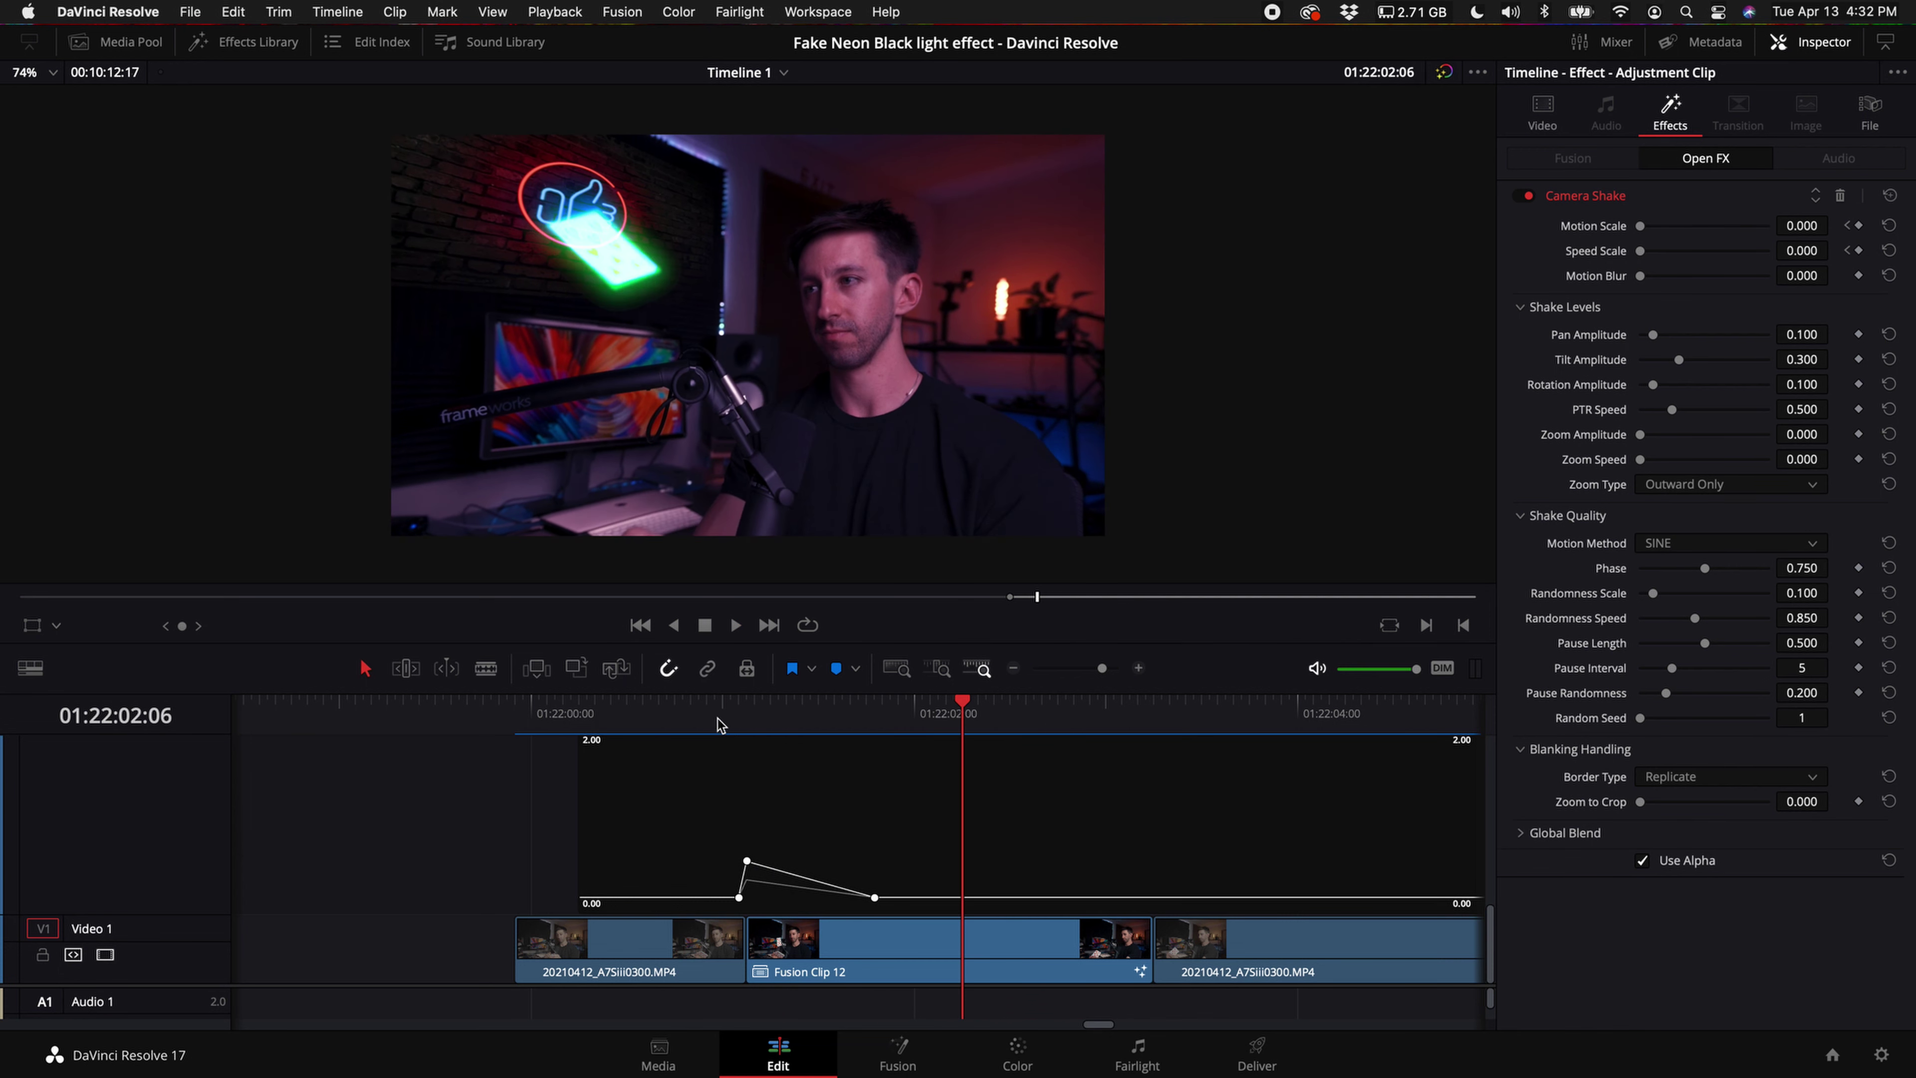
- Raise the peak keyframe of the Speed Scale curve to 0.83 and play back the result
click(683, 713)
click(749, 861)
drag(749, 861, 749, 835)
key(space)
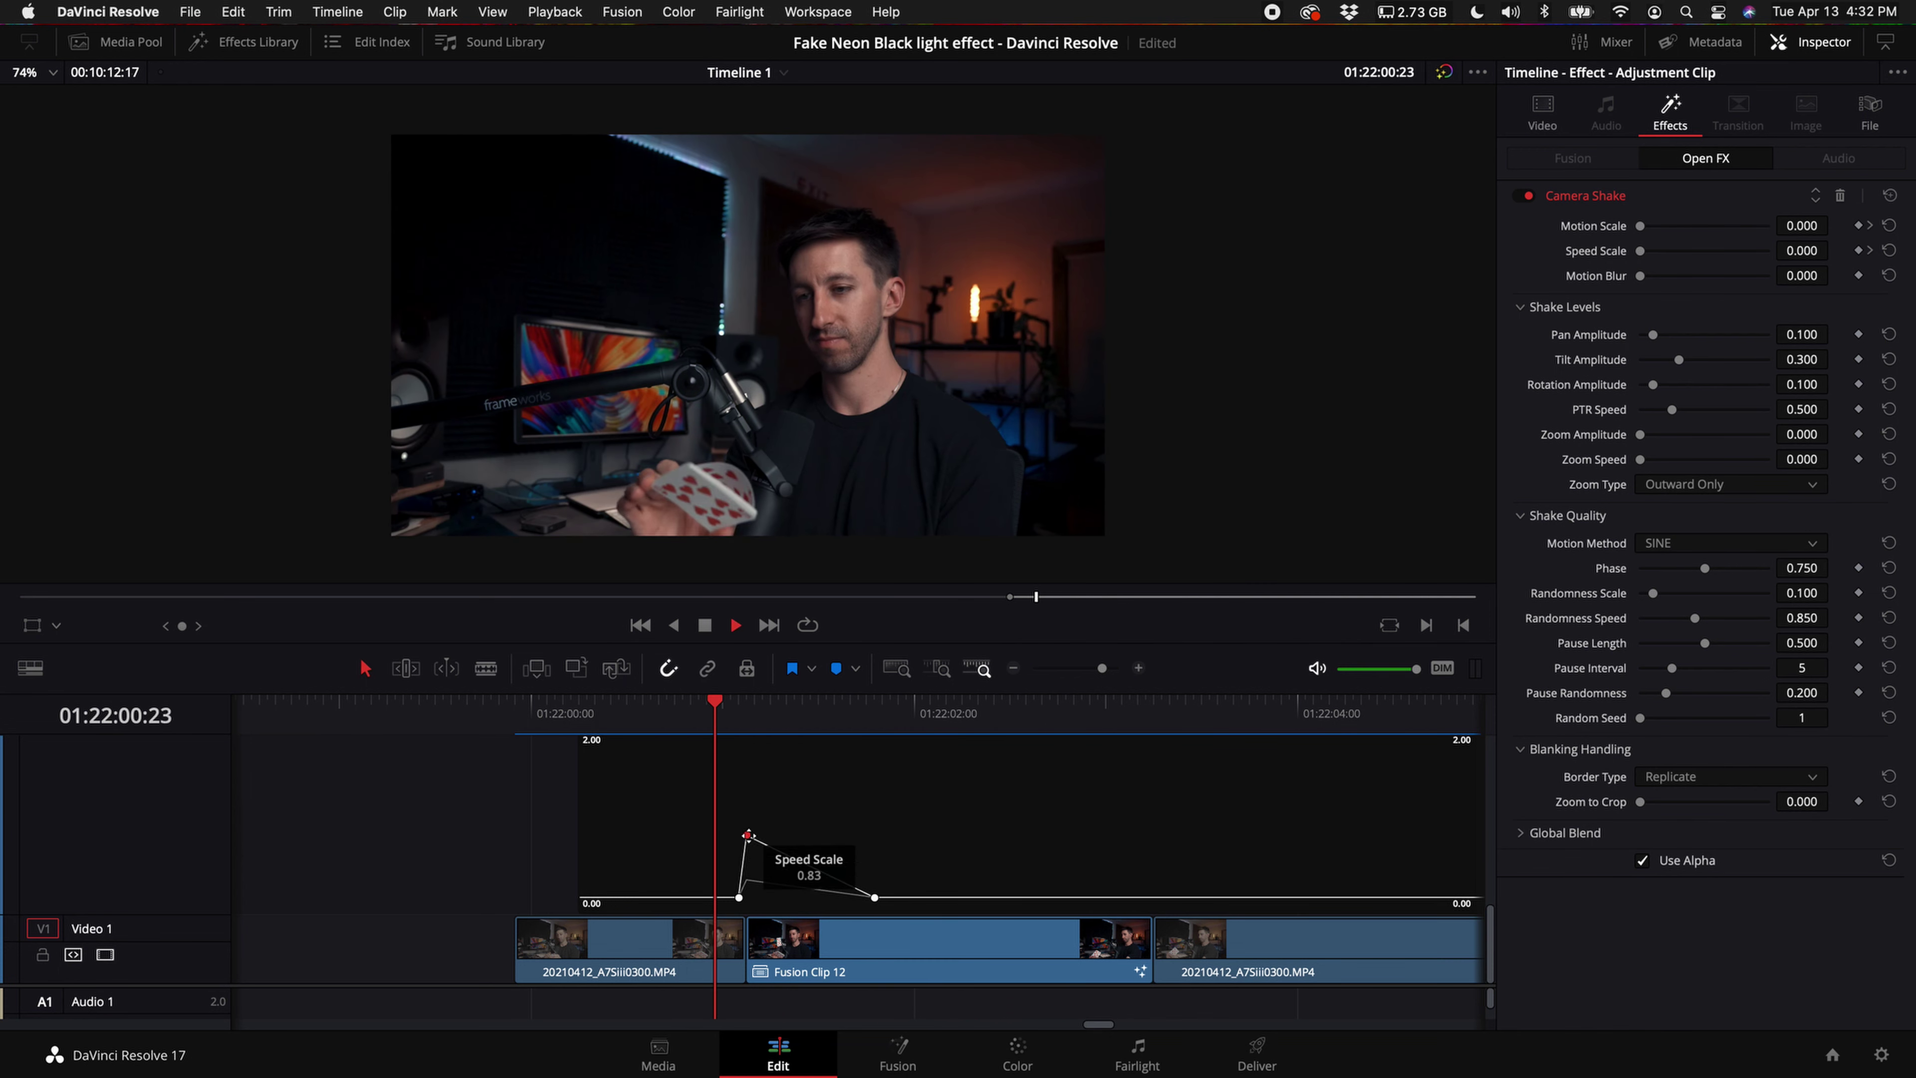
key(space)
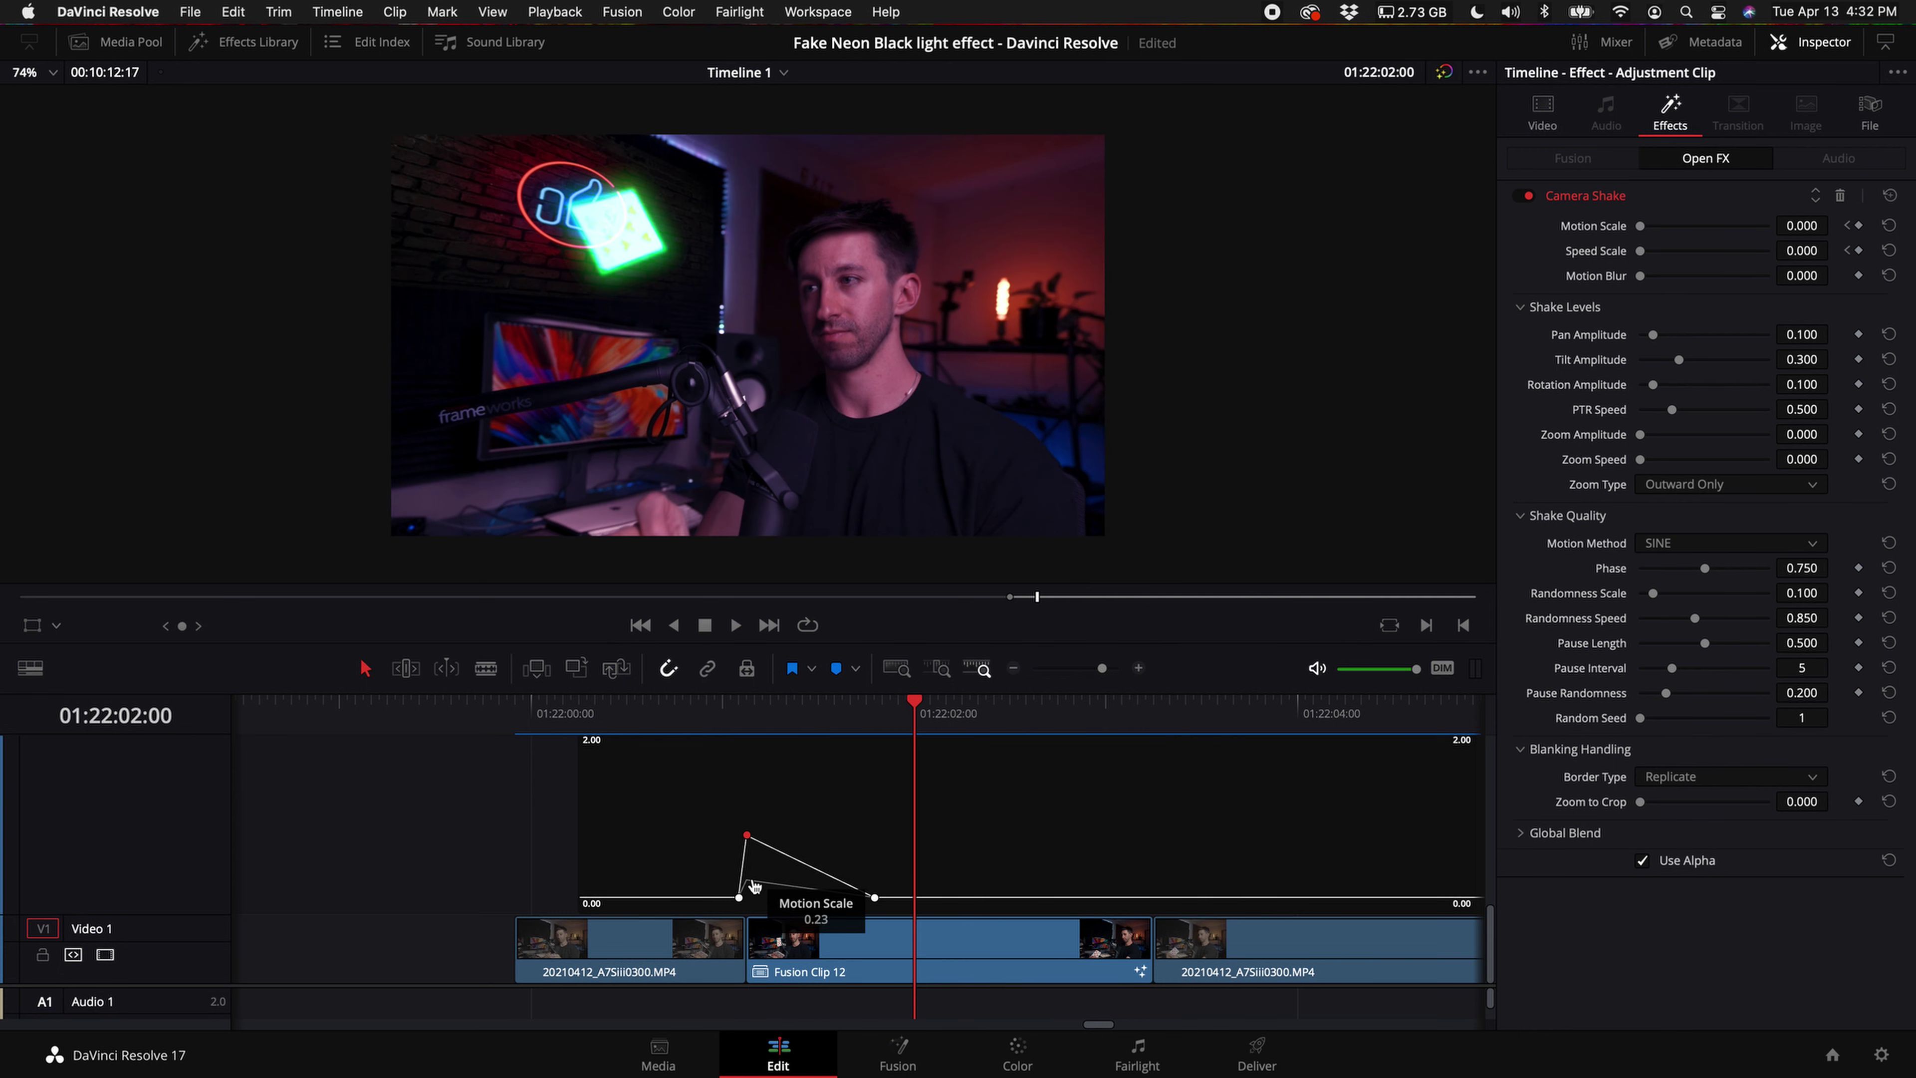
- Raise the peak keyframe of the Motion Scale curve slightly, play back the effect and return to the beginning of the clips
click(746, 880)
drag(746, 880, 746, 873)
click(705, 710)
key(space)
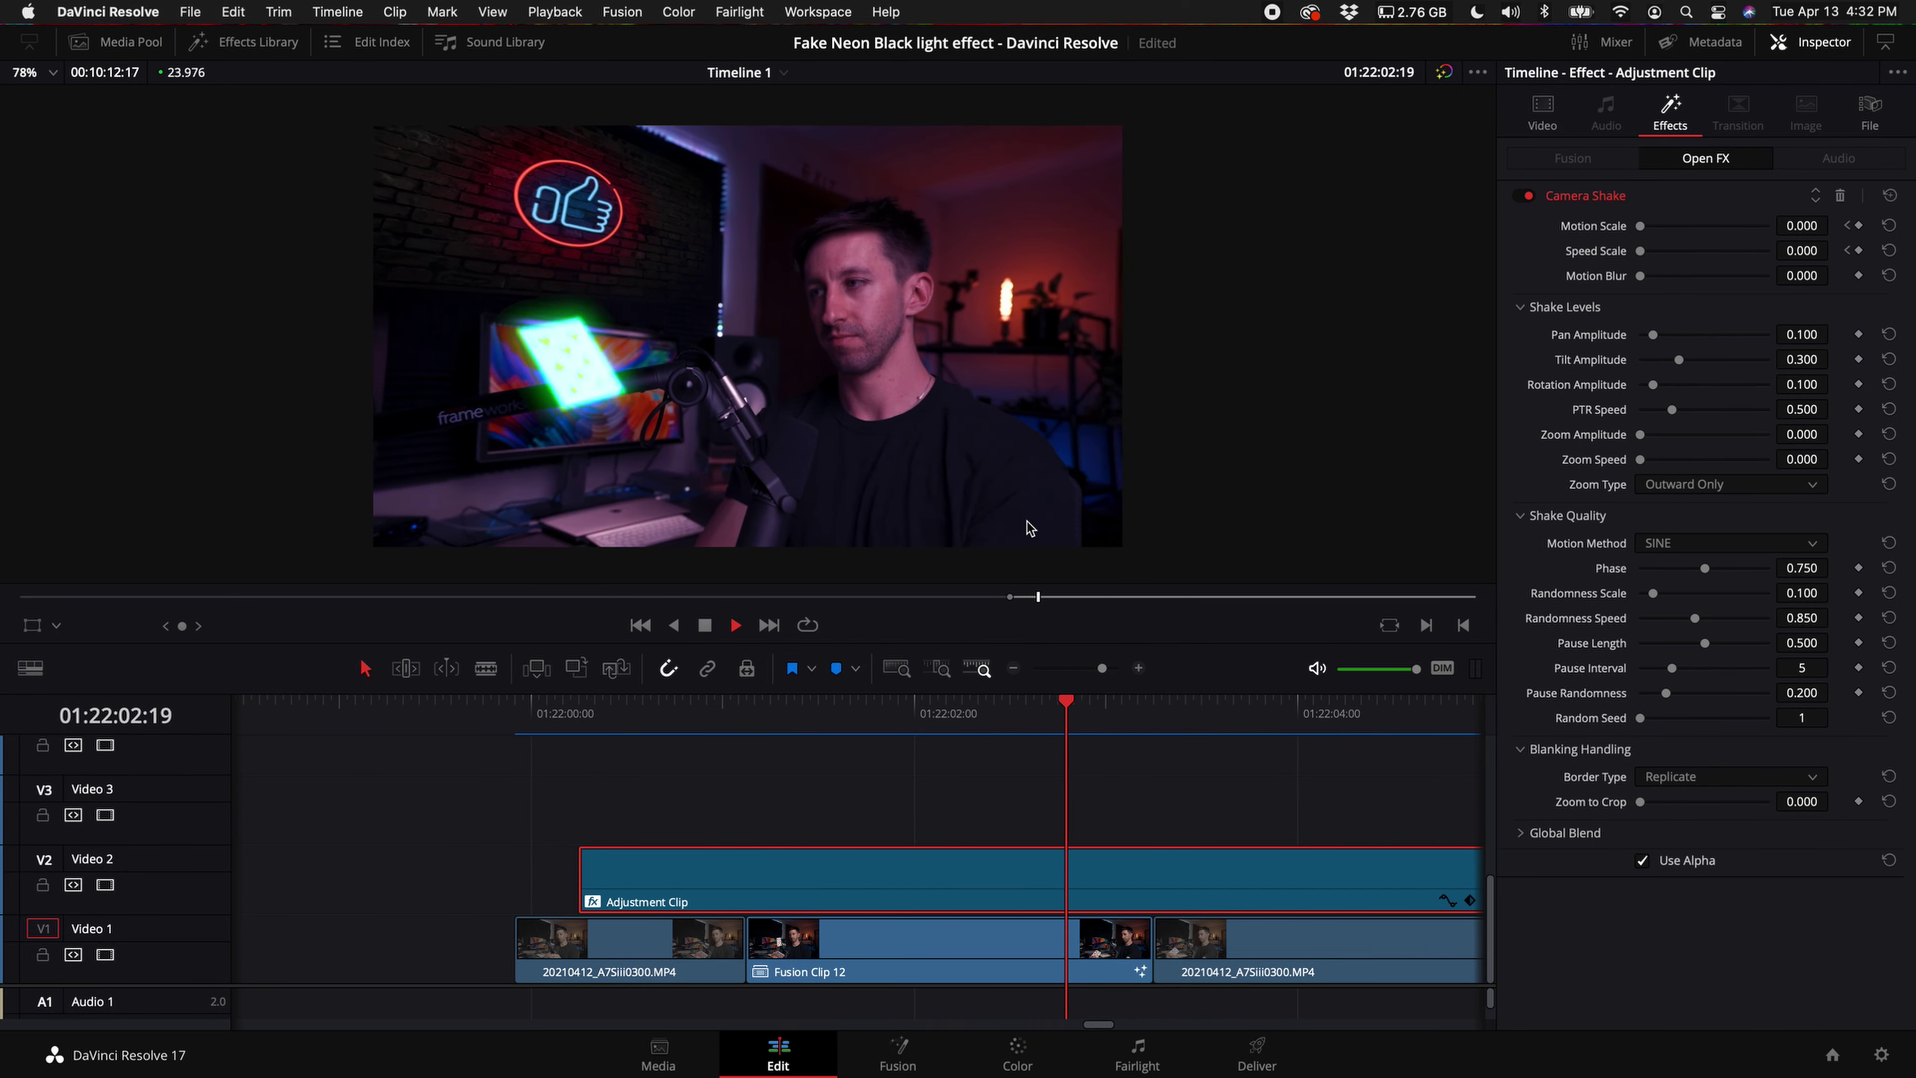
key(space)
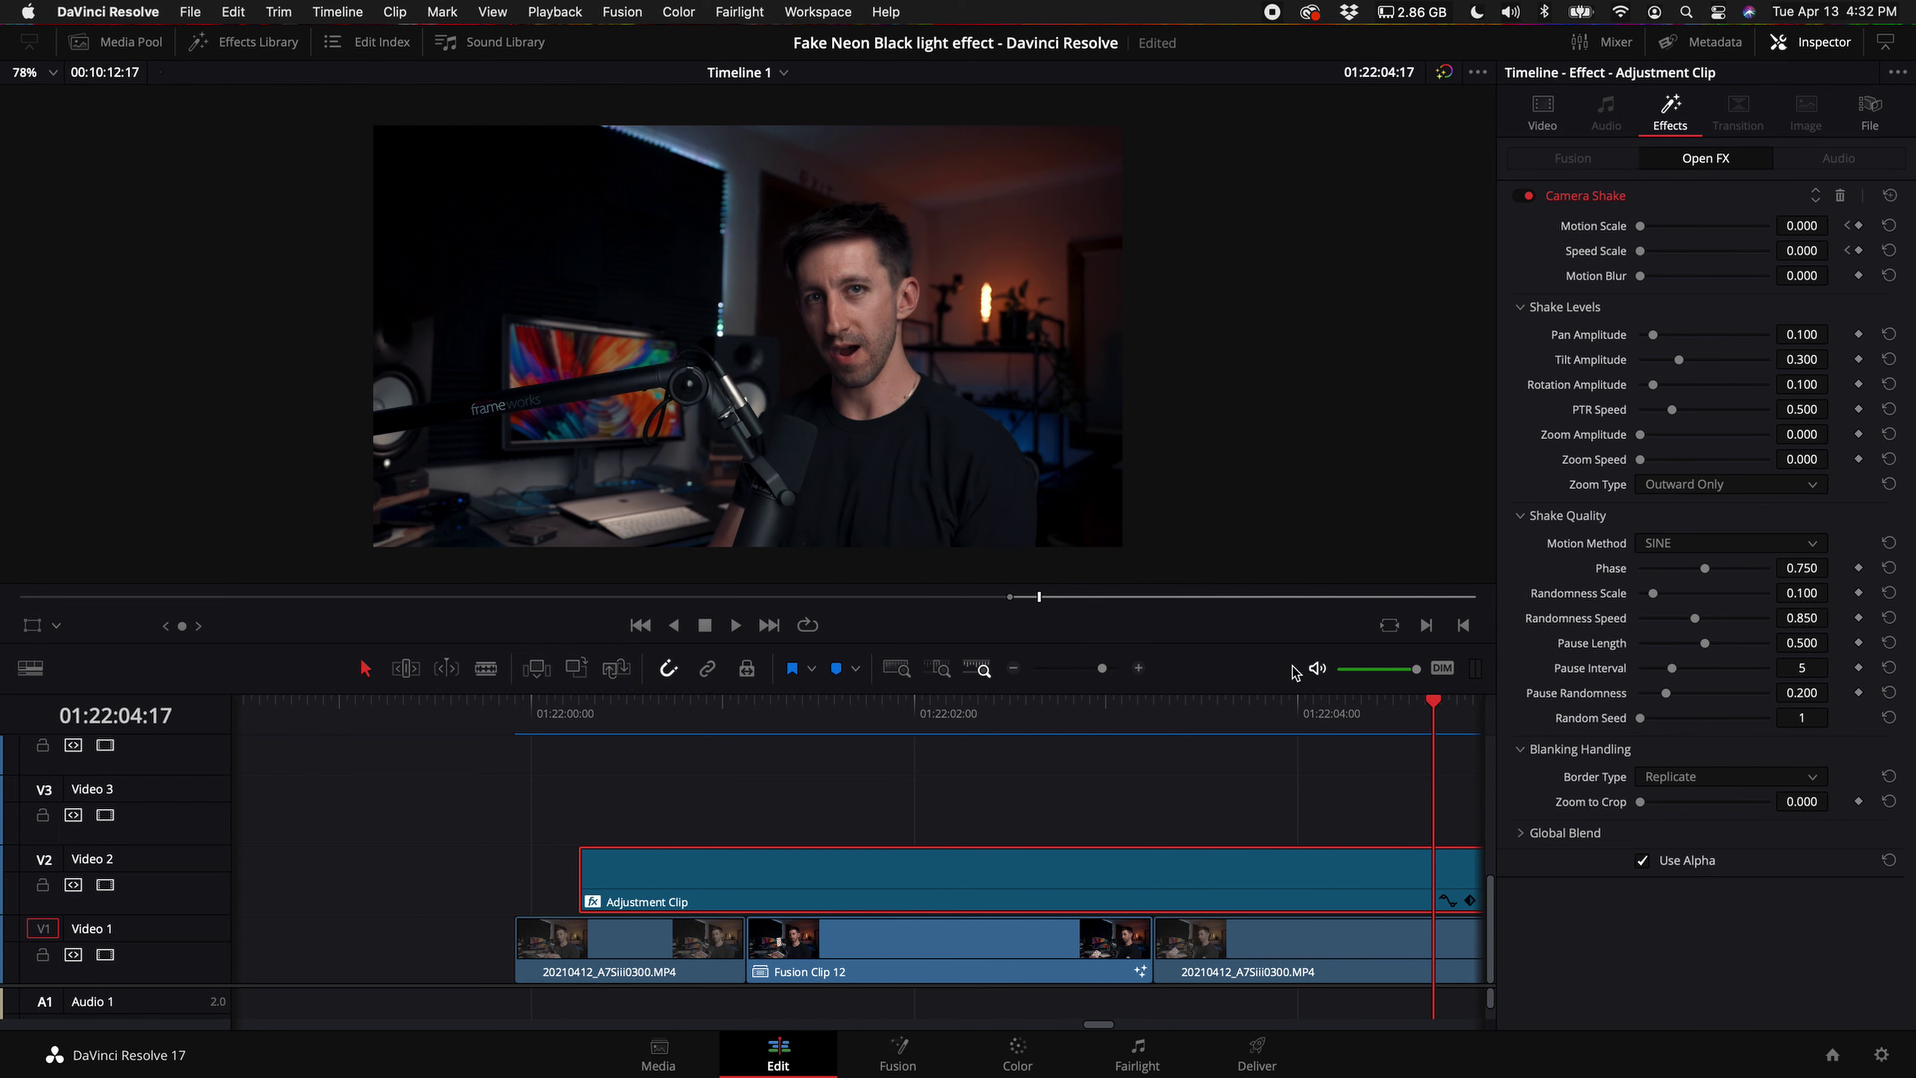
click(547, 702)
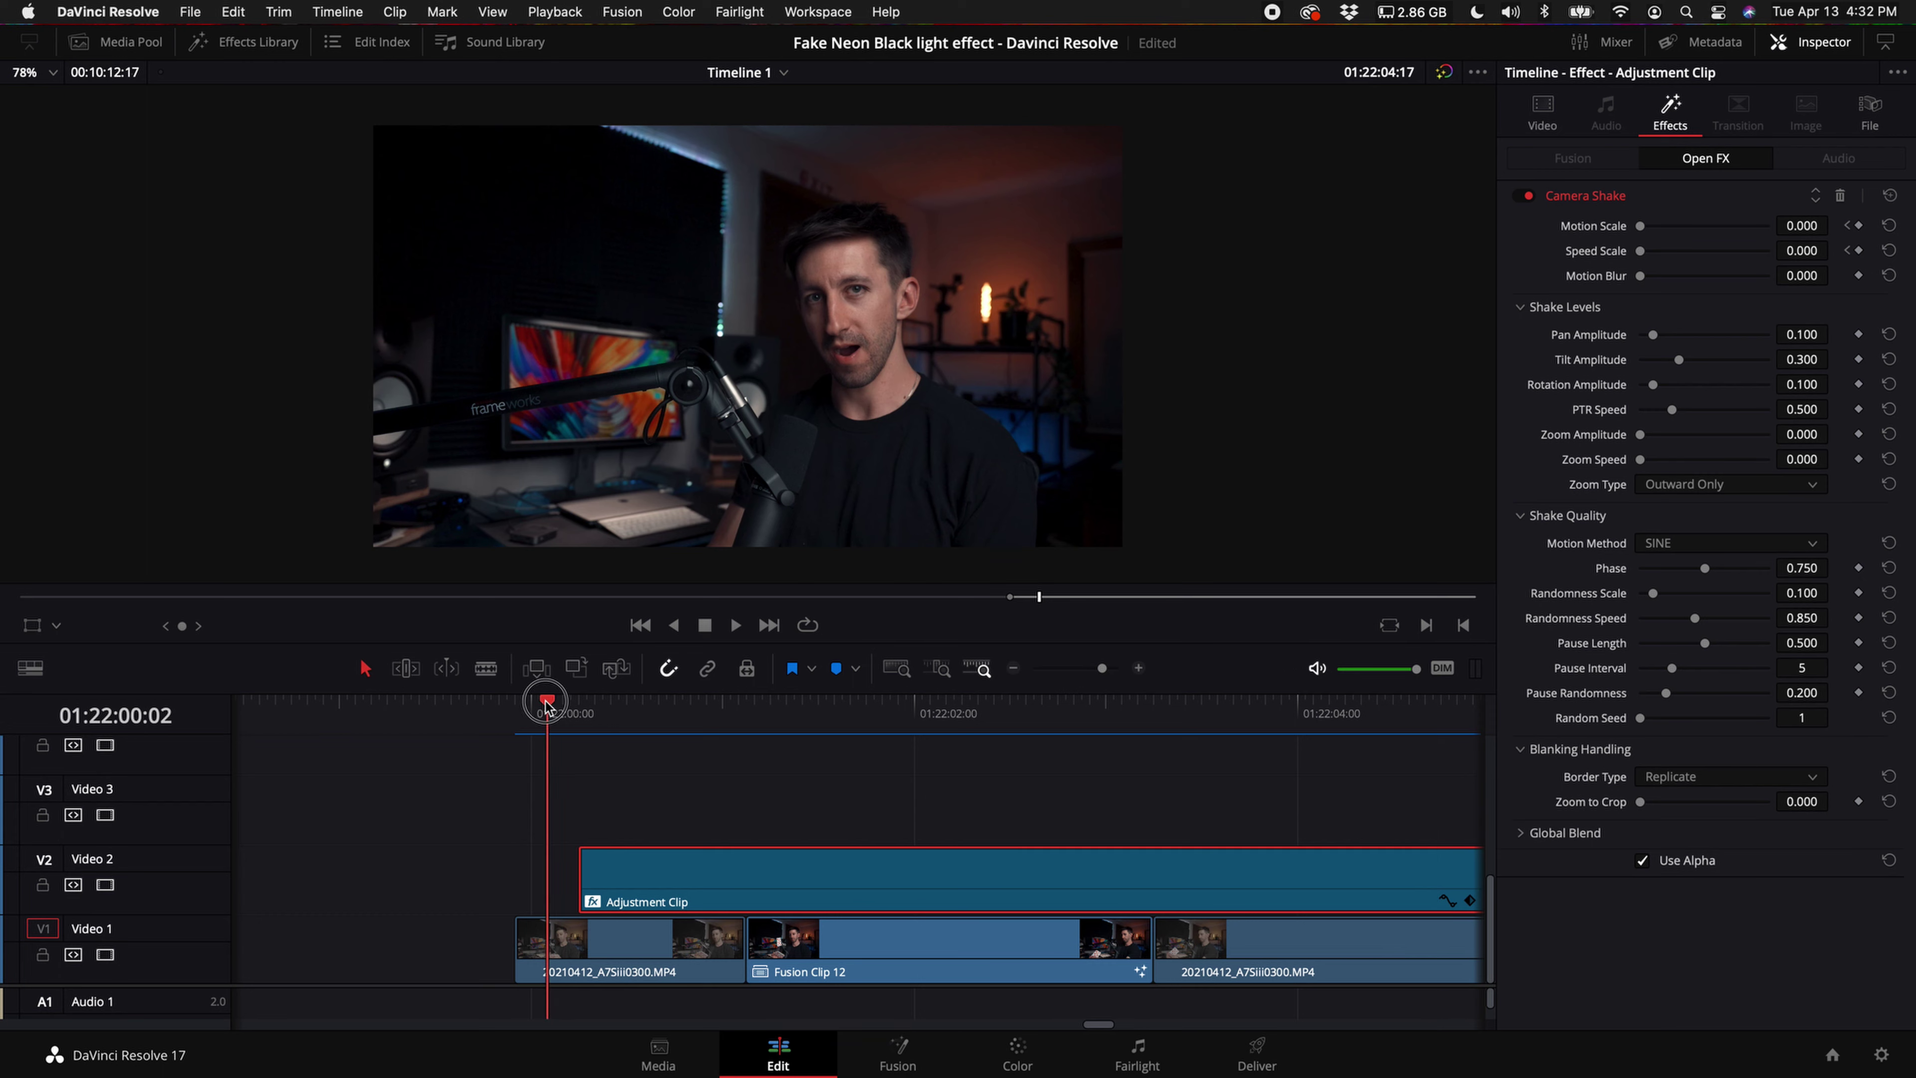